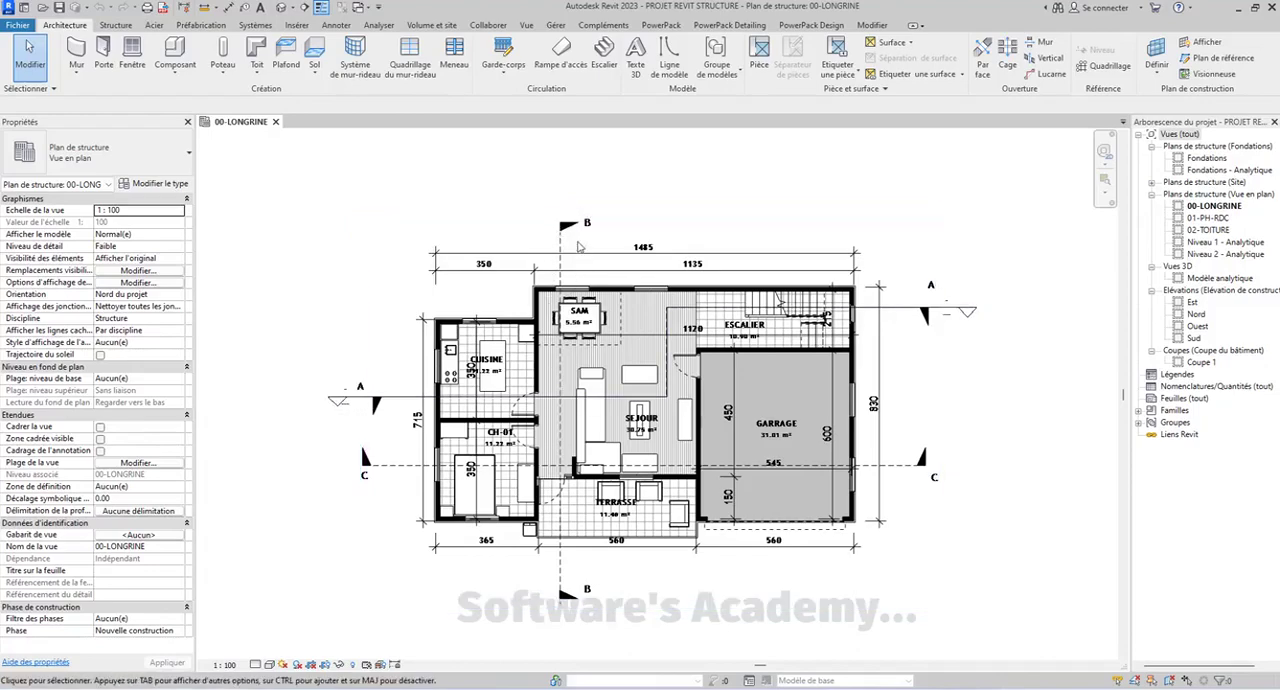
scroll(470, 335, up, 3)
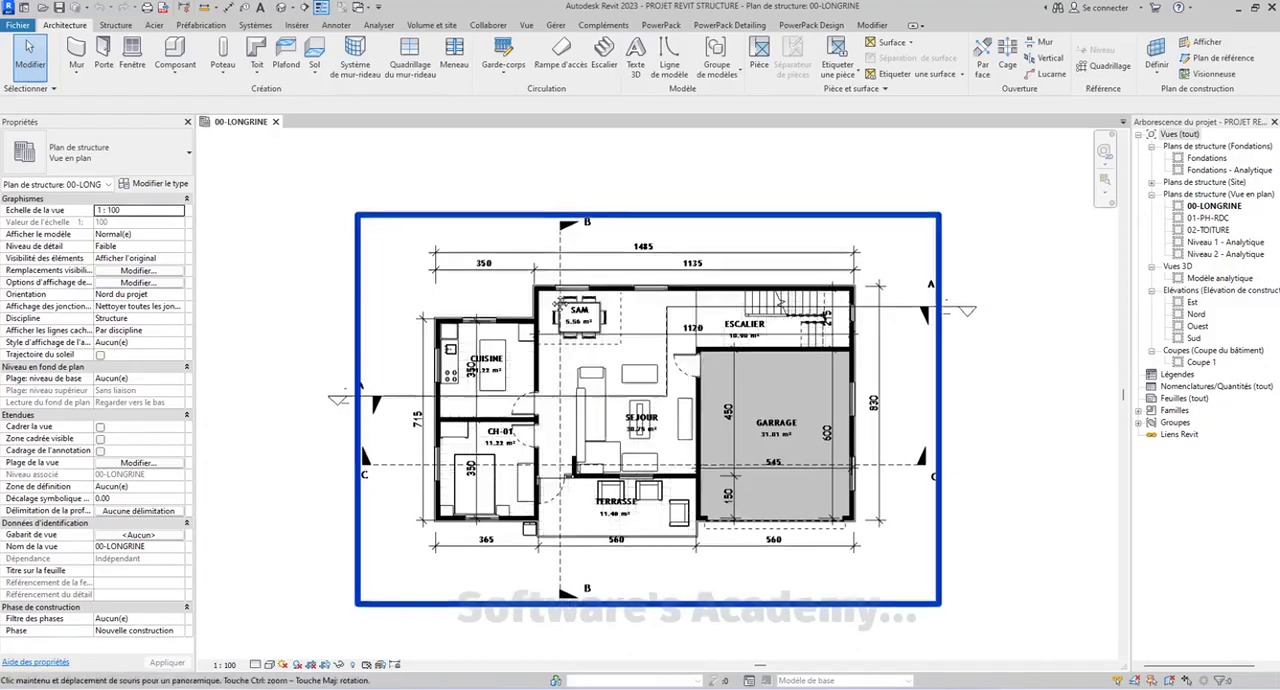
scroll(427, 322, up, 2)
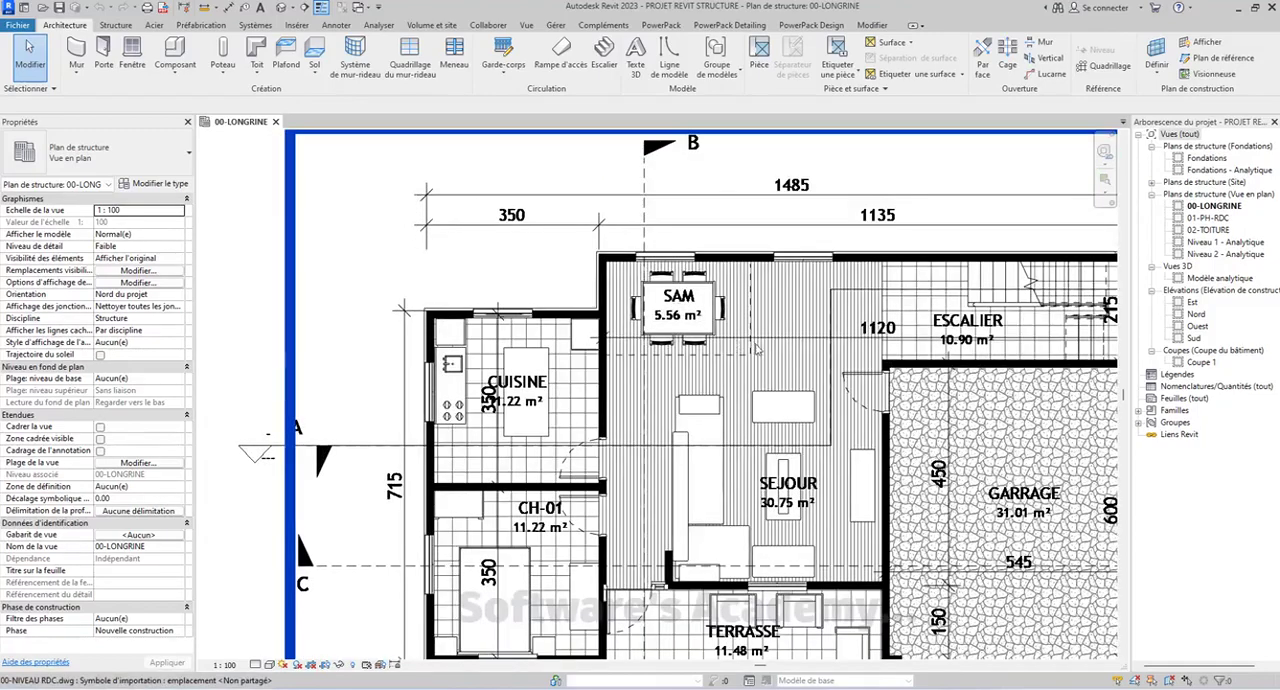
scroll(758, 346, down, 3)
middle_drag(819, 365, 735, 350)
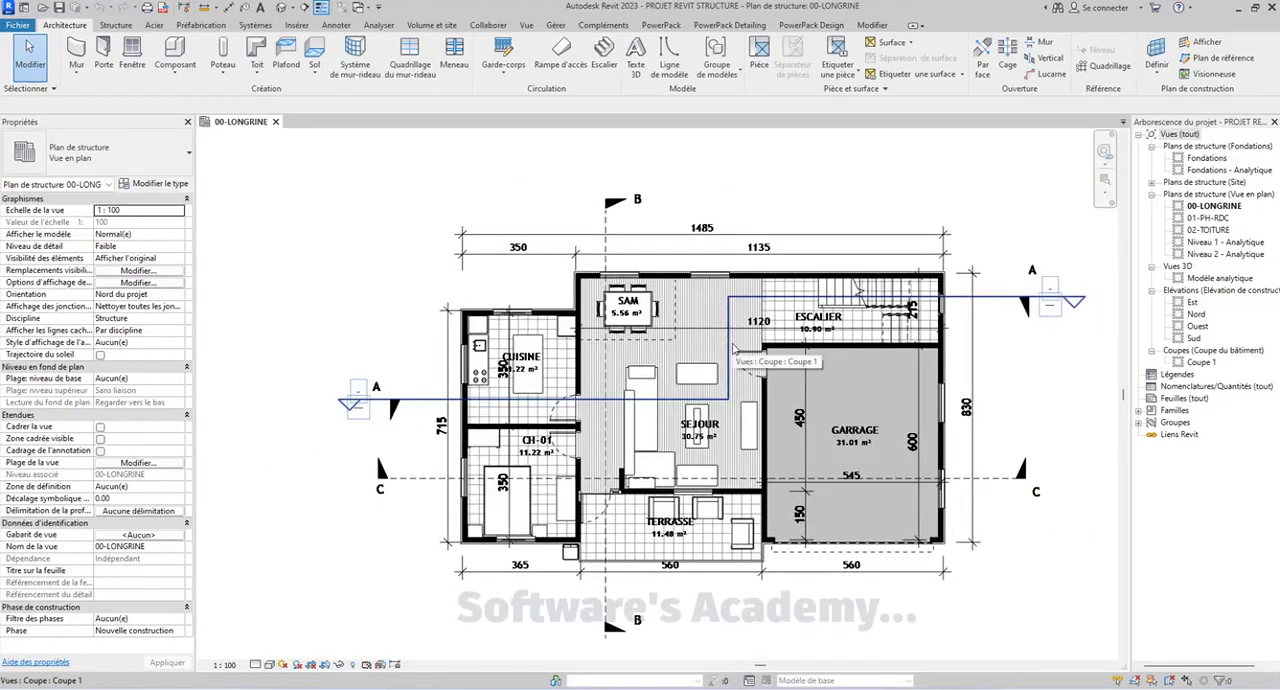
Draw a vertical grid line from the lower outer corner of CH-01 along the left exterior wall to above the 1485 dimension
click(122, 27)
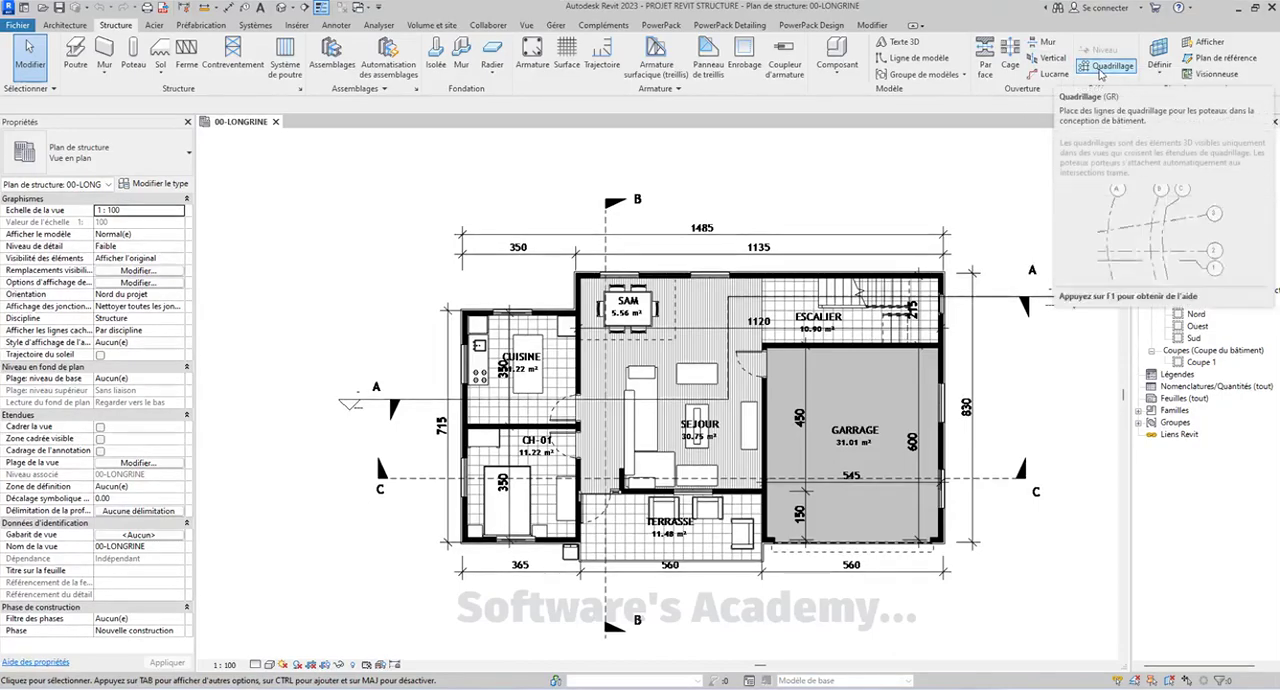
click(1101, 67)
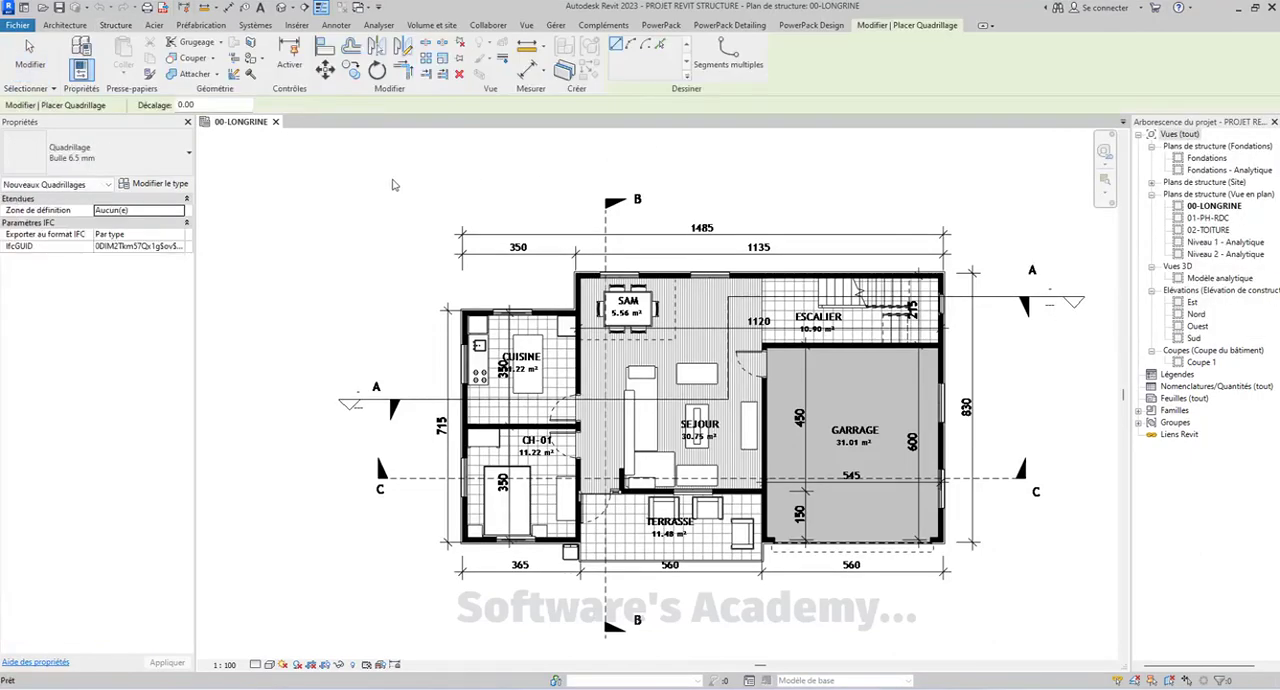
scroll(335, 226, down, 2)
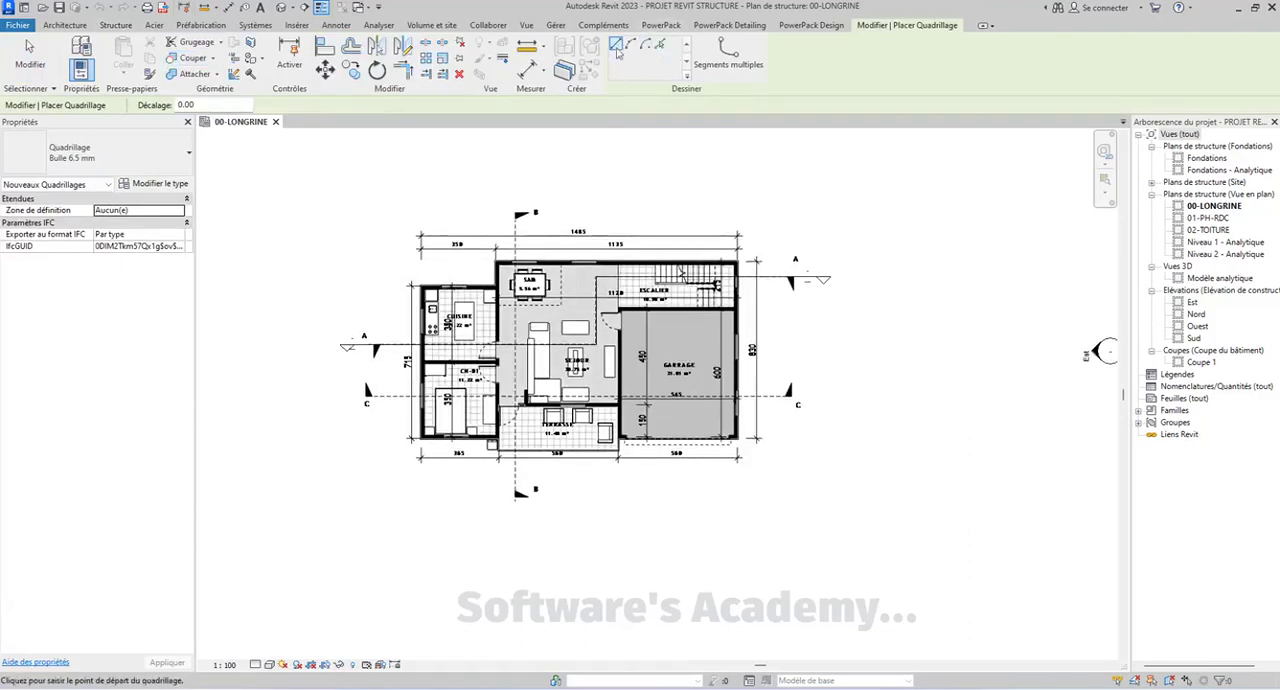
scroll(412, 409, up, 3)
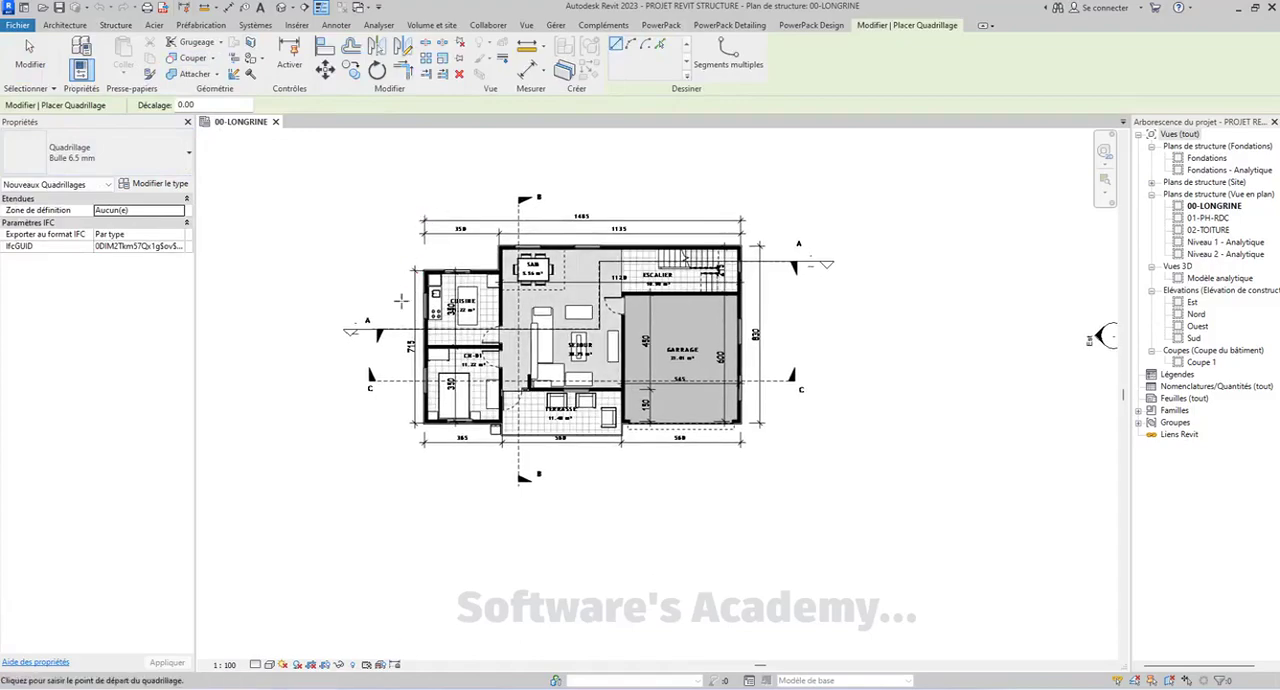
scroll(412, 409, up, 6)
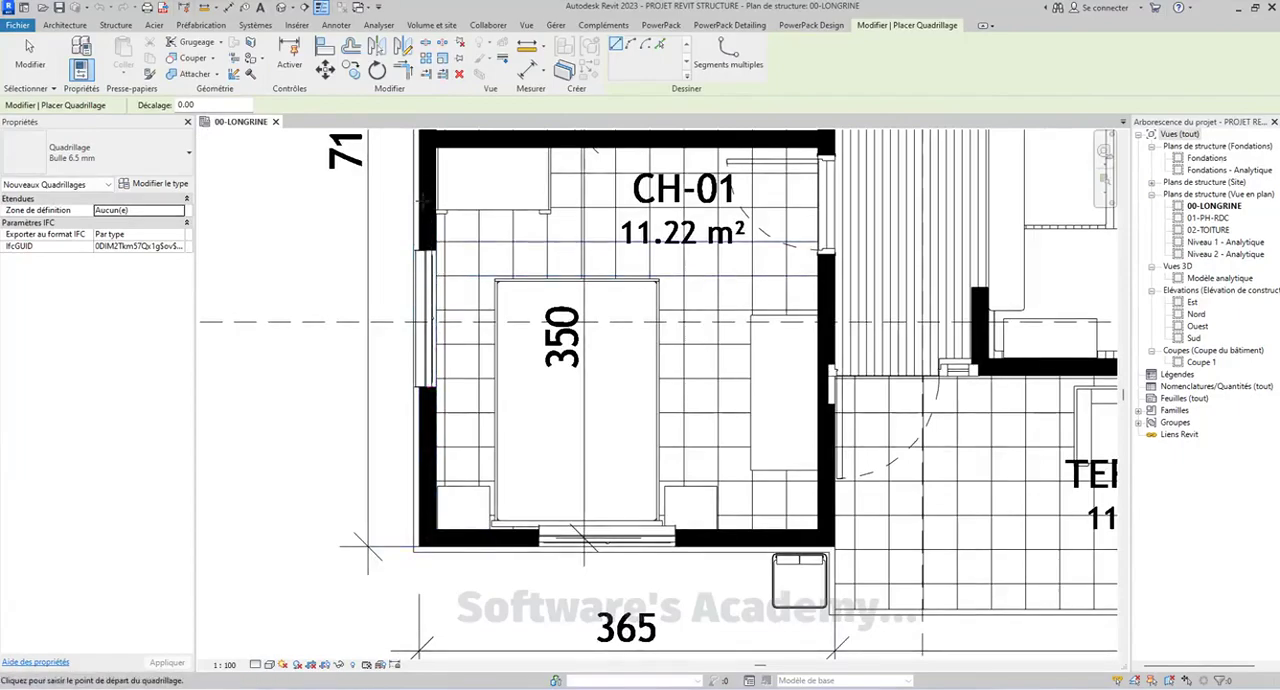
middle_drag(428, 143, 398, 308)
scroll(400, 207, down, 2)
middle_drag(400, 207, 379, 335)
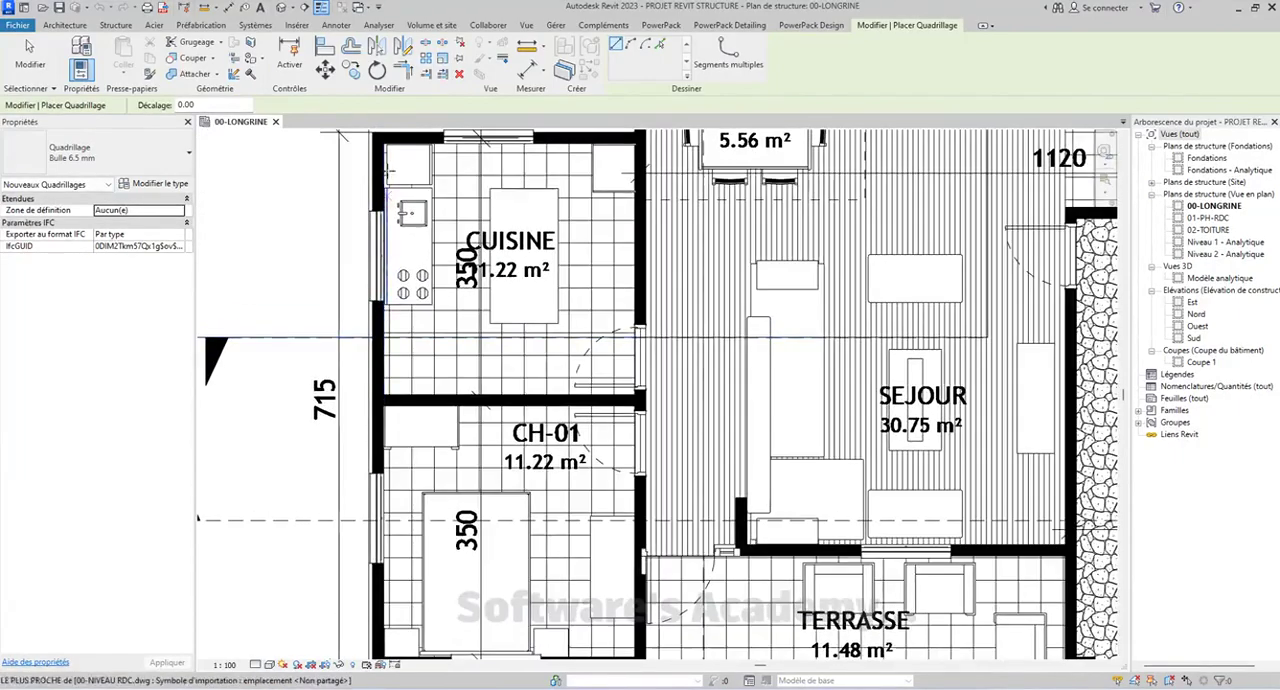
middle_drag(383, 134, 374, 176)
scroll(573, 195, down, 2)
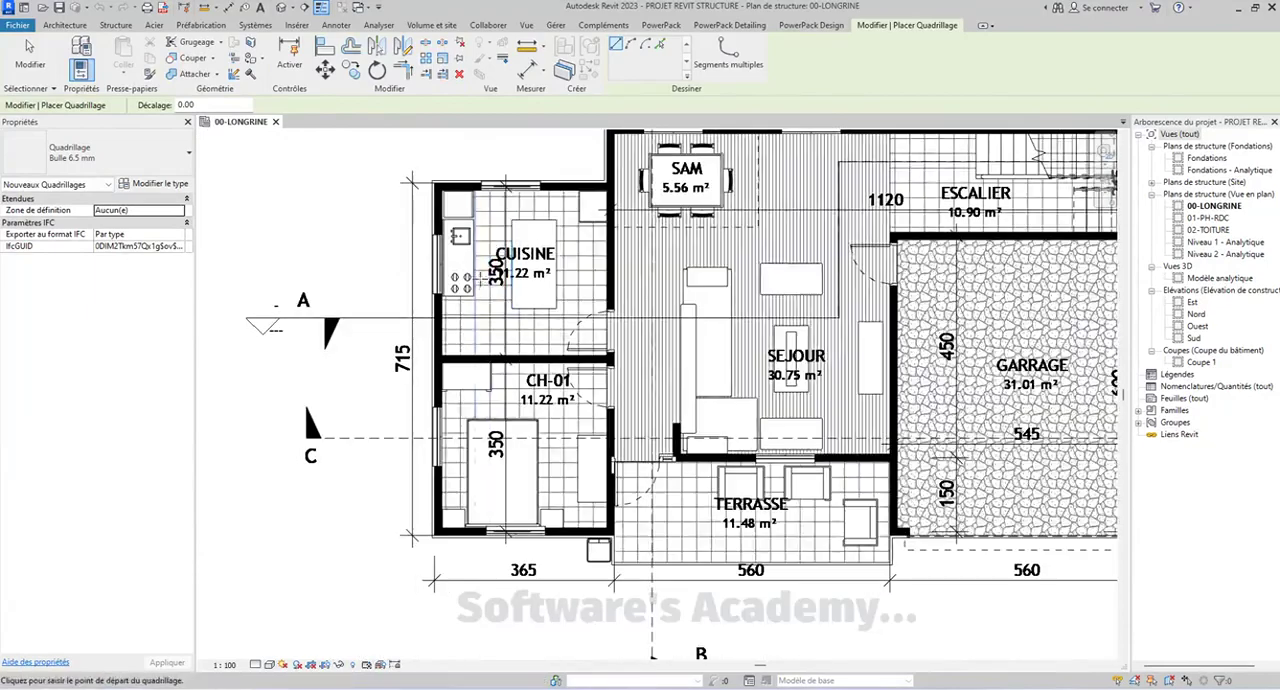
middle_drag(426, 510, 400, 497)
scroll(405, 505, up, 5)
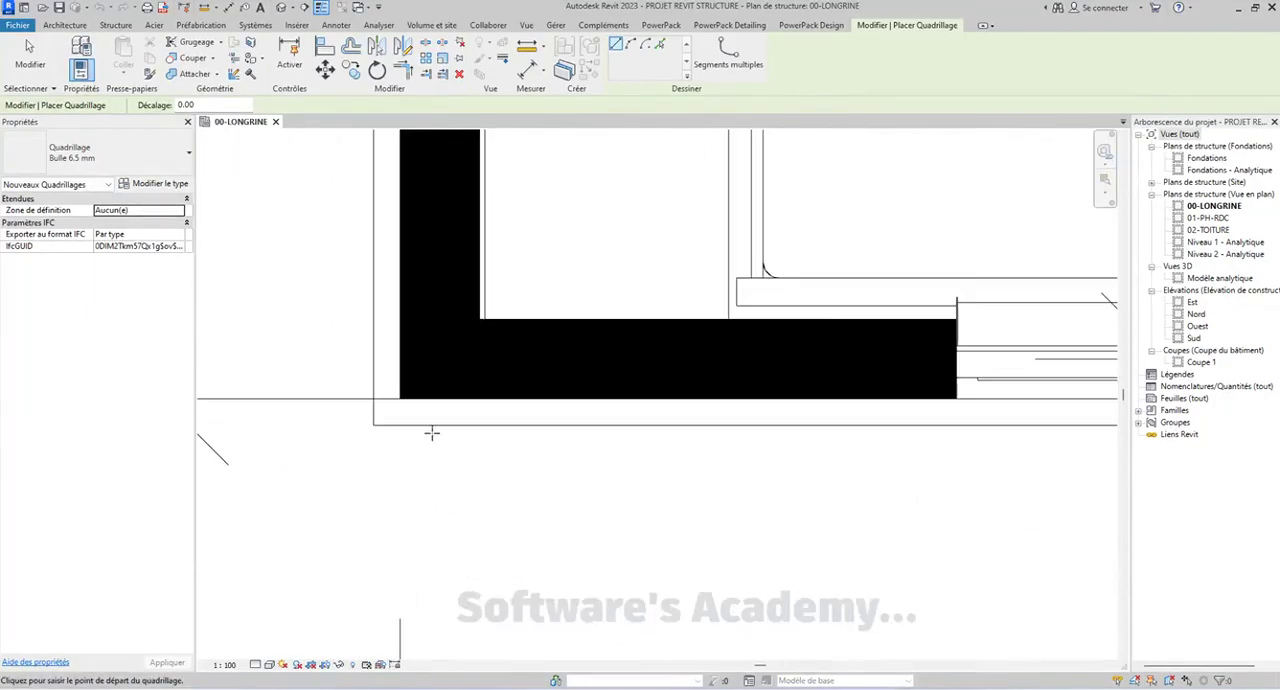
click(400, 399)
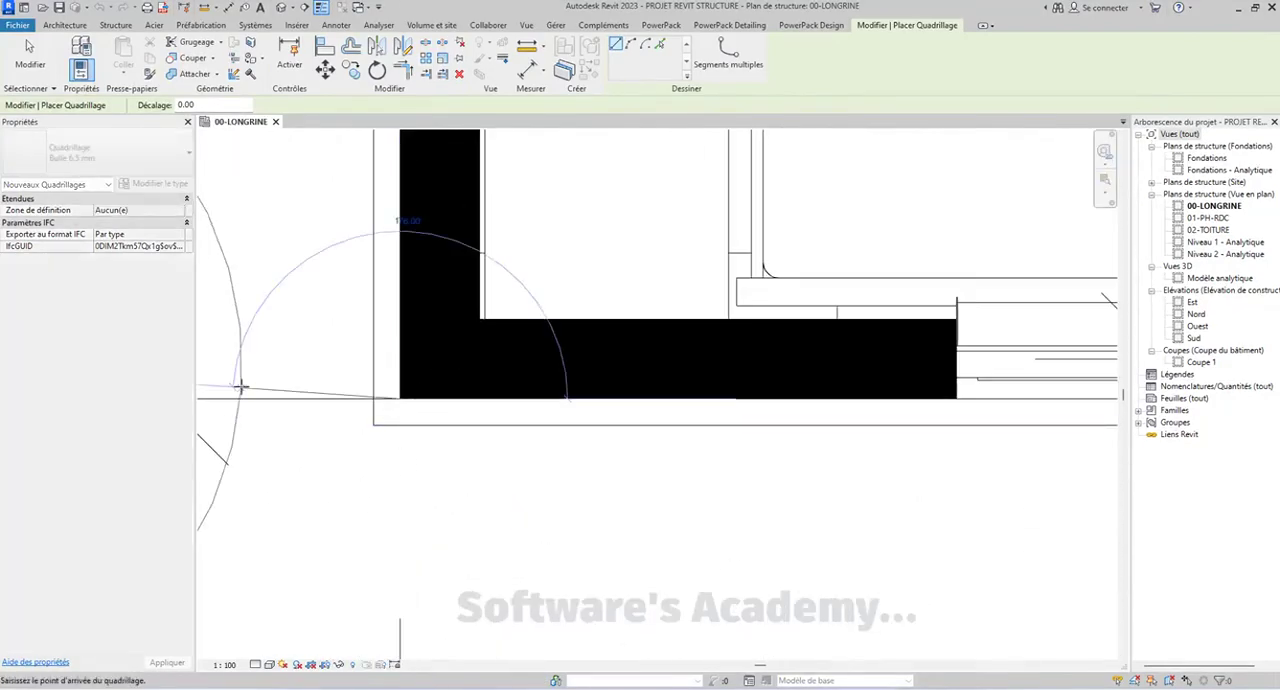
scroll(395, 397, down, 5)
scroll(292, 243, down, 6)
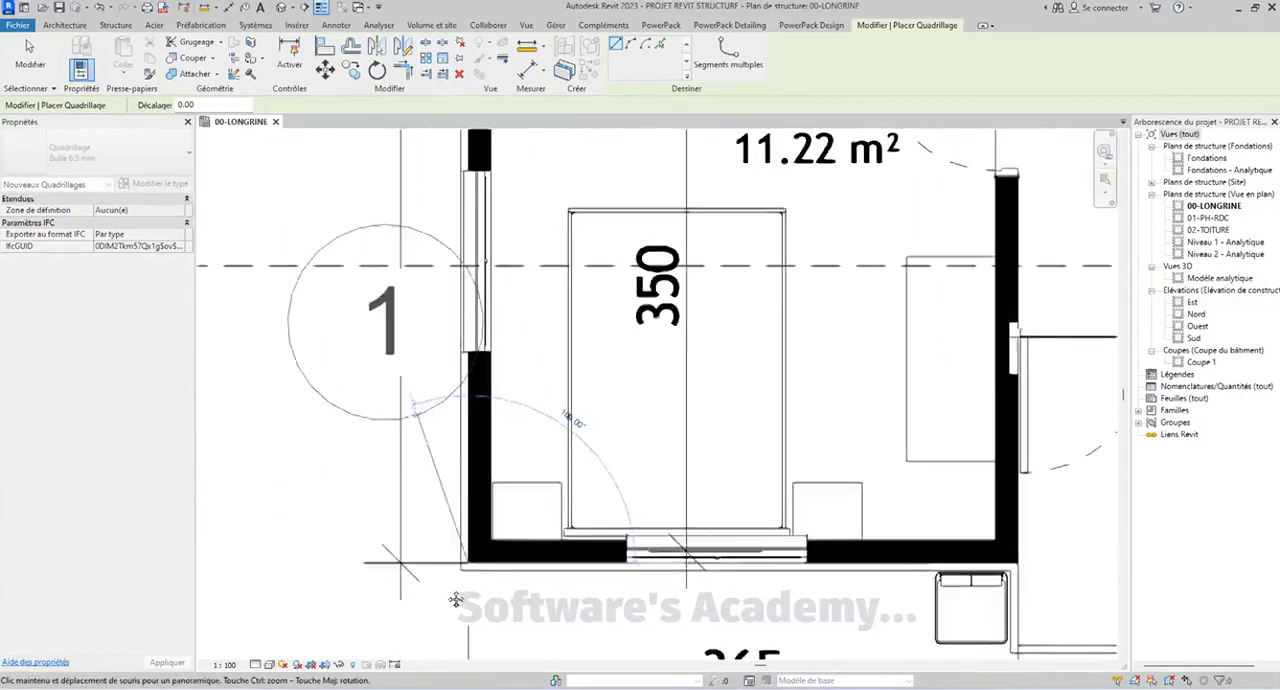
scroll(500, 305, up, 3)
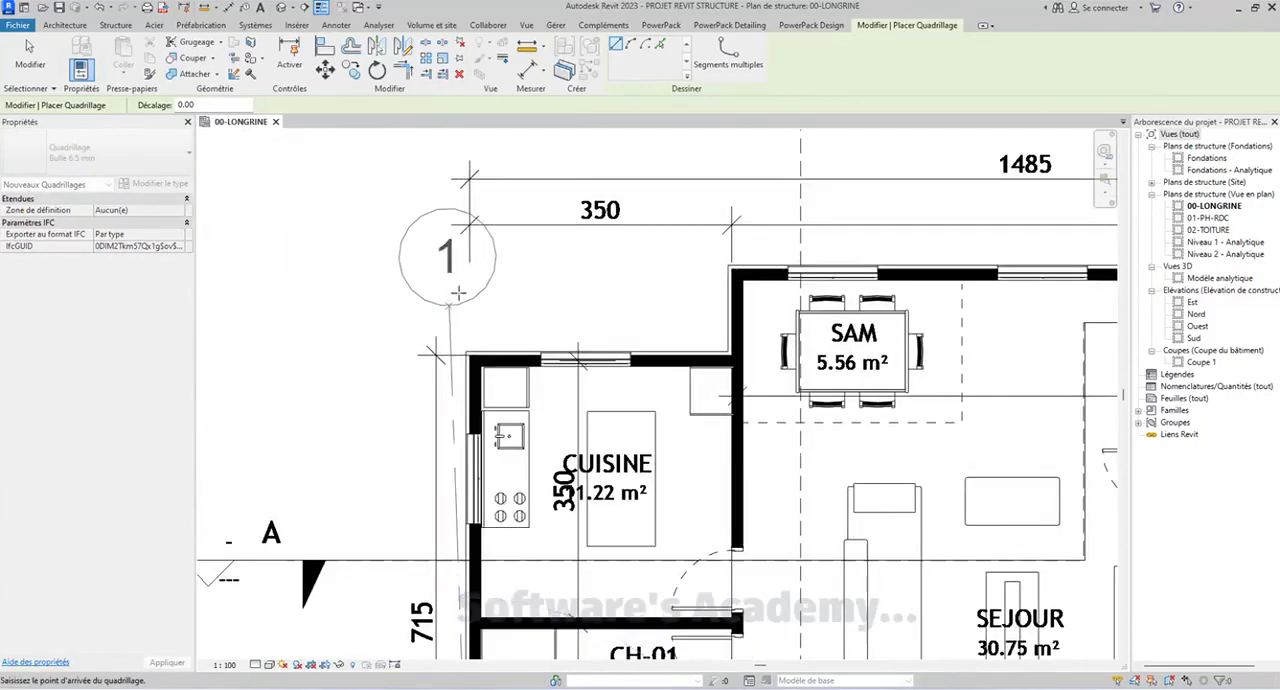
middle_drag(466, 268, 436, 412)
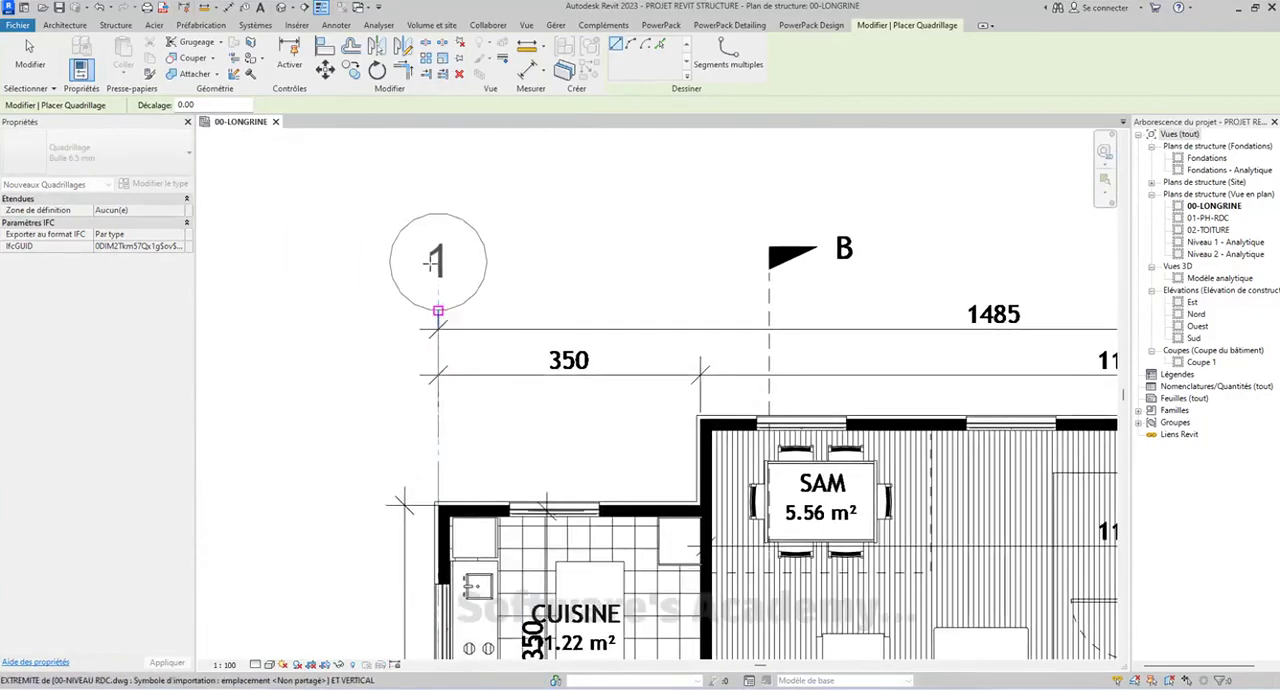
click(433, 201)
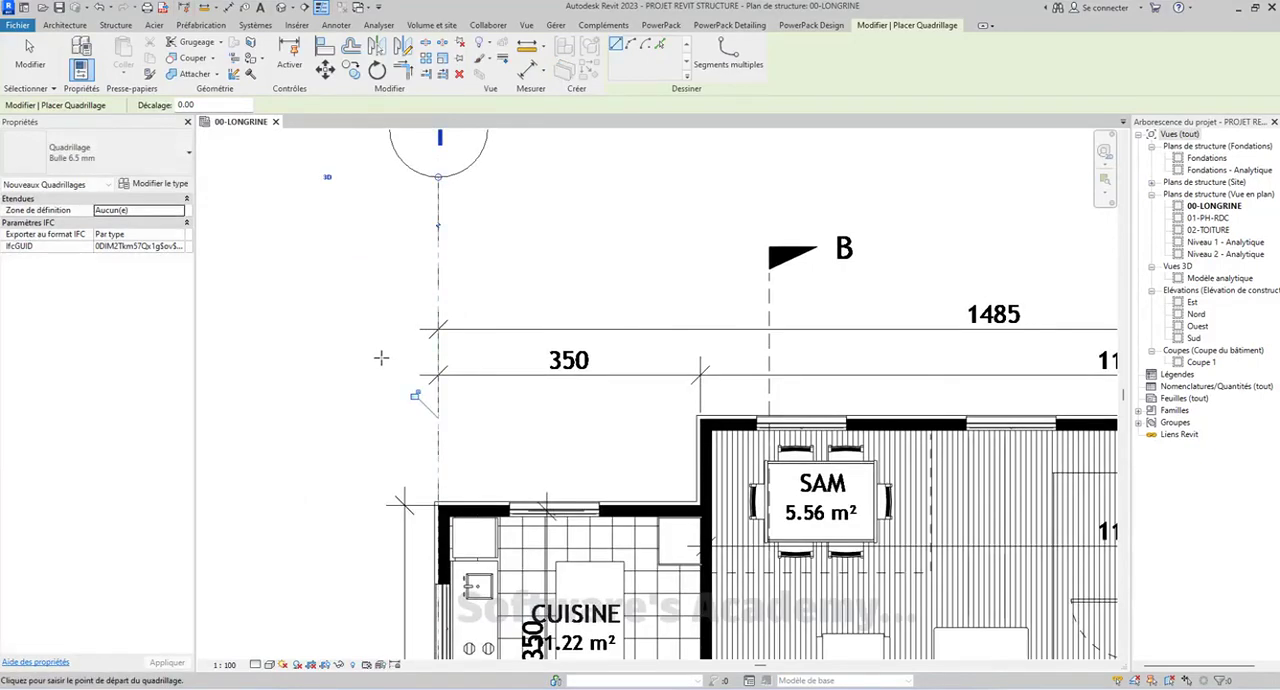
key(Escape)
key(Escape)
Measure the thickness of the kitchen's left exterior wall at its upper corner
scroll(440, 345, up, 5)
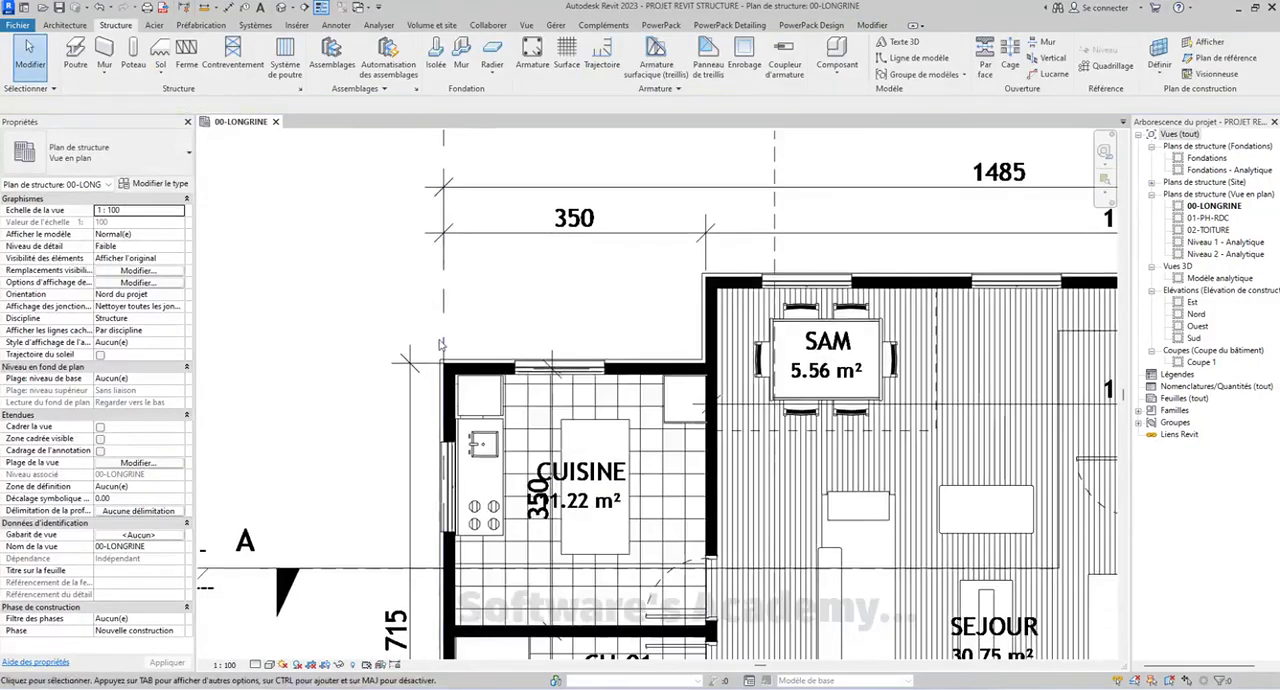
scroll(444, 346, up, 4)
middle_drag(484, 401, 481, 308)
scroll(482, 308, down, 2)
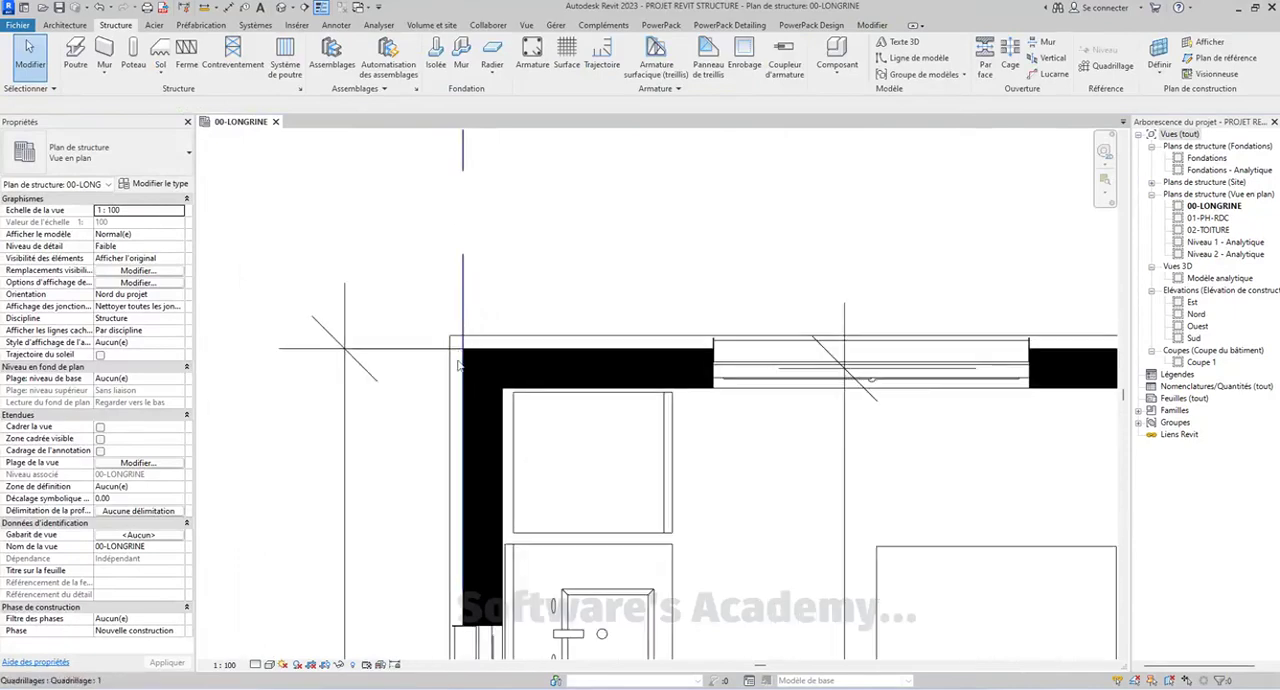
click(872, 25)
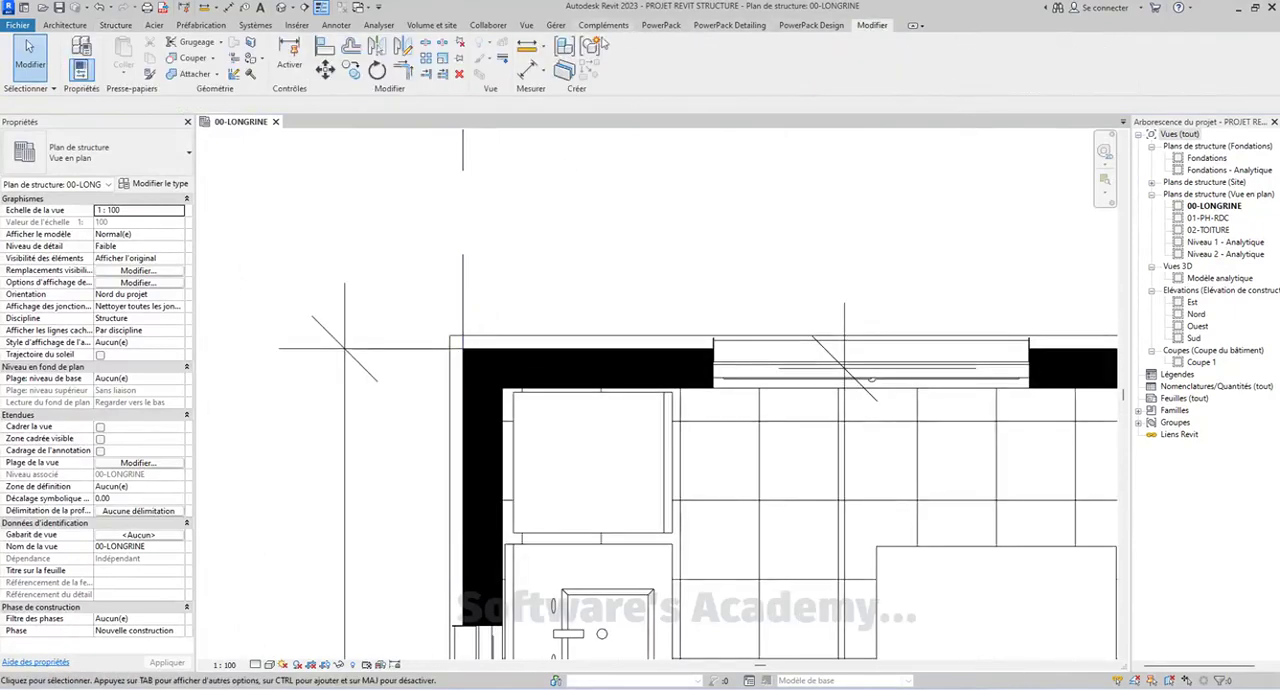
click(528, 45)
scroll(507, 410, up, 3)
click(507, 412)
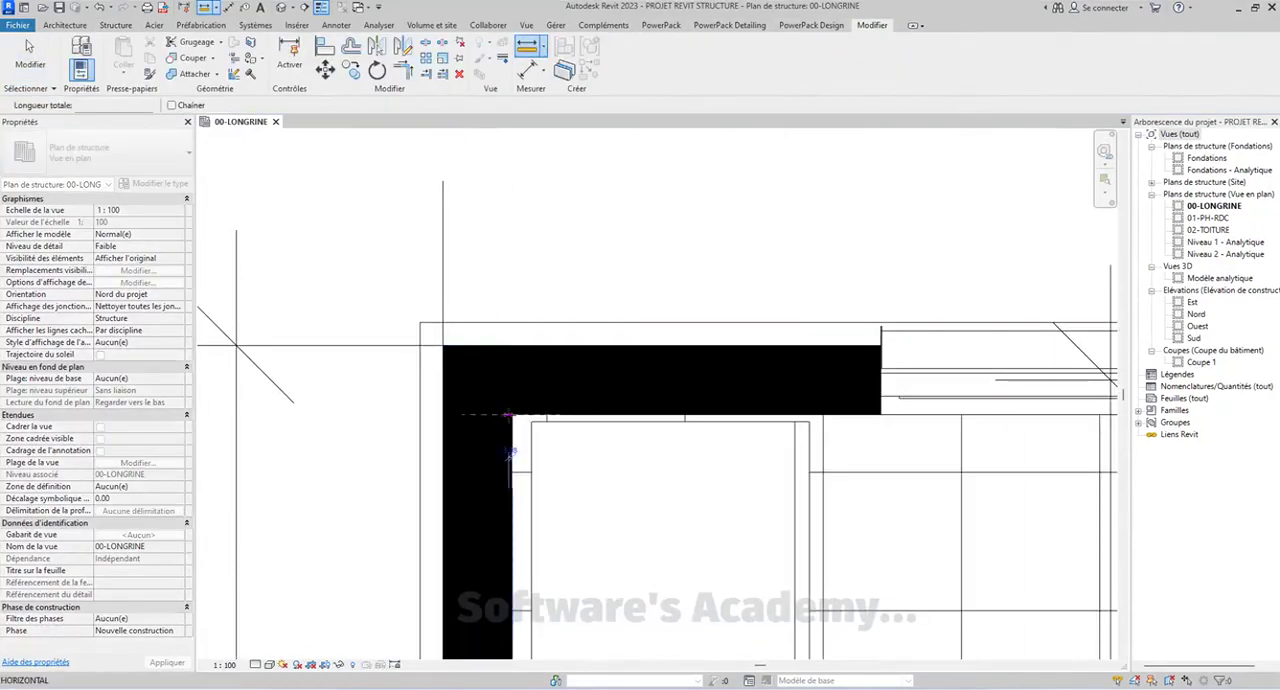
click(443, 414)
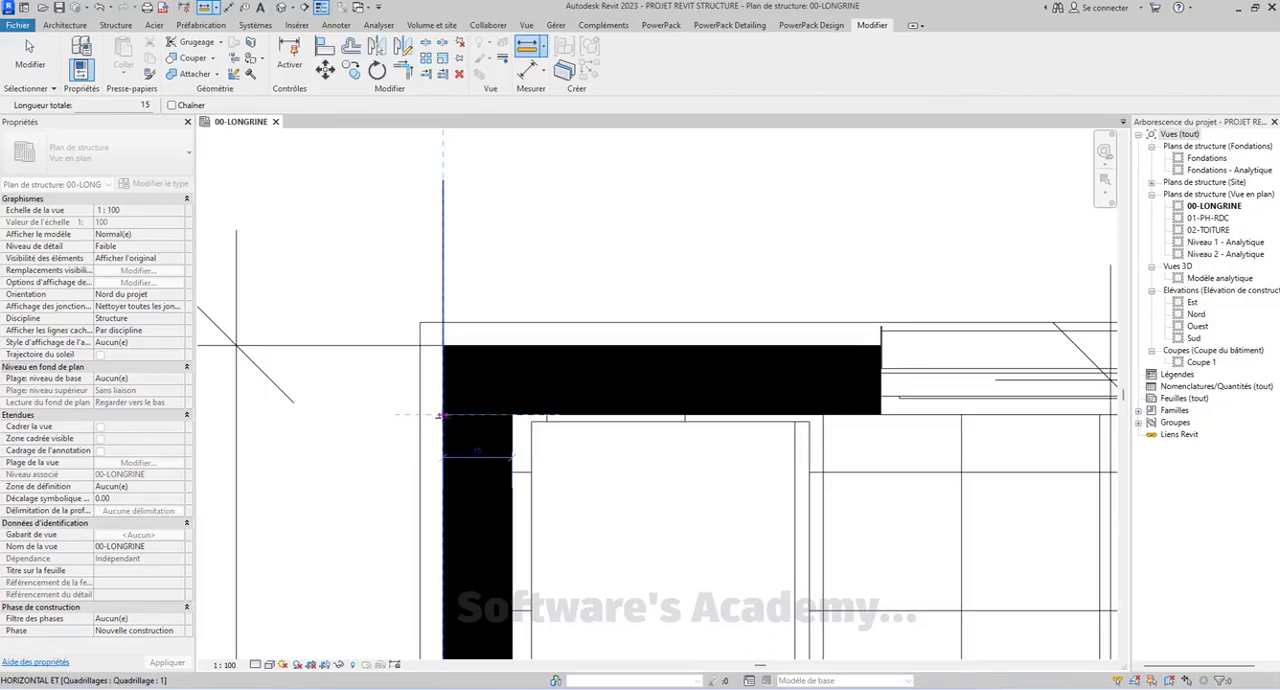
key(Escape)
key(Escape)
Move grid line 1 horizontally onto the centreline of the left exterior wall
click(443, 243)
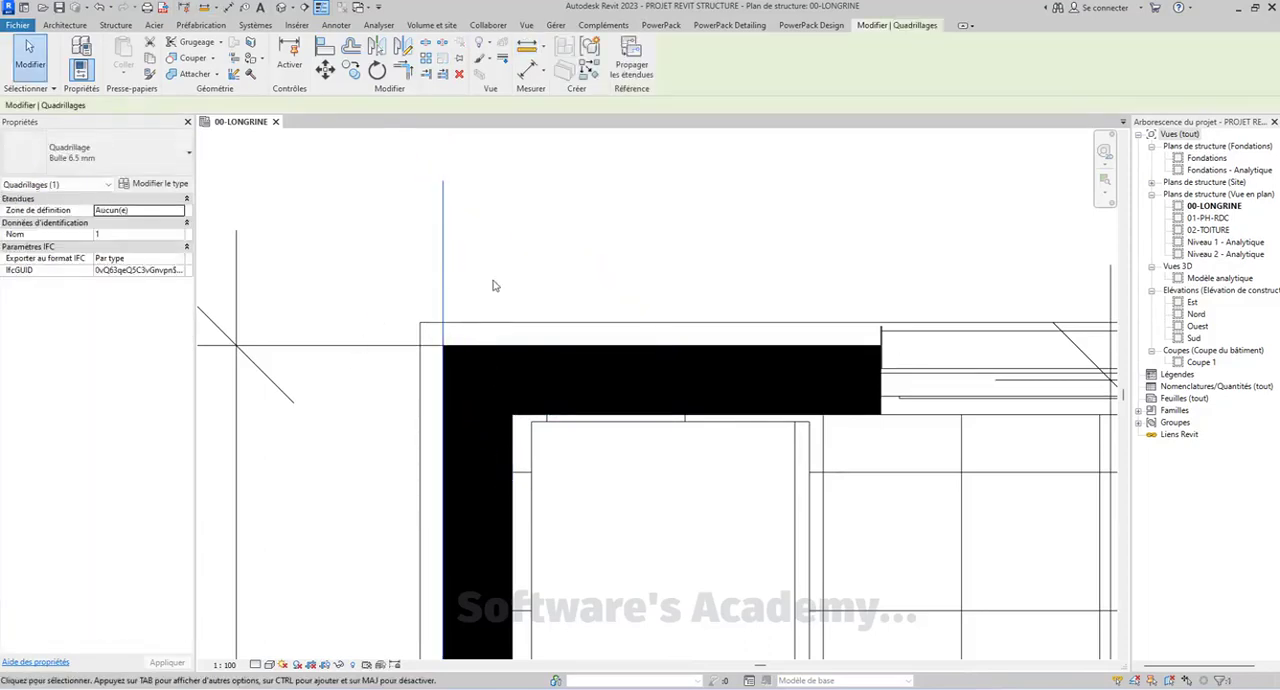
key(m)
key(v)
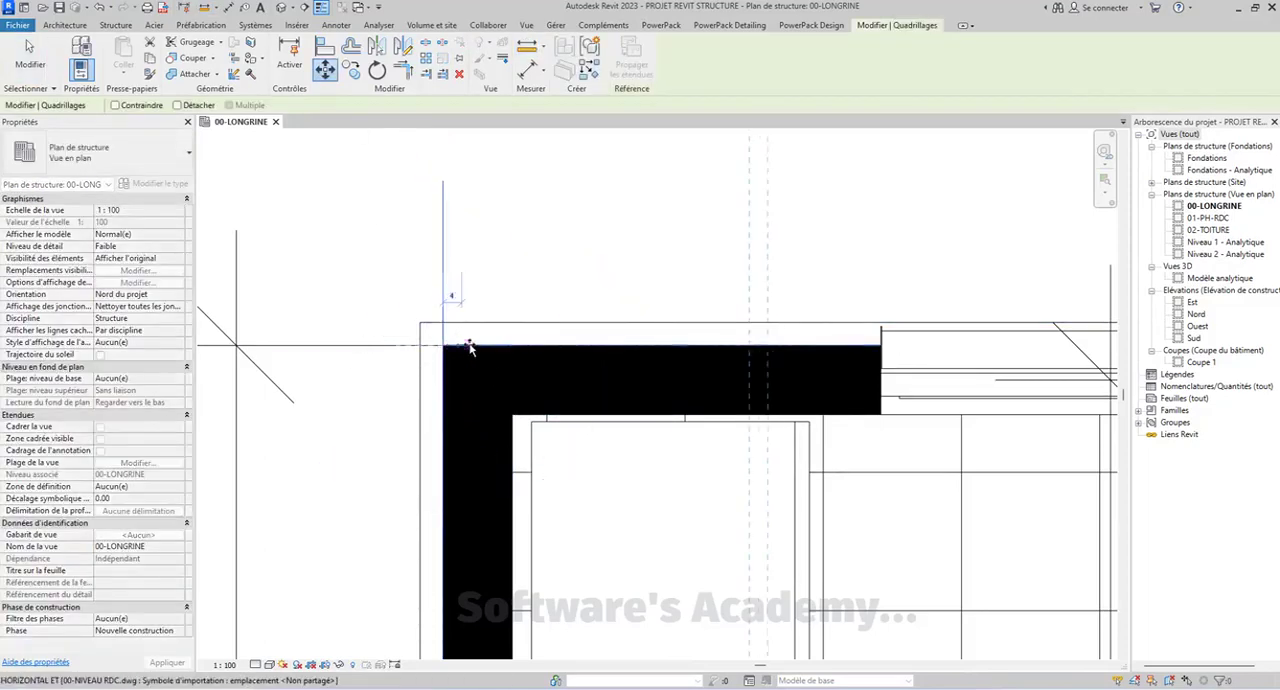
click(478, 347)
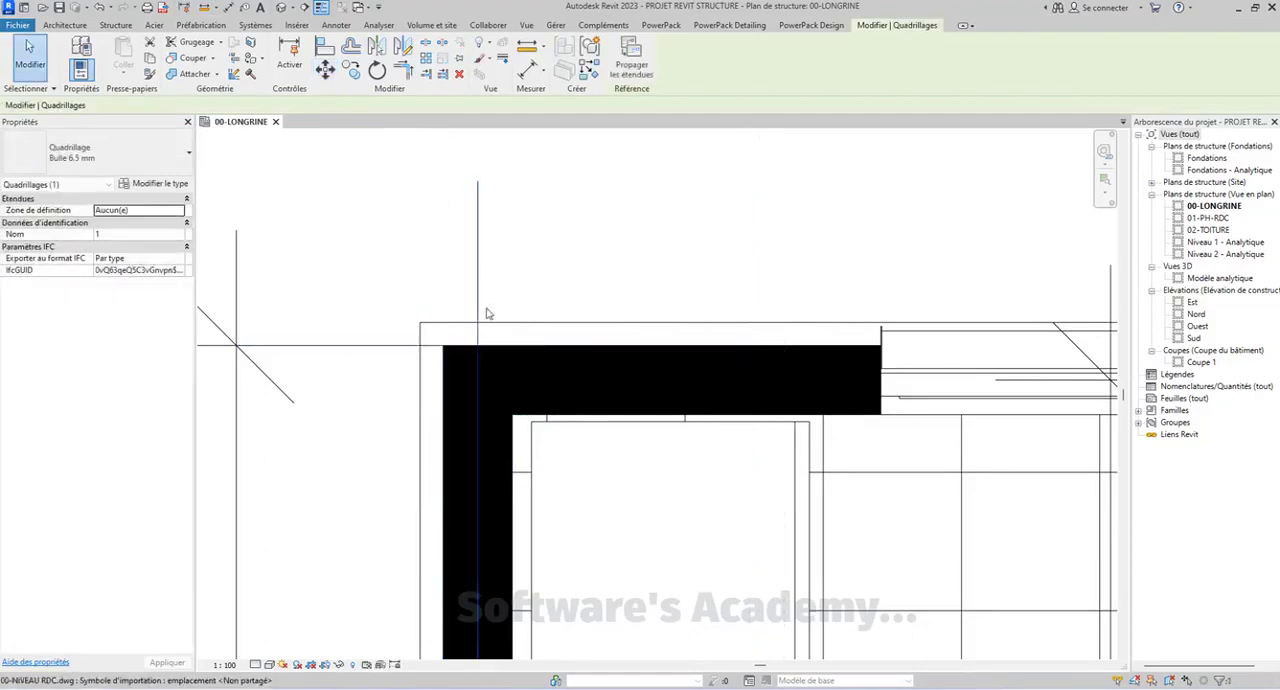
Extend the lower end of grid line 1 well below the plan's lower dimensions and show its bubble at that end
scroll(485, 320, down, 5)
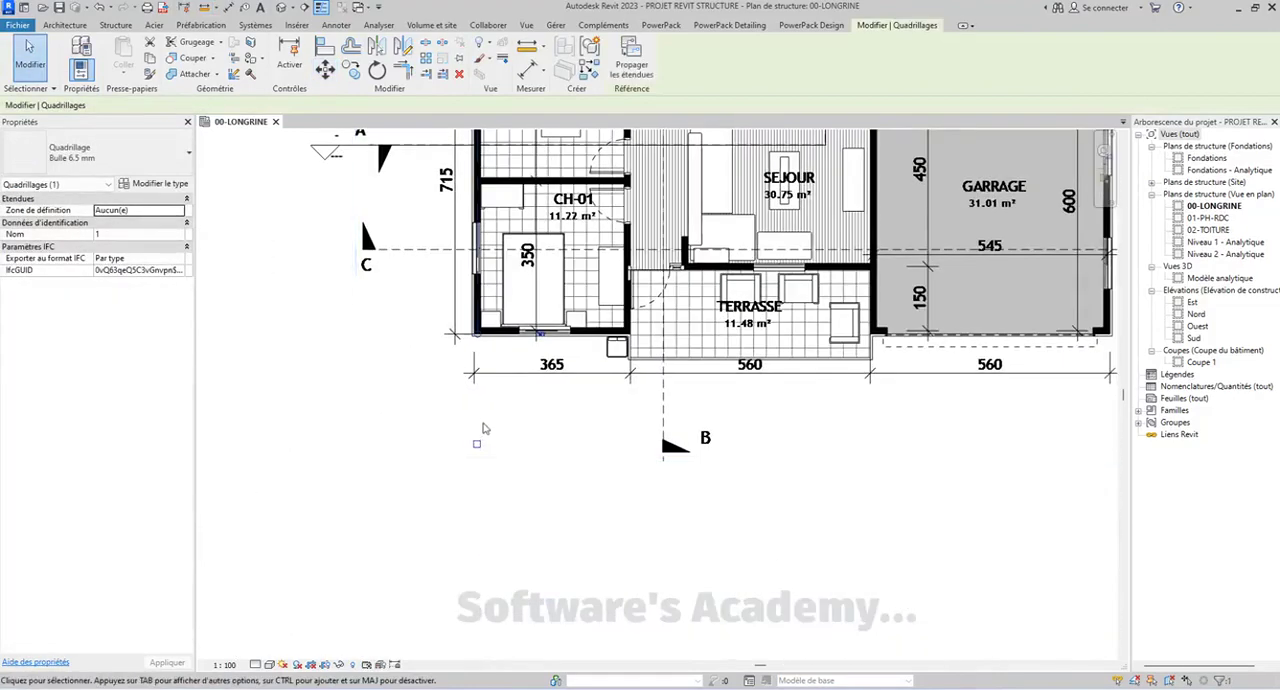
drag(477, 388, 479, 513)
scroll(491, 547, down, 5)
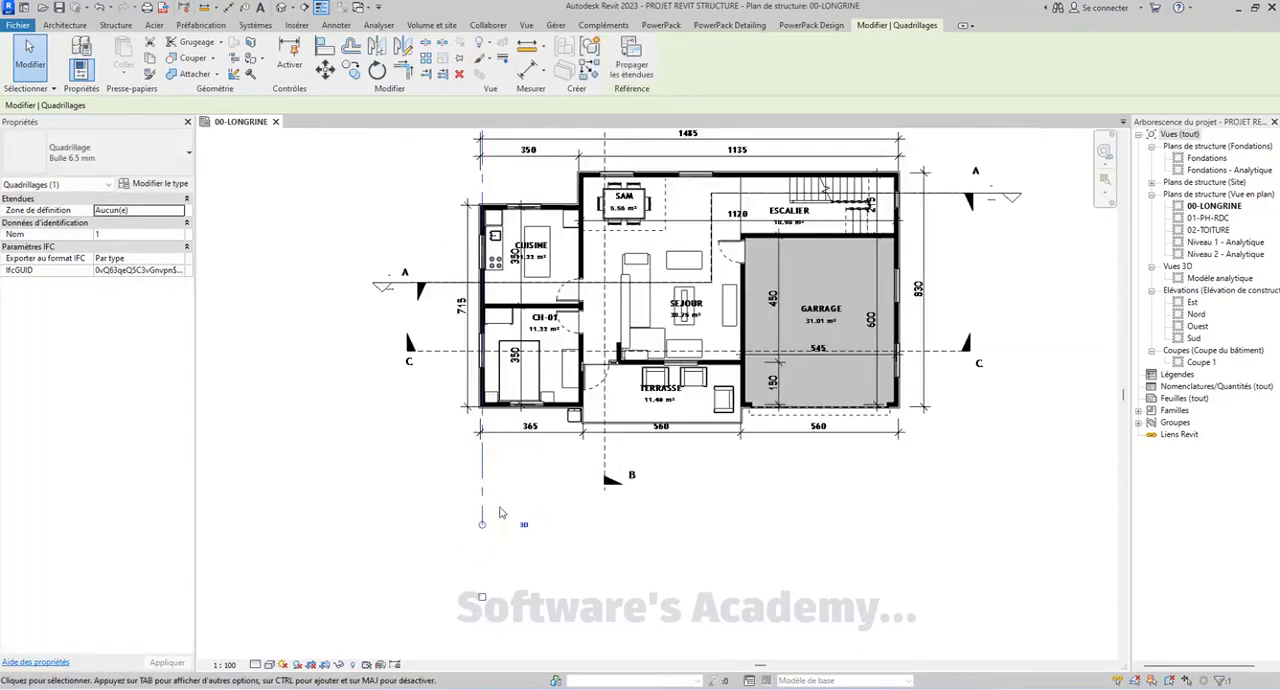
middle_drag(495, 540, 480, 672)
drag(471, 314, 471, 305)
middle_drag(514, 327, 520, 50)
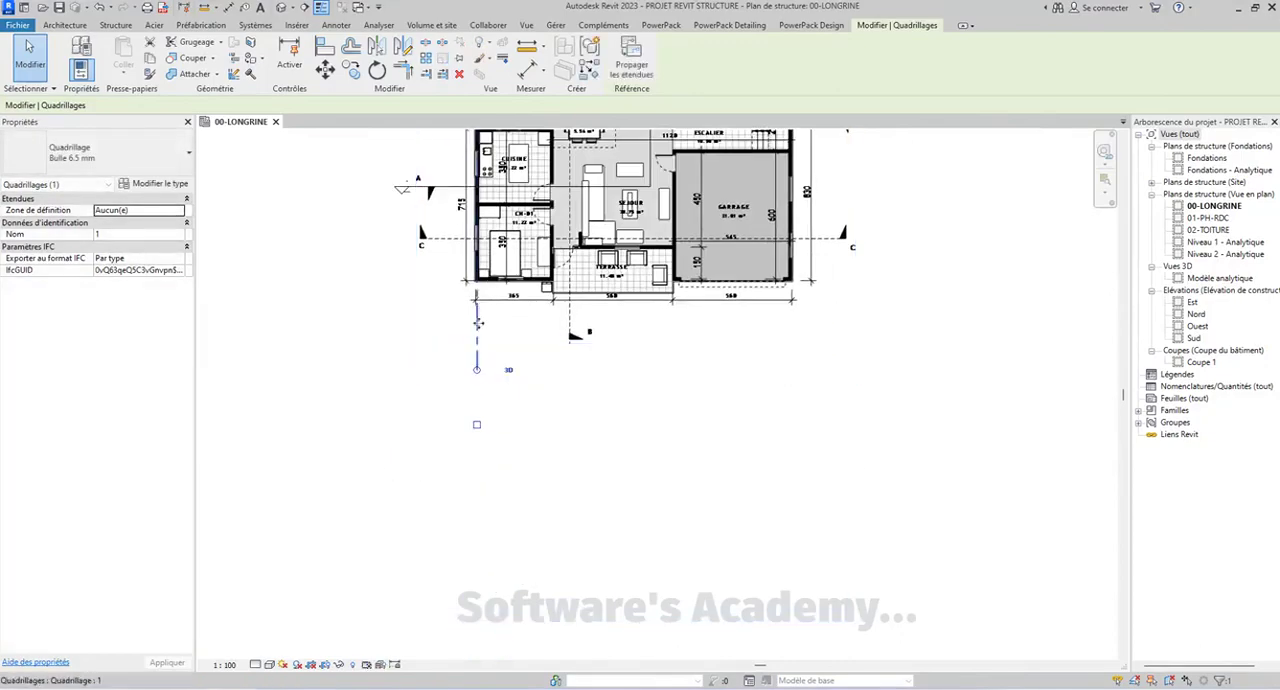
drag(480, 386, 498, 479)
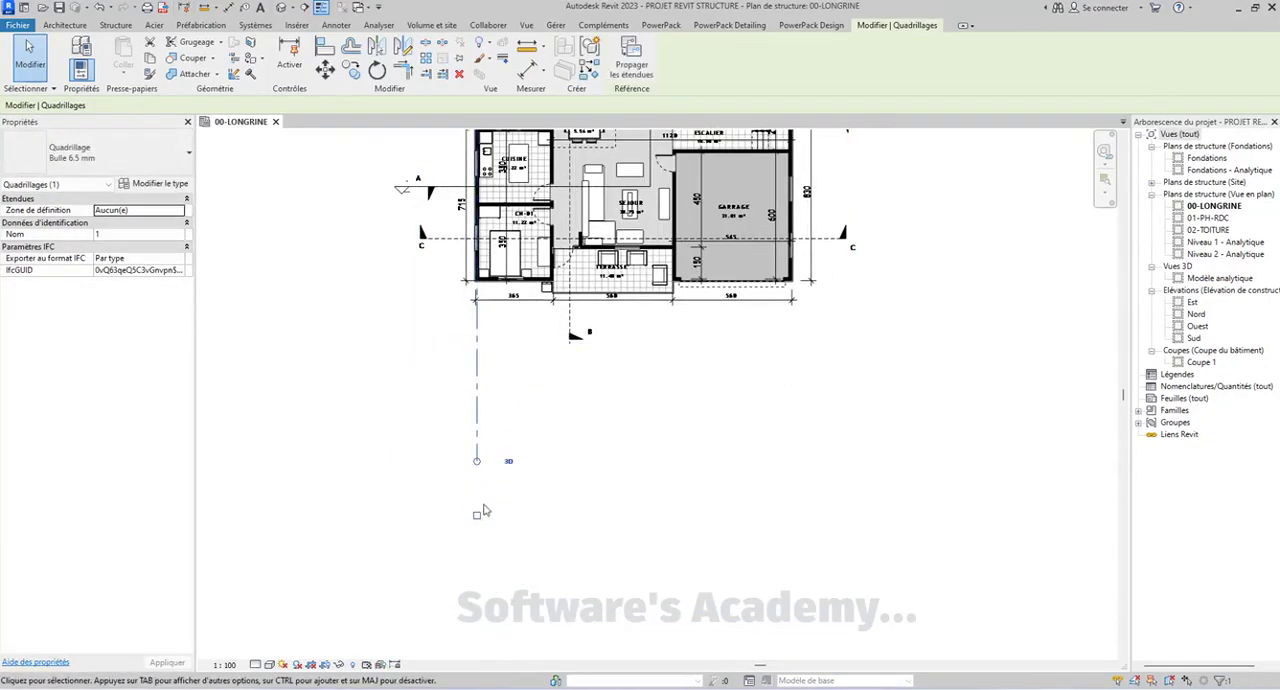
scroll(542, 452, down, 3)
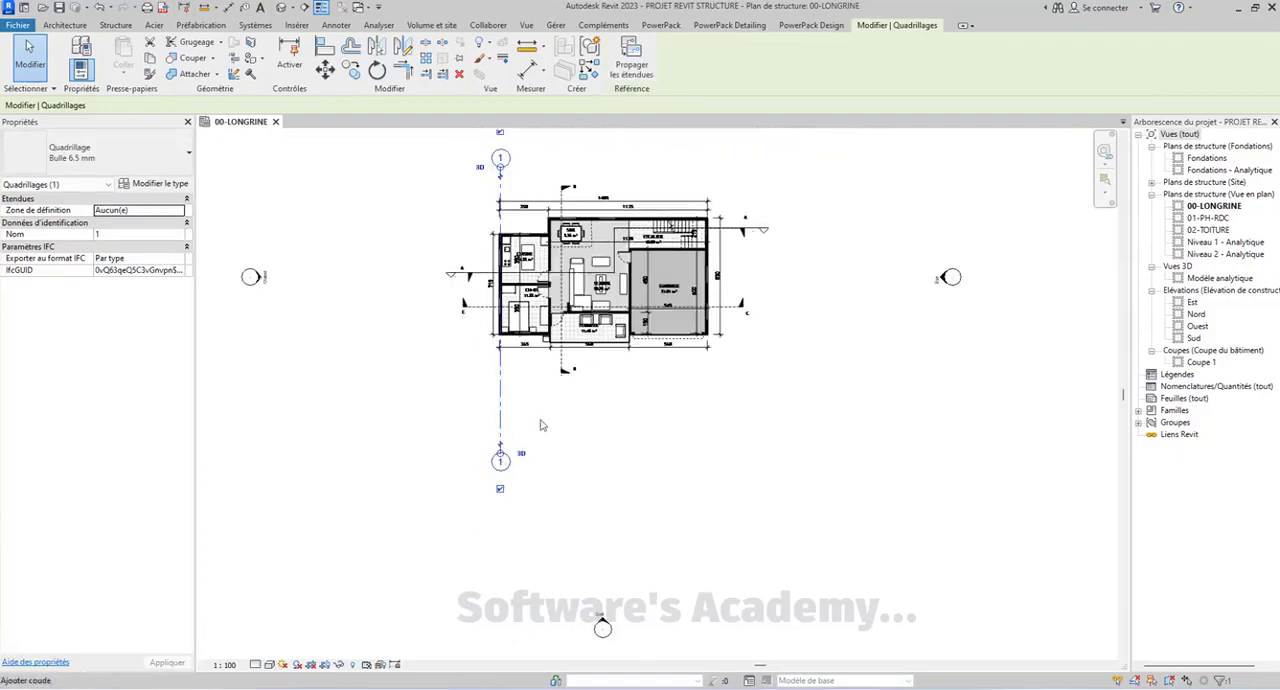
scroll(514, 158, up, 3)
click(397, 180)
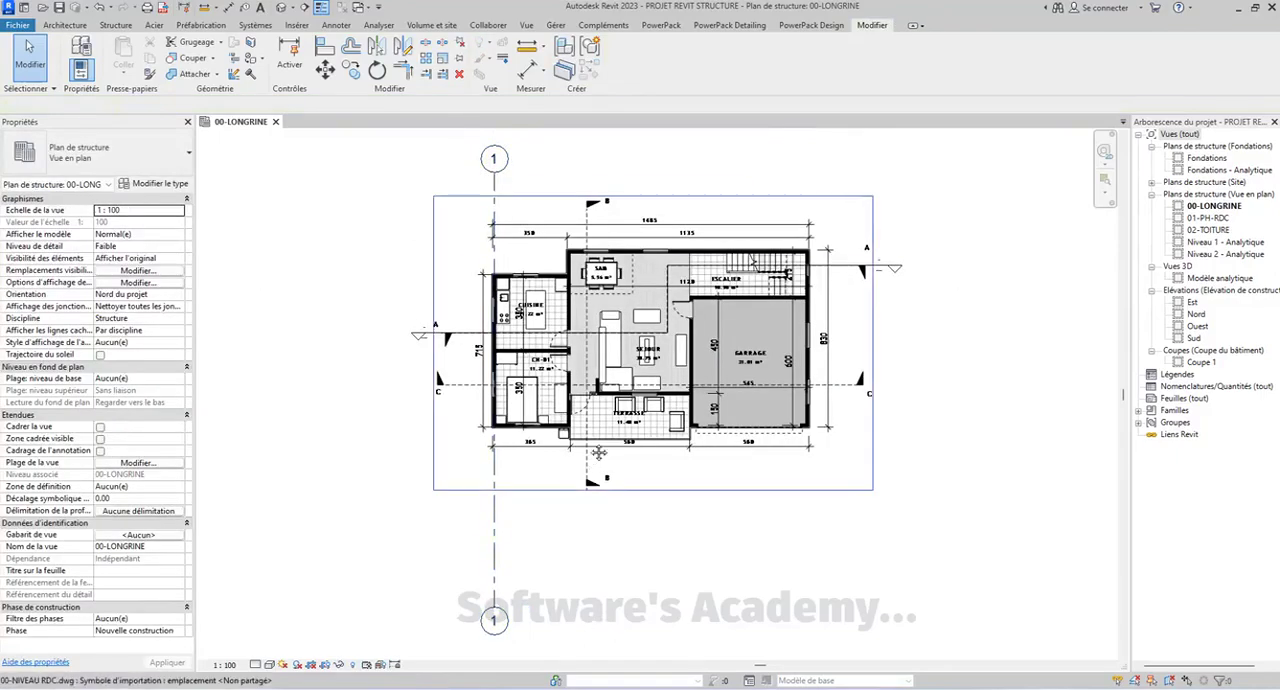
Examine the position of grid line 1 along the exterior wall of the kitchen and bedroom CH-01
middle_drag(598, 453, 596, 435)
scroll(500, 220, up, 5)
middle_drag(528, 299, 477, 163)
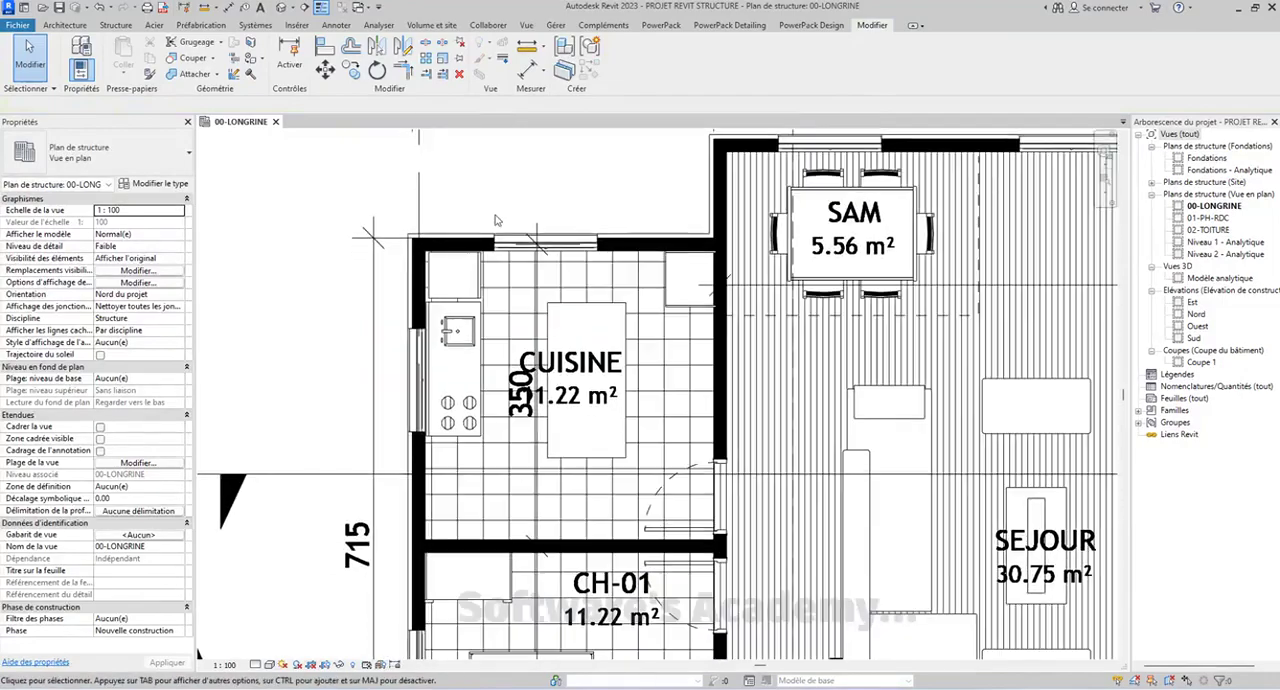
scroll(495, 220, down, 3)
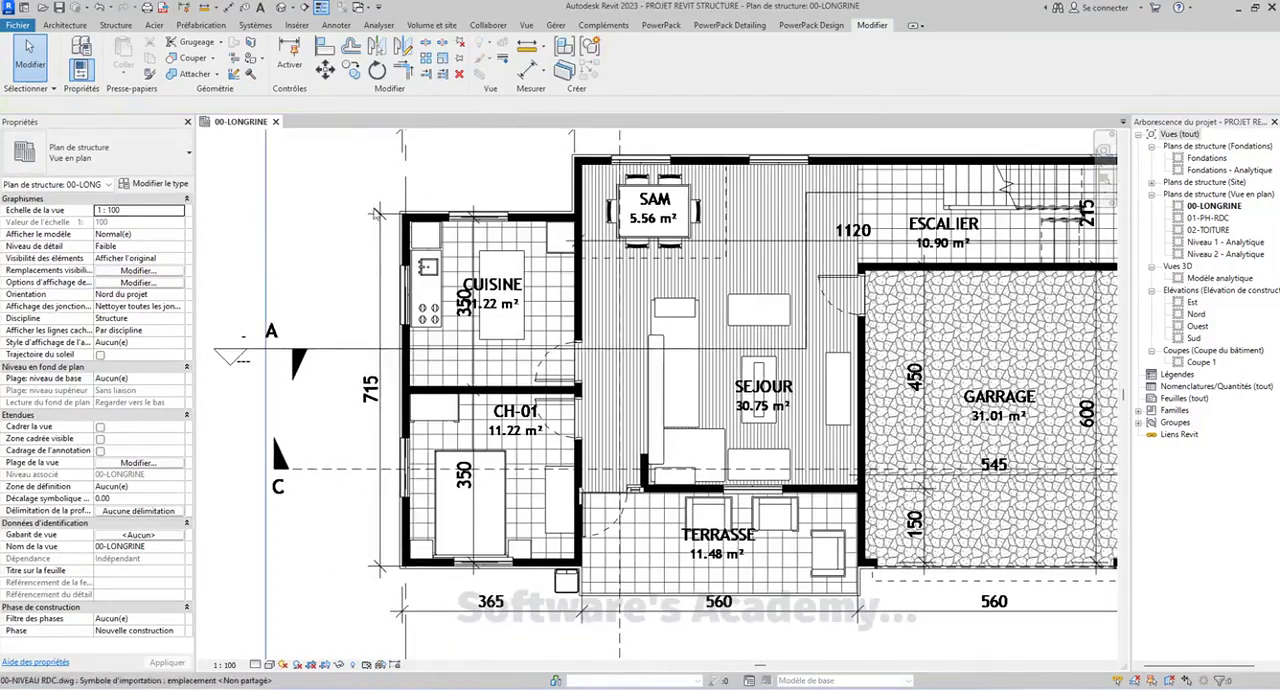
scroll(380, 253, up, 3)
middle_drag(493, 277, 435, 277)
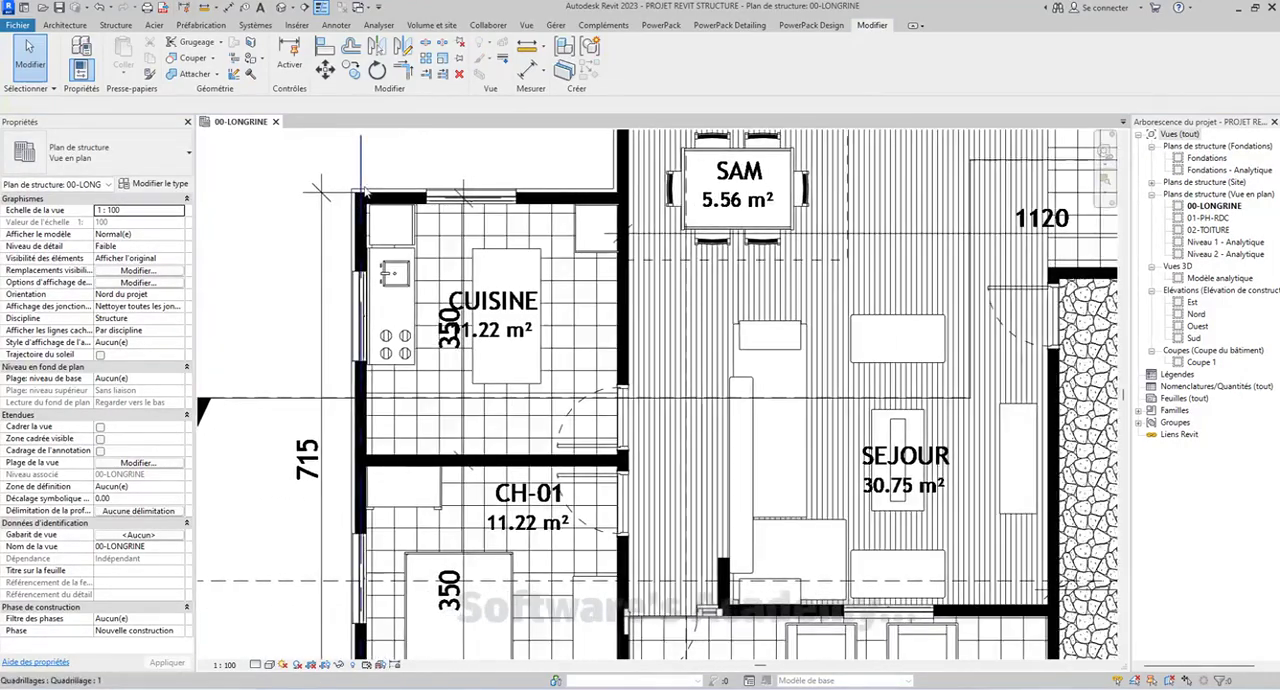
middle_drag(365, 193, 436, 197)
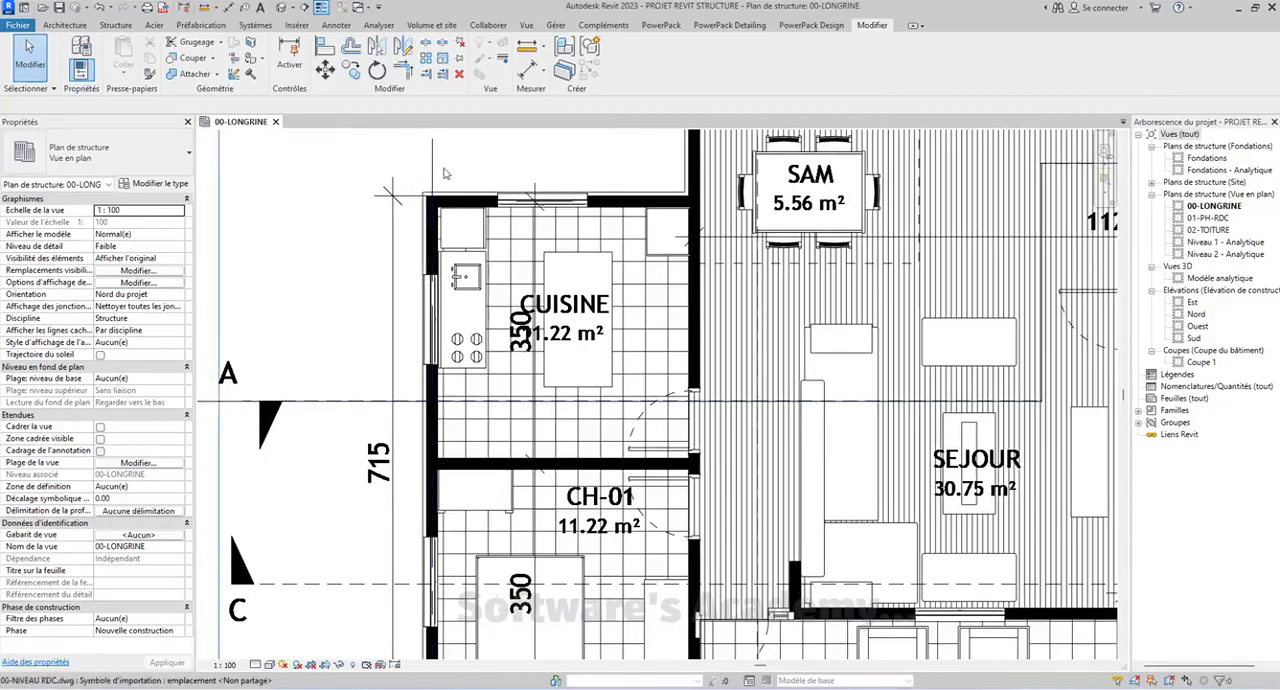
scroll(431, 215, up, 3)
scroll(431, 182, down, 7)
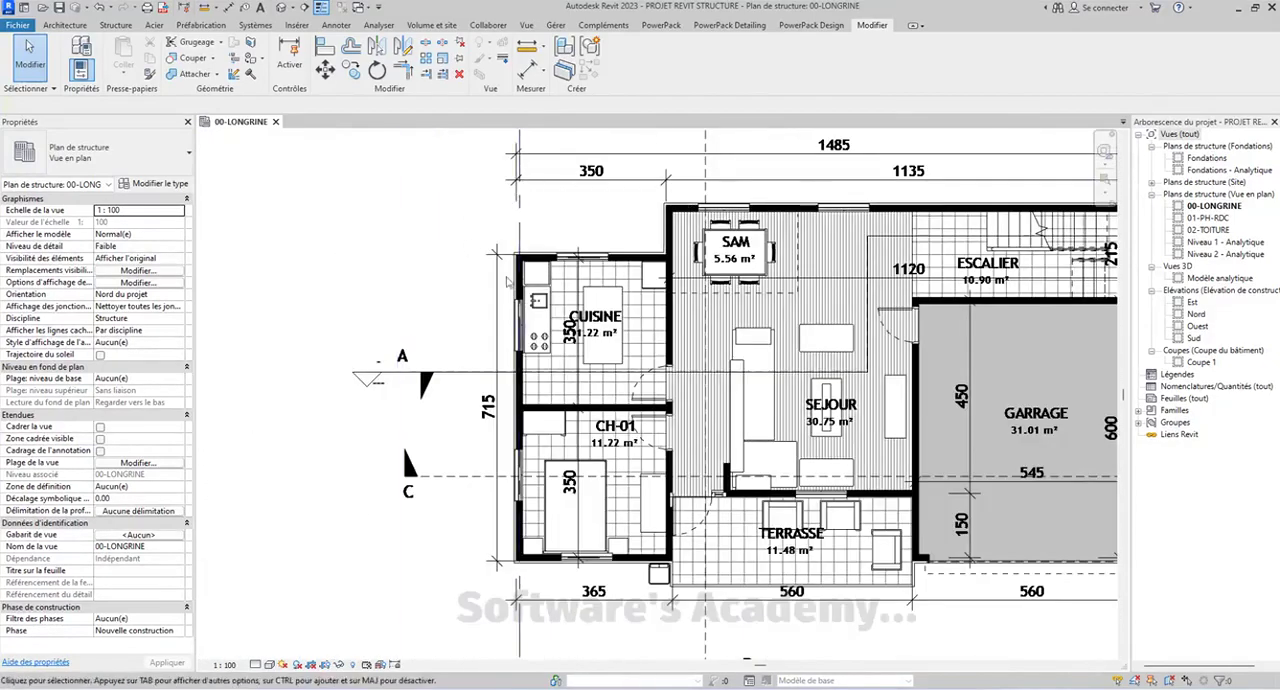
Override the graphics of the imported 00-NIVEAU RDC.dwg in this view, by element, with the Demi-teinte (halftone) option
middle_drag(790, 355, 644, 334)
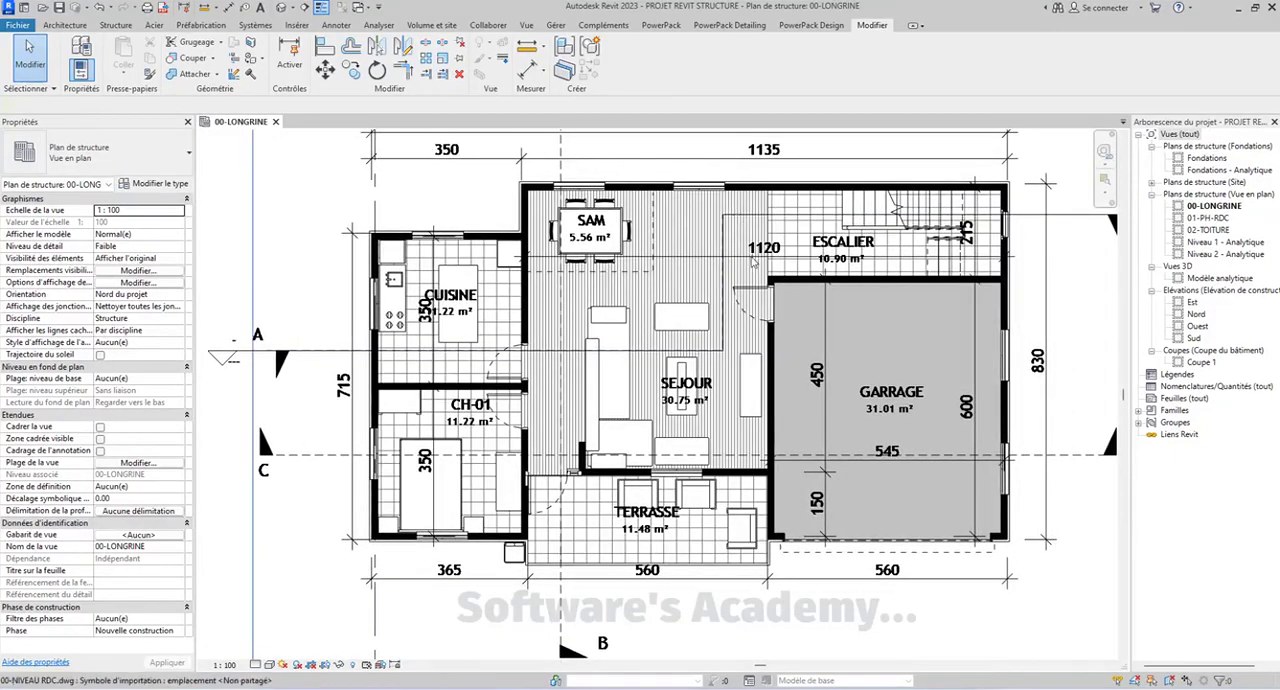
middle_drag(583, 275, 612, 261)
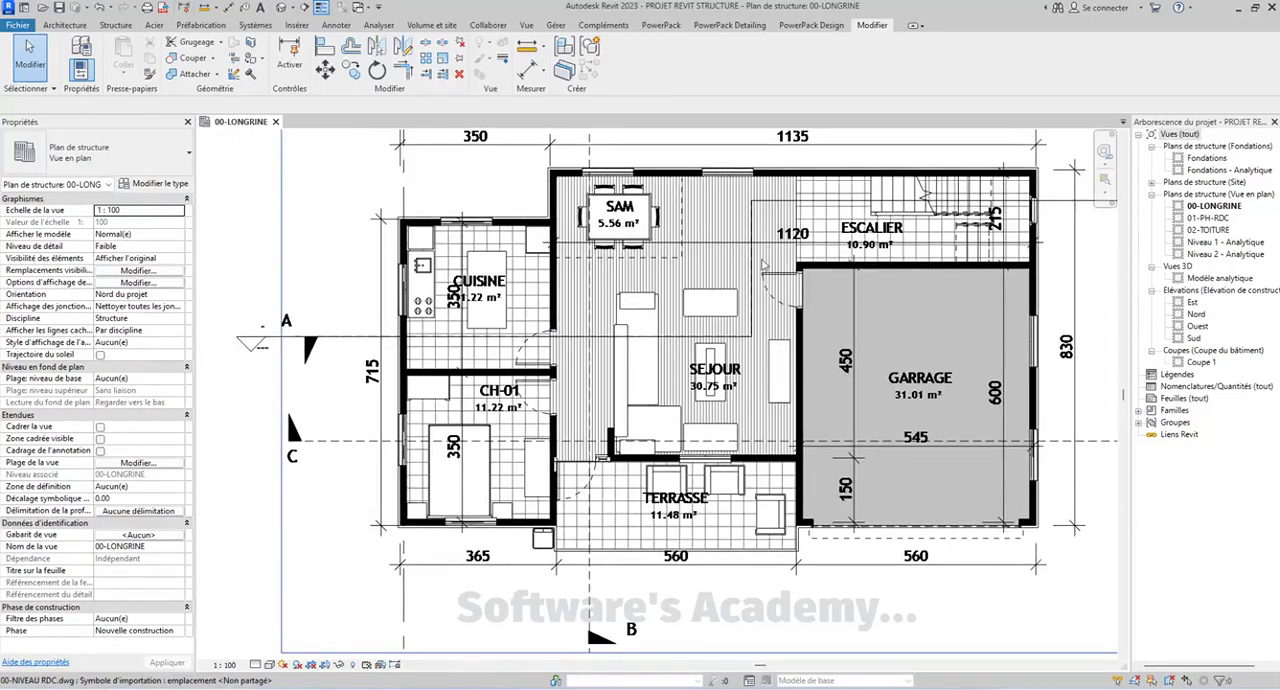
click(658, 447)
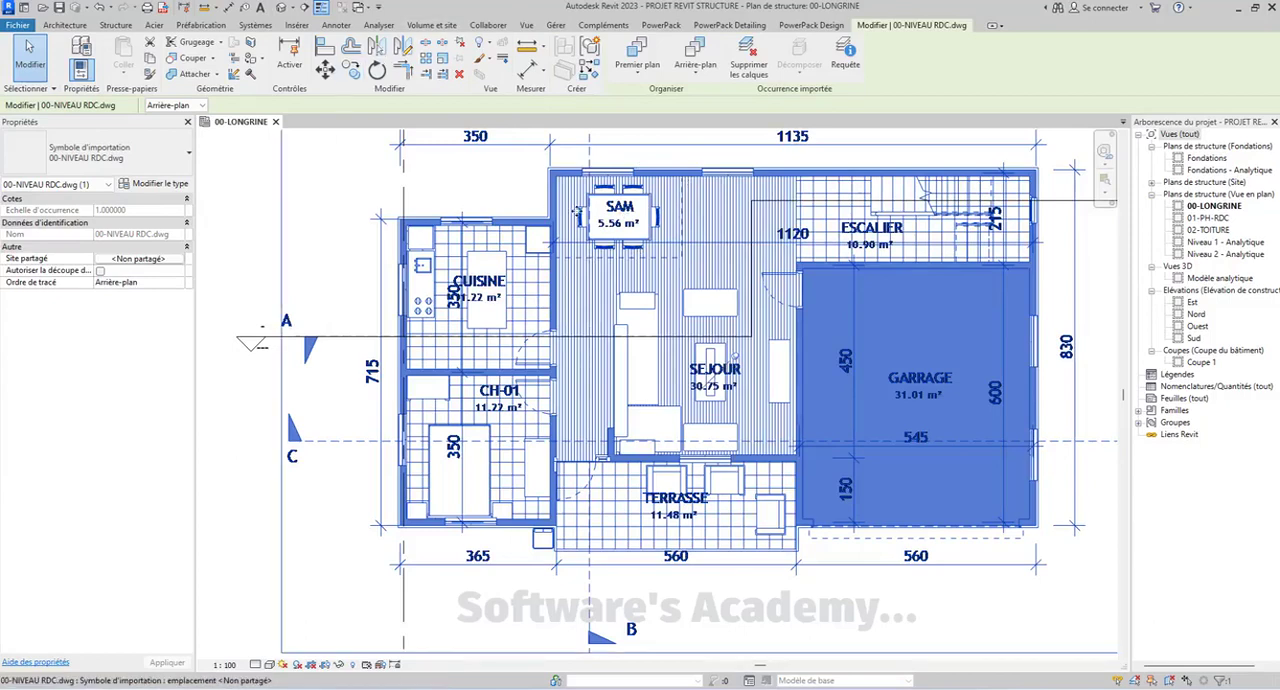
click(493, 46)
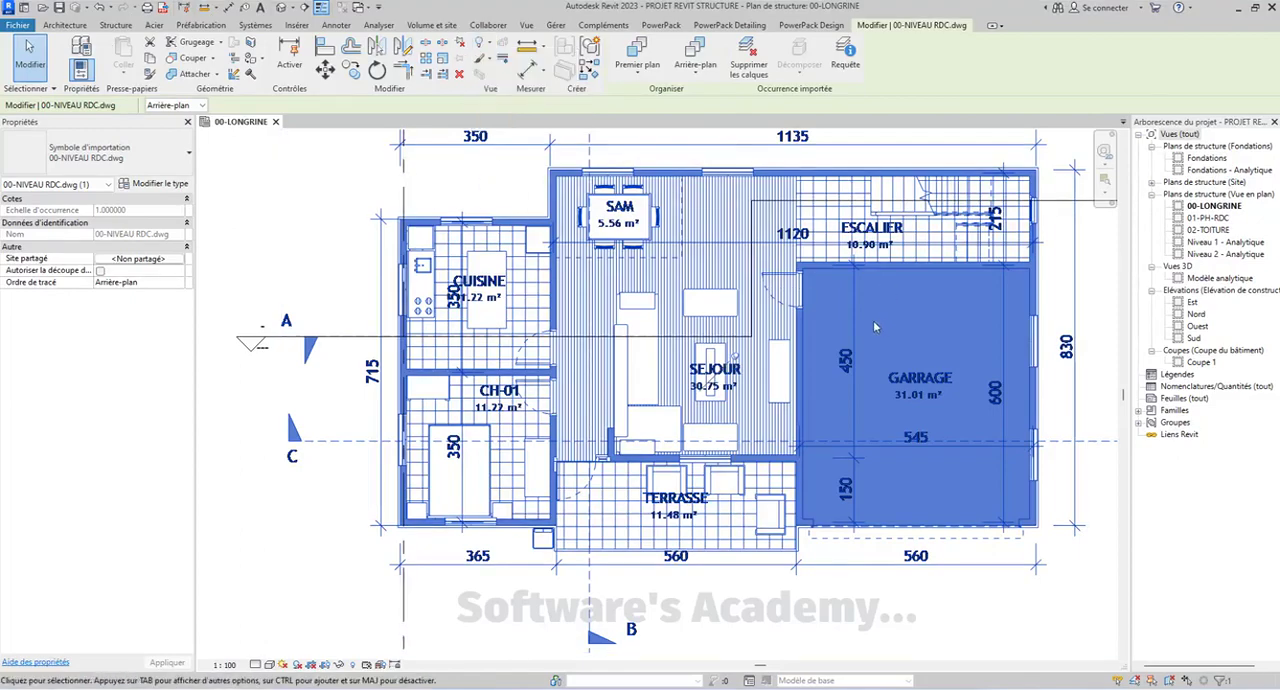
middle_drag(823, 322, 827, 311)
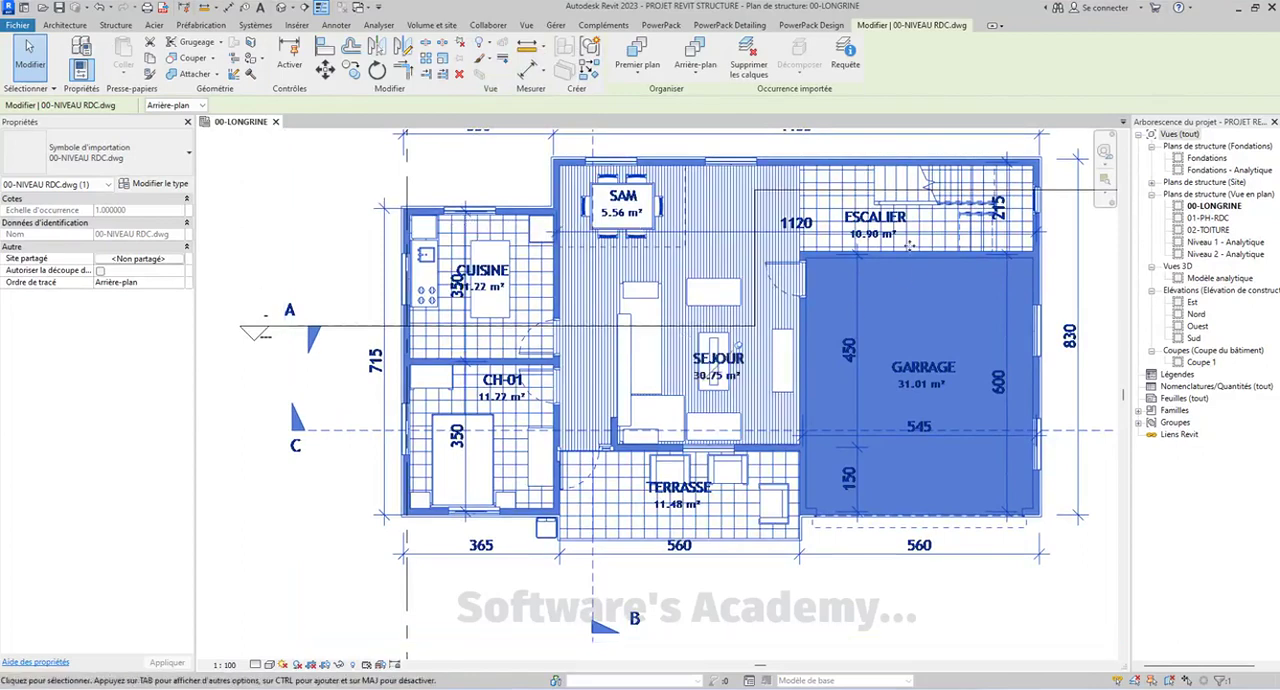
right_click(594, 196)
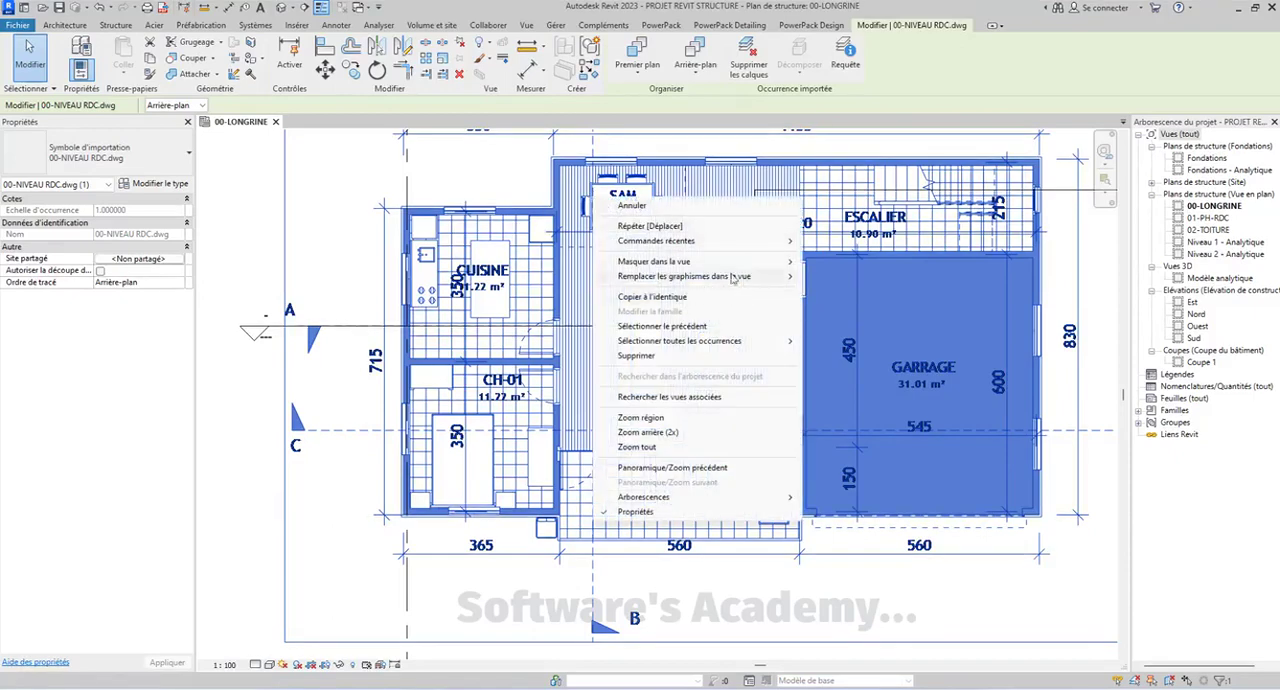
mouse_move(689, 277)
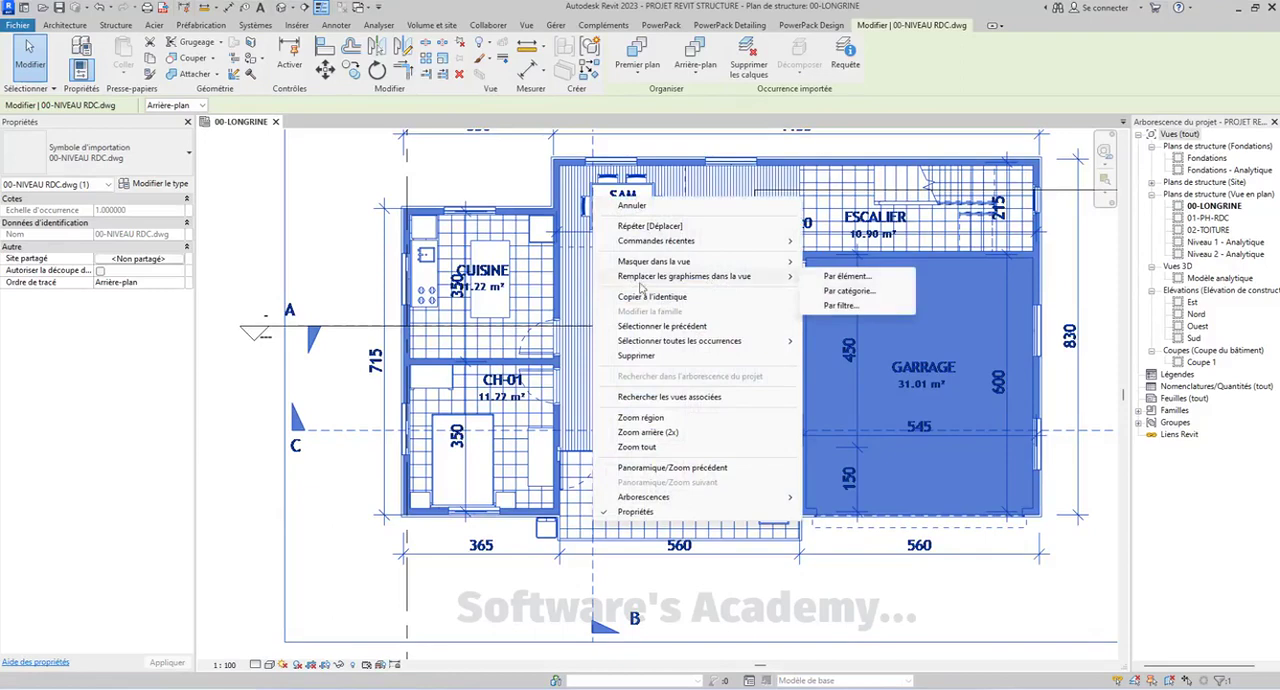
click(848, 279)
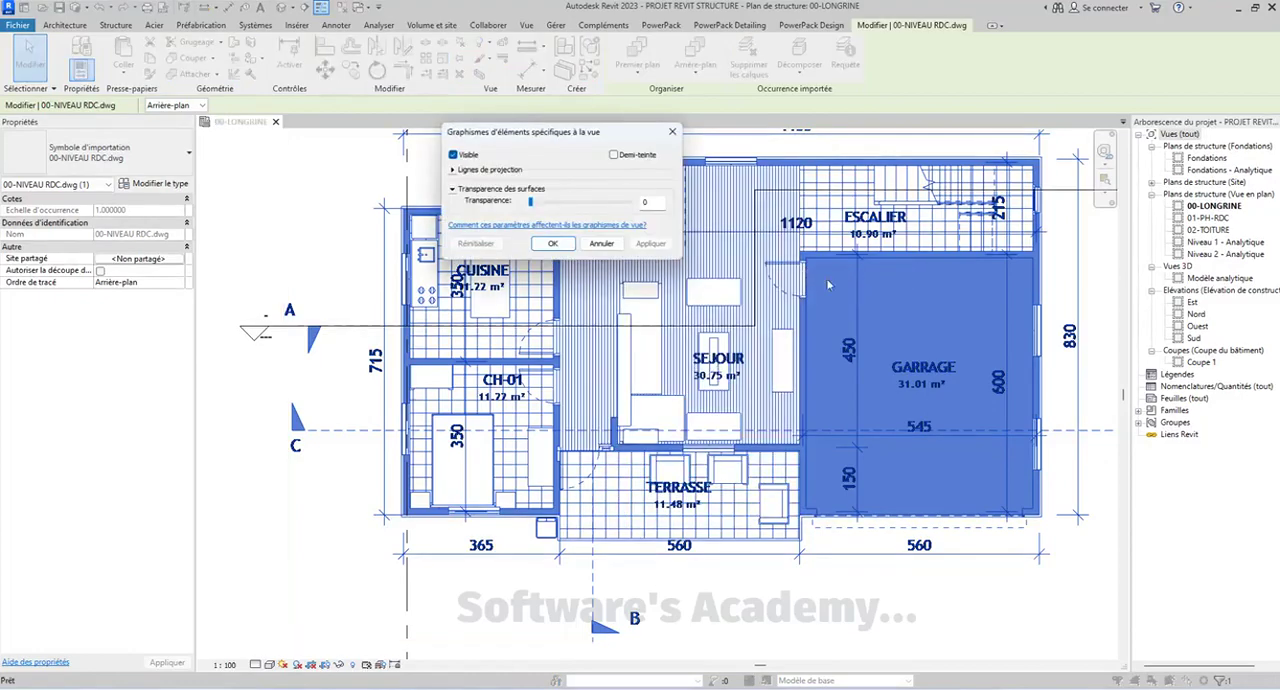
click(614, 155)
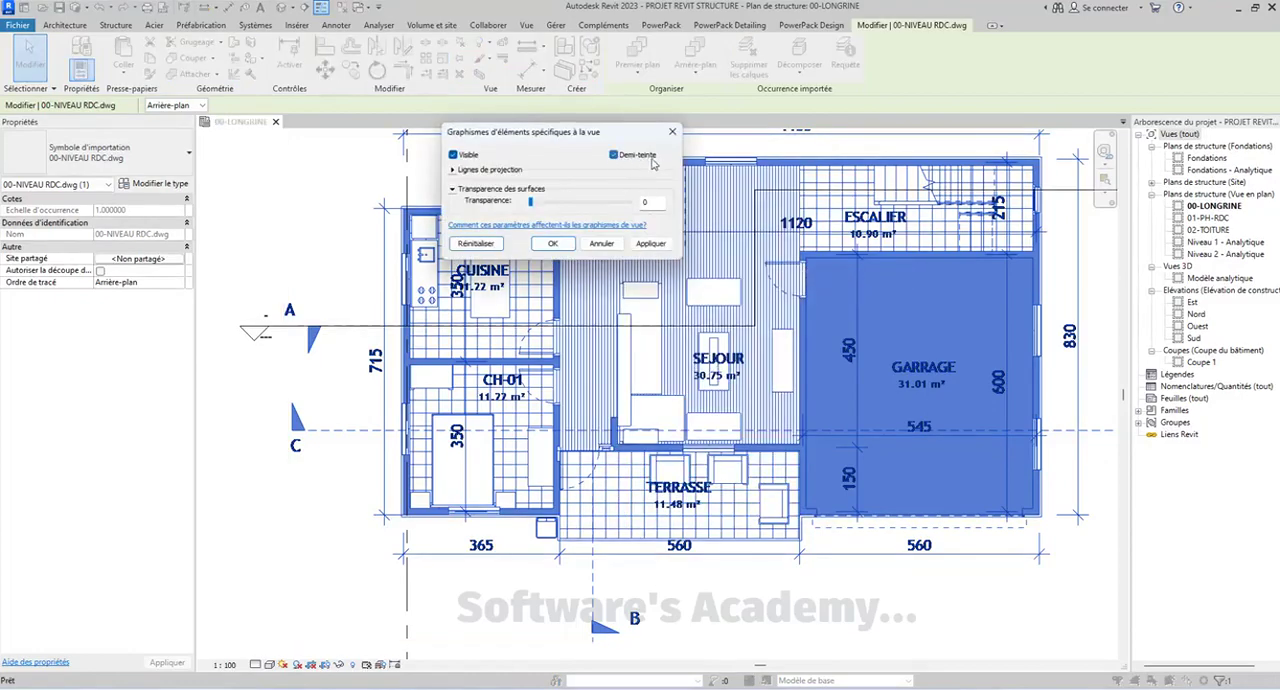
click(651, 244)
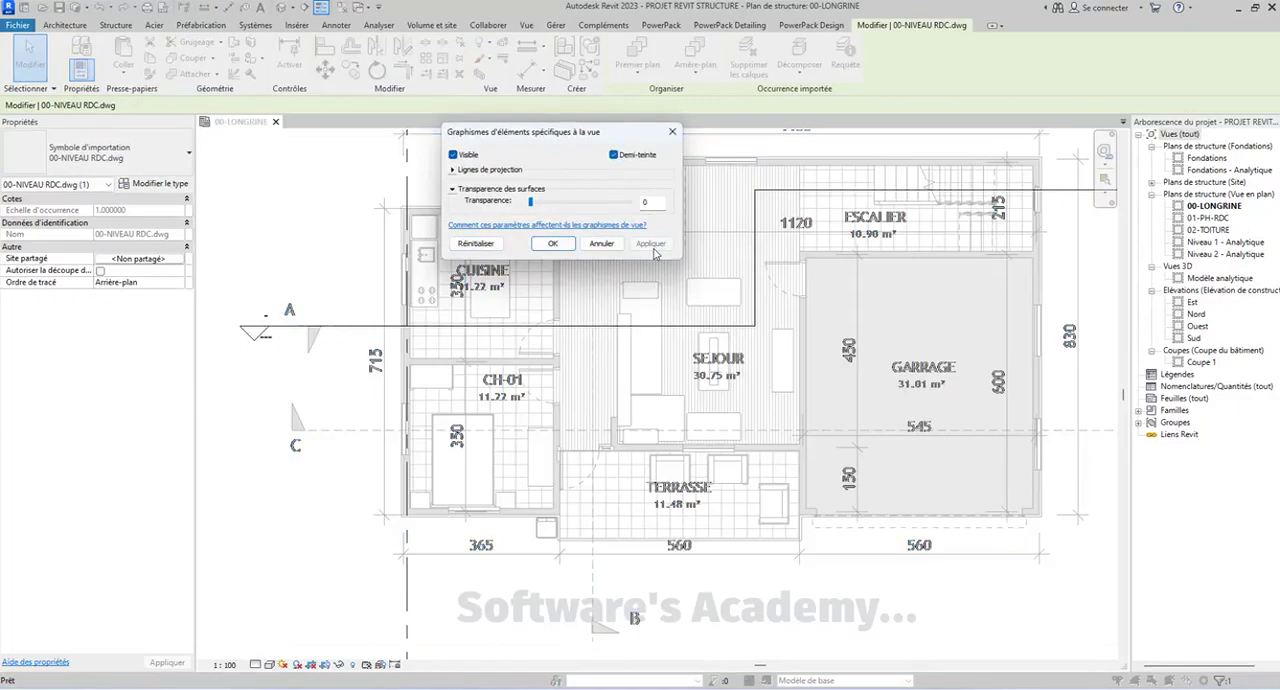
click(561, 247)
click(337, 213)
Copy grid line 1 in multiple mode from the kitchen's inner upper-left corner onto the wall between the kitchen and the living area
middle_drag(647, 311, 645, 322)
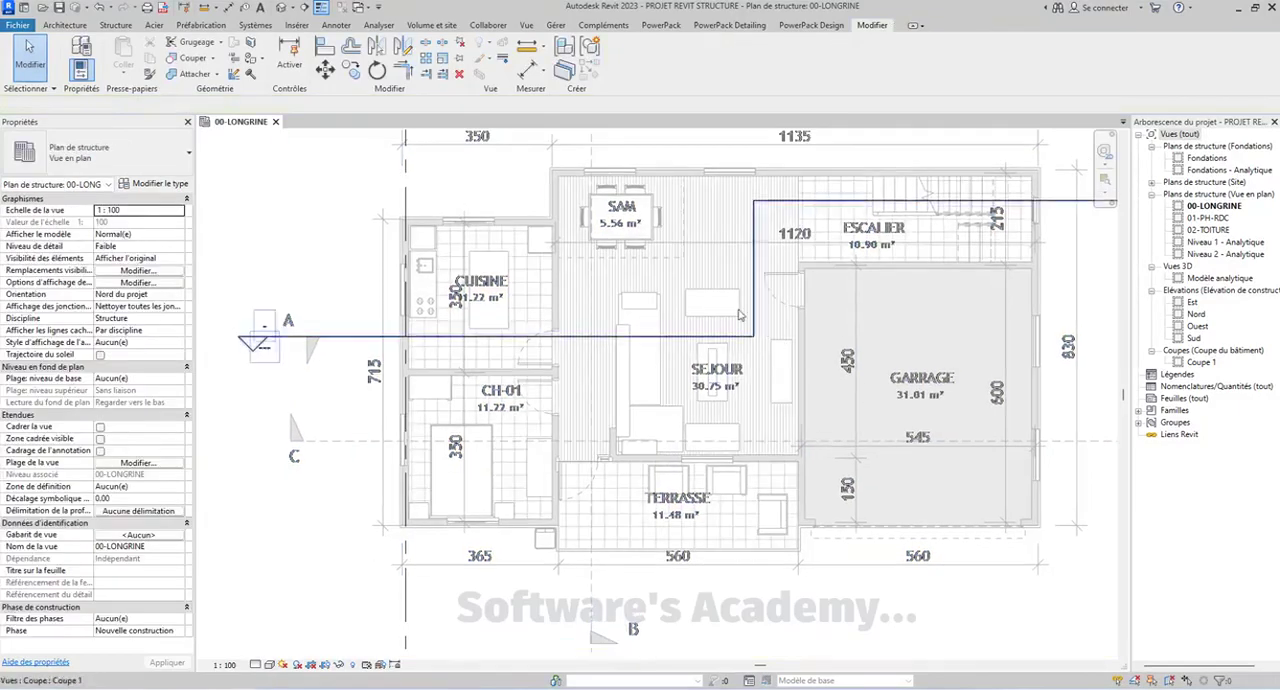
scroll(740, 315, down, 3)
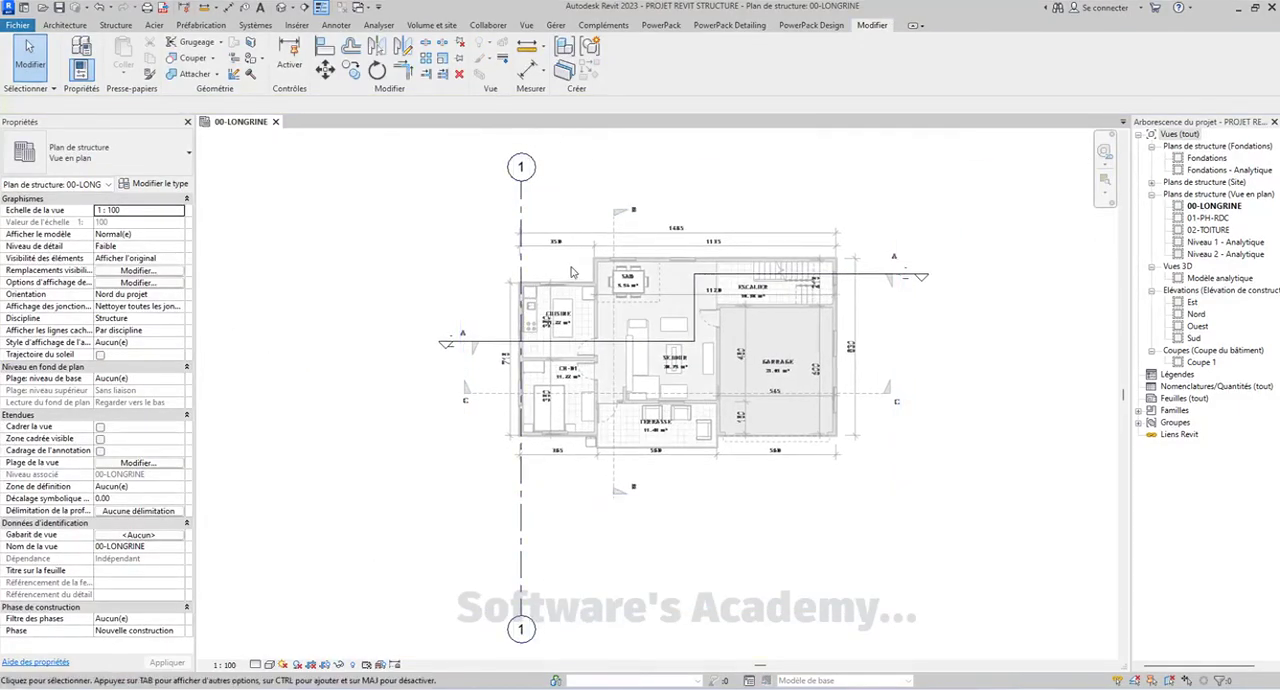
scroll(572, 271, up, 3)
scroll(435, 299, up, 2)
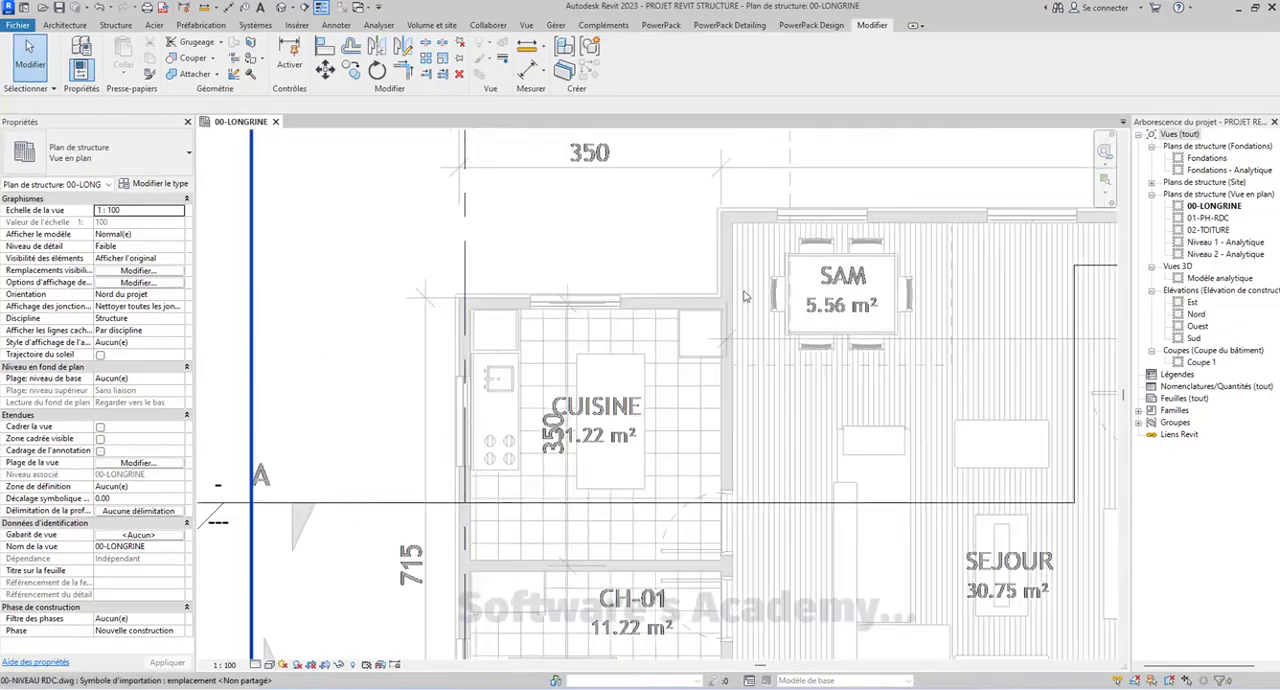
scroll(744, 296, down, 6)
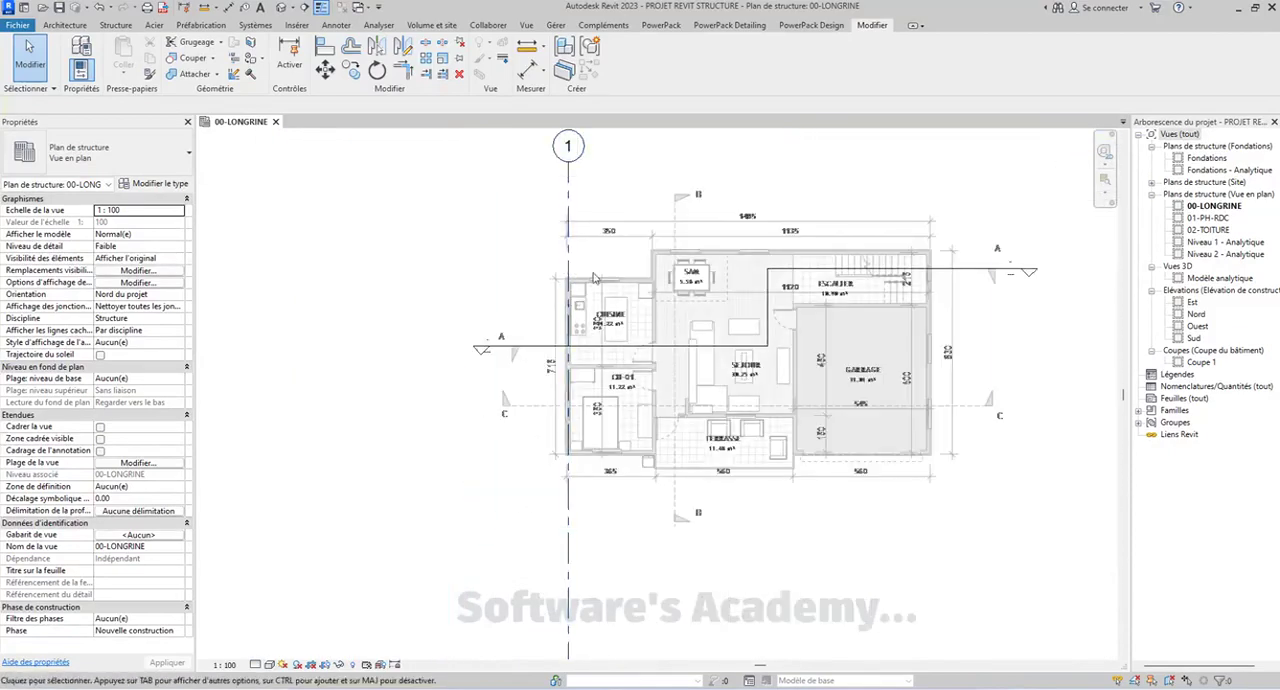
middle_drag(561, 252, 520, 187)
click(527, 190)
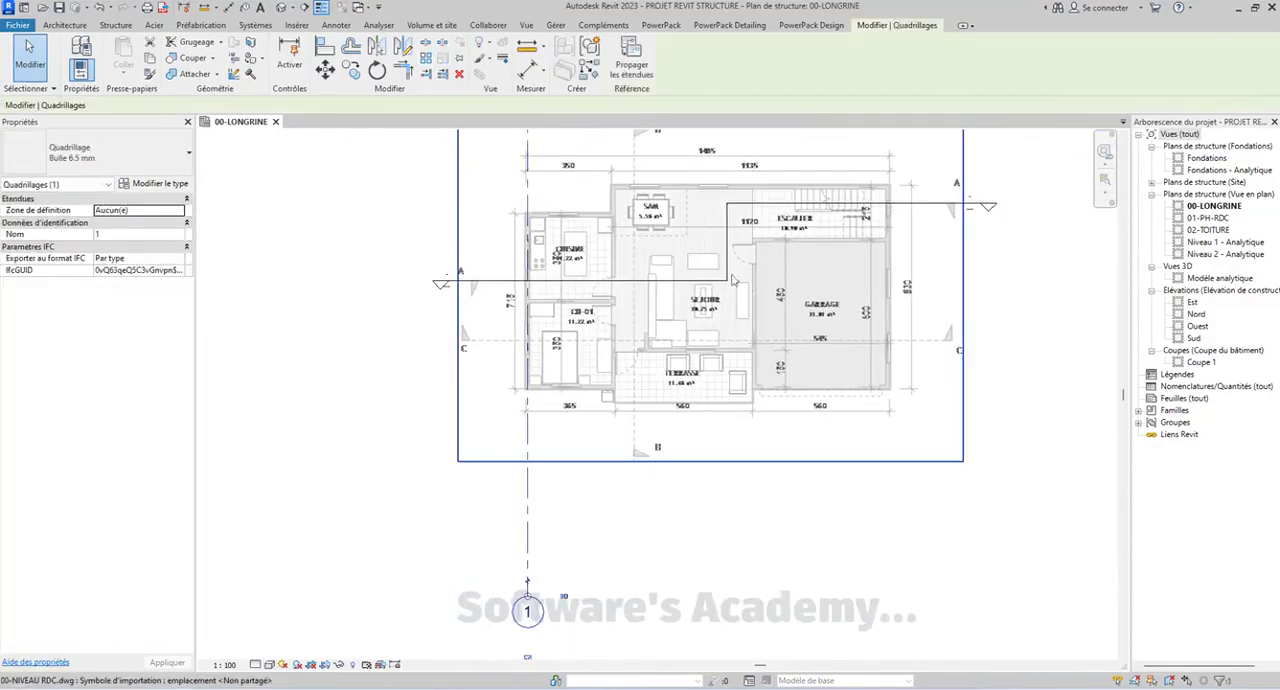
click(353, 72)
scroll(516, 221, up, 8)
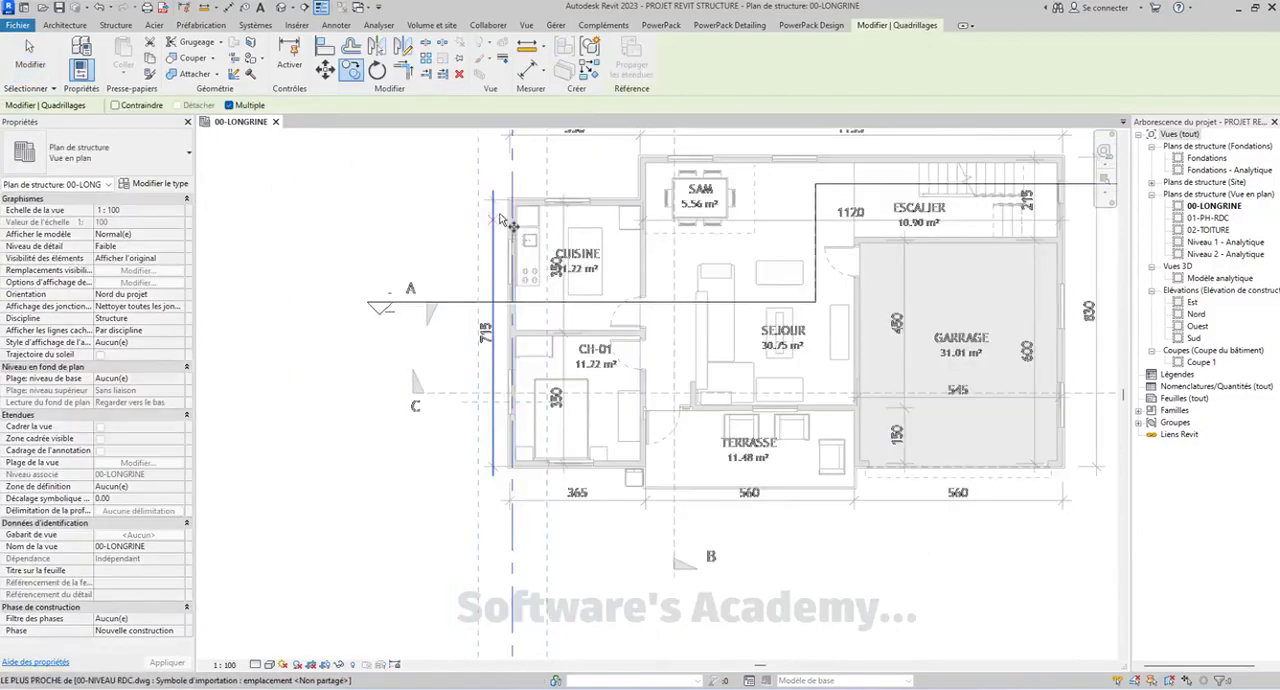
middle_drag(590, 252, 457, 331)
click(434, 278)
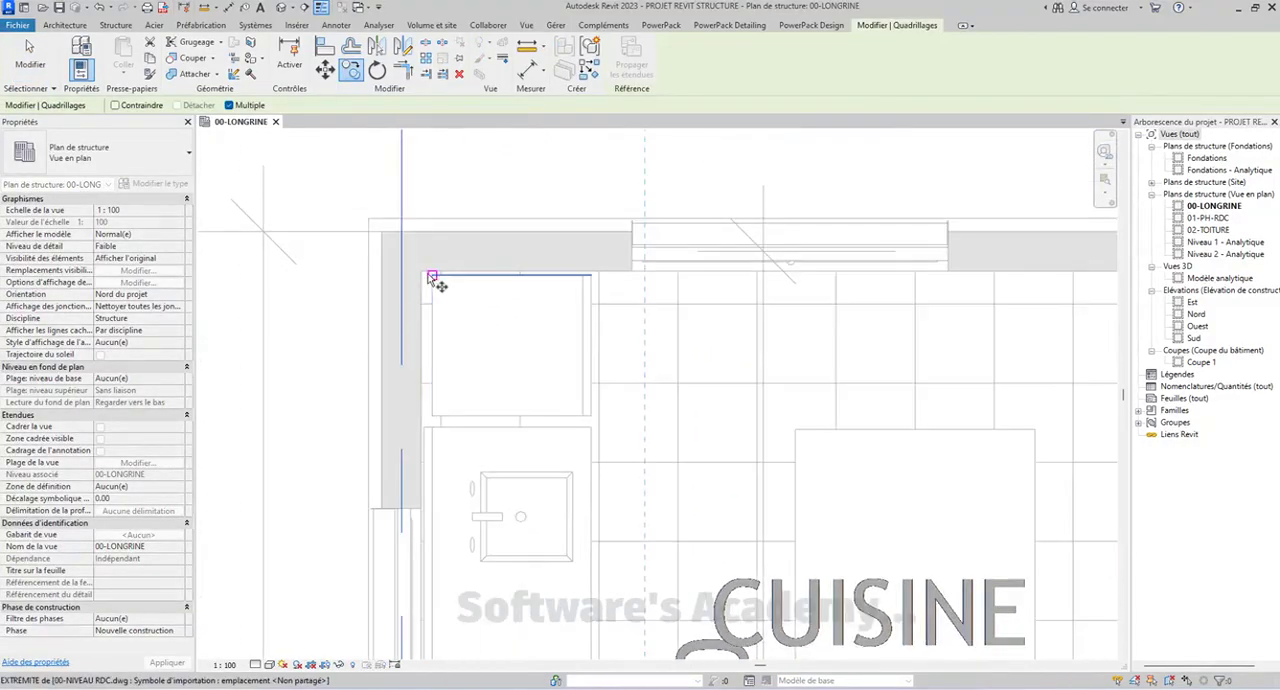
middle_drag(773, 303, 595, 303)
scroll(561, 303, down, 1)
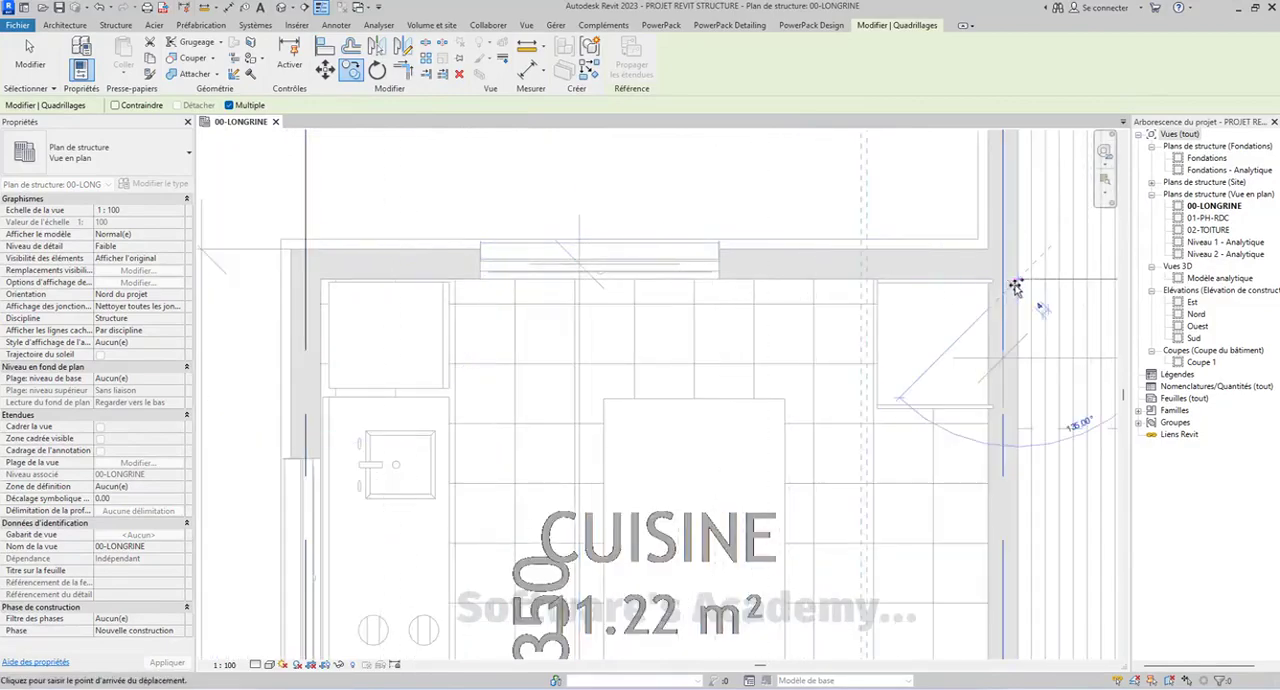
Place another copy of the grid line on the wall between SEJOUR and GARRAGE, using the wall's inner corner at the garage
scroll(525, 307, down, 3)
middle_drag(680, 364, 529, 209)
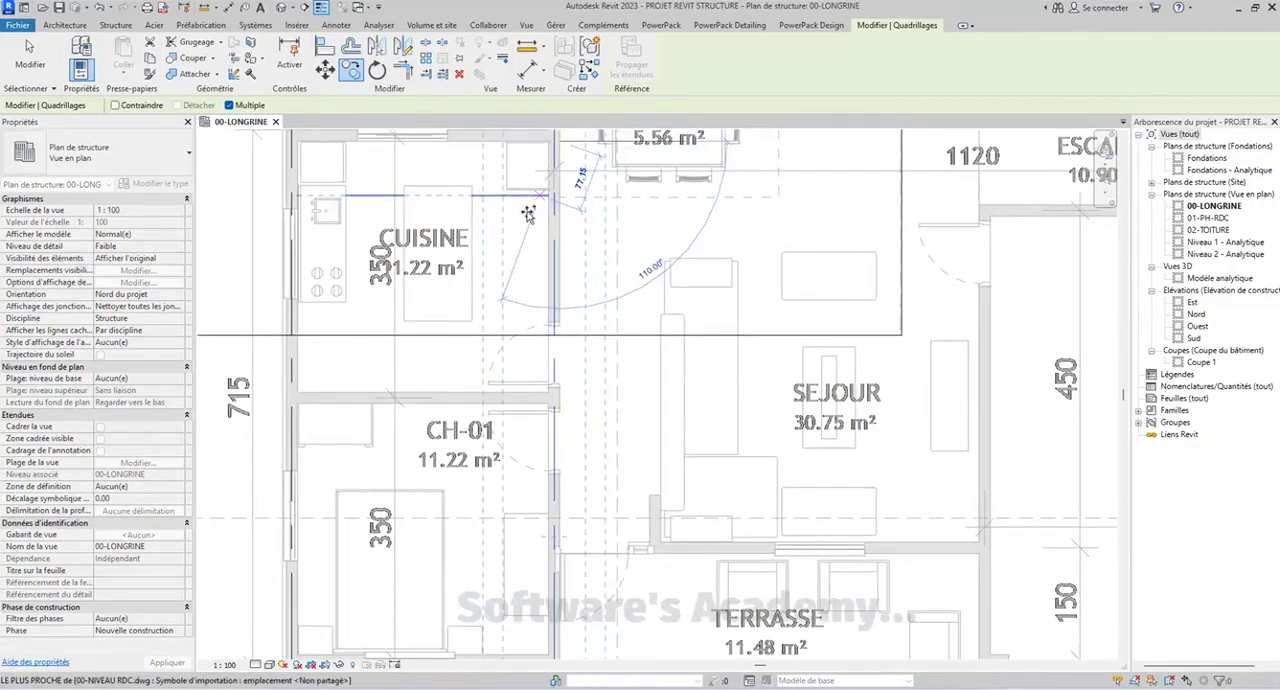
scroll(658, 375, down, 1)
middle_drag(696, 434, 562, 312)
middle_drag(552, 389, 548, 411)
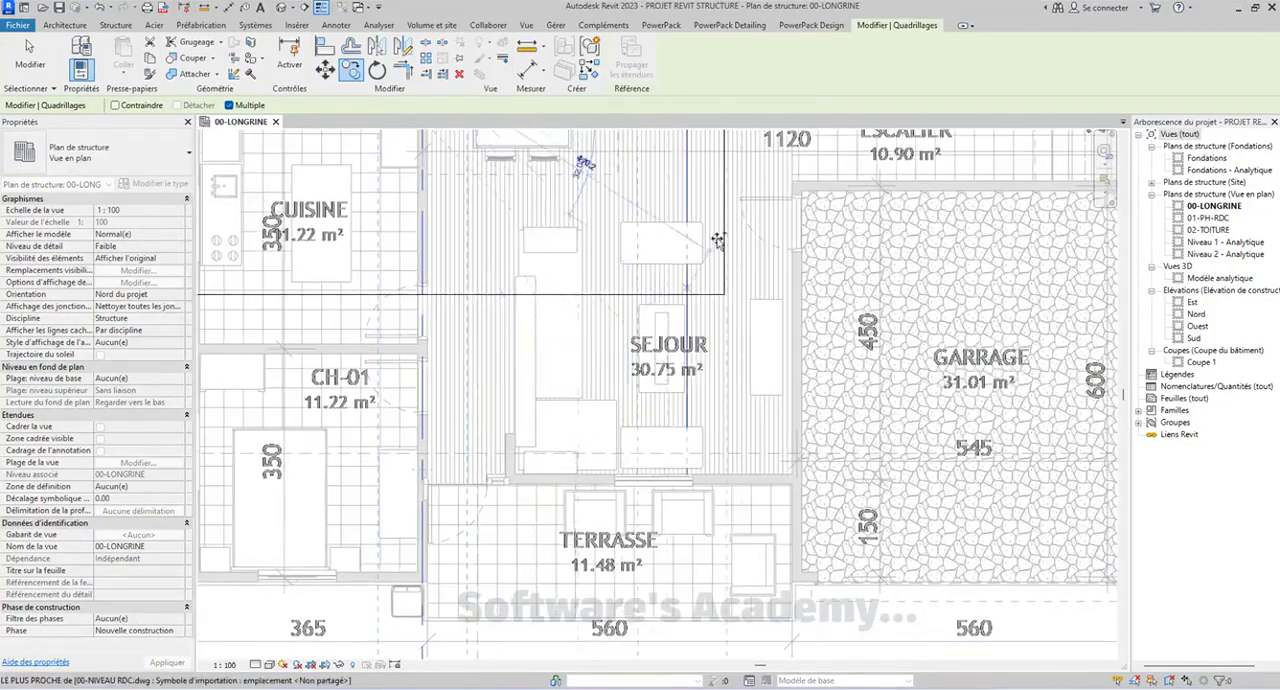
scroll(802, 190, up, 5)
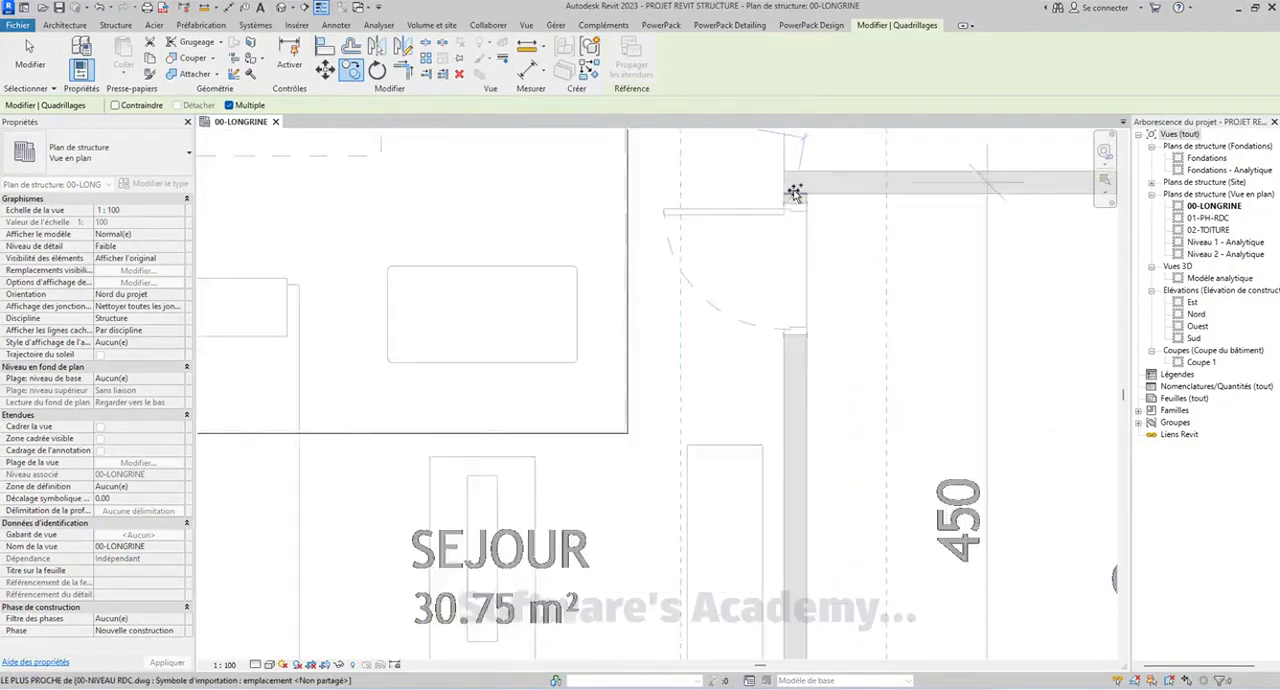
scroll(889, 193, up, 6)
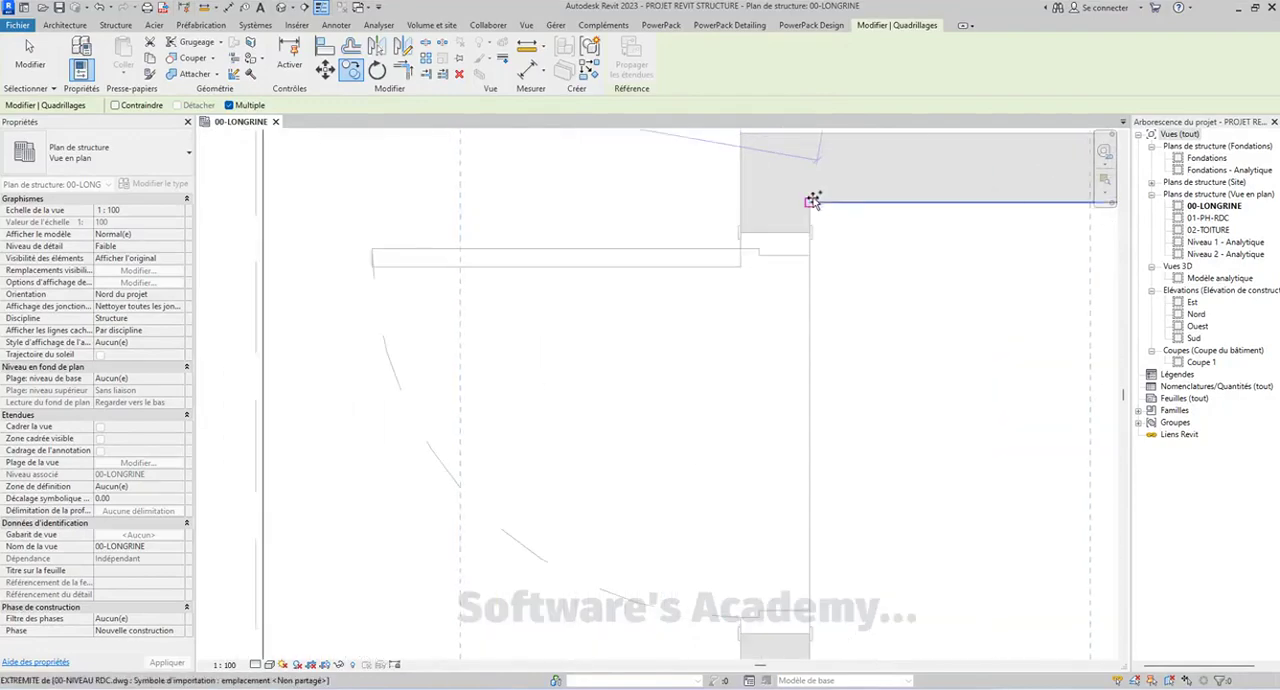
scroll(583, 205, down, 6)
middle_drag(648, 173, 811, 526)
Place another copy of the grid line on the garage's right exterior wall
scroll(714, 205, down, 3)
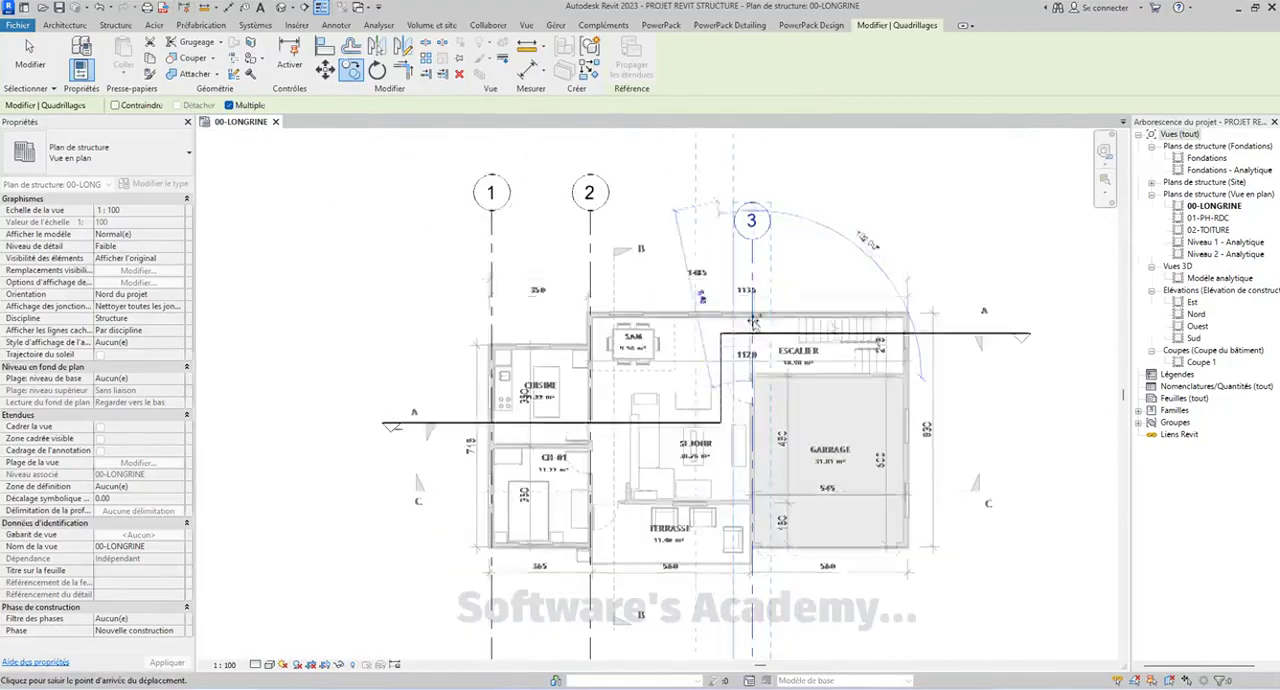
scroll(756, 240, up, 4)
scroll(756, 240, up, 6)
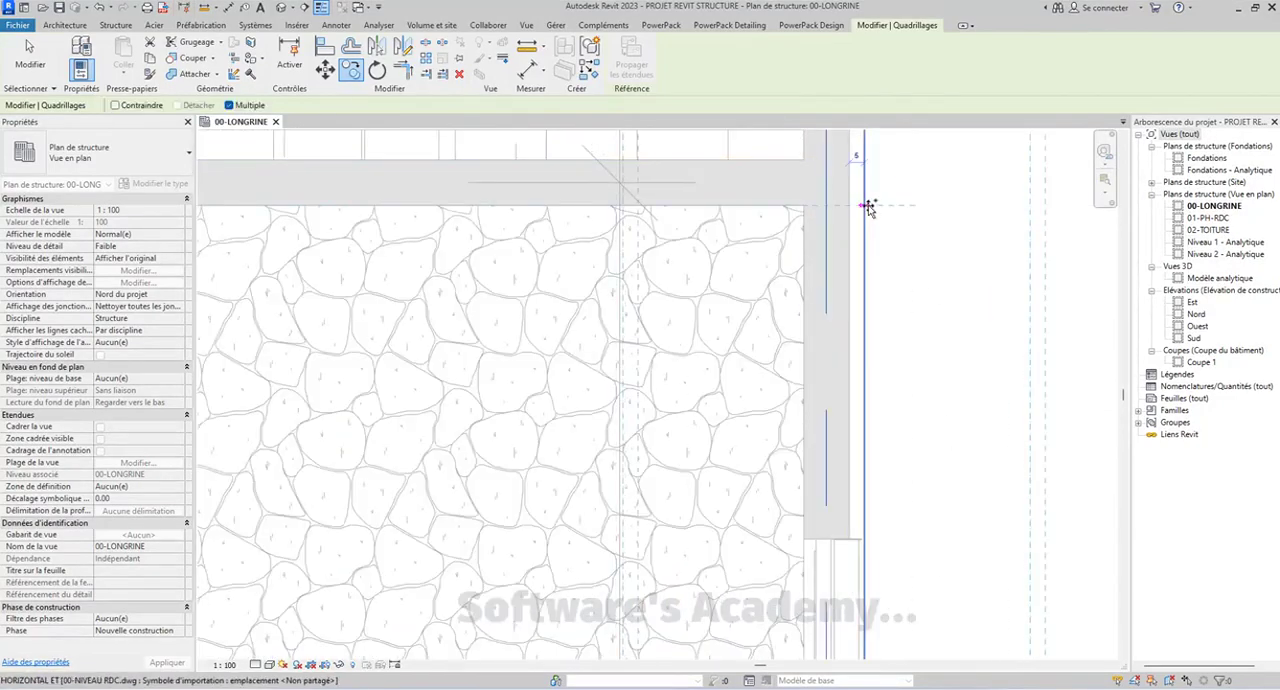
Place a last copy of the grid line on the short wall beside the entrance above TERRASSE and end the copying
scroll(850, 208, down, 5)
middle_drag(705, 349, 812, 310)
middle_drag(558, 309, 711, 403)
middle_drag(552, 362, 515, 340)
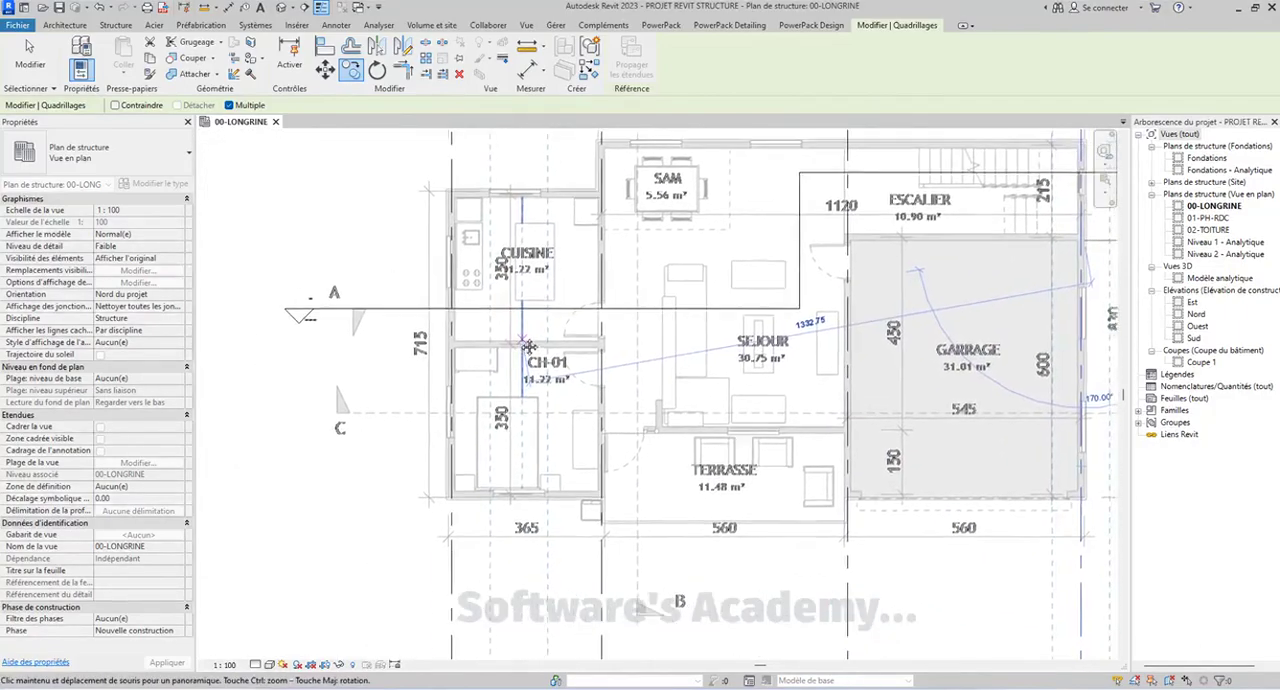
middle_drag(634, 366, 601, 337)
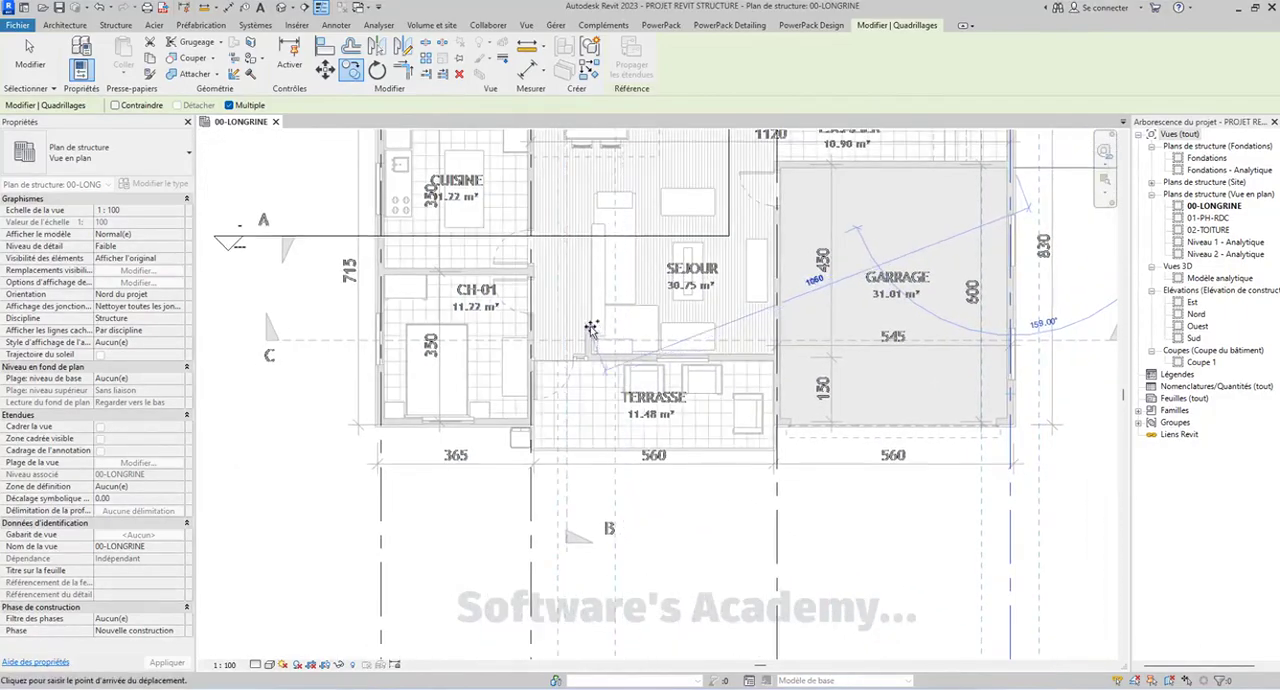
middle_drag(796, 346, 760, 405)
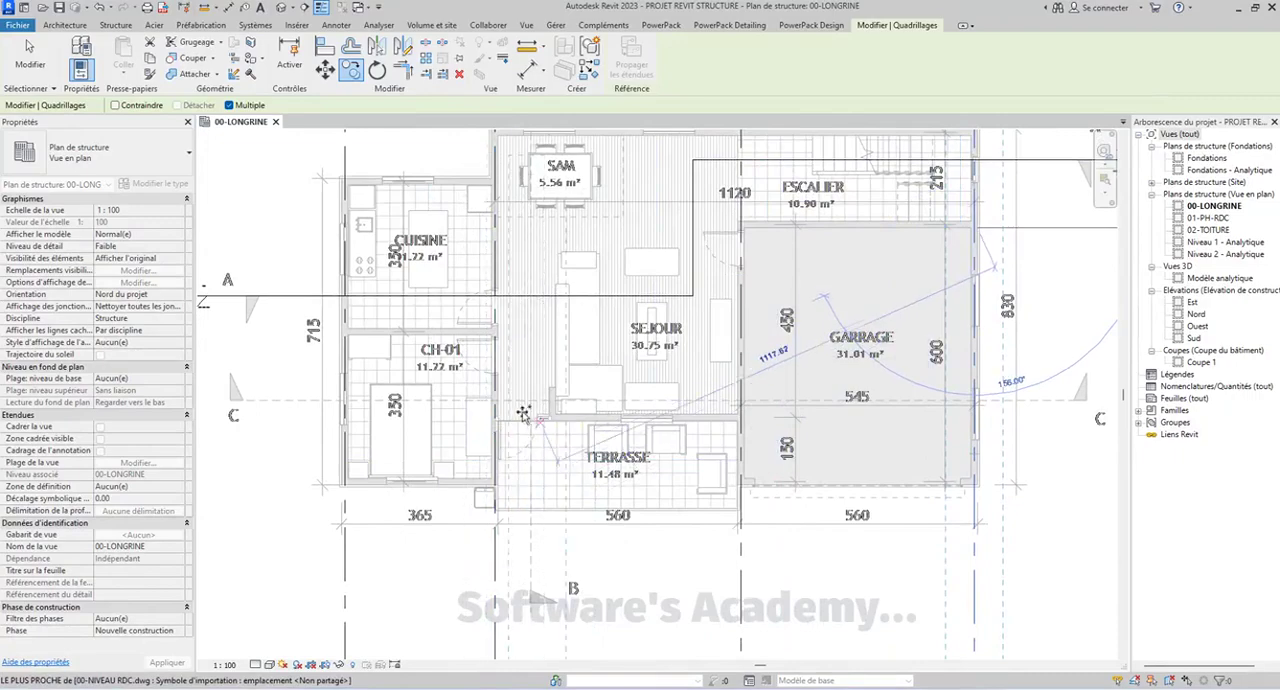
scroll(517, 413, up, 6)
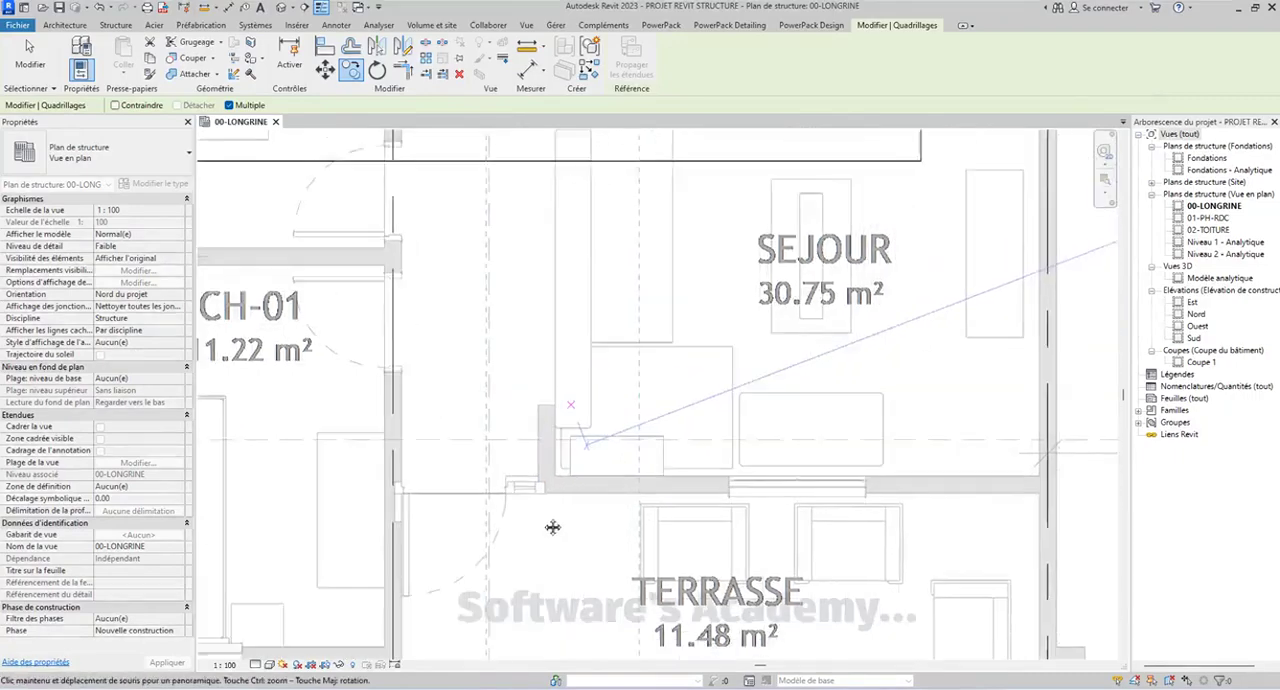
middle_drag(545, 518, 517, 269)
scroll(520, 265, up, 3)
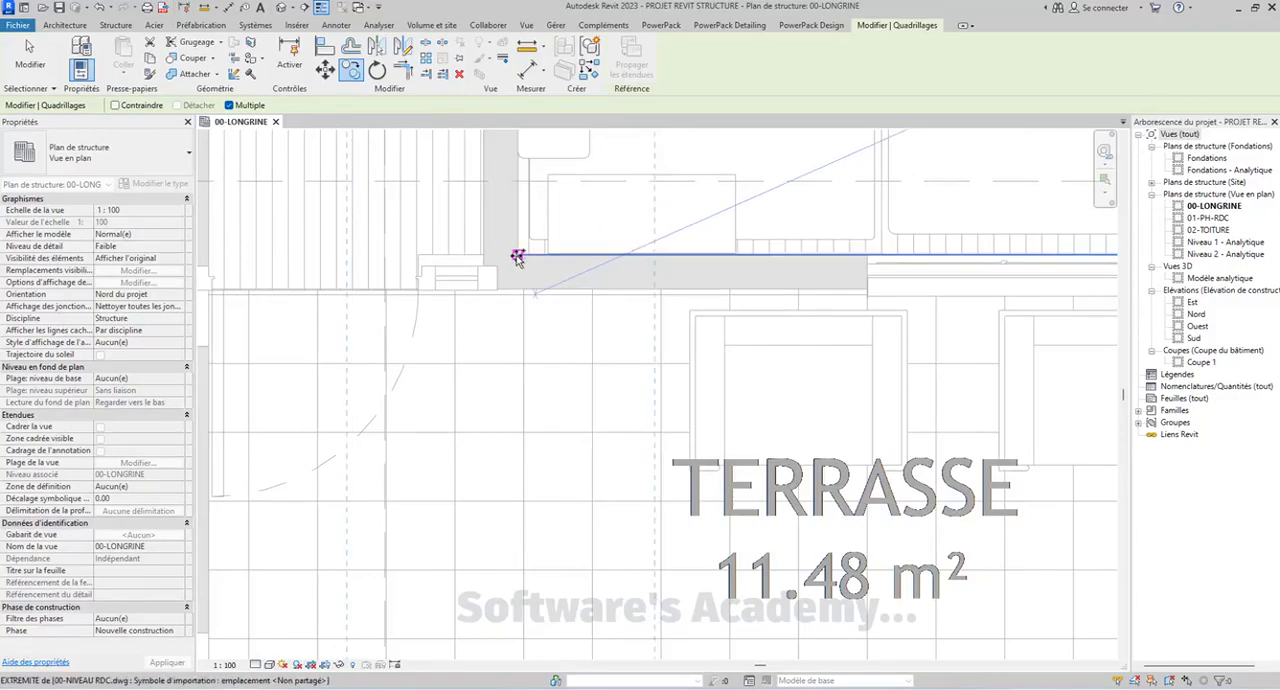
scroll(517, 258, down, 10)
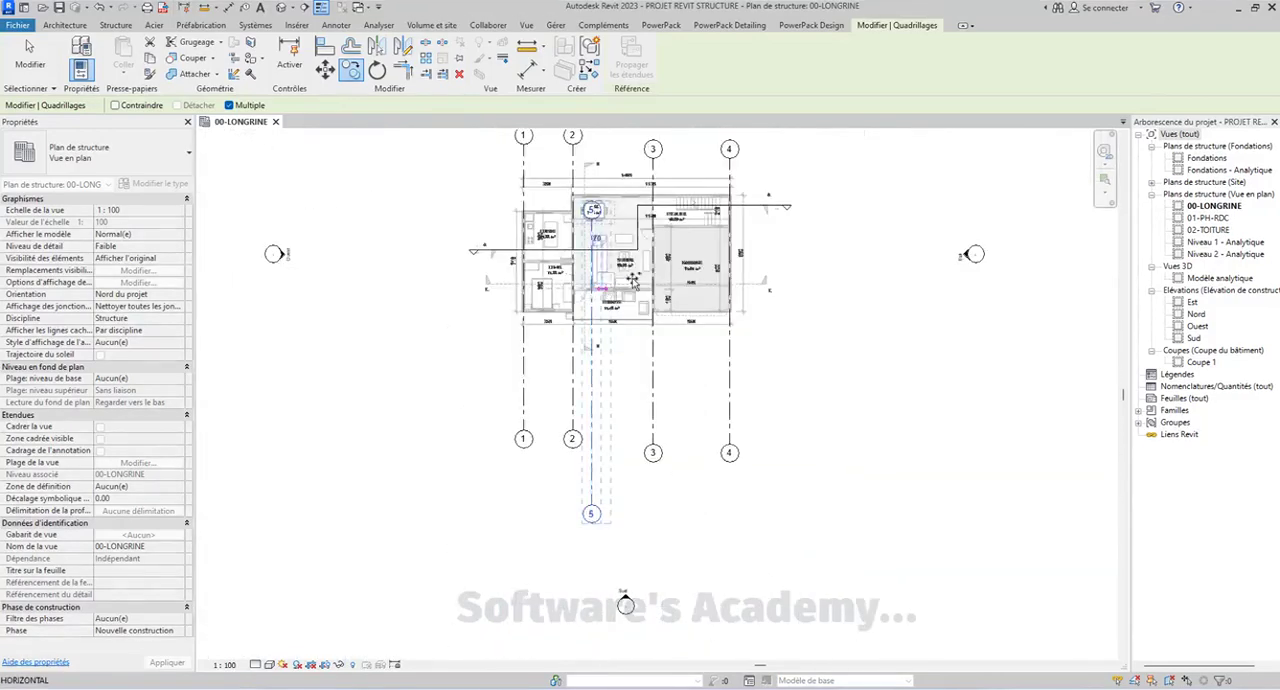
click(606, 344)
Raise the upper ends of grid lines 5, 3 and 4 to align with the upper bubbles of grid lines 1 and 2
scroll(589, 227, up, 3)
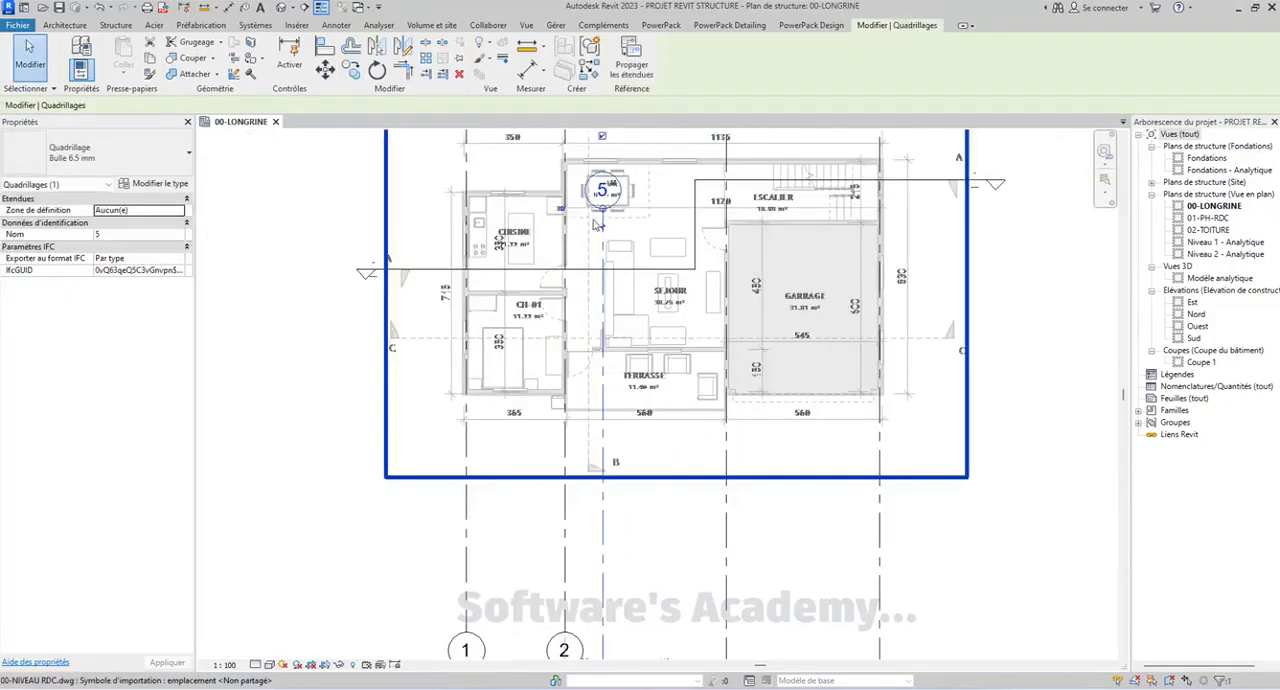
middle_drag(596, 226, 593, 372)
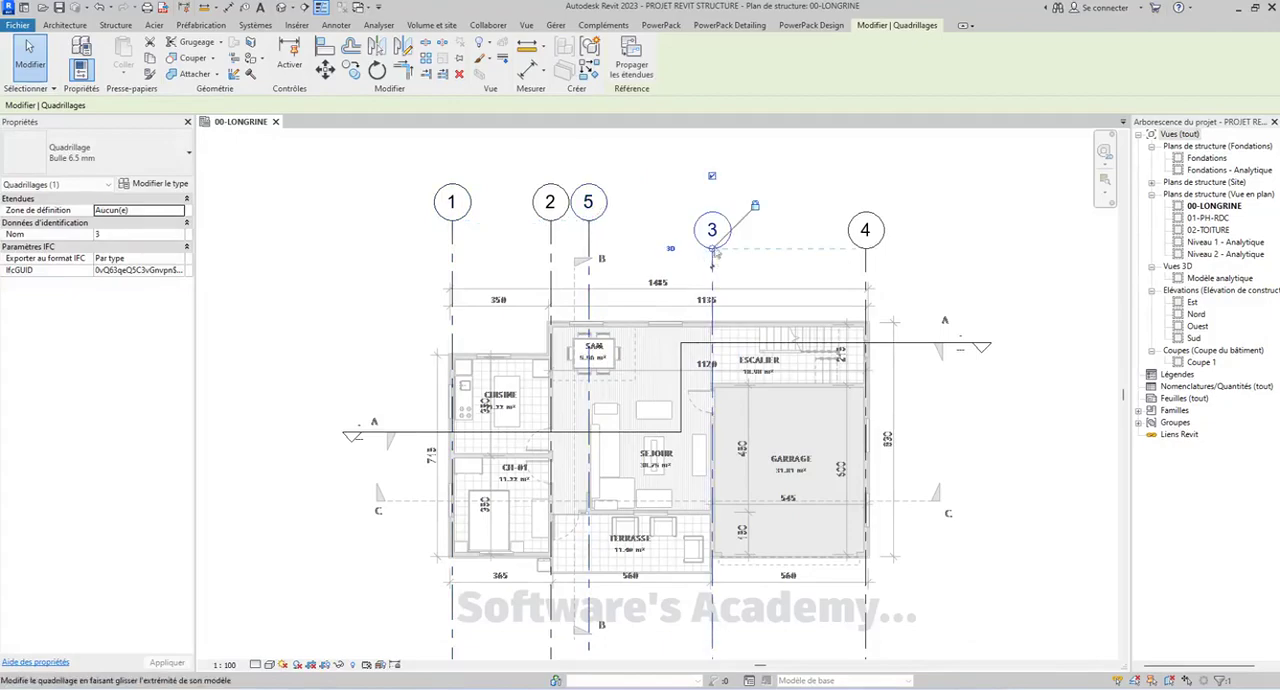
drag(715, 253, 684, 224)
Shorten the lower end of grid line 5 to align with the lower ends of grid lines 1 and 2
middle_drag(606, 424, 612, 265)
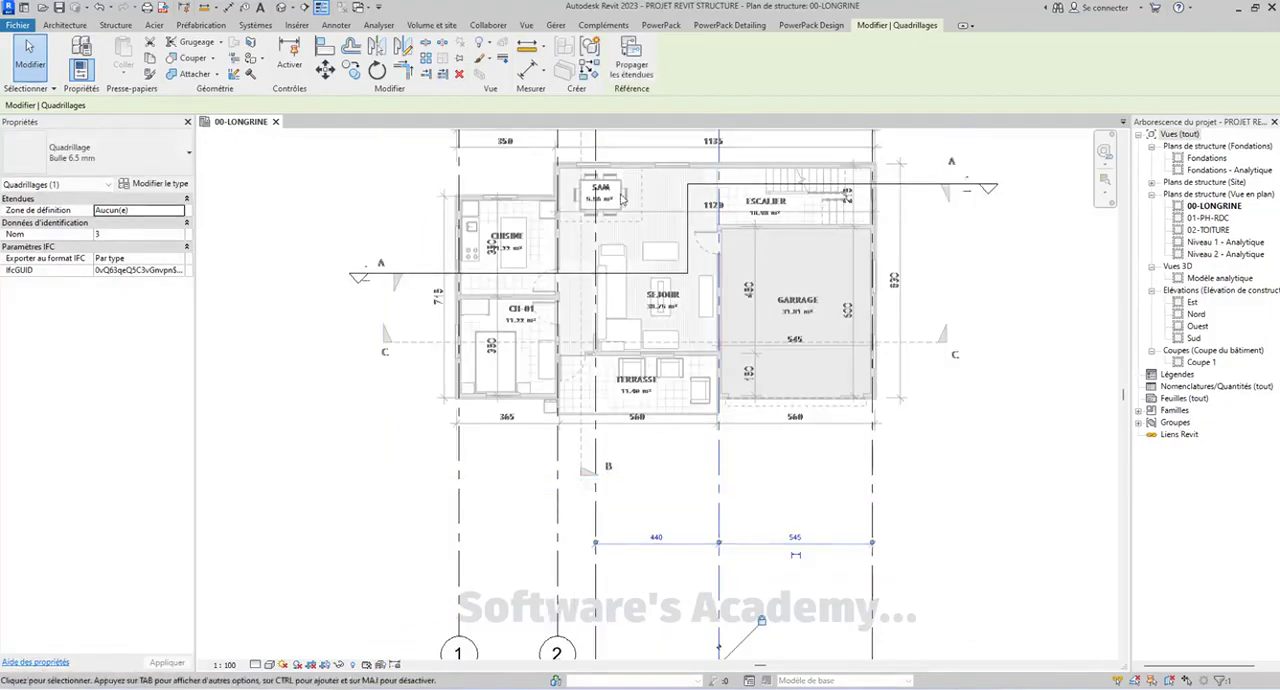
scroll(612, 265, down, 4)
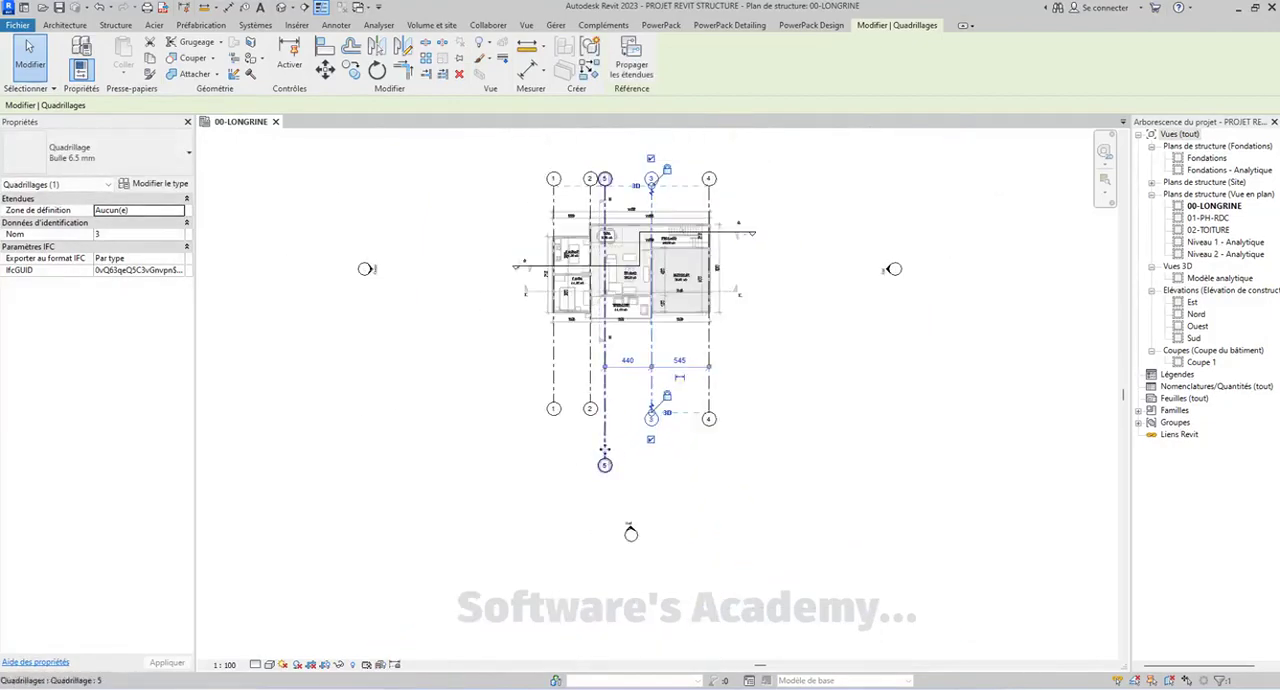
drag(604, 463, 606, 402)
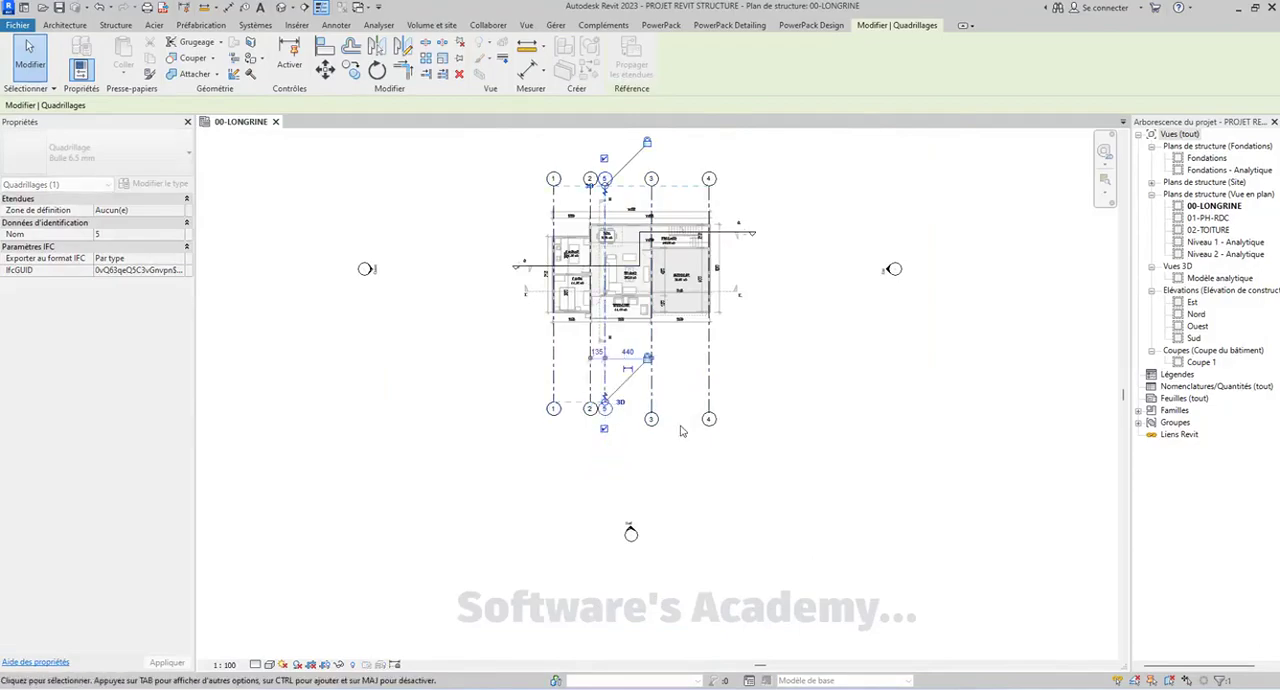
Shorten the lower ends of grid lines 3 and 4 to align with the lower bubbles of grid lines 1, 2 and 5
click(710, 418)
drag(706, 404, 707, 402)
click(780, 407)
scroll(594, 313, up, 2)
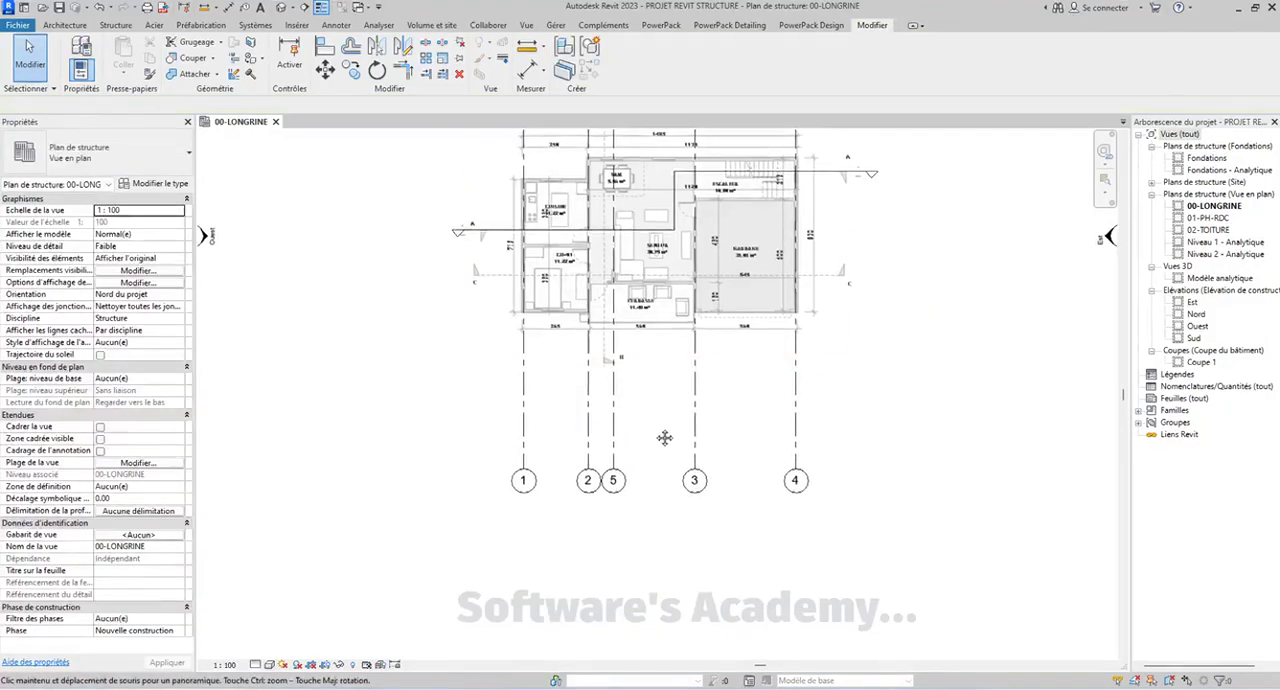
middle_drag(655, 392, 655, 432)
middle_drag(629, 383, 607, 480)
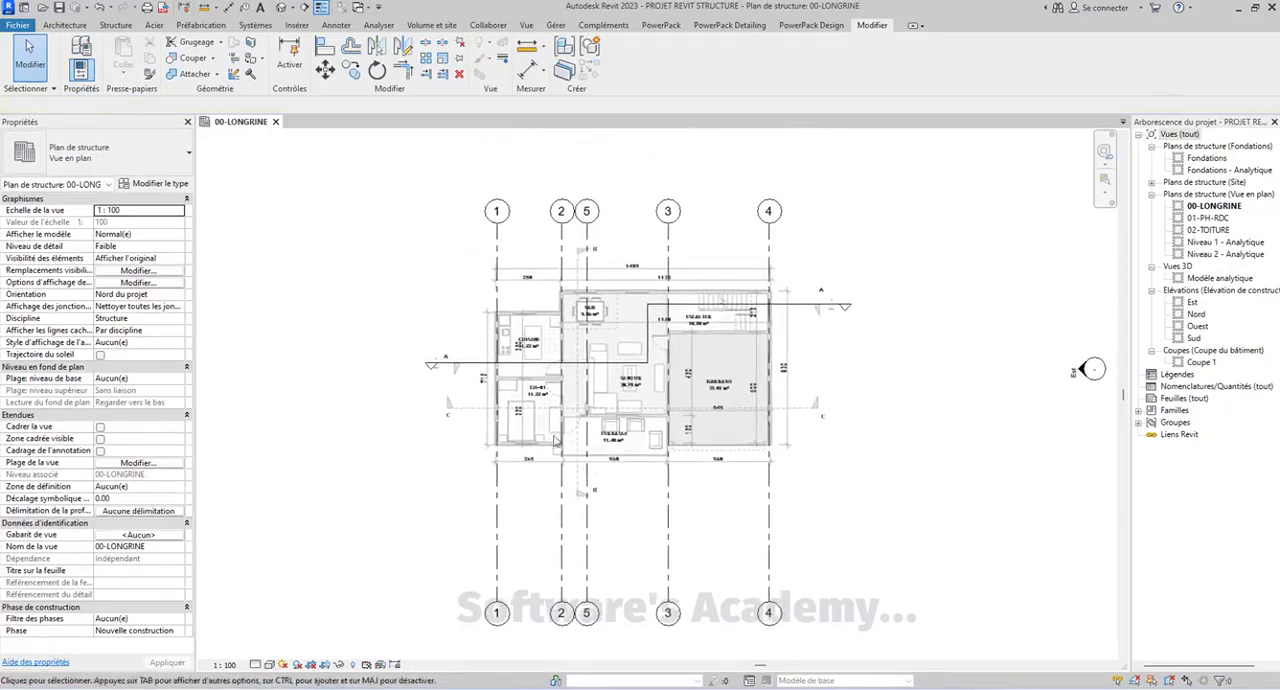
middle_drag(475, 361, 451, 359)
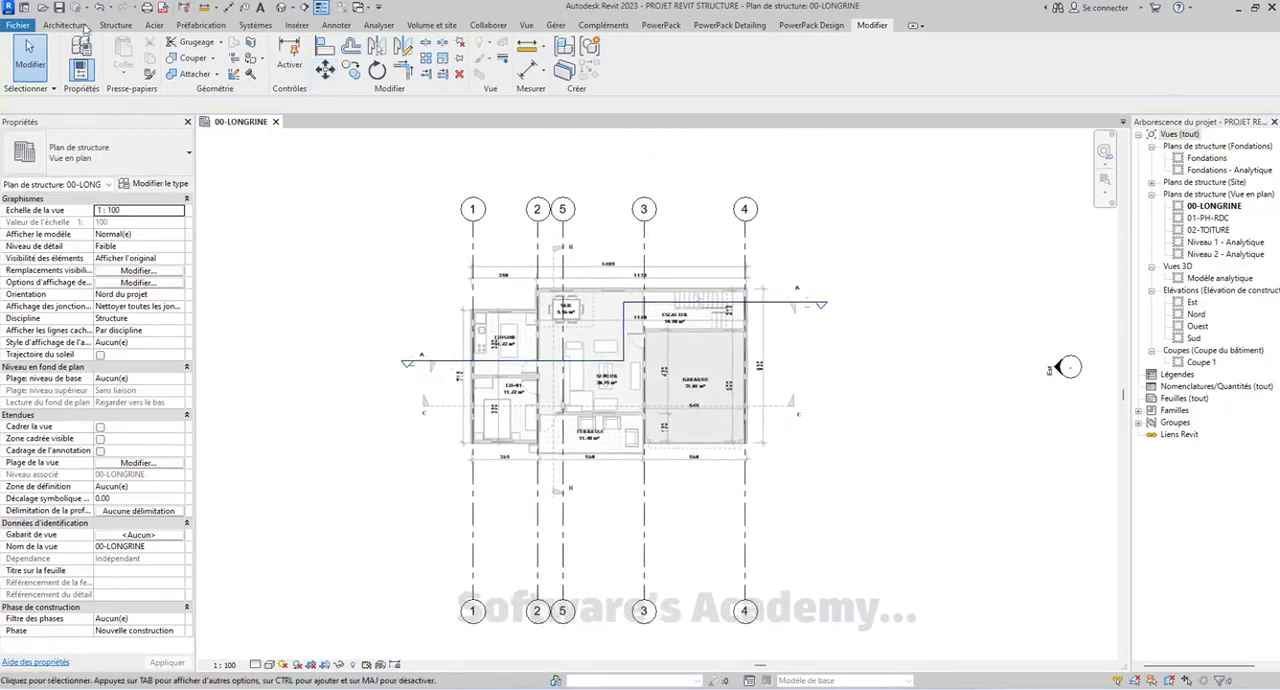
Create a horizontal grid line on the centreline of the upper exterior wall above SAM by picking its edge with a 7.50 offset
click(116, 25)
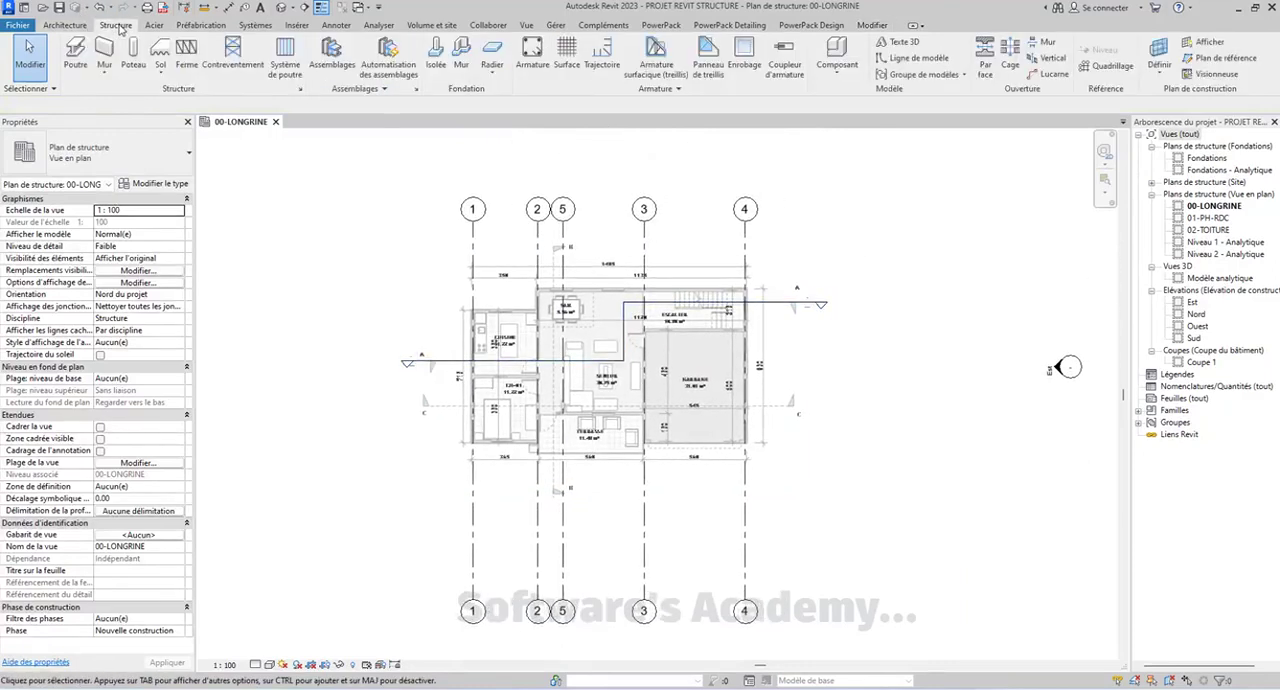
click(1107, 65)
scroll(538, 372, up, 2)
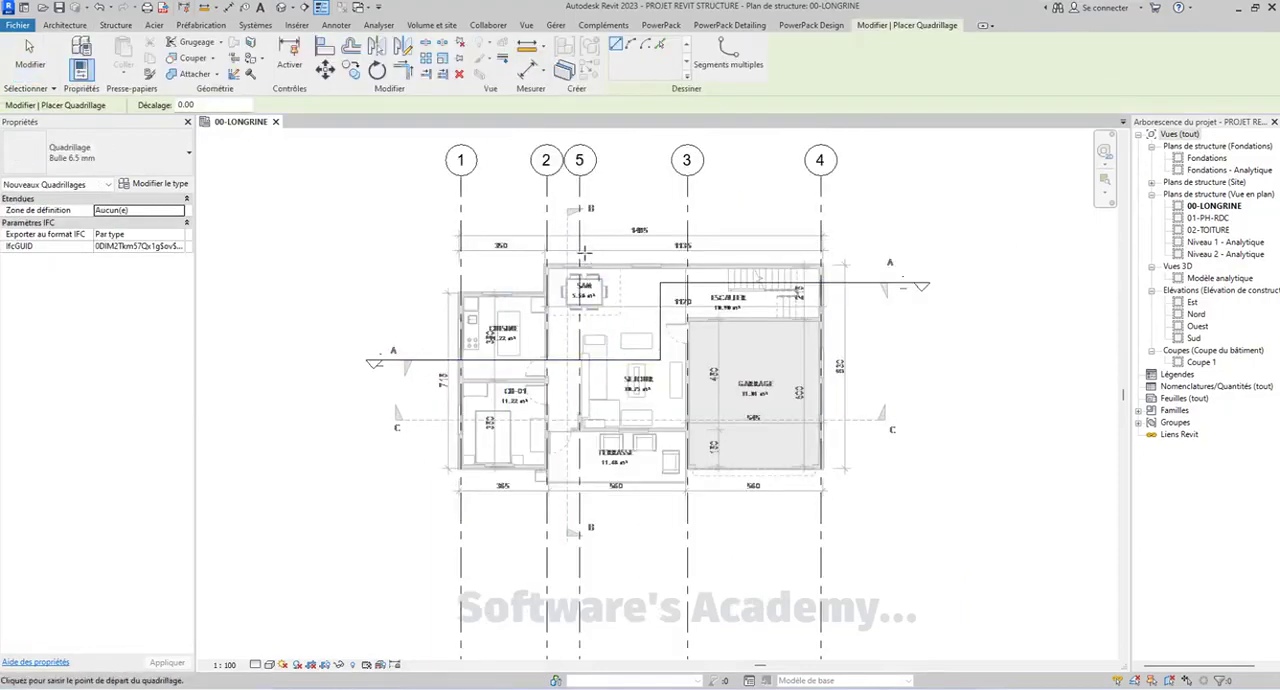
scroll(580, 262, up, 4)
mouse_move(363, 294)
middle_down()
mouse_move(390, 322)
mouse_move(338, 307)
middle_up()
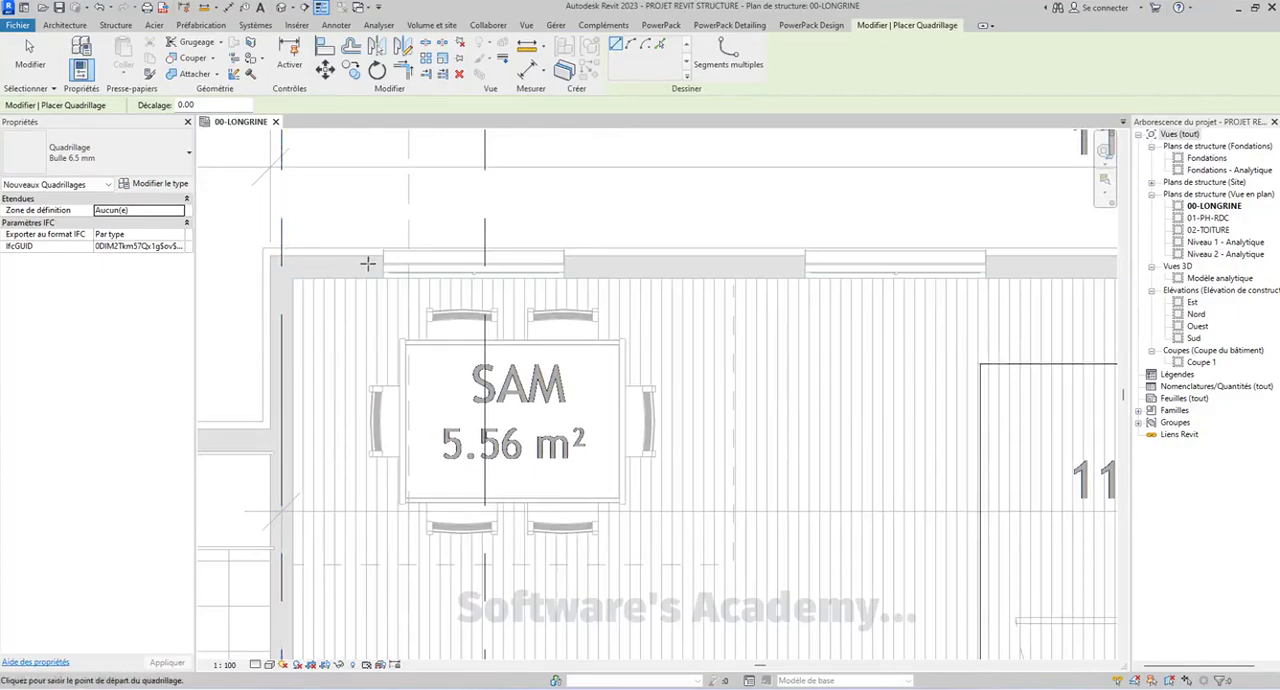
scroll(514, 272, up, 3)
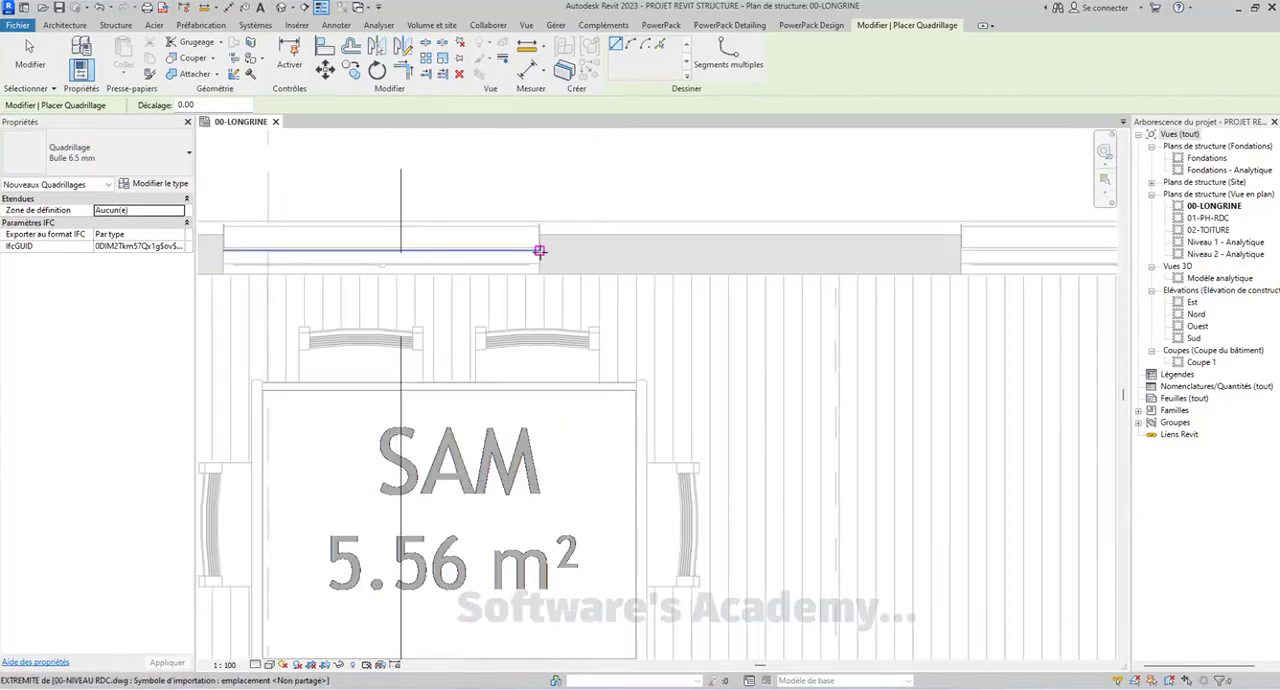
scroll(831, 266, down, 2)
scroll(851, 251, down, 2)
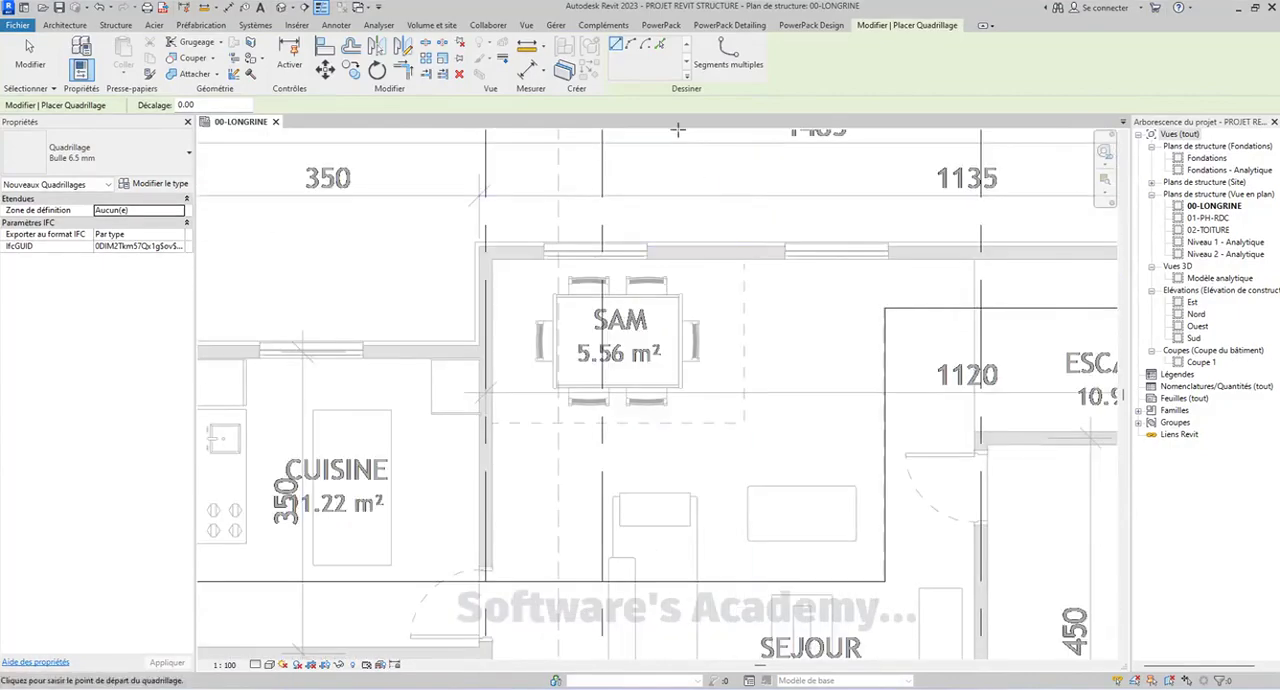
click(660, 46)
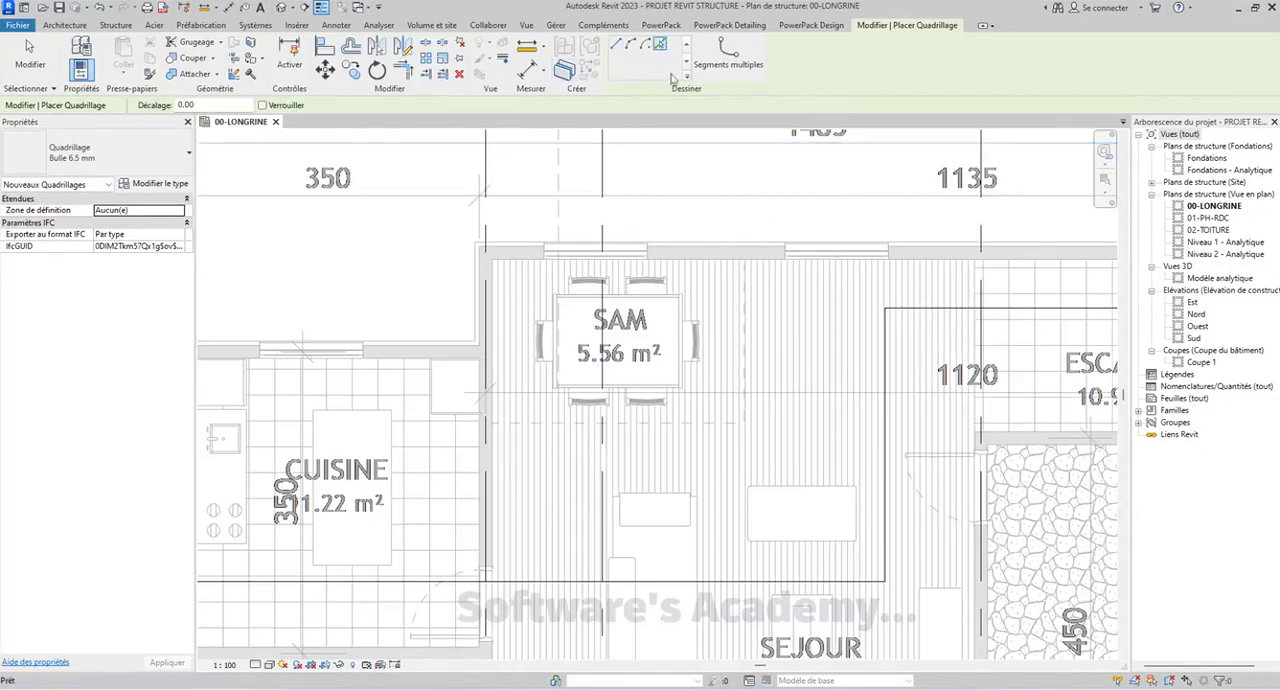
scroll(703, 255, up, 2)
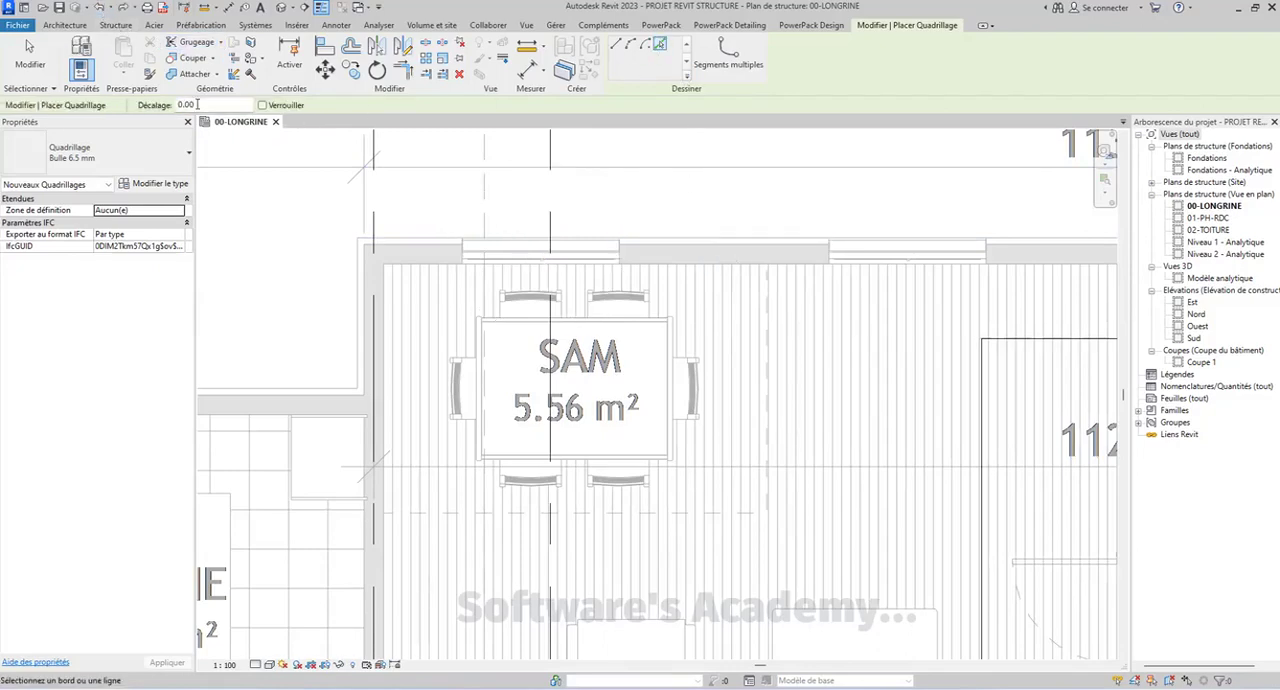
drag(222, 122, 423, 157)
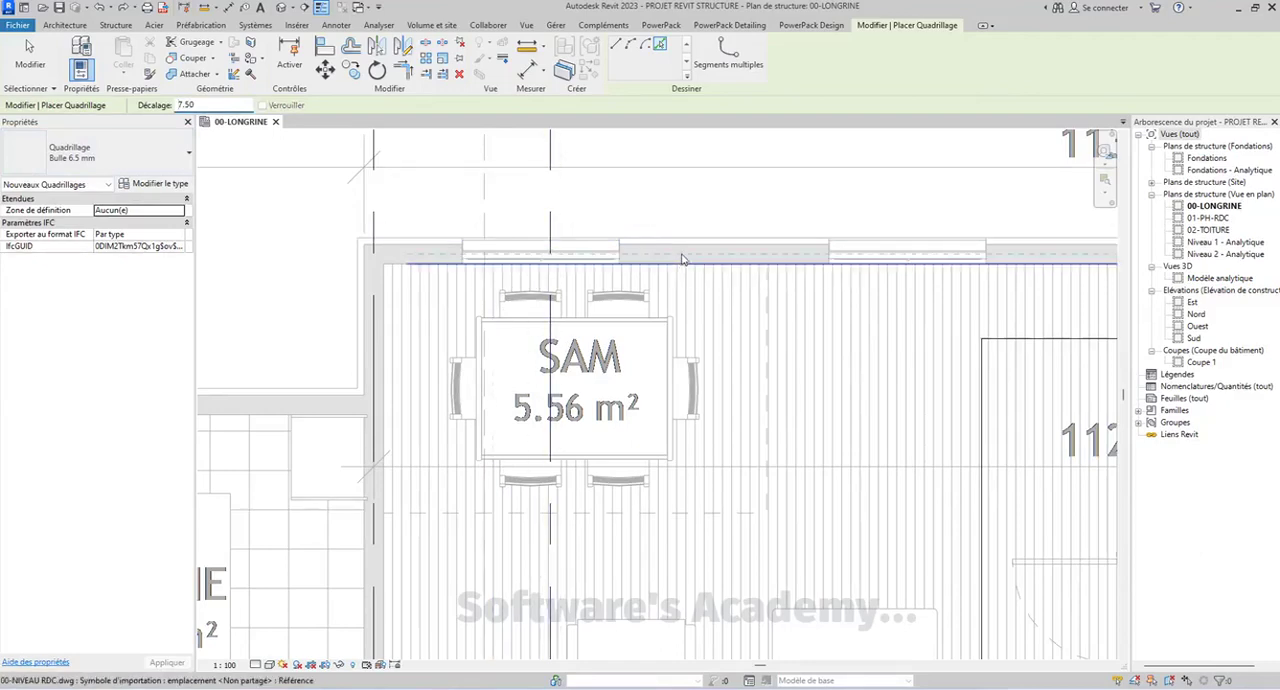
click(621, 256)
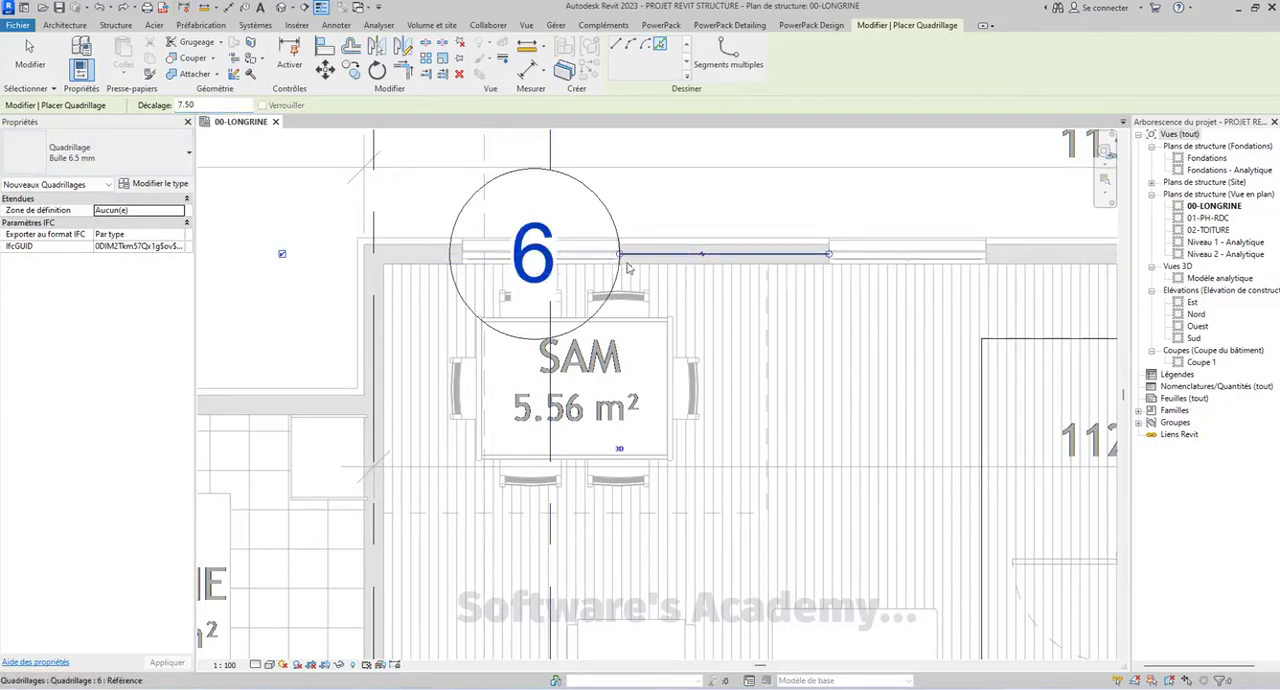
scroll(625, 275, down, 5)
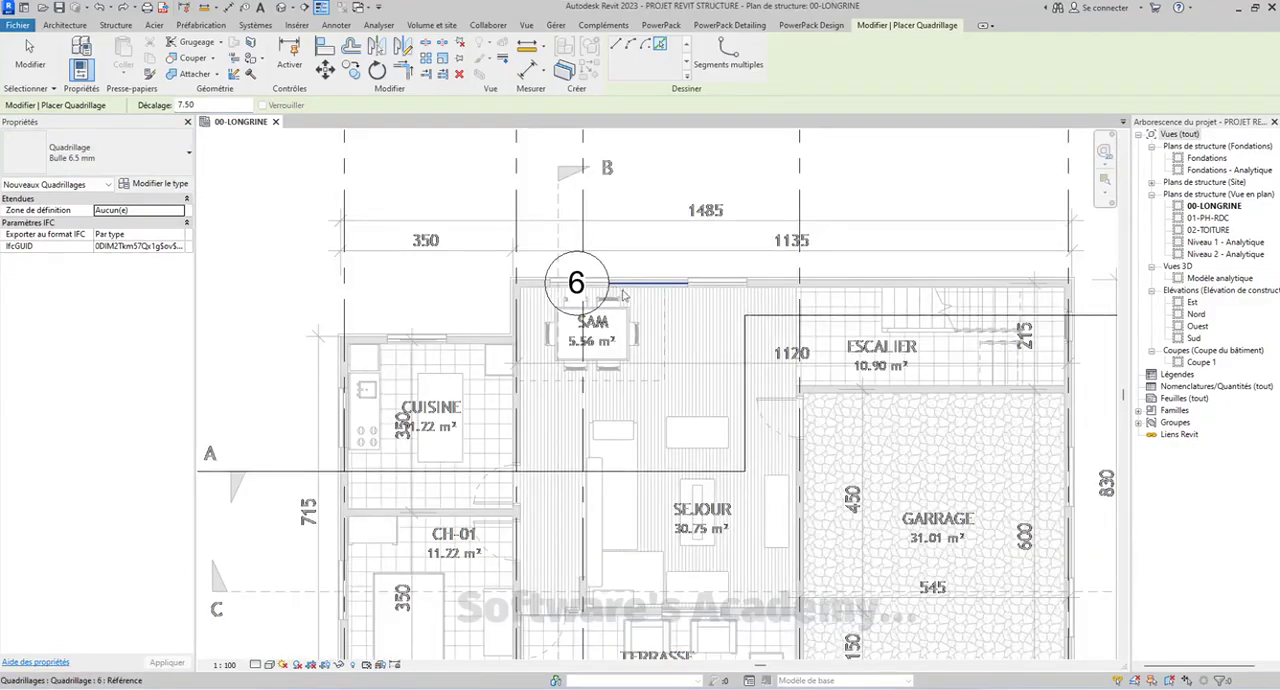
Add horizontal grid lines at the 7.50 offset on the wall between ESCALIER and GARRAGE and on the upper wall of CUISINE
scroll(893, 393, up, 2)
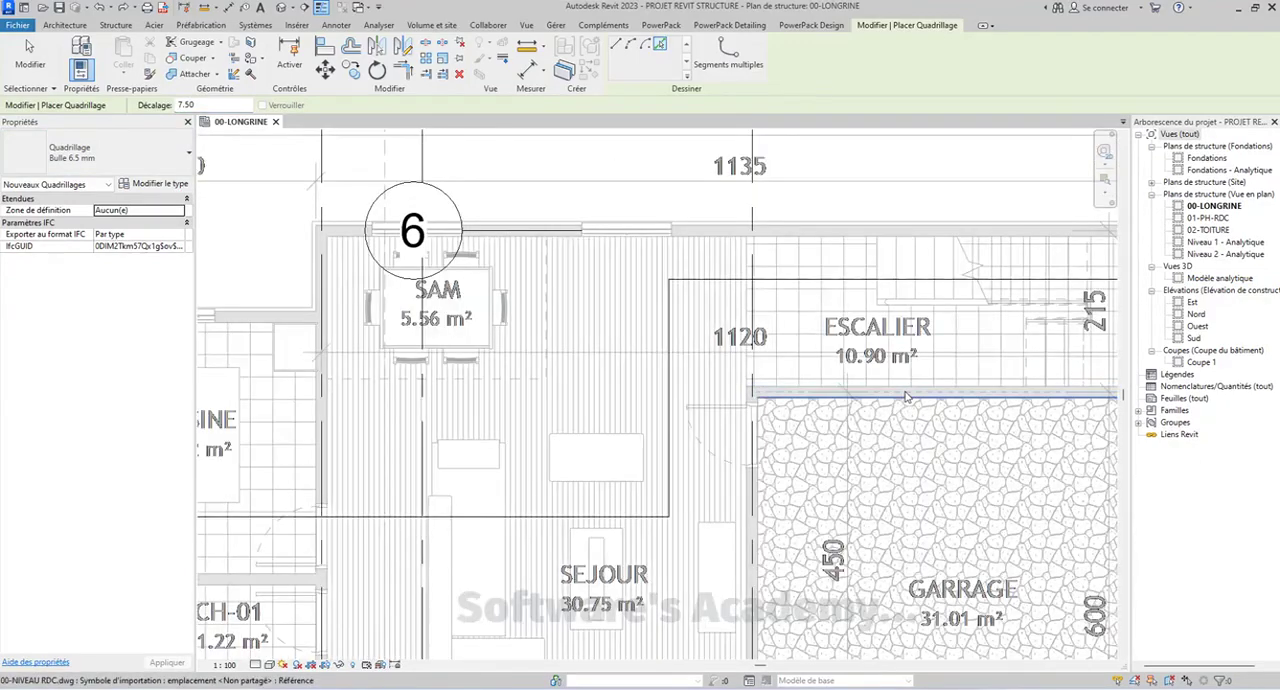
click(905, 397)
scroll(540, 290, down, 2)
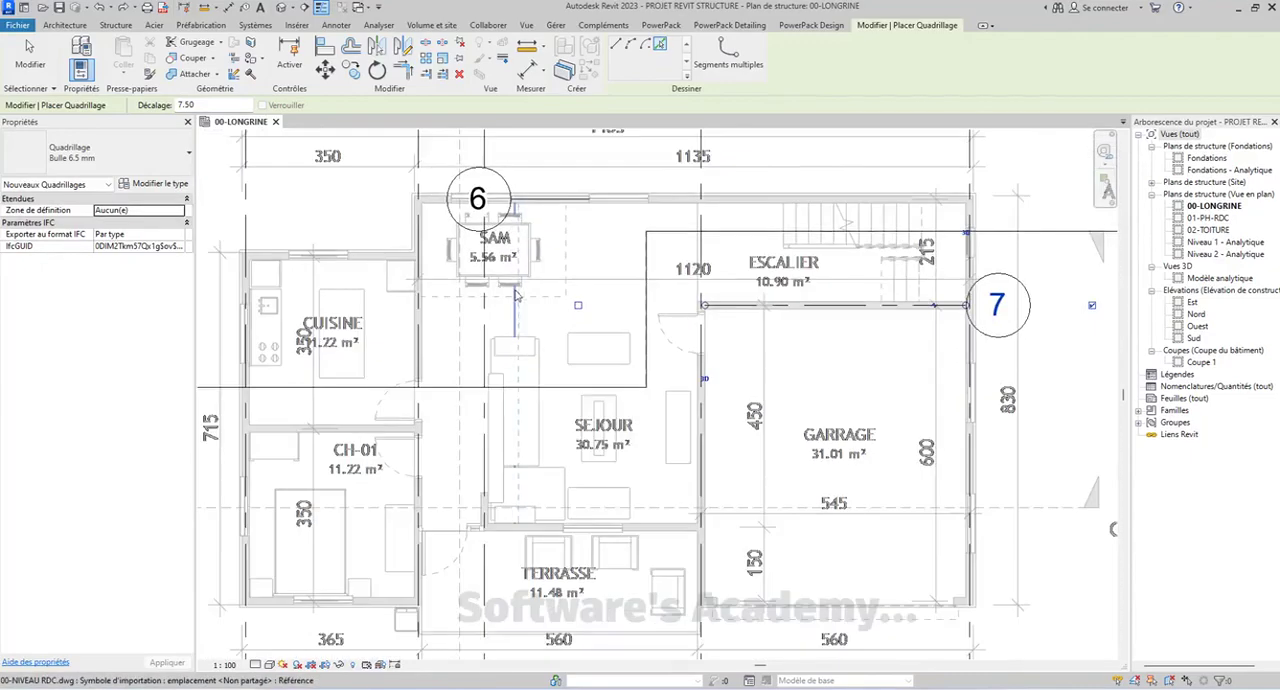
scroll(360, 268, up, 2)
click(372, 262)
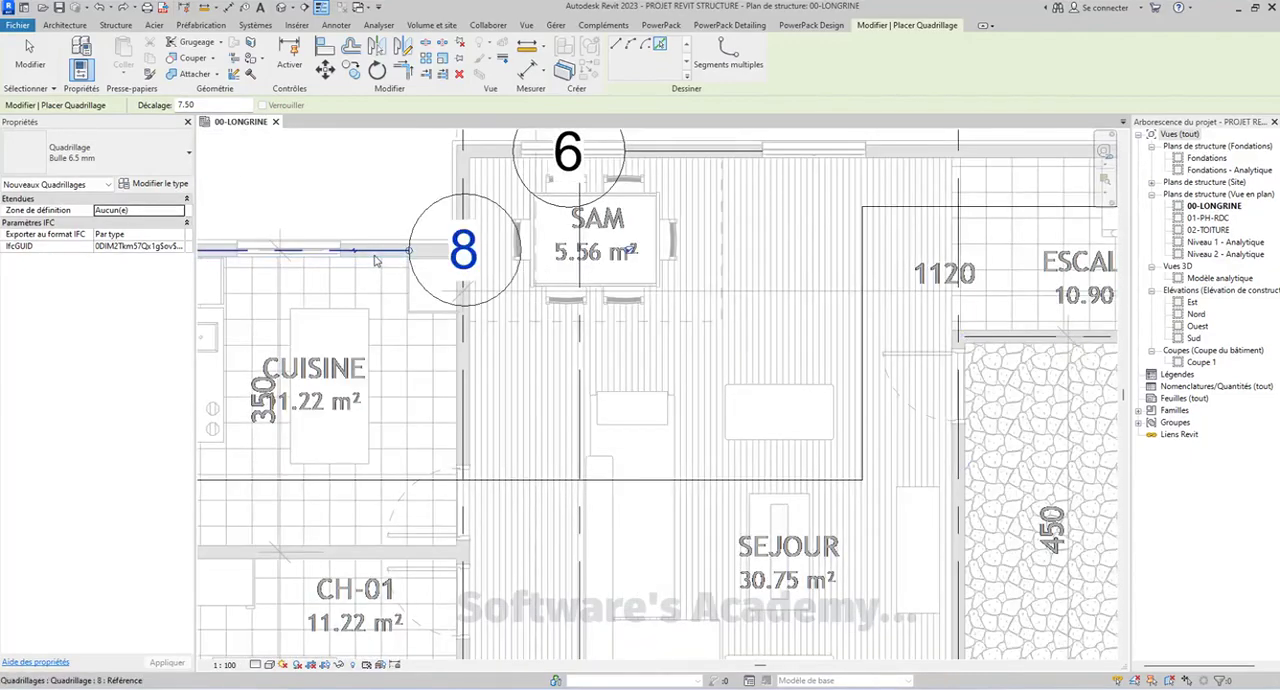
scroll(370, 368, down, 1)
Add horizontal grid lines on the wall between CUISINE and CH-01 and on the wall between SEJOUR and TERRASSE
scroll(385, 358, up, 3)
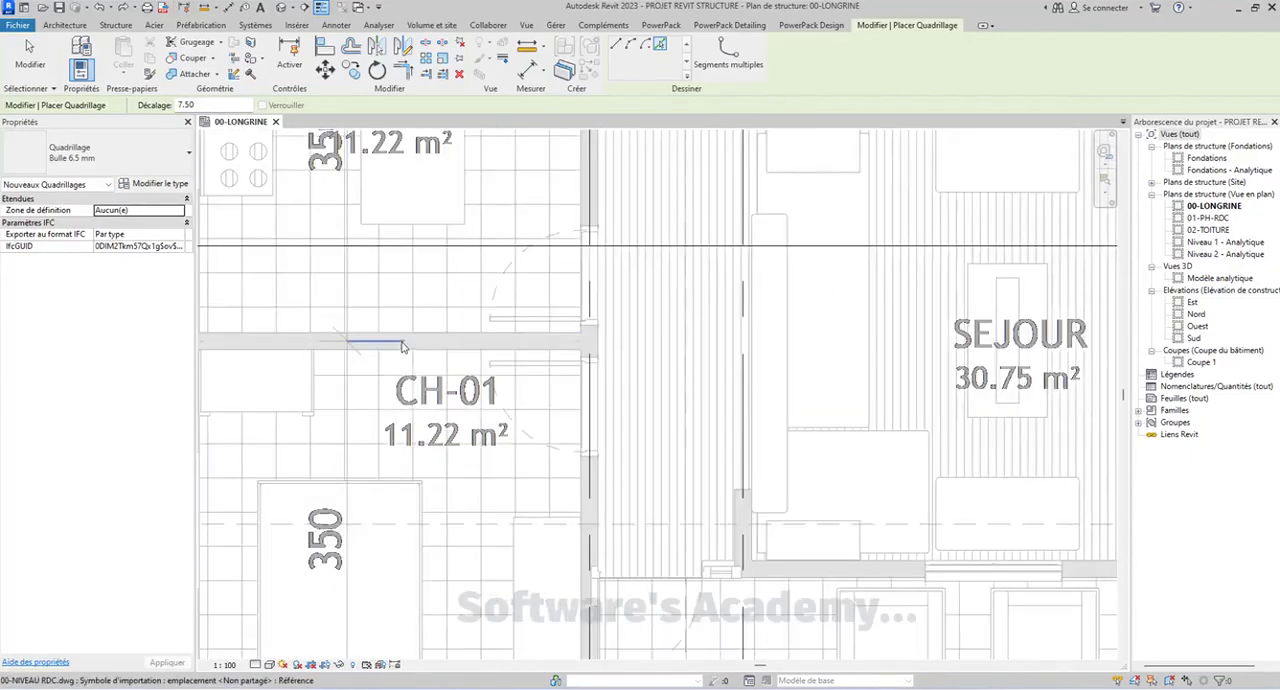
click(408, 342)
scroll(408, 342, down, 1)
scroll(601, 348, up, 3)
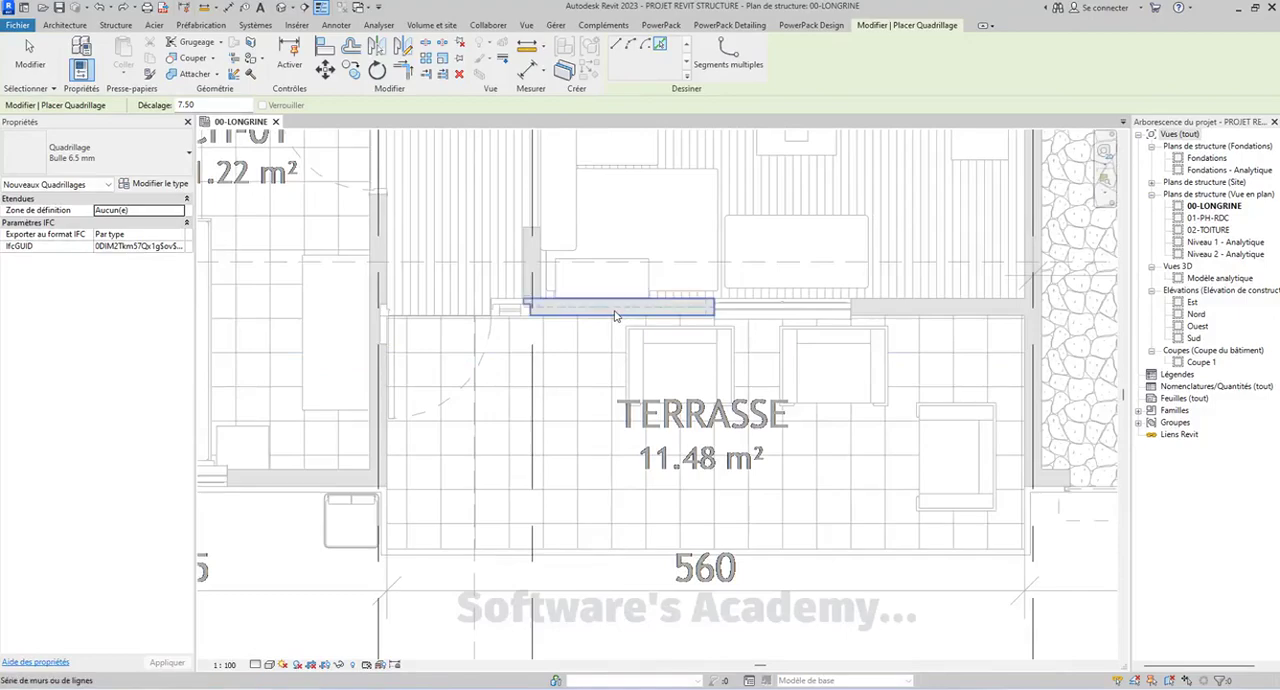
click(615, 316)
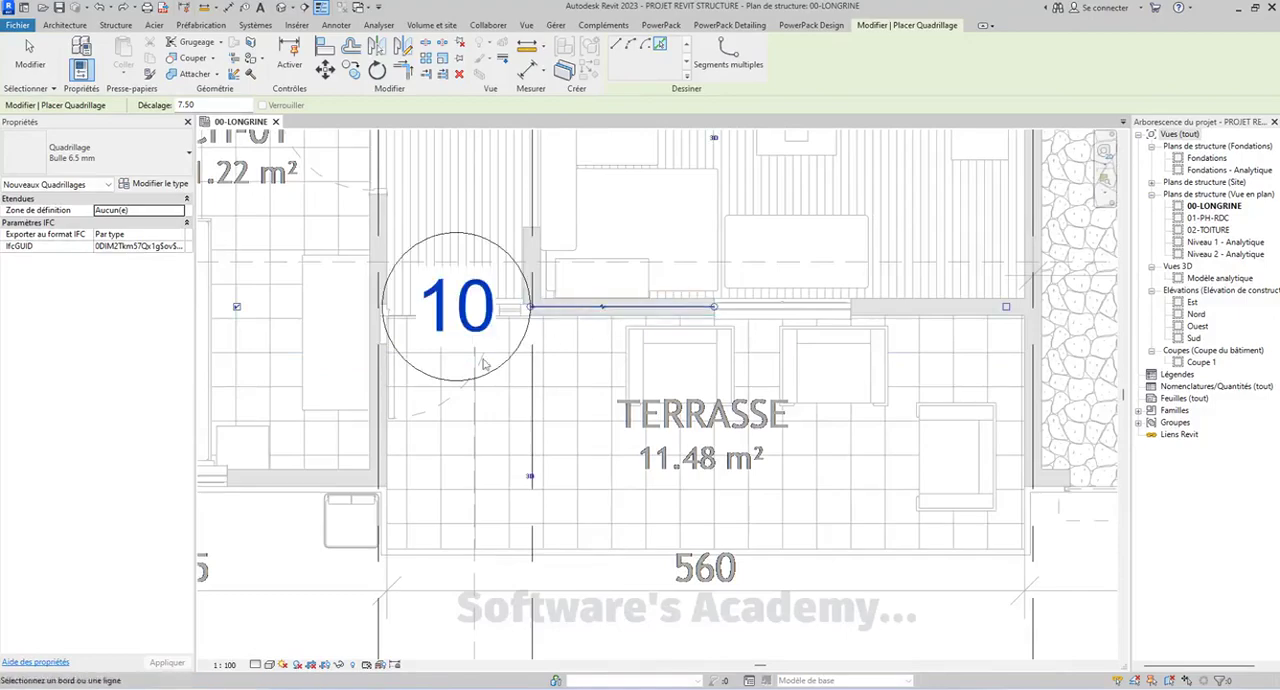
Add horizontal grid lines on the lower wall of CH-01 and along the outer edge of TERRASSE, and end the grid placement
click(320, 487)
scroll(560, 432, down, 4)
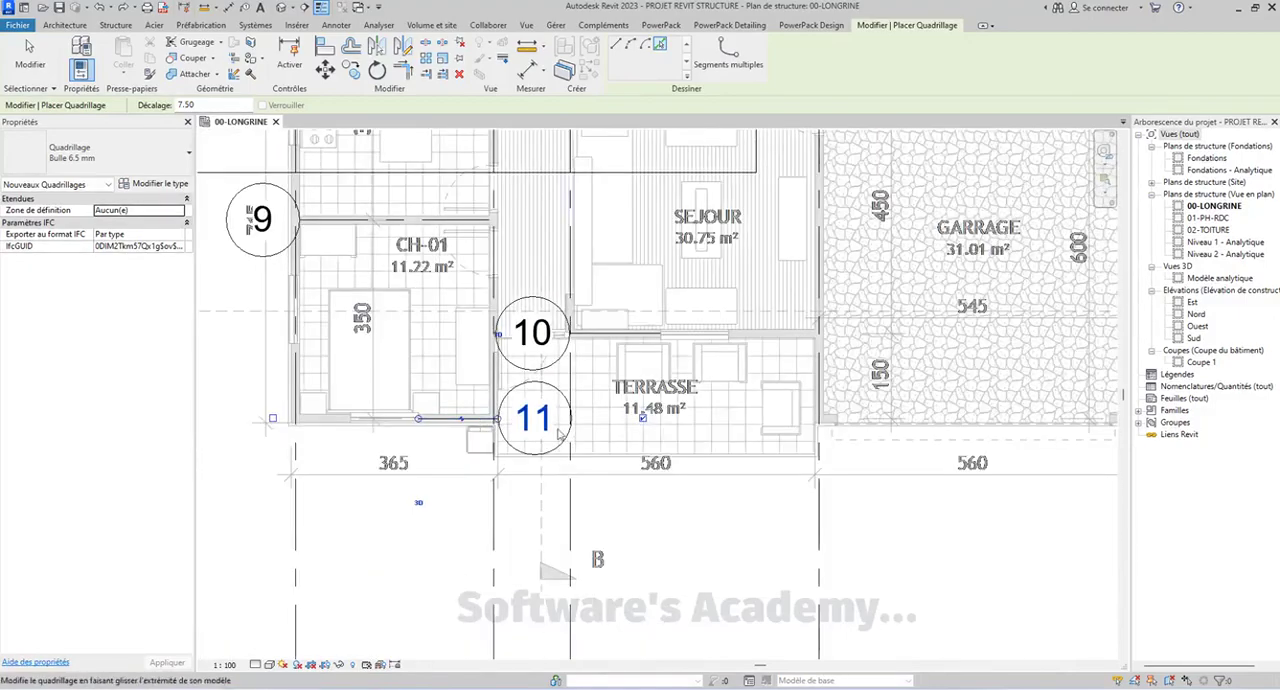
scroll(597, 478, up, 5)
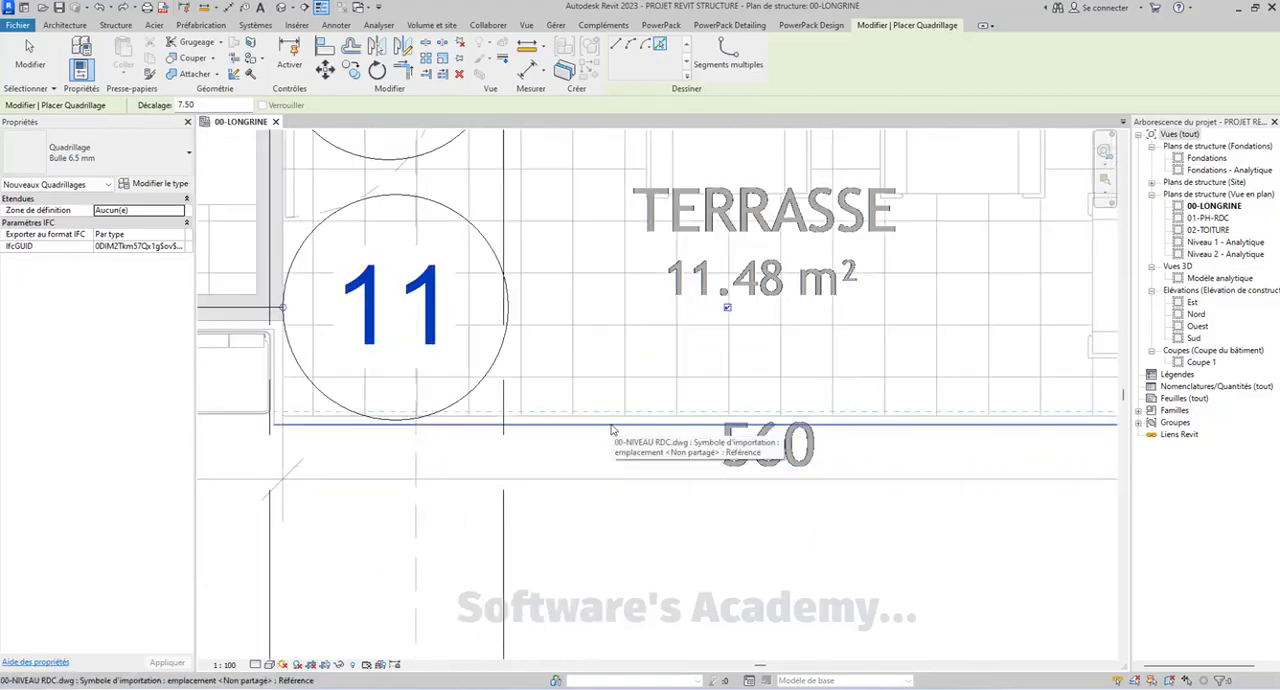
click(612, 430)
scroll(540, 428, down, 5)
key(Escape)
key(Escape)
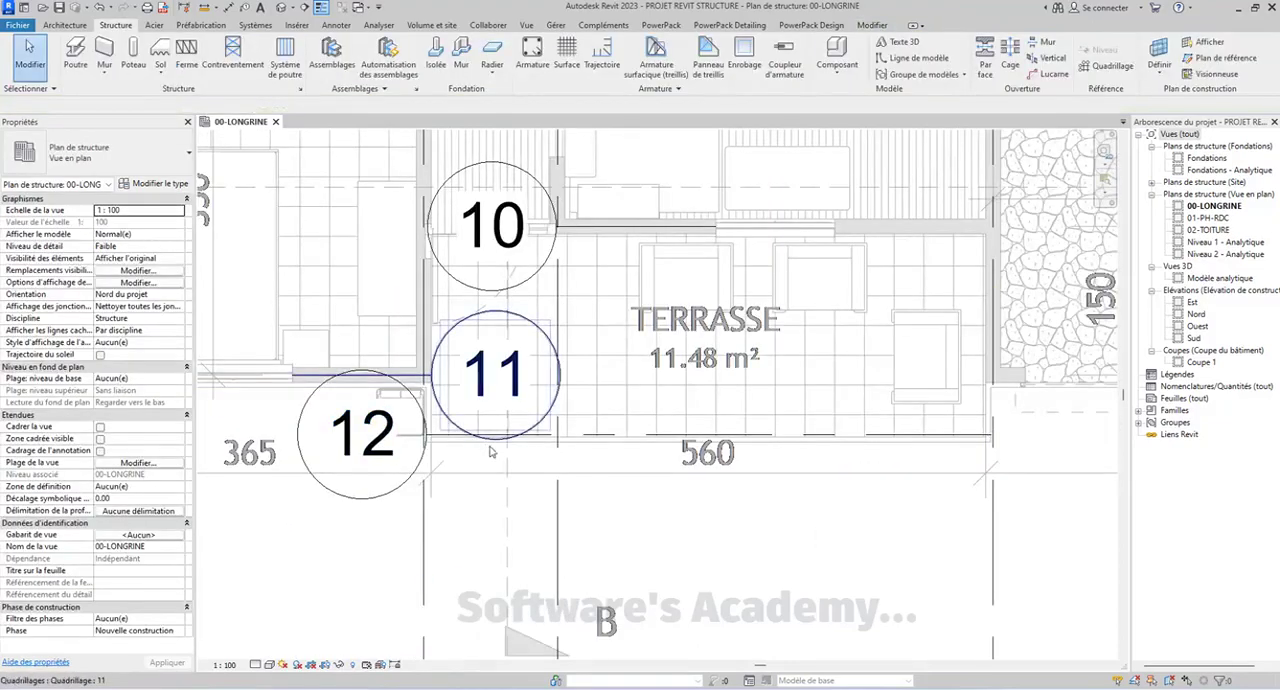
Extend the right ends of grid lines 11 and 7 beyond the garage and the left end of grid line 7 beyond the kitchen
scroll(490, 452, down, 3)
scroll(705, 452, up, 2)
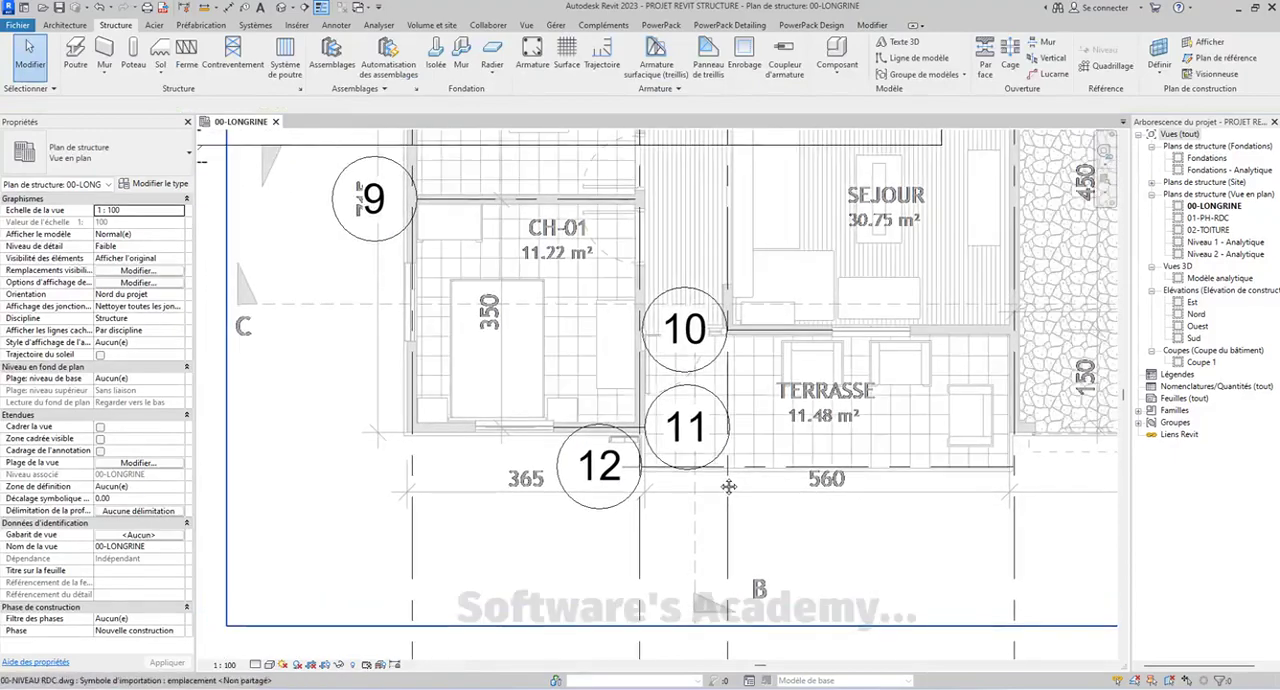
click(713, 420)
scroll(470, 410, down, 4)
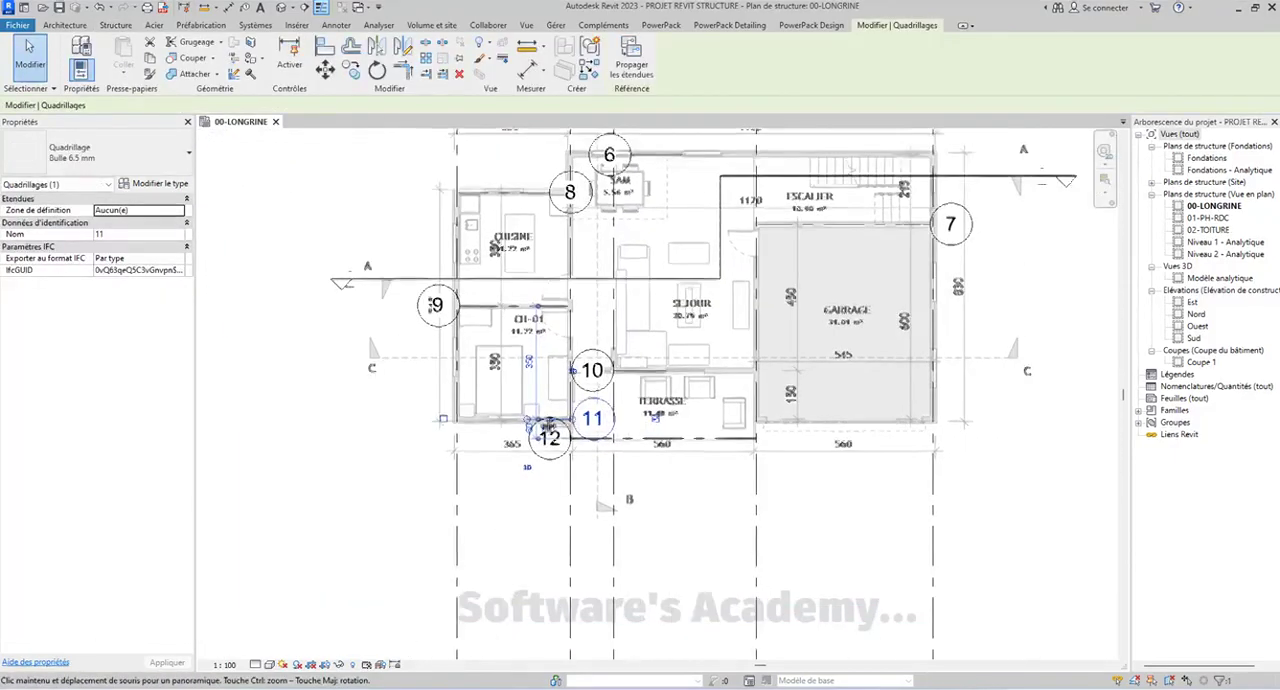
drag(790, 428, 978, 418)
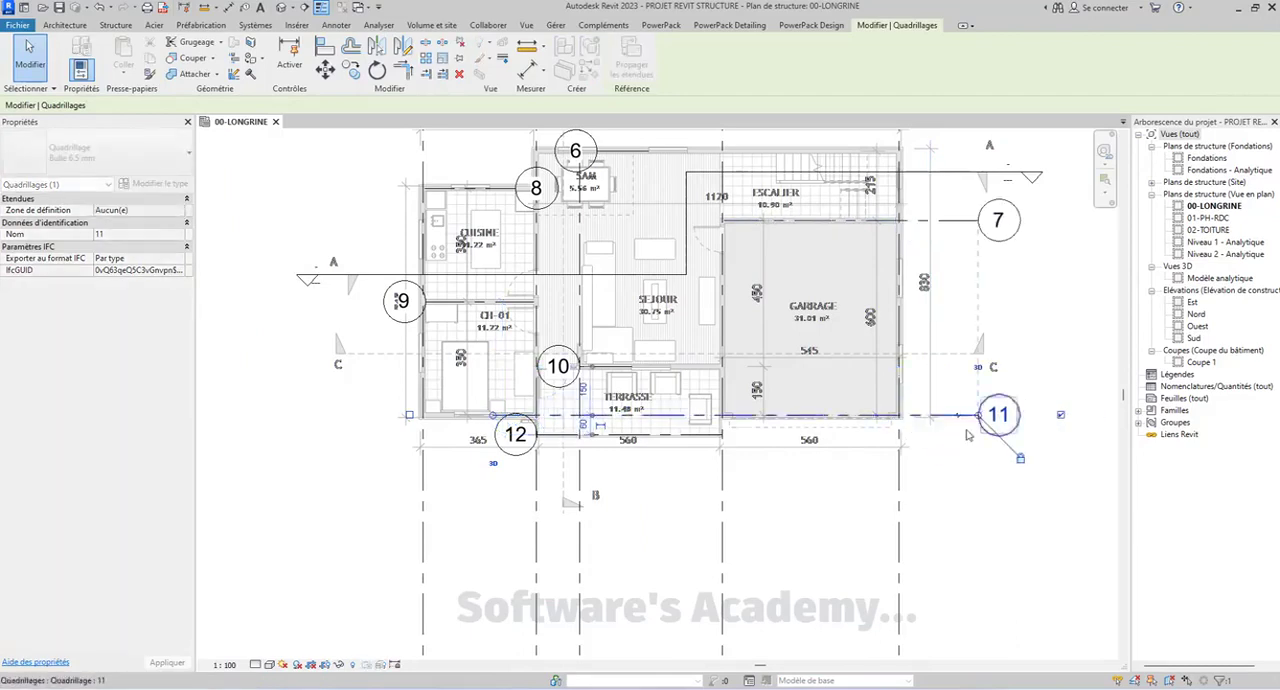
click(771, 221)
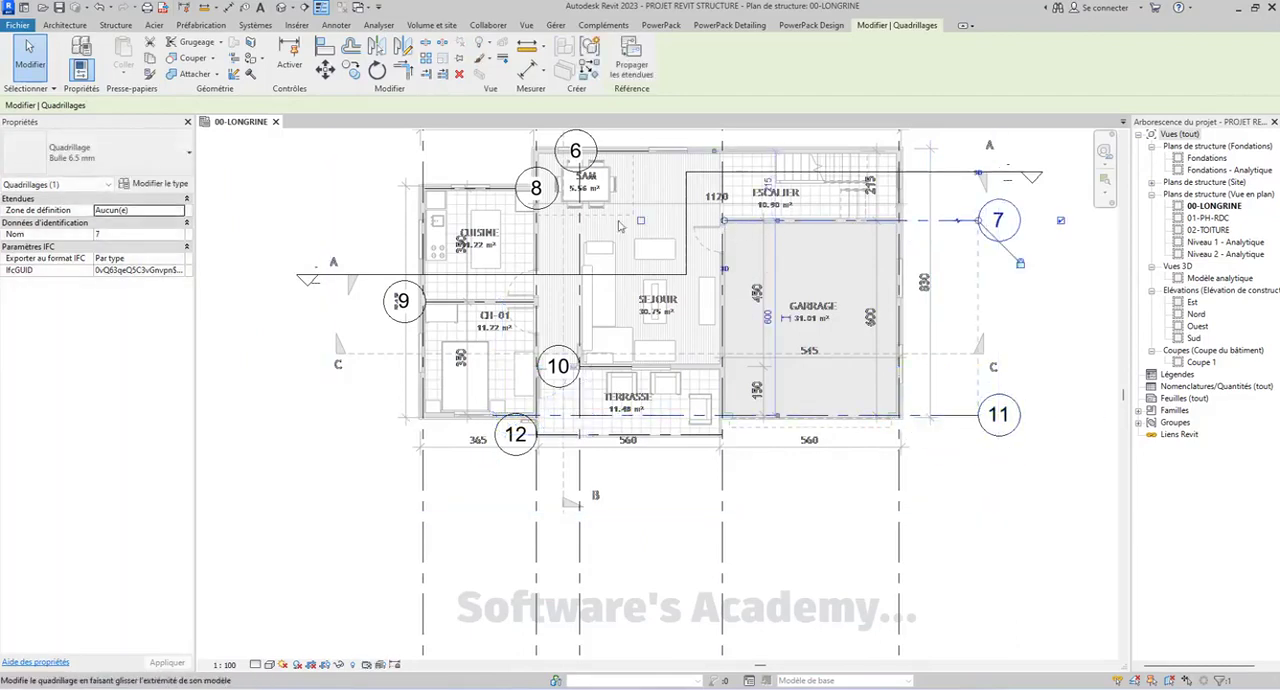
drag(364, 220, 363, 220)
Extend both ends of grid line 9 past the plan to align with the ends of grid line 7
click(437, 302)
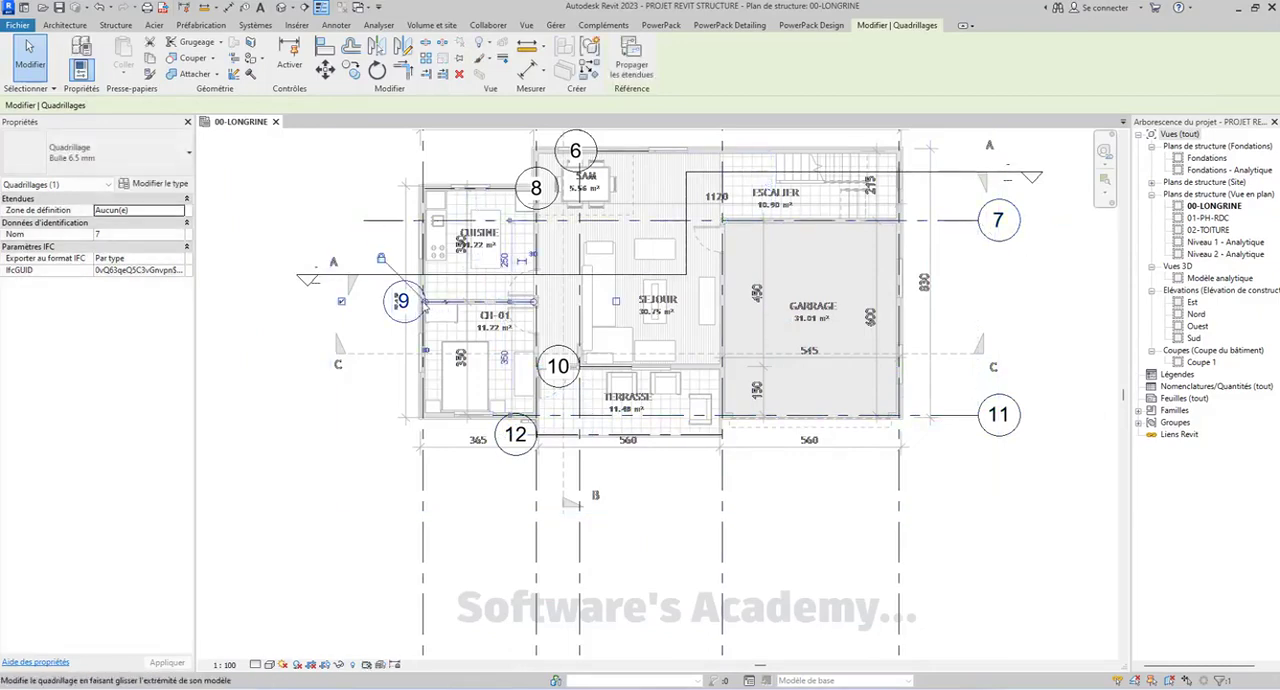
drag(425, 301, 362, 301)
drag(911, 301, 978, 325)
Extend both ends of grid lines 10 and 12 past the plan to align with the ends of grid line 9
click(575, 366)
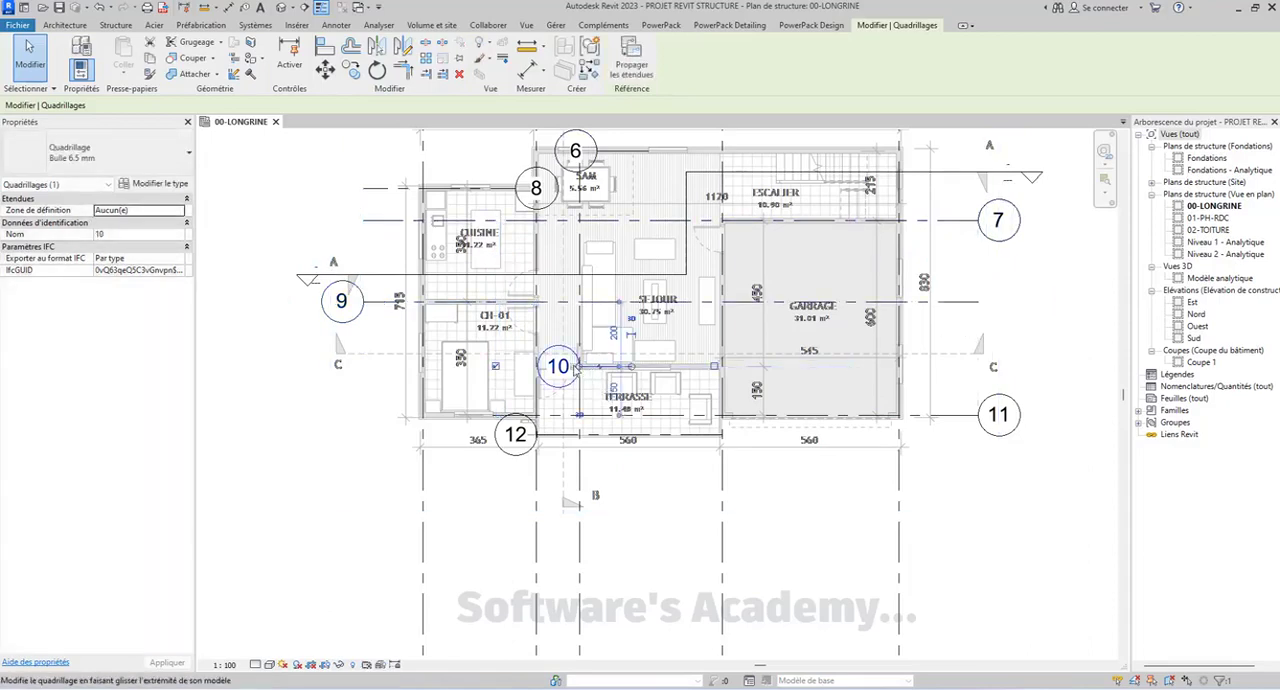
drag(578, 366, 362, 366)
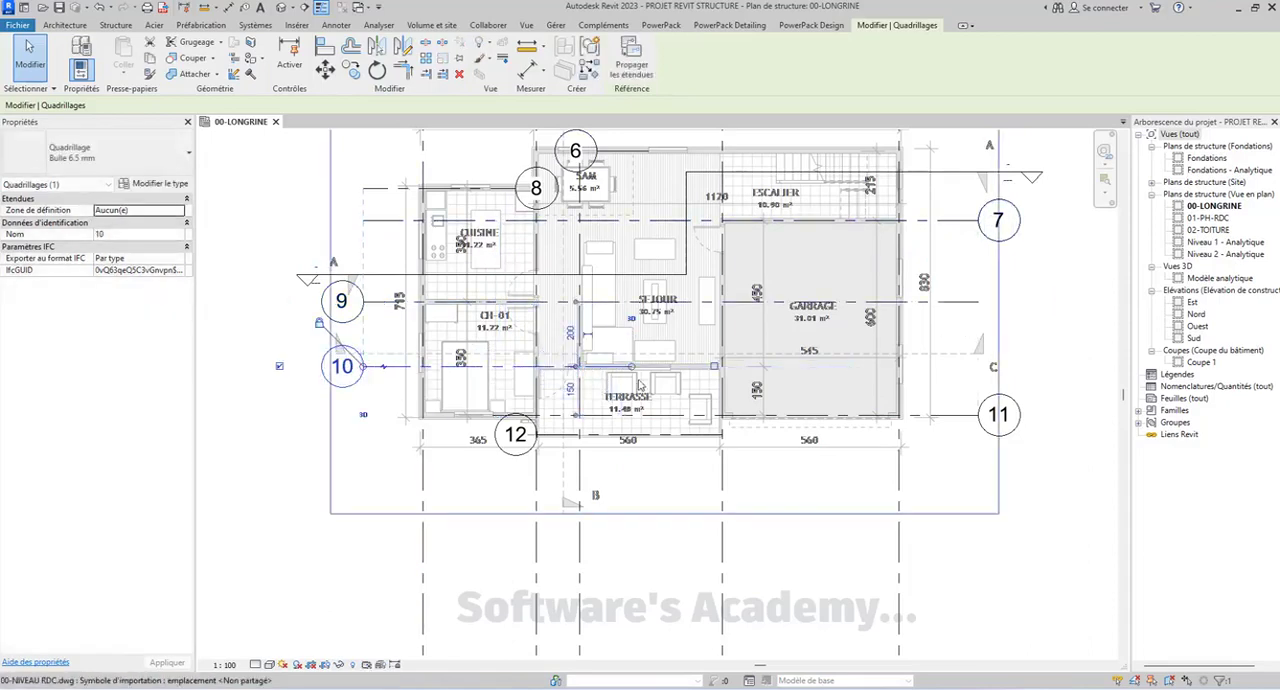
drag(714, 369, 978, 366)
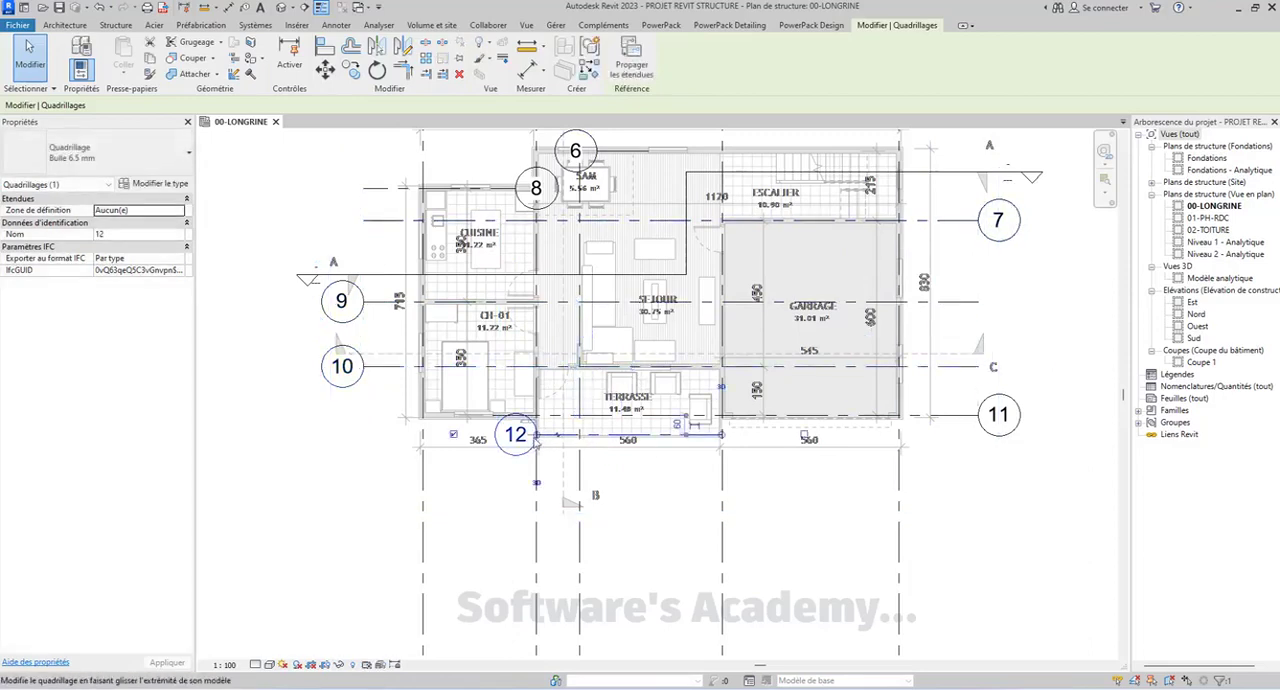
drag(410, 433, 316, 433)
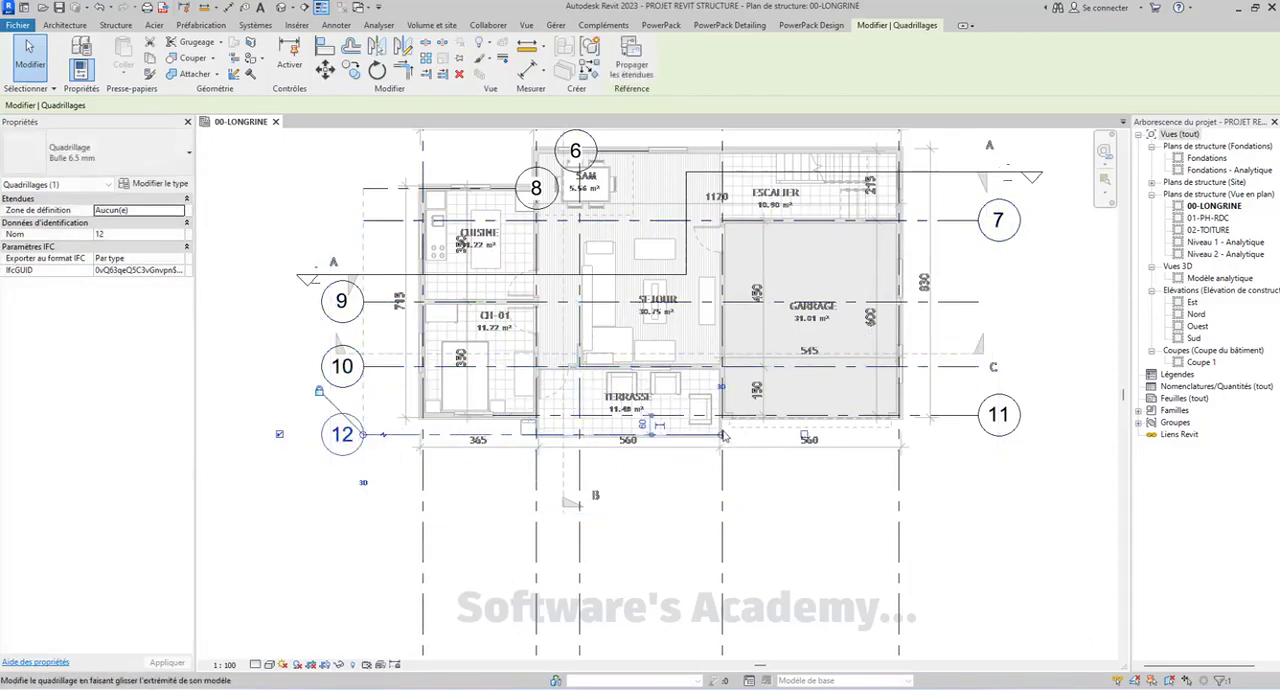
drag(959, 452, 974, 459)
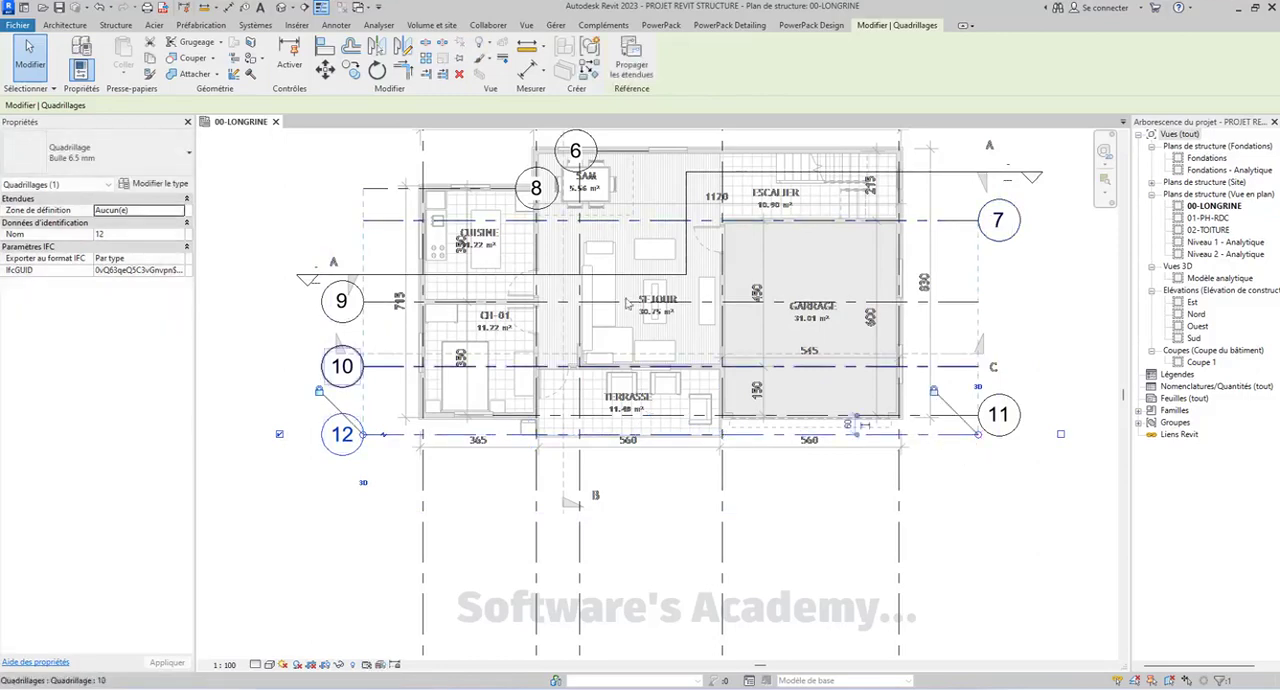
Extend the right end of grid line 8 past the garage to align with the end of grid line 7
middle_drag(600, 333, 587, 374)
click(537, 244)
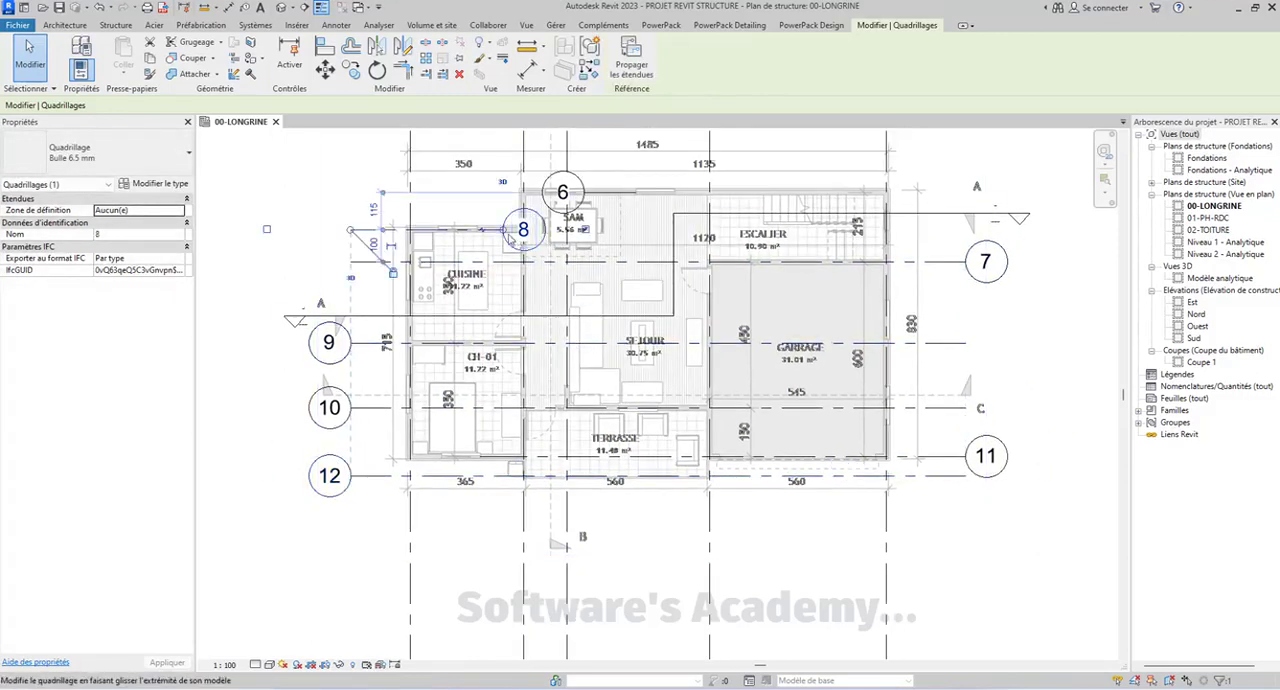
drag(950, 259, 965, 232)
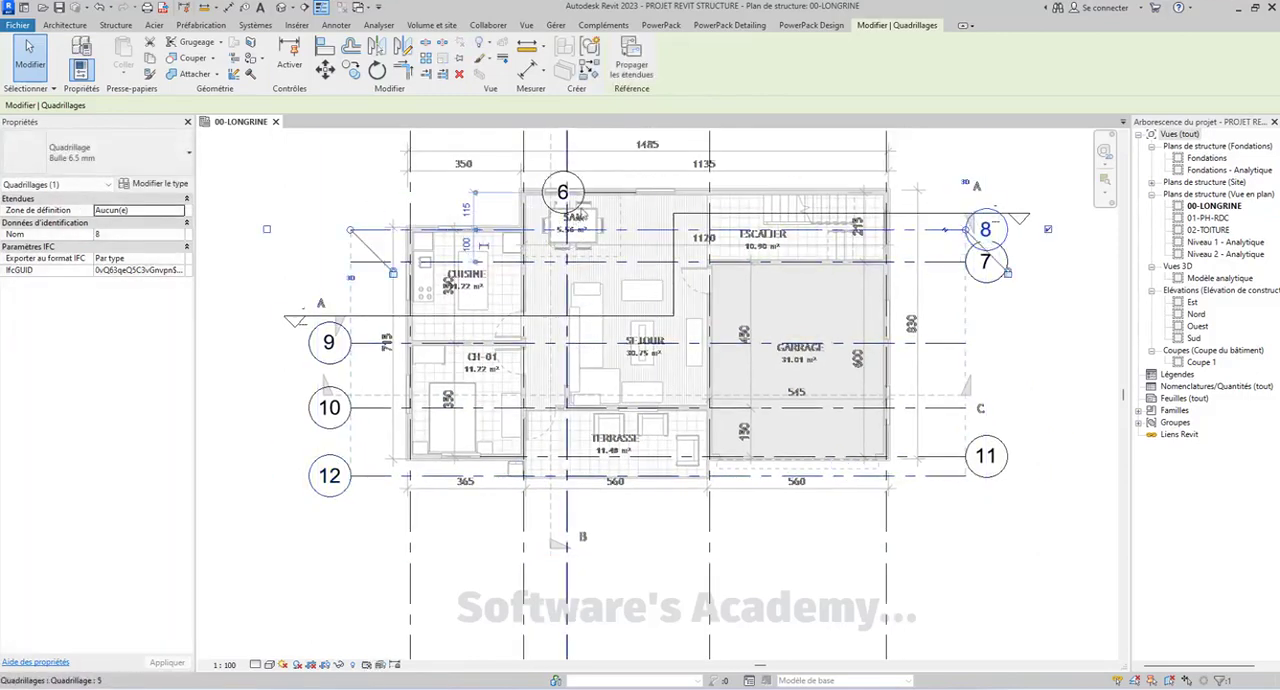
Extend both ends of grid line 6 past the plan to align with the ends of grid line 8
click(584, 193)
drag(372, 196, 340, 195)
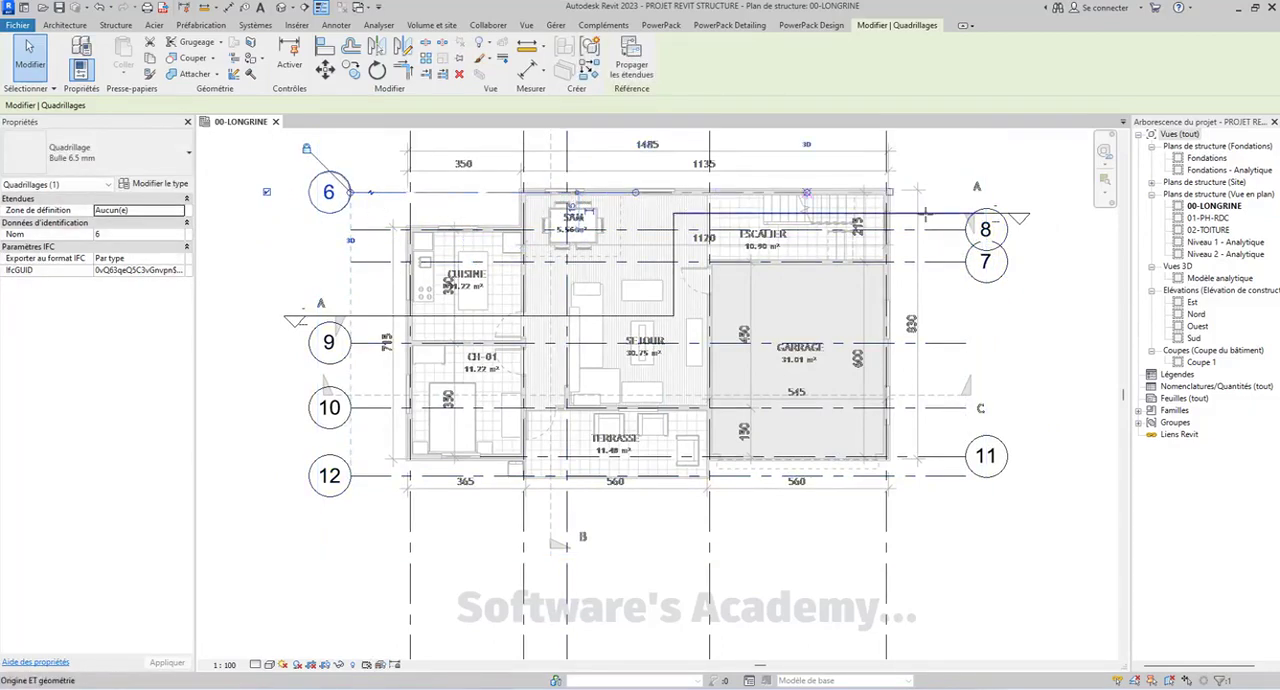
drag(925, 213, 965, 193)
scroll(879, 297, down, 2)
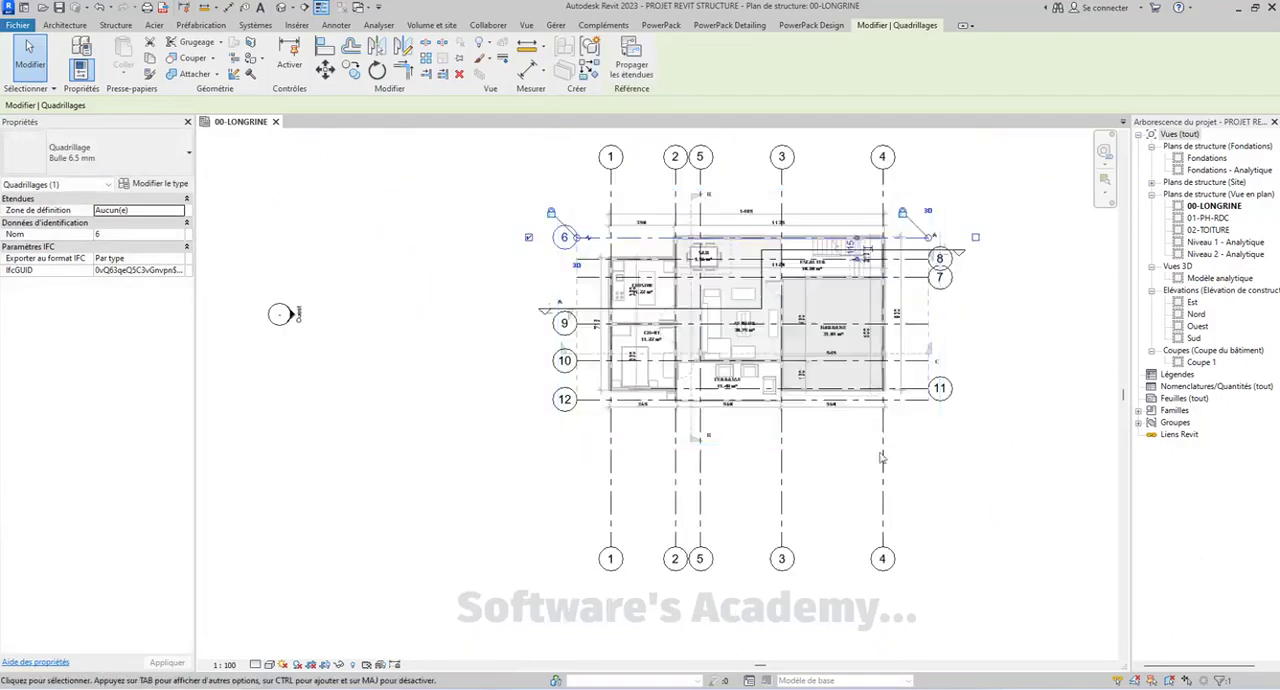
click(920, 533)
Set the Bulle 6.5 mm grid type to show plan-view bubbles at both ends of the grid lines
scroll(854, 428, up, 2)
middle_drag(783, 401, 848, 557)
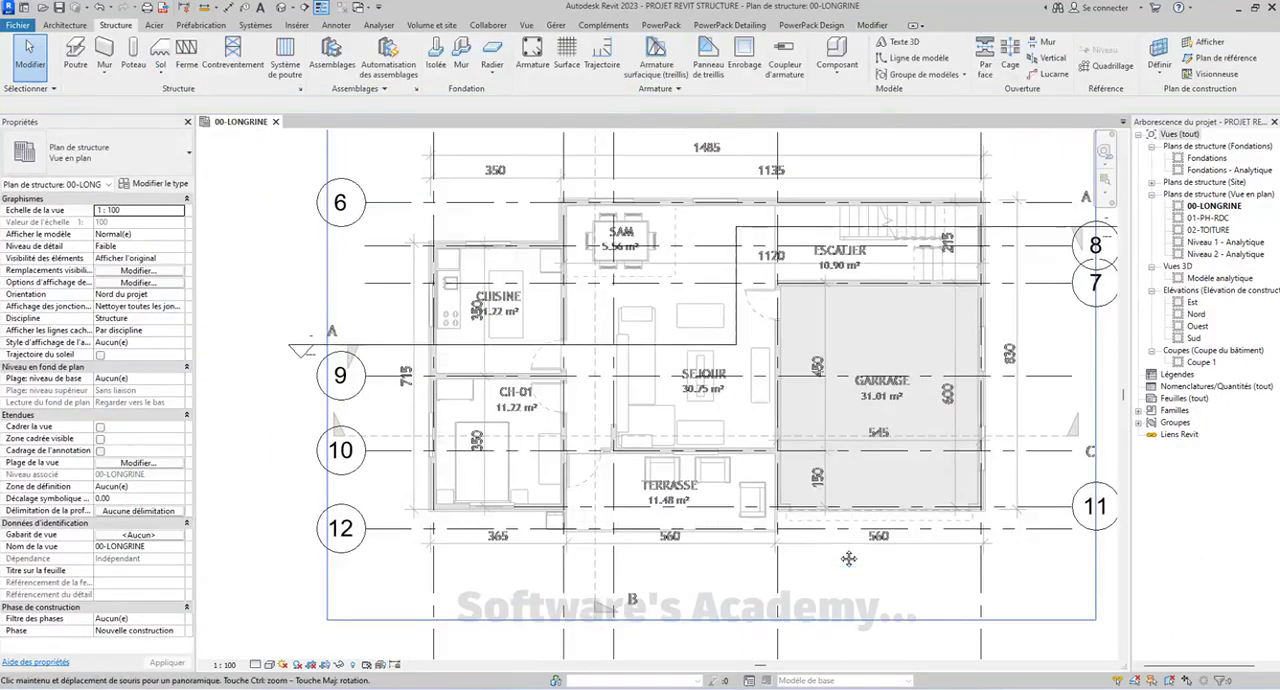
mouse_move(828, 336)
middle_down()
mouse_move(797, 332)
mouse_move(830, 340)
middle_up()
scroll(796, 332, down, 1)
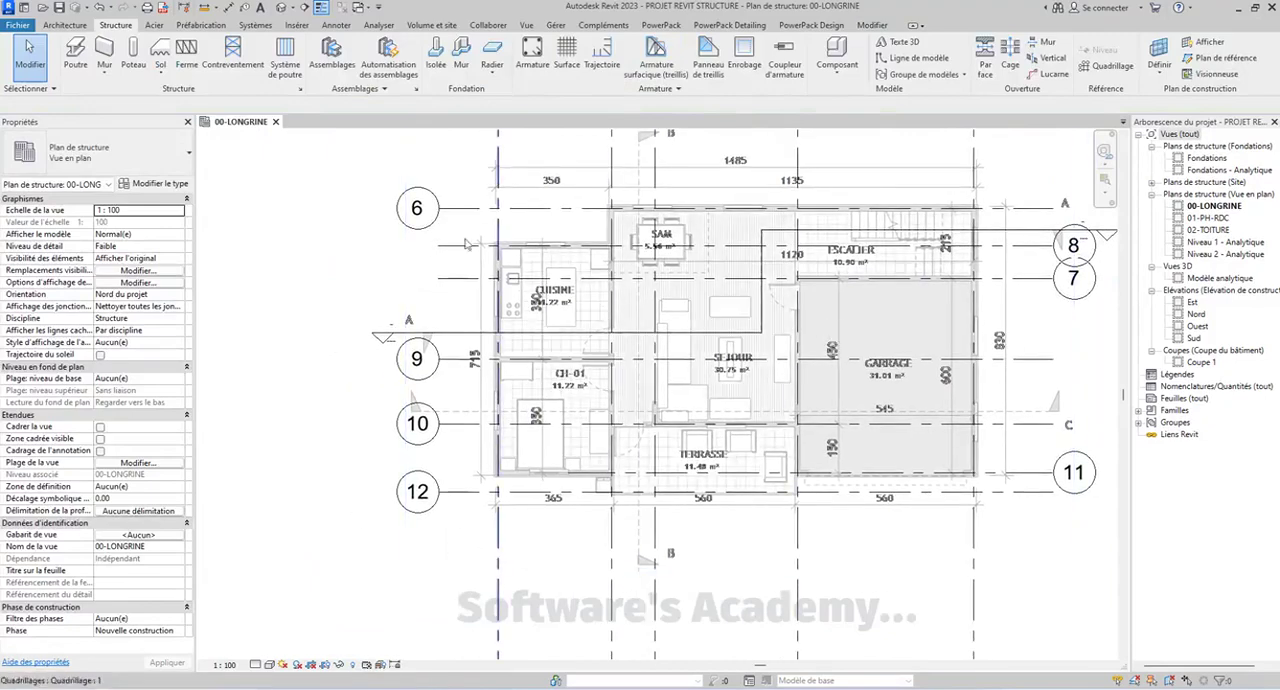
scroll(418, 234, down, 3)
scroll(436, 219, up, 3)
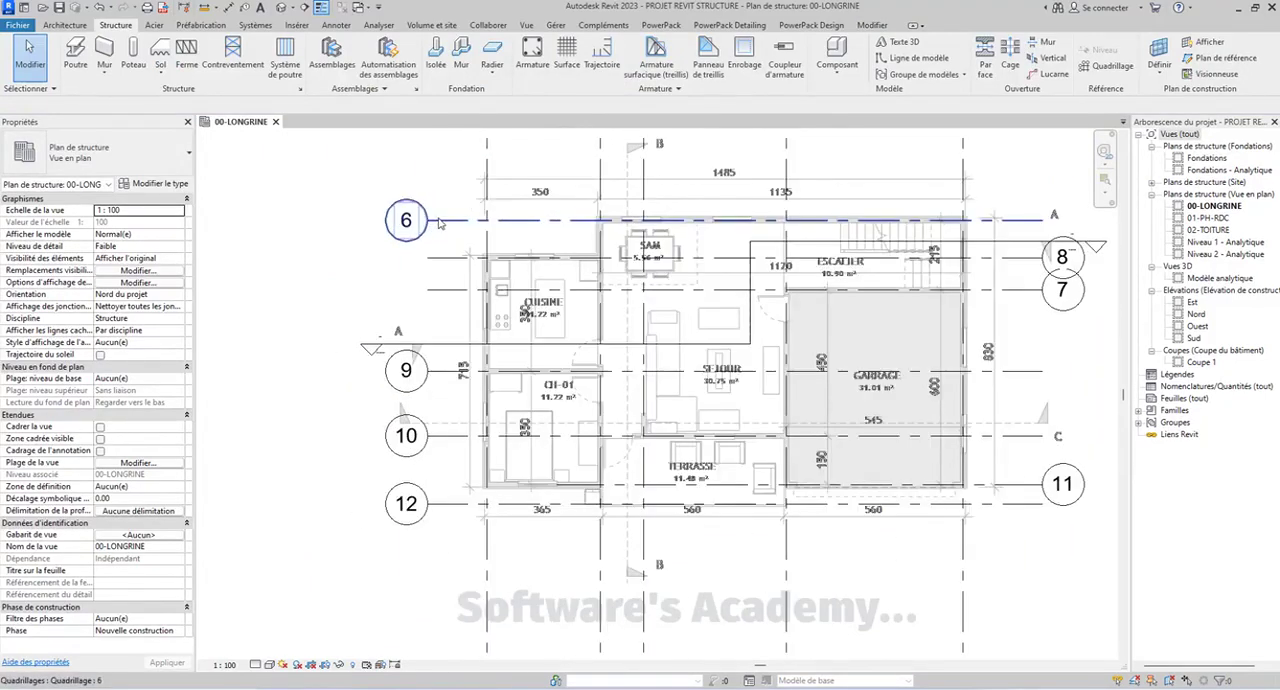
click(436, 226)
click(162, 184)
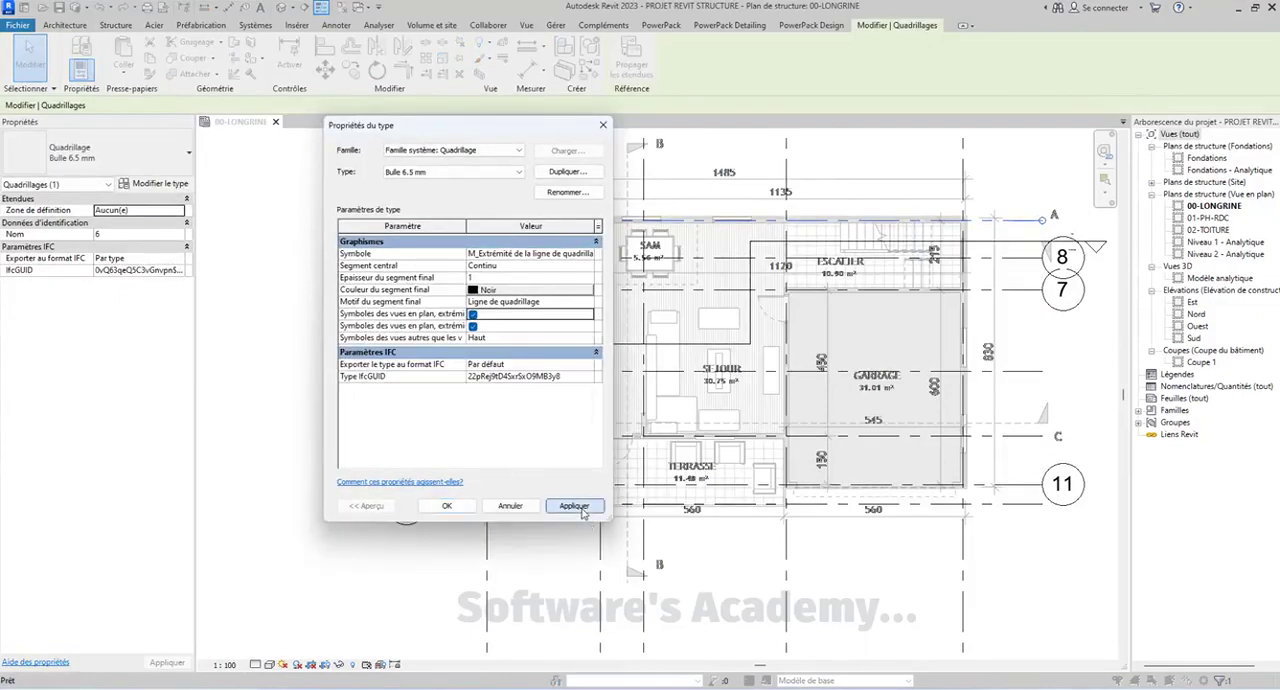
click(574, 507)
click(447, 506)
scroll(648, 386, down, 3)
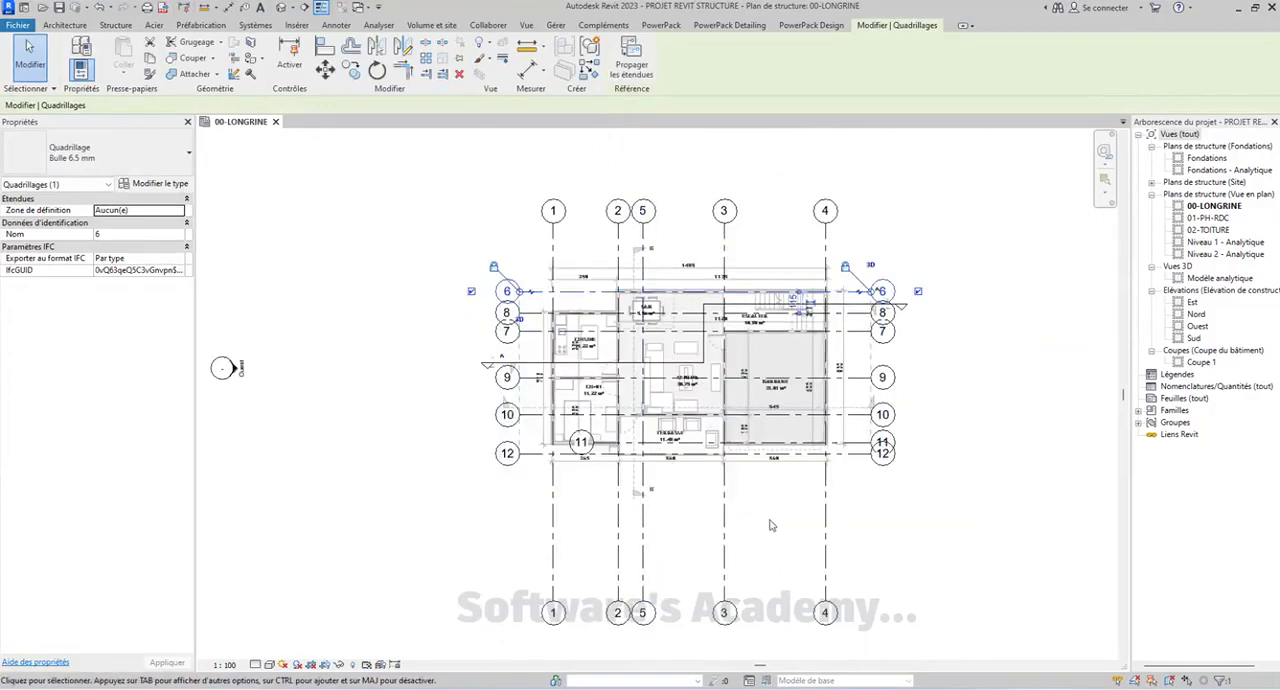
Shorten the lower and upper ends of the aligned vertical grid lines together, bringing their bubbles closer to the plan
click(725, 605)
drag(724, 600, 734, 506)
click(733, 473)
scroll(560, 340, up, 5)
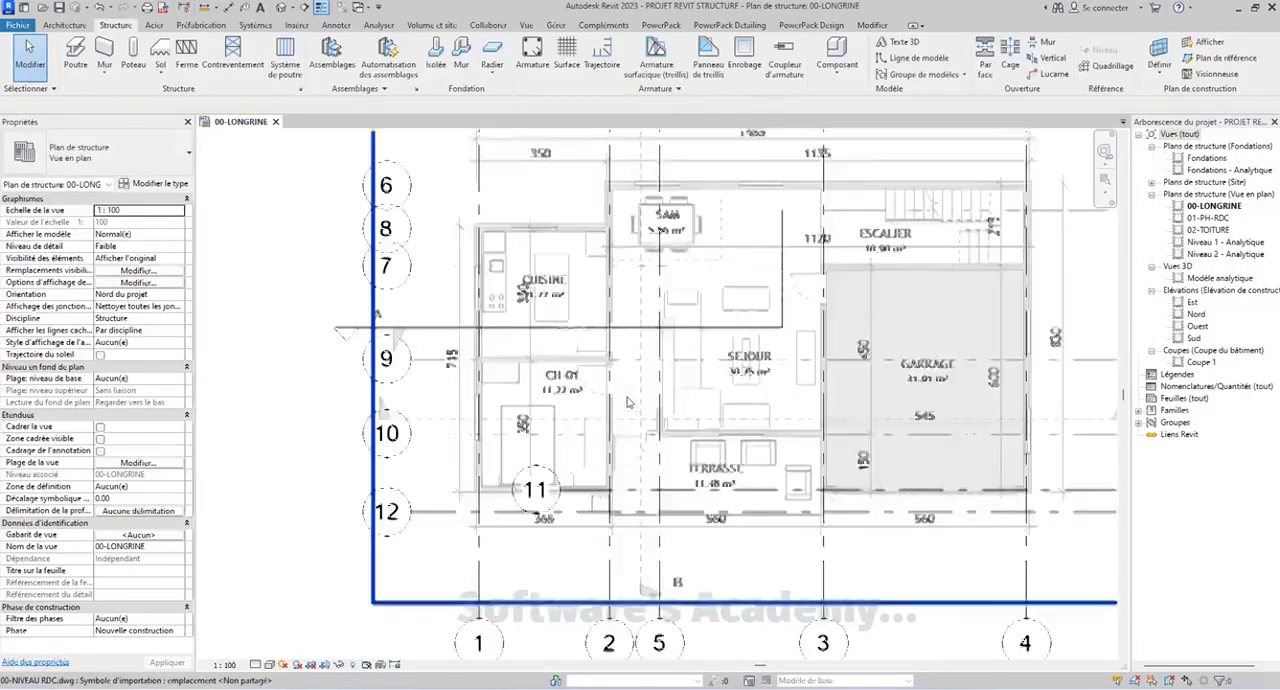
scroll(452, 424, down, 5)
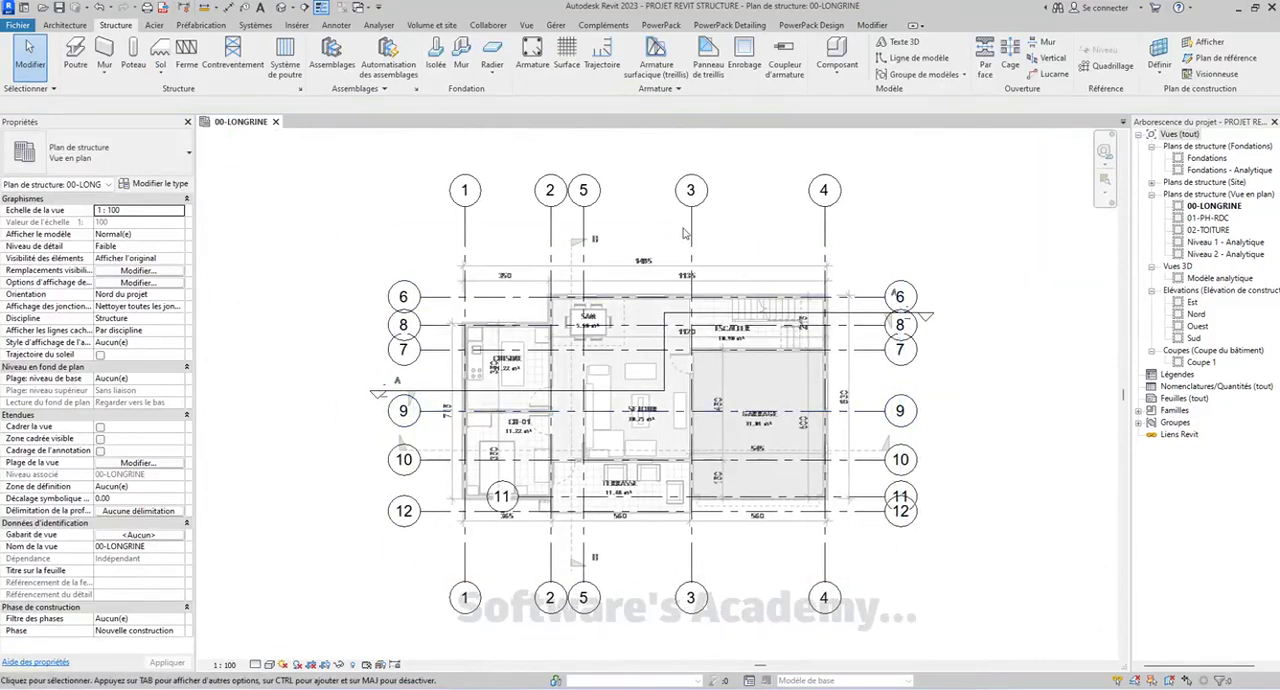
click(690, 230)
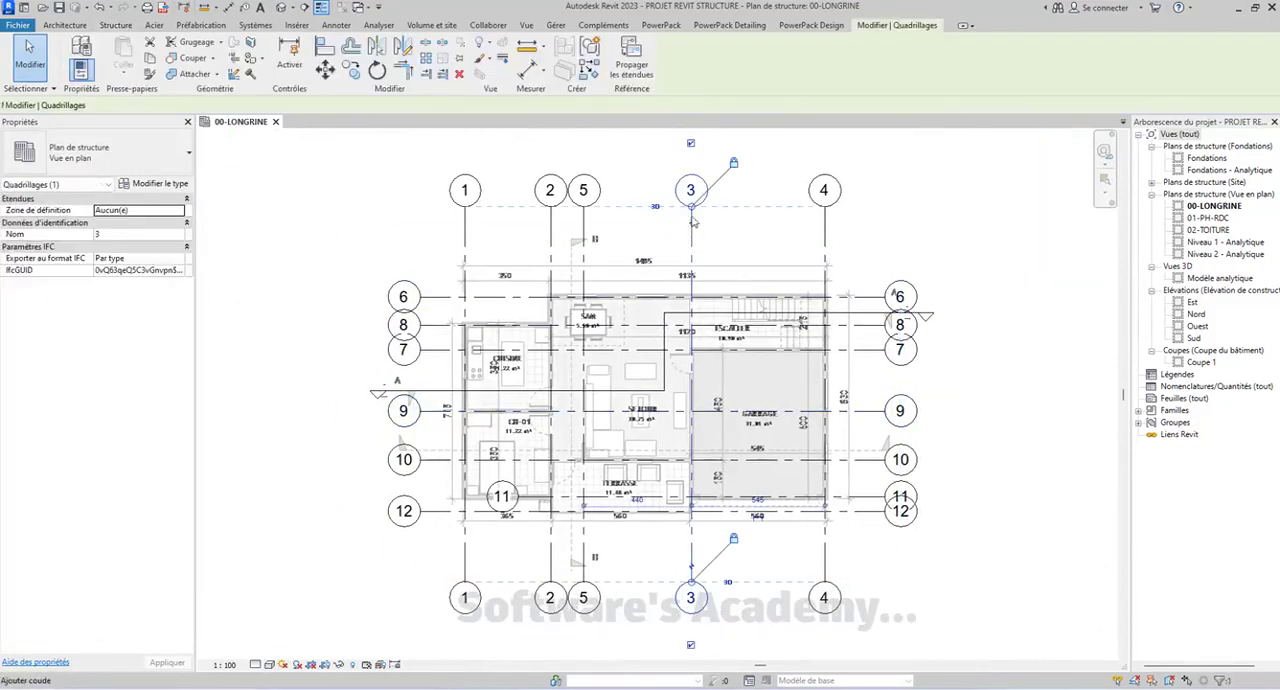
drag(693, 216, 693, 244)
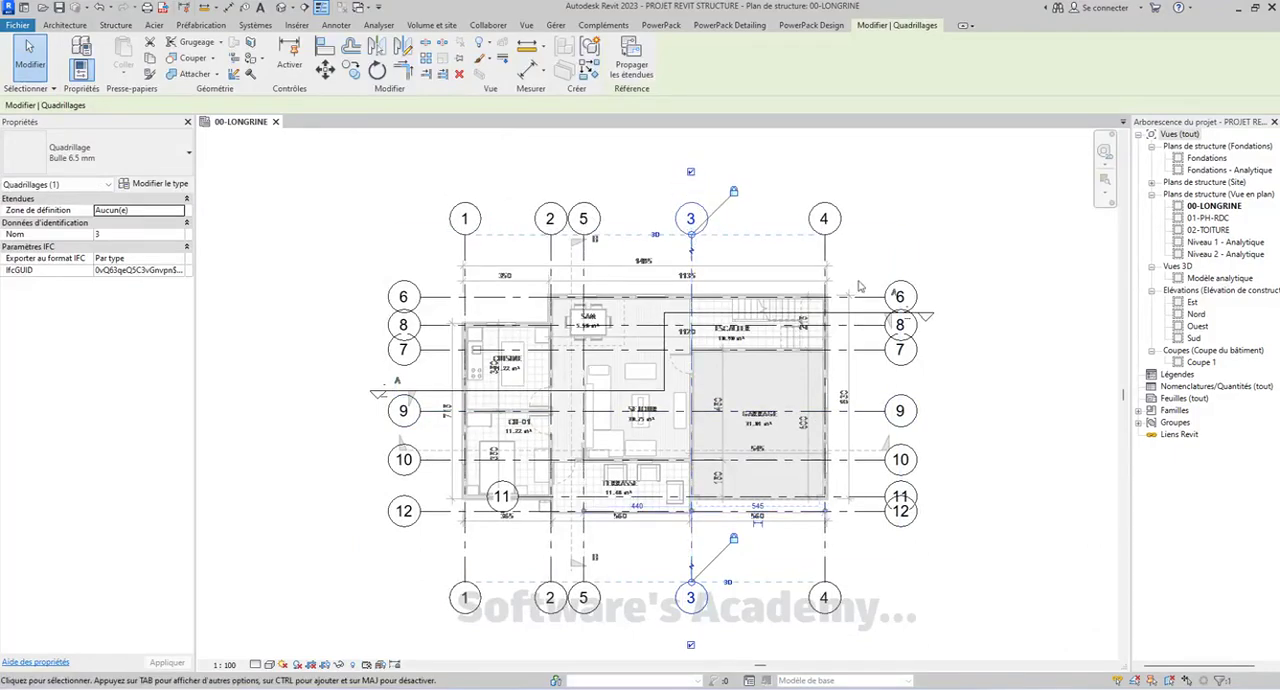
click(882, 250)
Rename horizontal grid line 6 as A
middle_drag(490, 325, 468, 322)
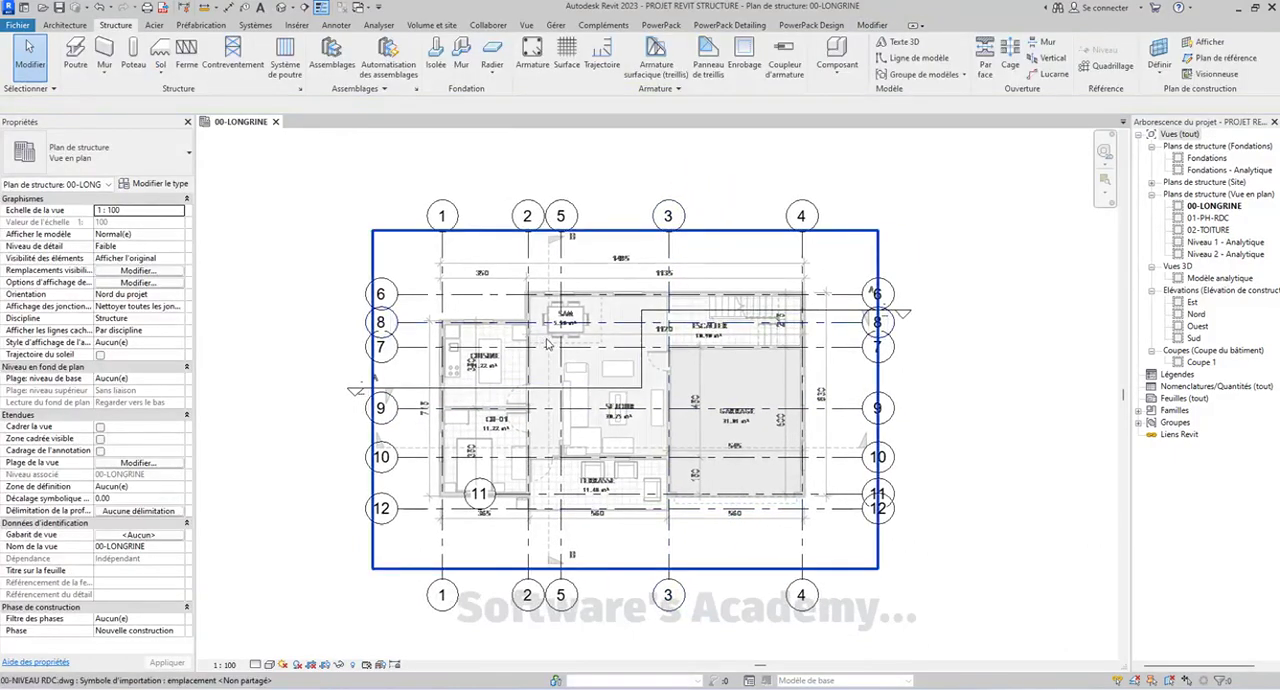
scroll(445, 310, up, 4)
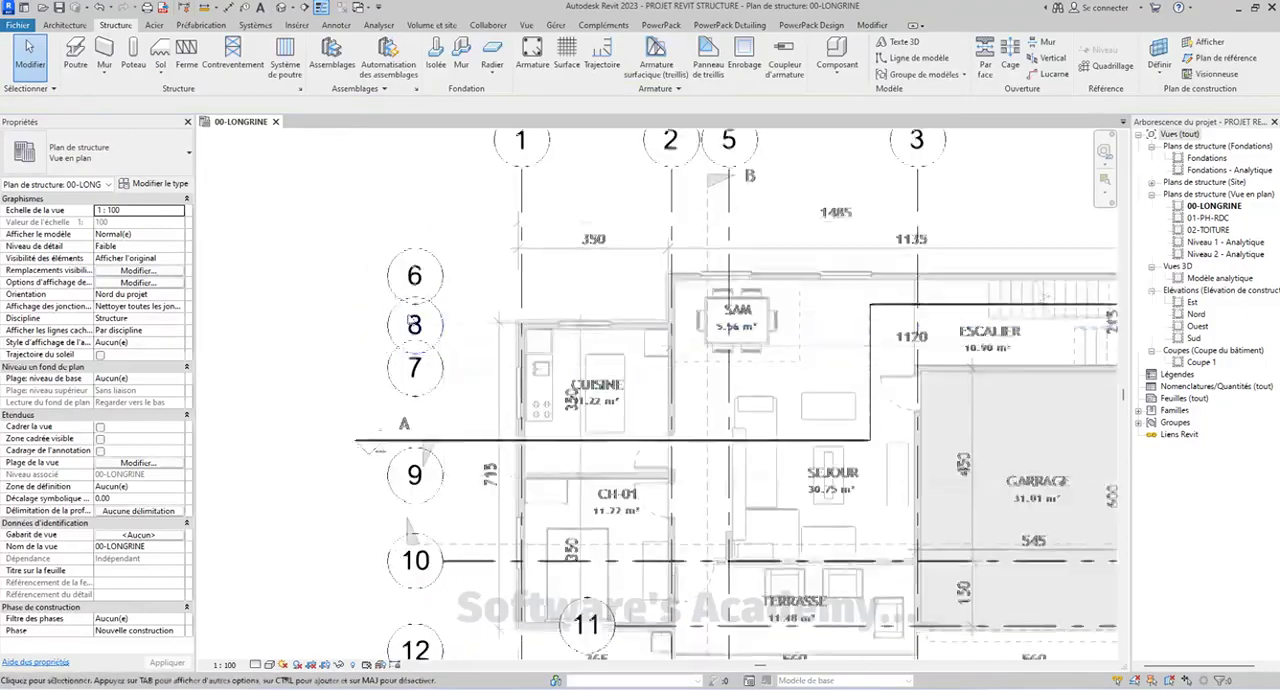
scroll(443, 303, down, 5)
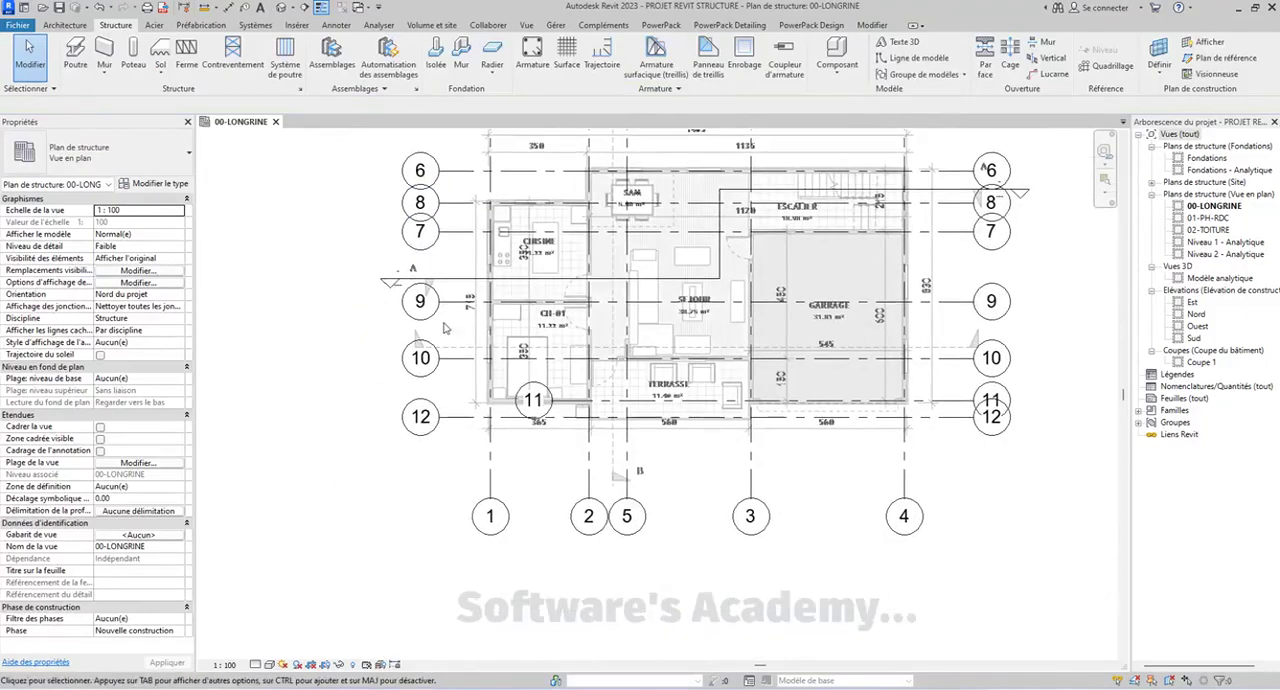
middle_drag(444, 279, 439, 294)
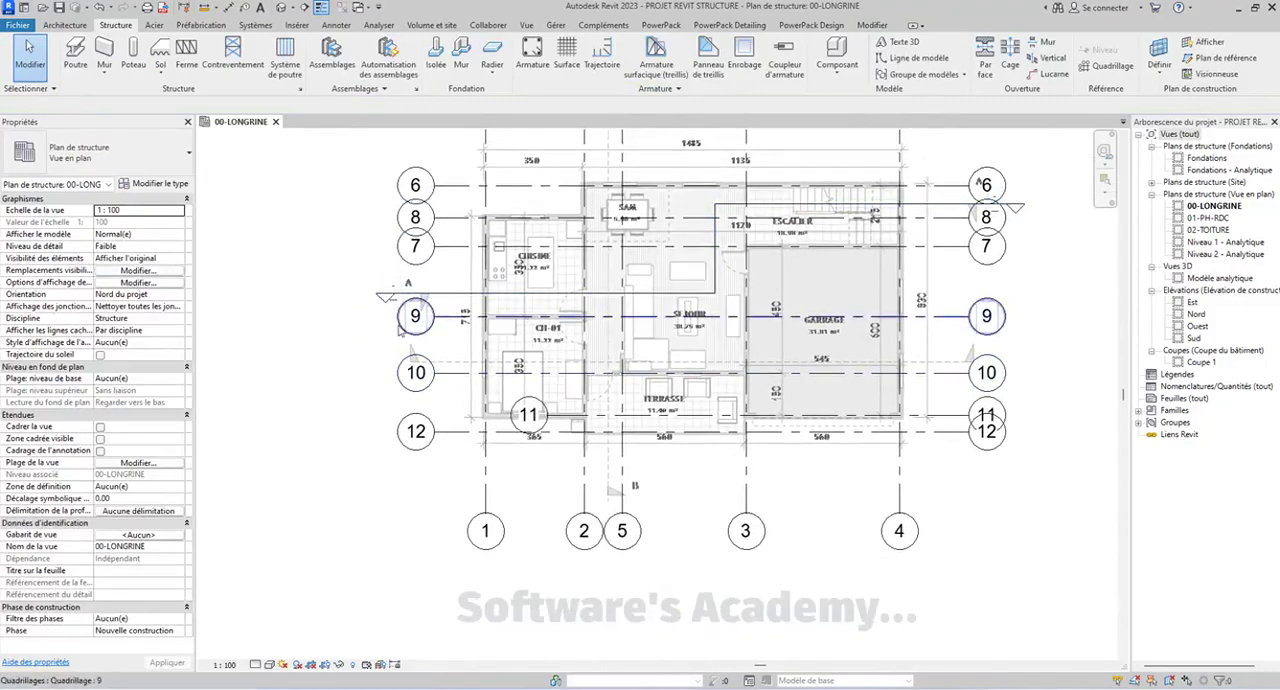
middle_drag(475, 186, 459, 231)
scroll(402, 217, up, 2)
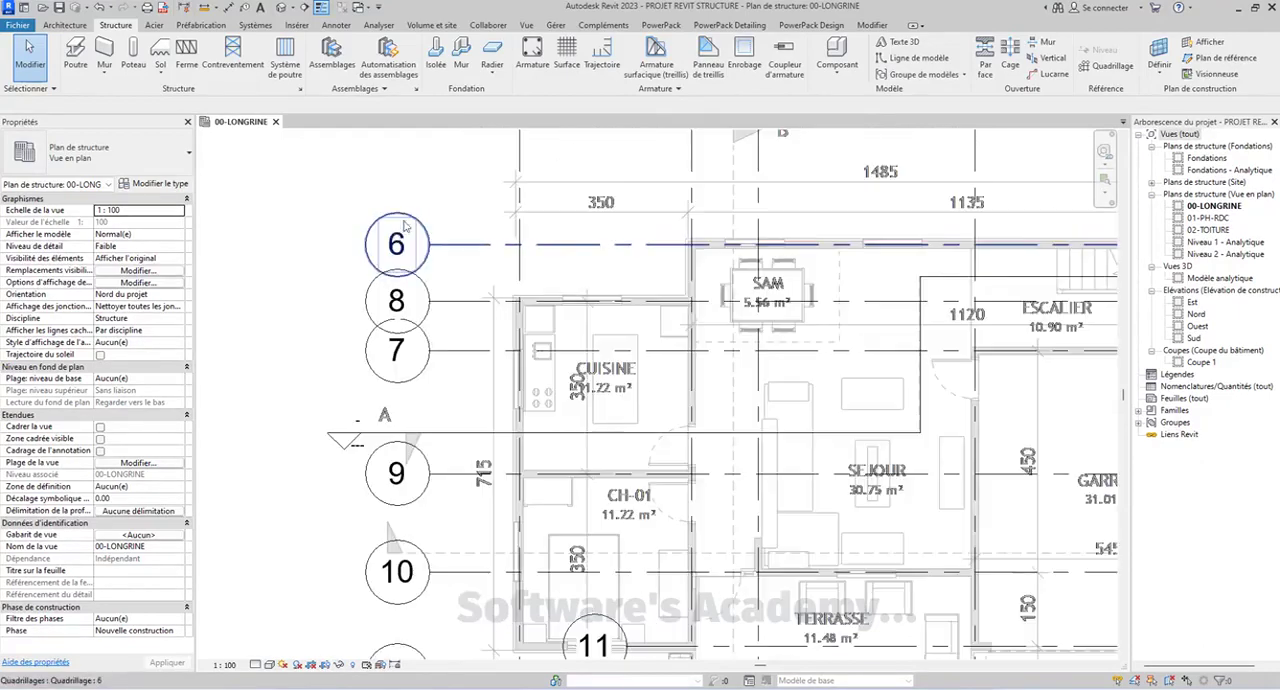
click(394, 231)
click(410, 260)
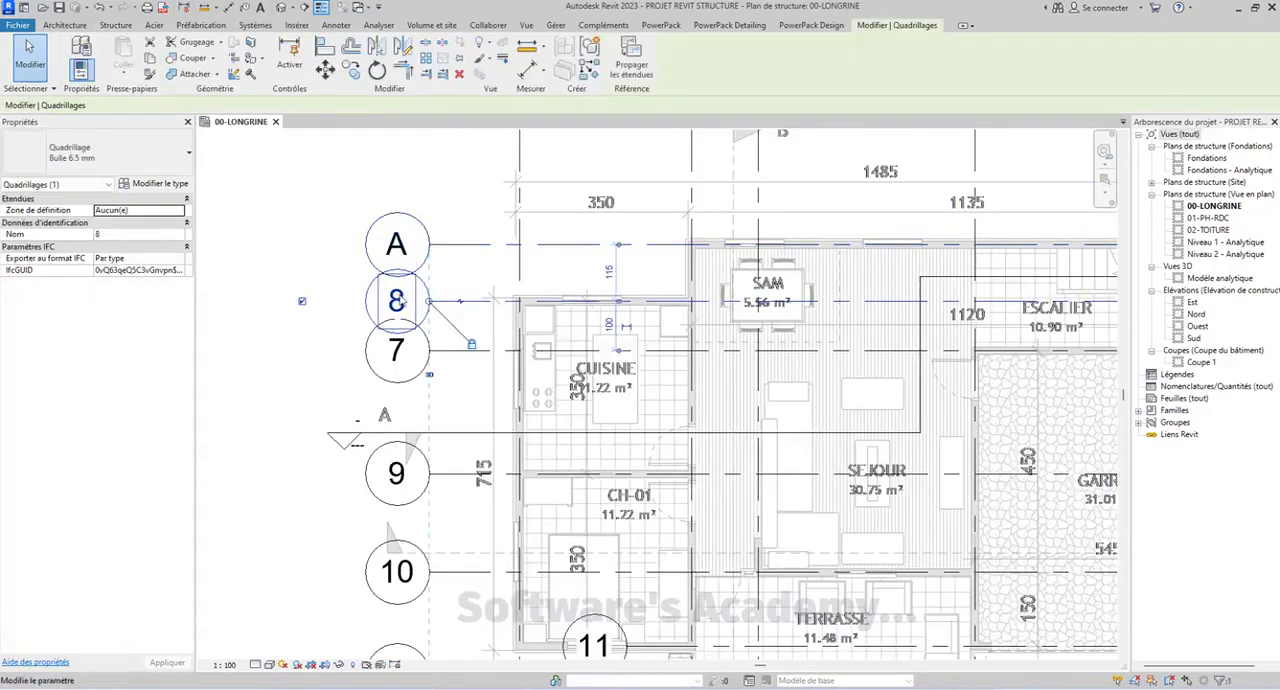
Rename horizontal grid lines 8 and 7 as B and C
click(398, 300)
key(Return)
click(405, 365)
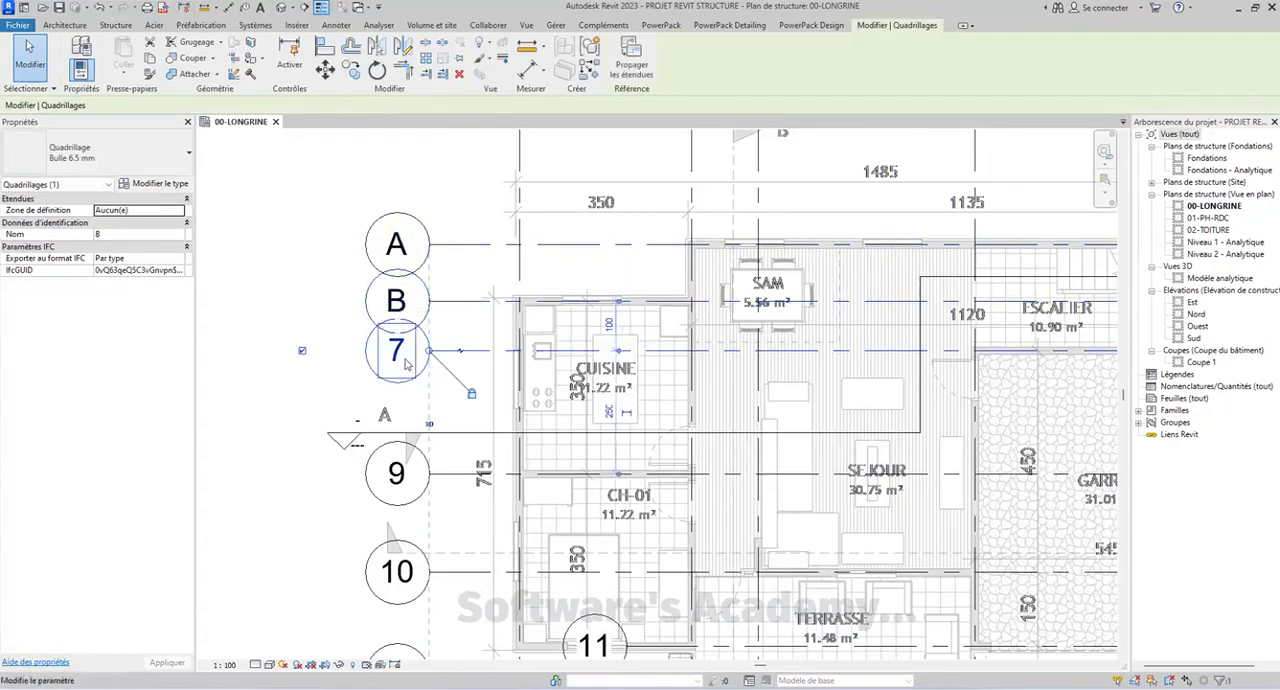
key(Return)
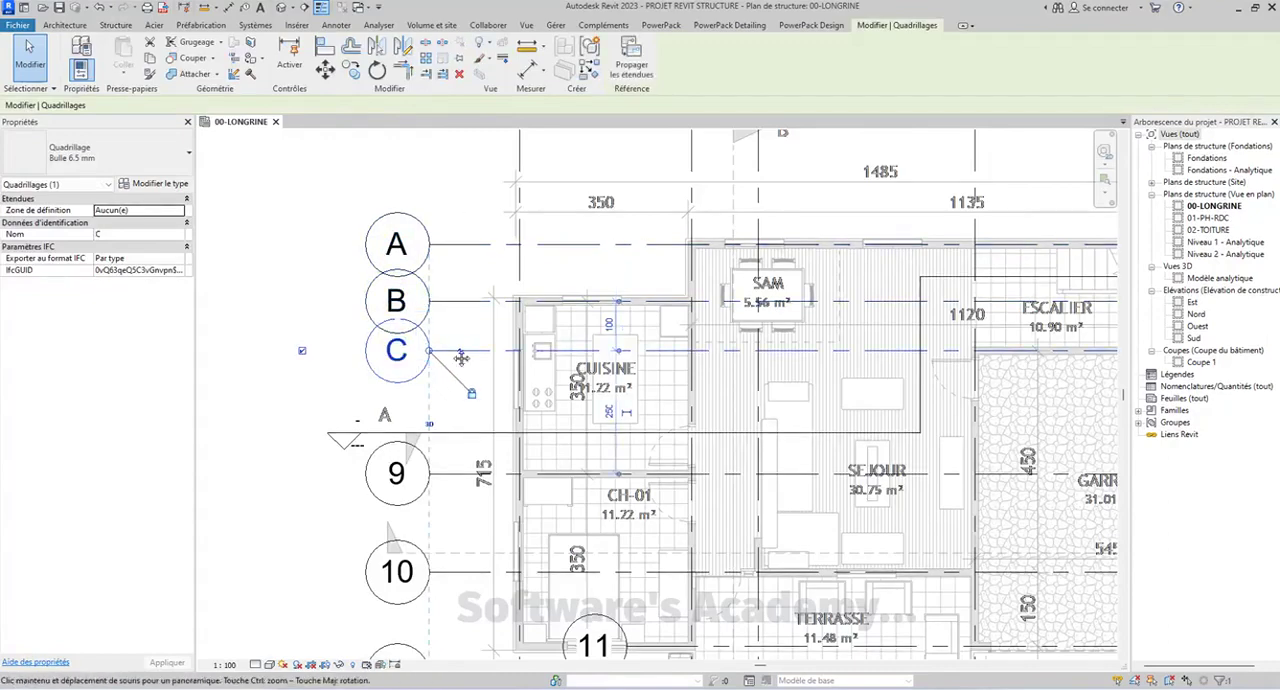
Rename horizontal grid line 9, between the kitchen and CH-01, as D
middle_drag(376, 488, 402, 352)
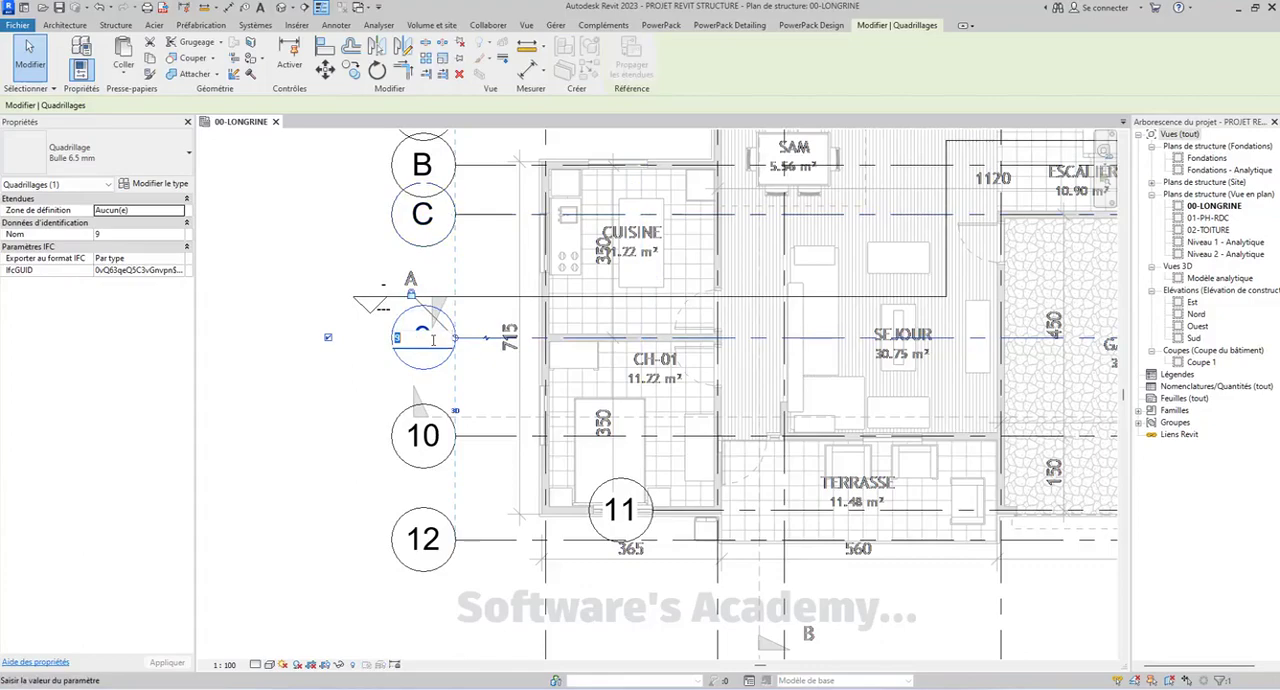
key(Return)
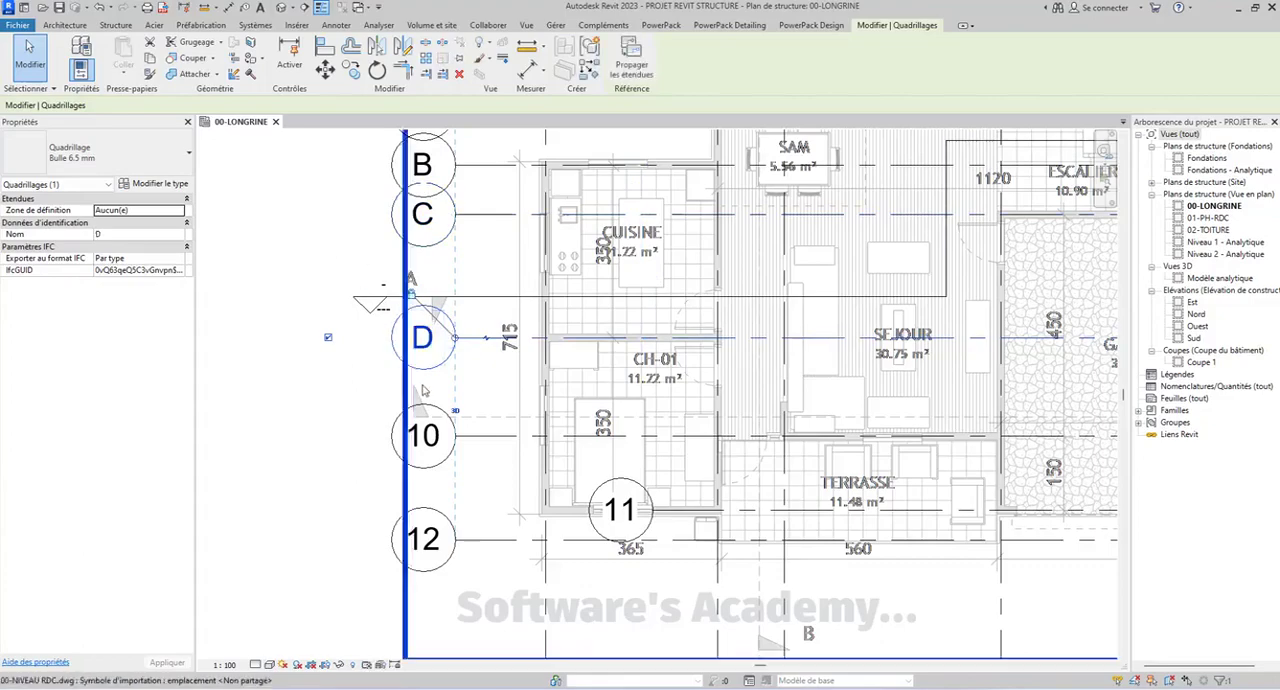
scroll(437, 421, down, 3)
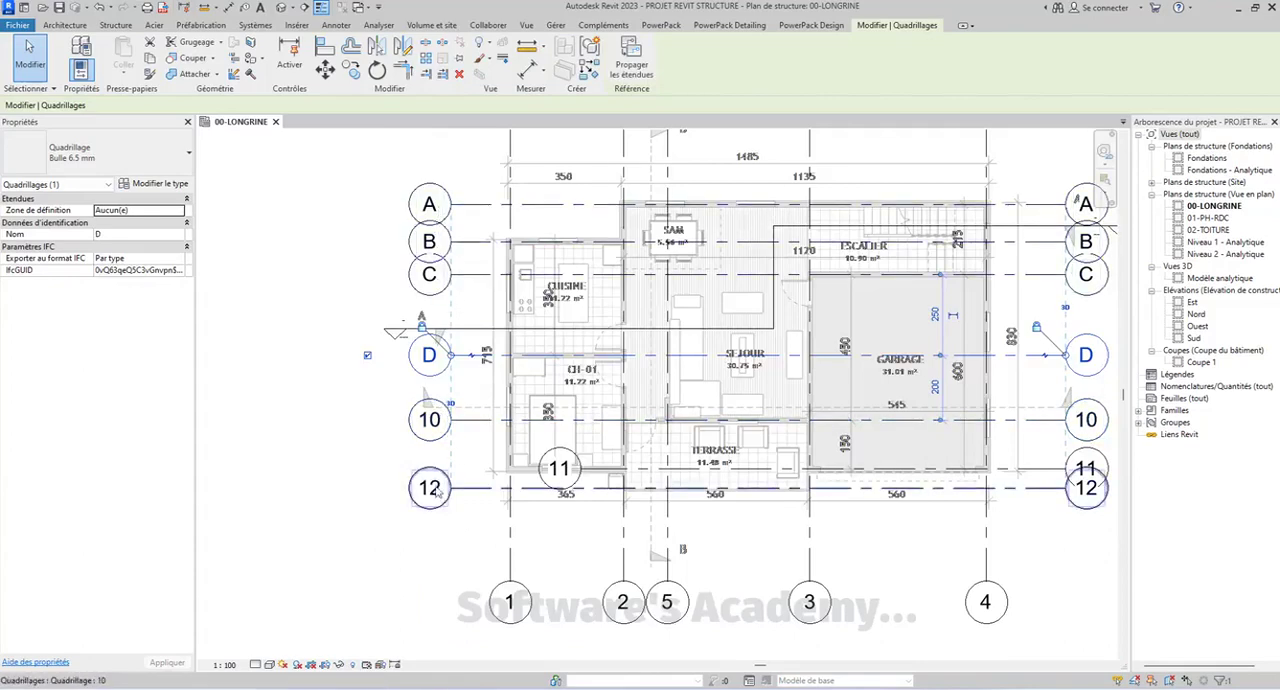
Rename the uppermost horizontal grid line, A, as F
click(431, 210)
click(431, 208)
text(F)
key(Return)
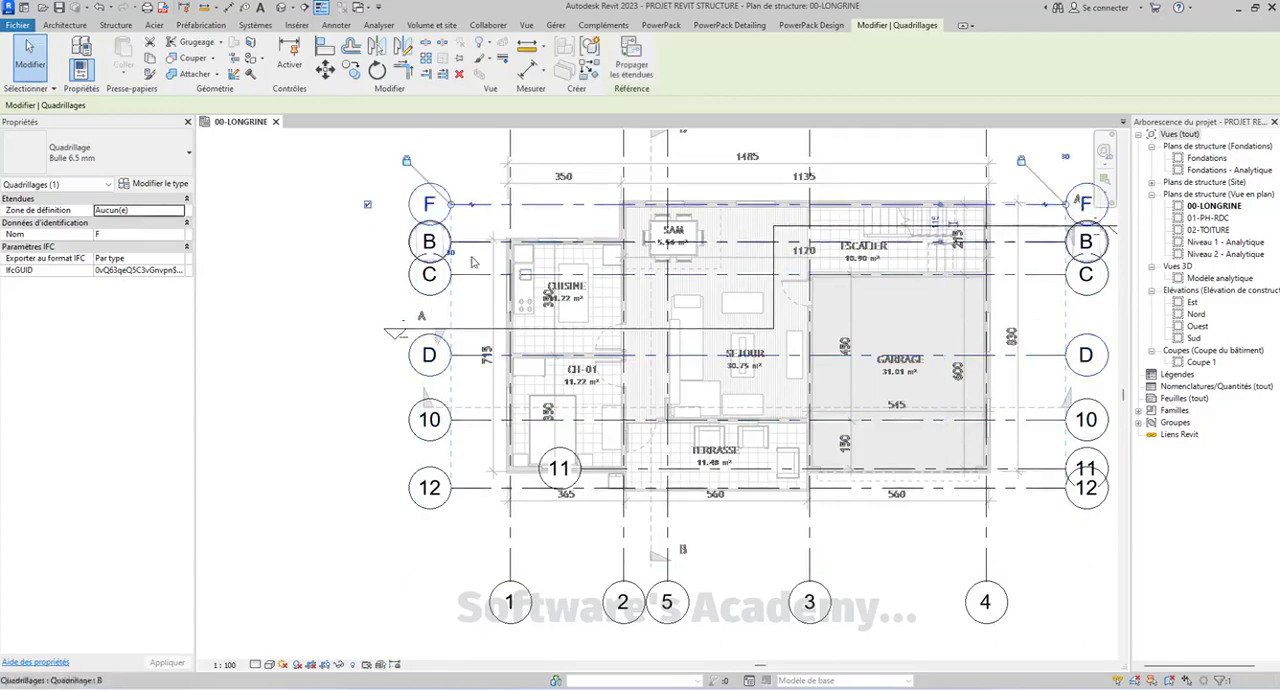
Rename horizontal grid line B, on the kitchen's upper wall, as E
click(409, 242)
click(429, 241)
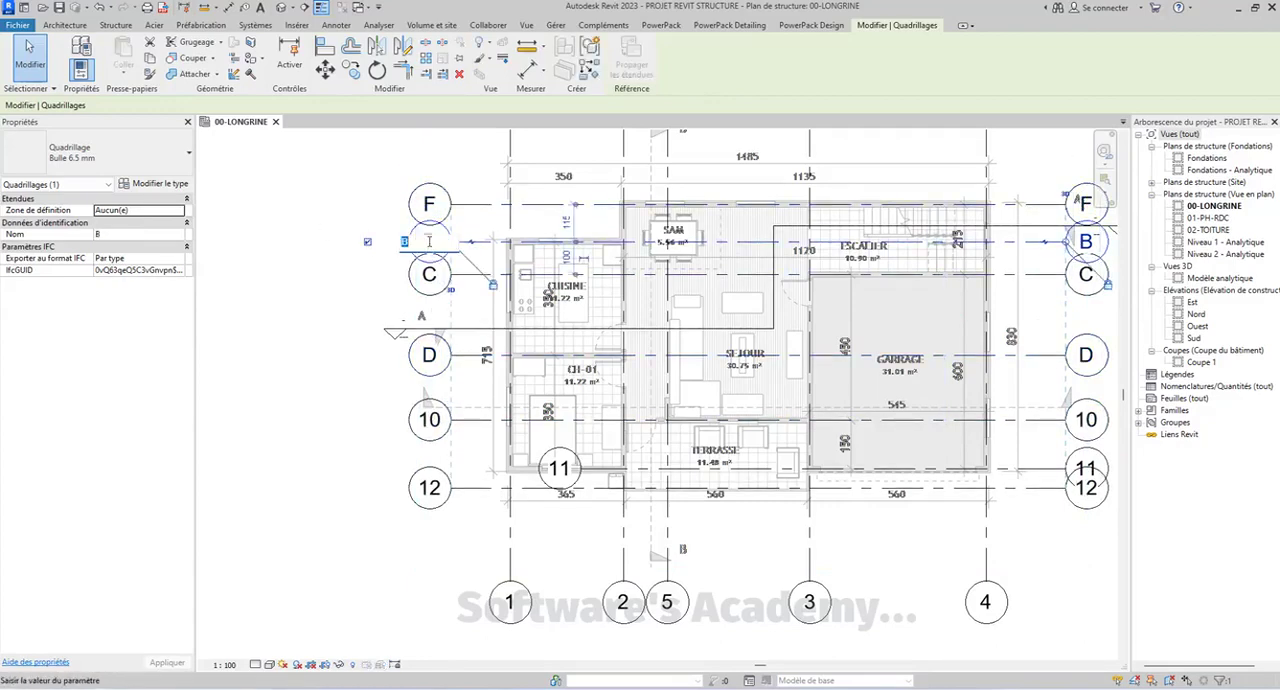
click(358, 186)
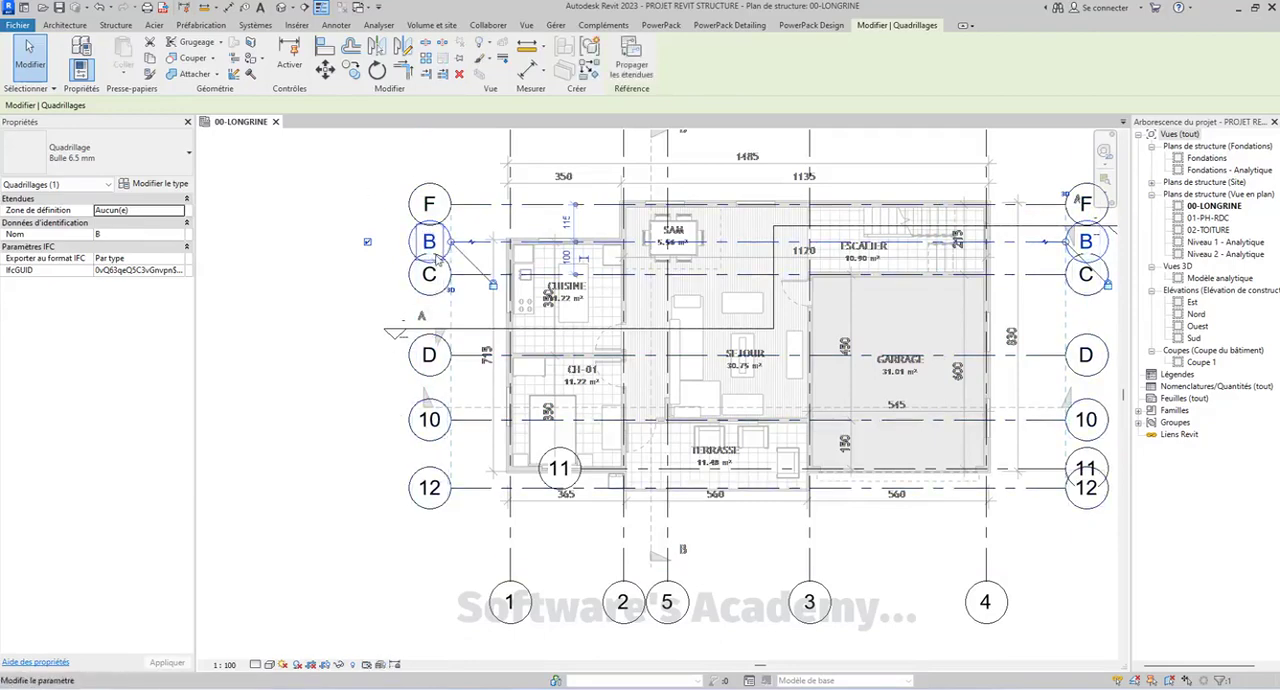
drag(444, 243, 435, 242)
click(423, 241)
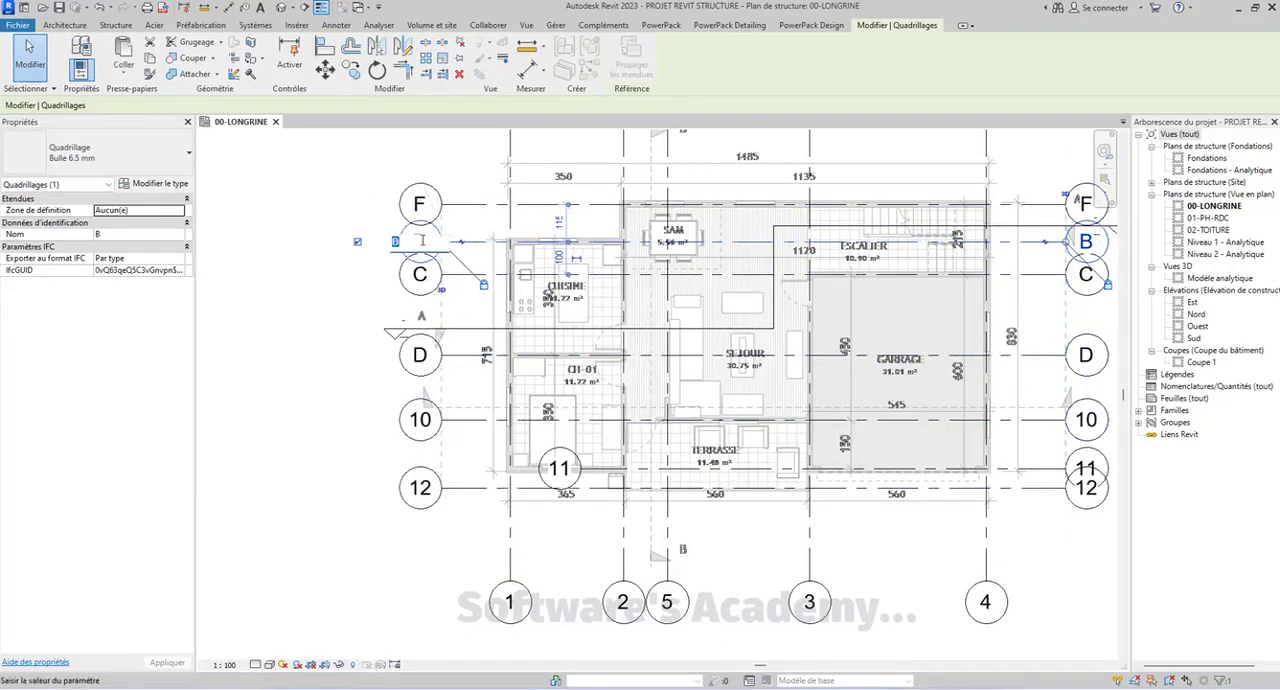
Try to rename horizontal grid line C as D
click(420, 276)
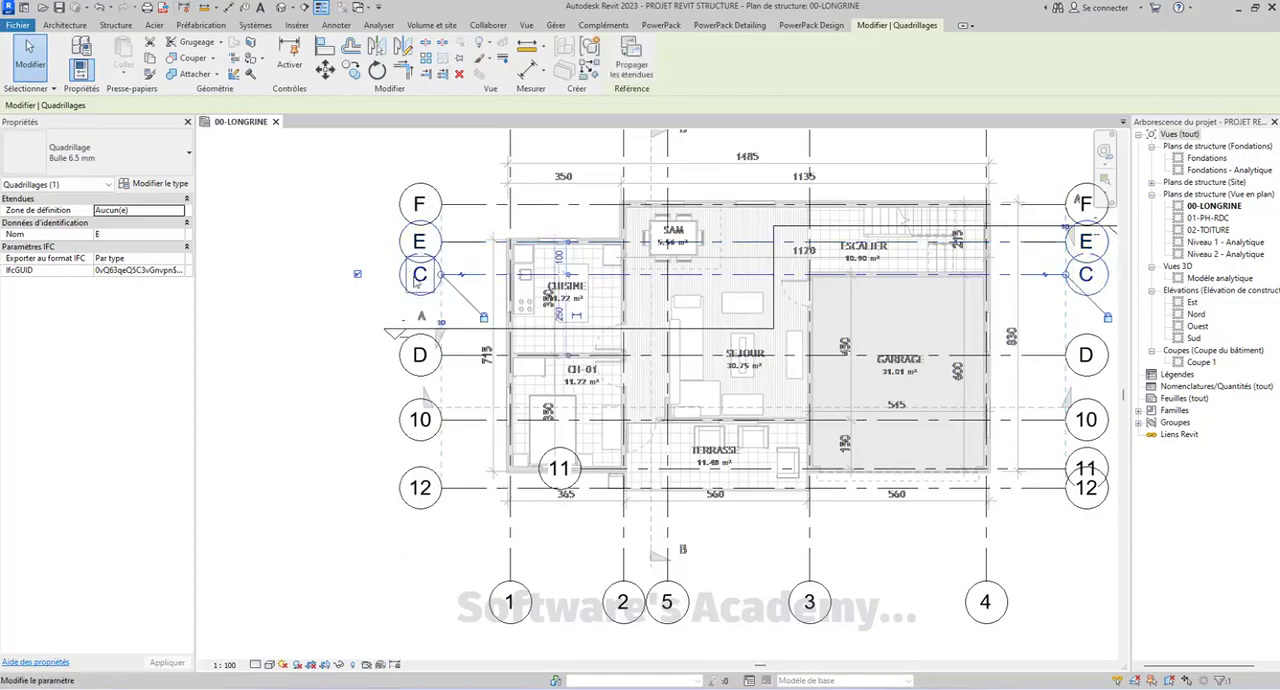
click(424, 277)
text(D)
key(Return)
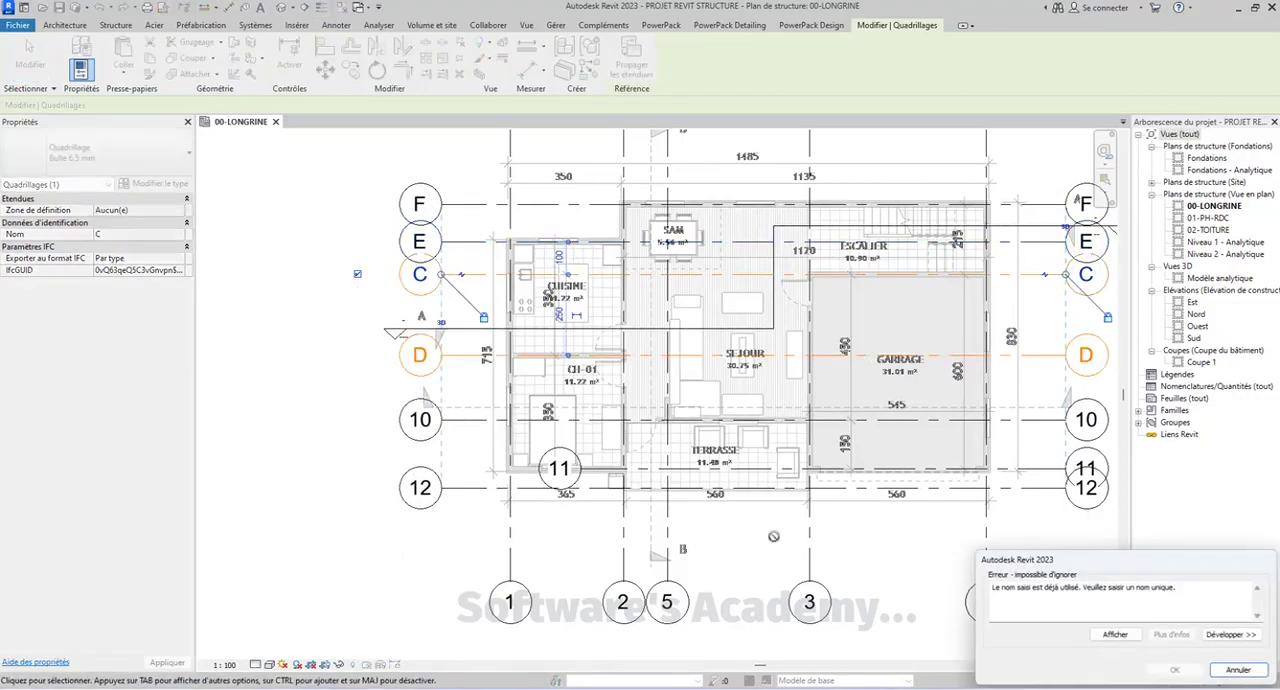
click(1262, 670)
key(Escape)
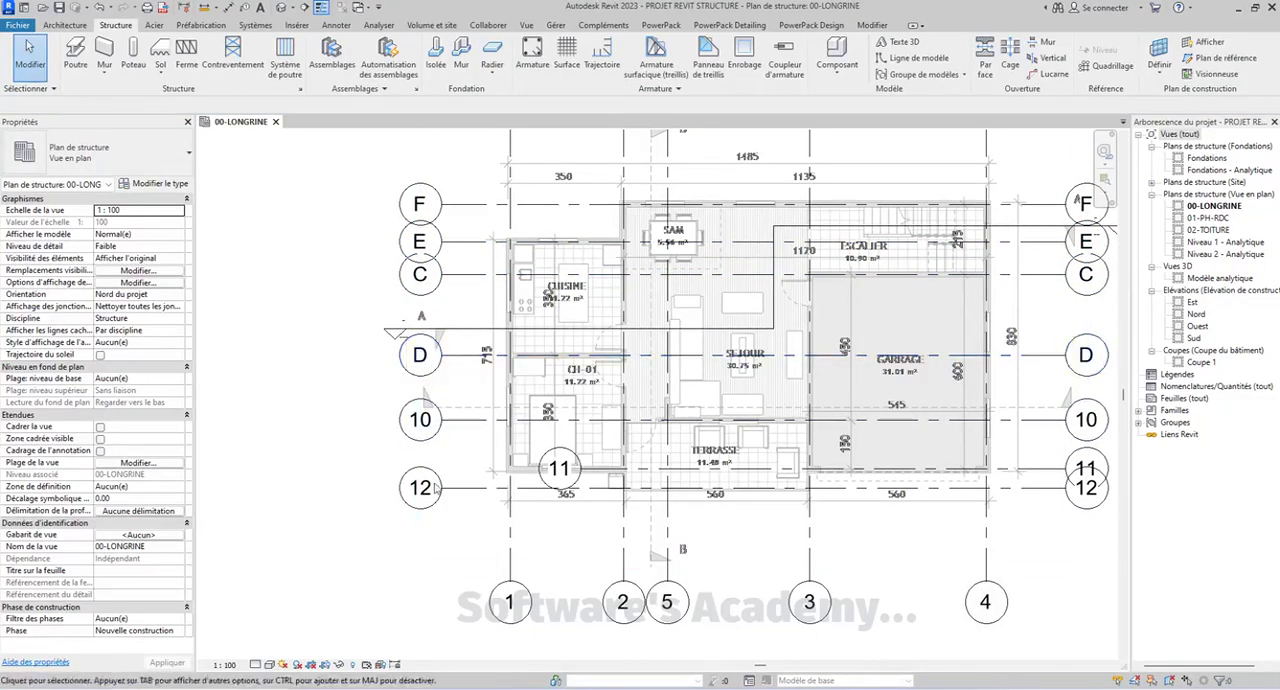
Rename horizontal grid line C, on the garage's upper wall, as 0
click(426, 283)
click(419, 280)
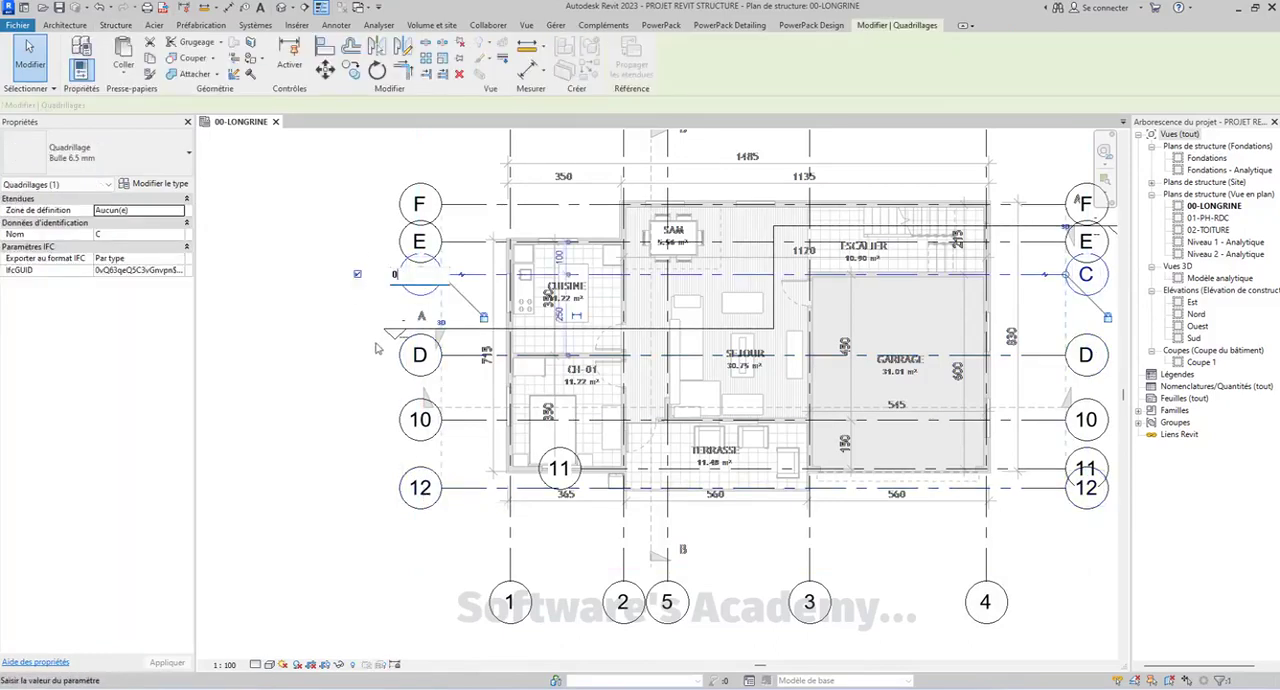
text(0)
key(Return)
Rename the lowest horizontal grid line, 12, as A and grid line 10 as B
click(420, 490)
click(420, 487)
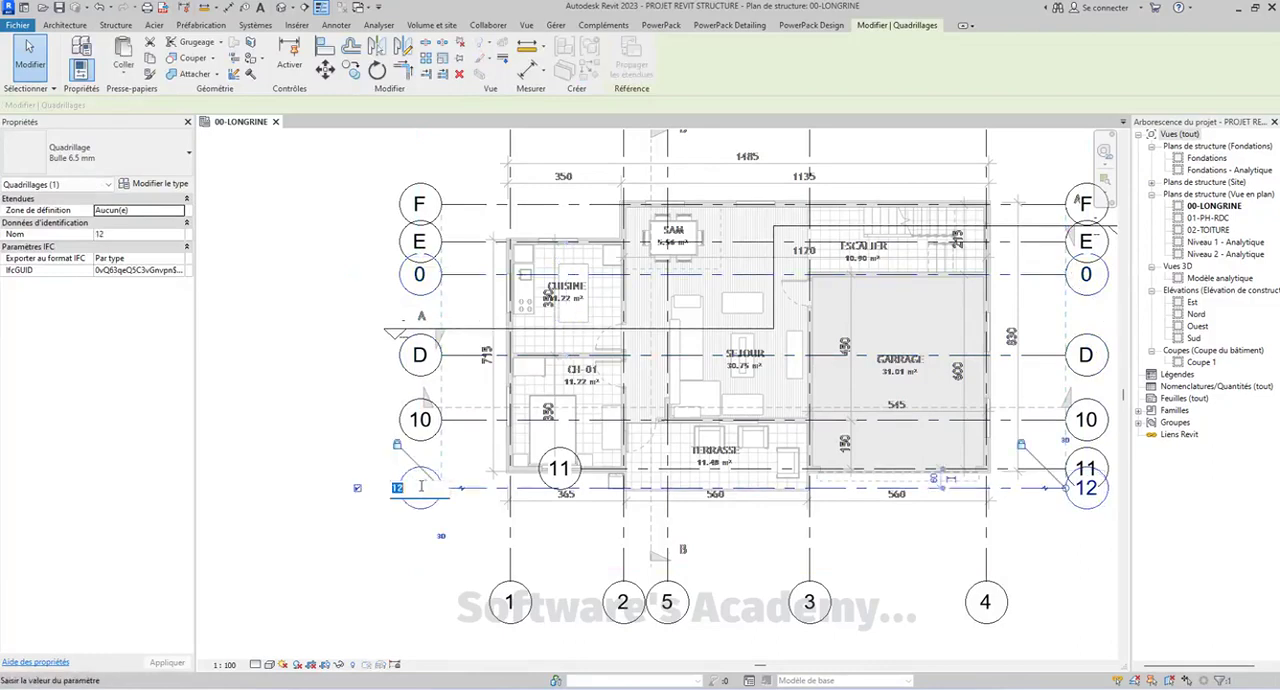
text(A)
key(Return)
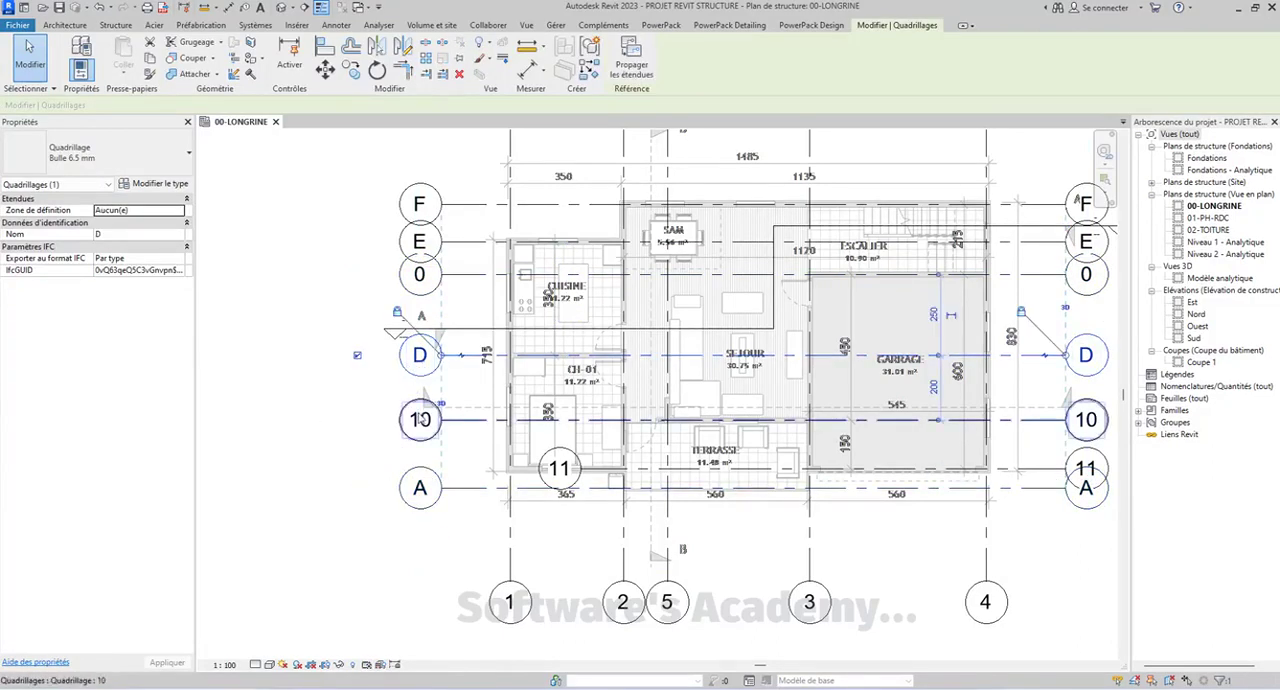
click(420, 420)
click(420, 420)
text(B)
key(Return)
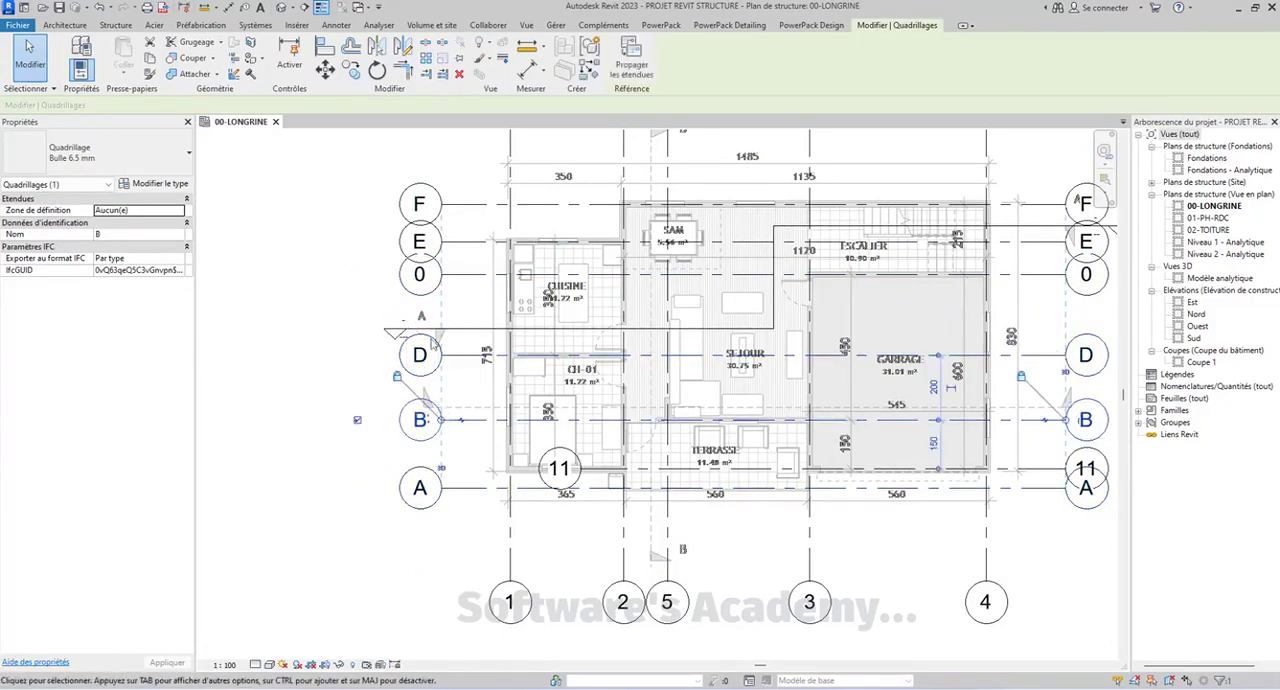
Rename horizontal grid line D, between the kitchen and CH-01, as C and grid line 0, on the garage's upper wall, as D
click(420, 355)
click(420, 355)
text(C)
key(Return)
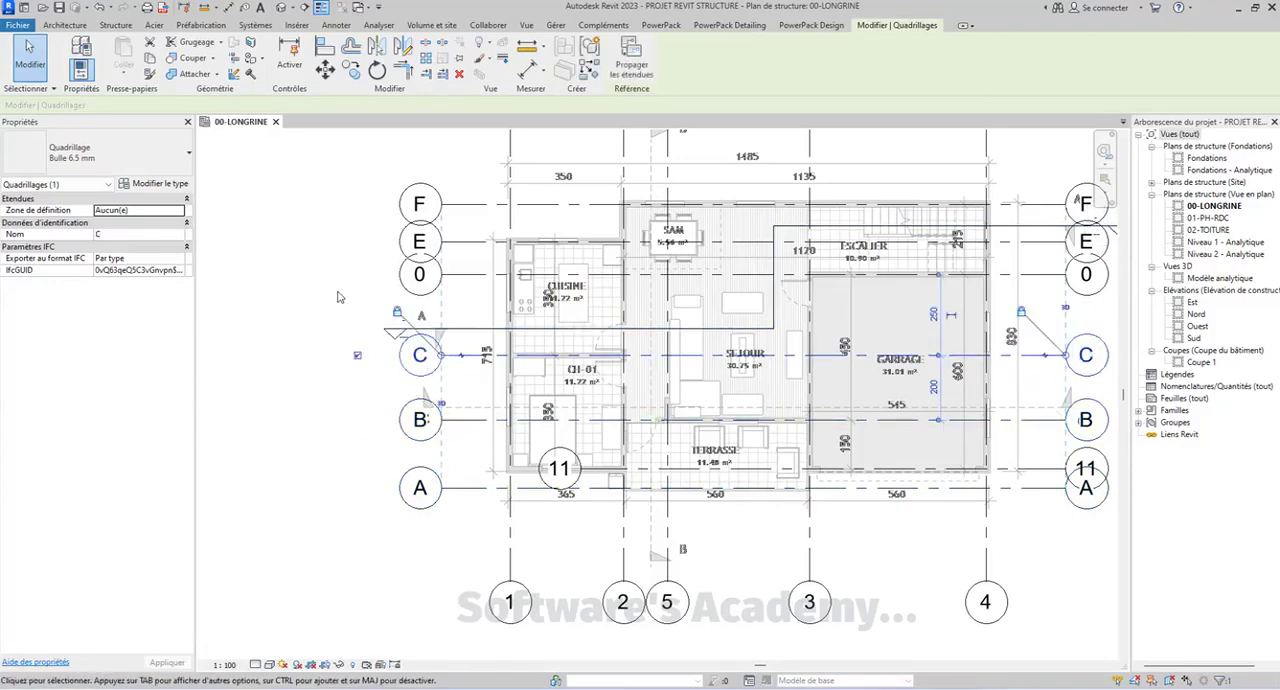
click(420, 275)
click(420, 275)
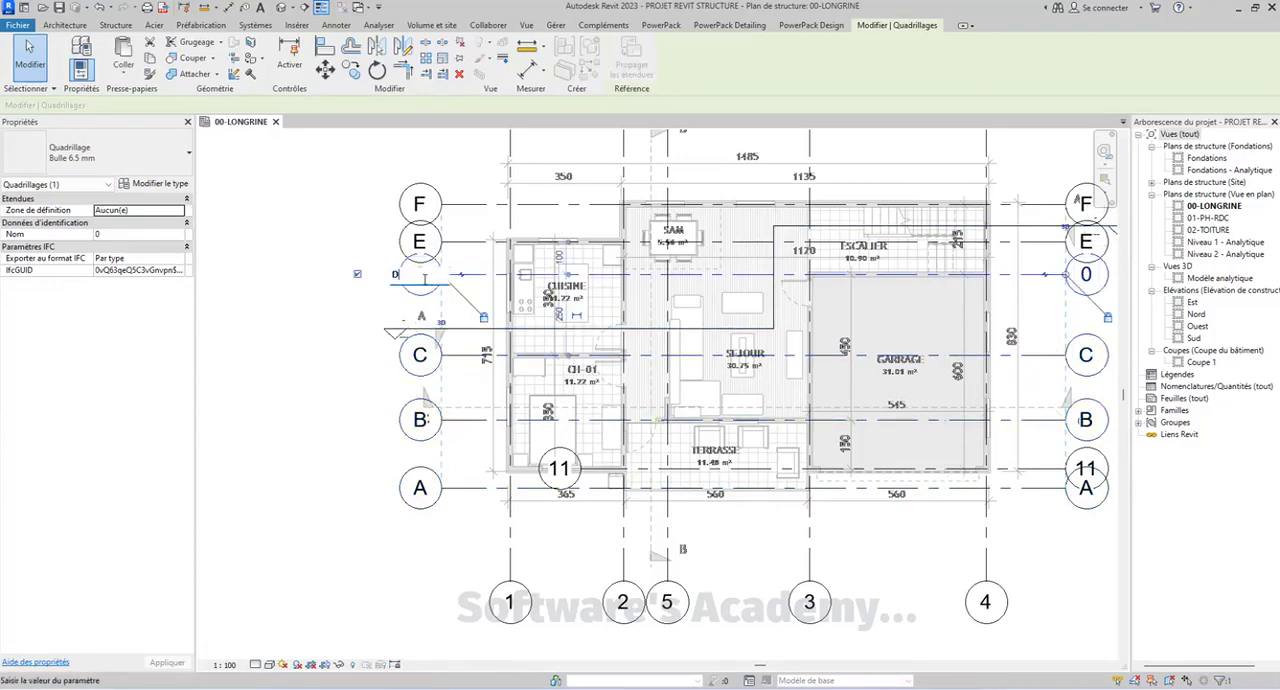
key(Return)
scroll(326, 263, down, 3)
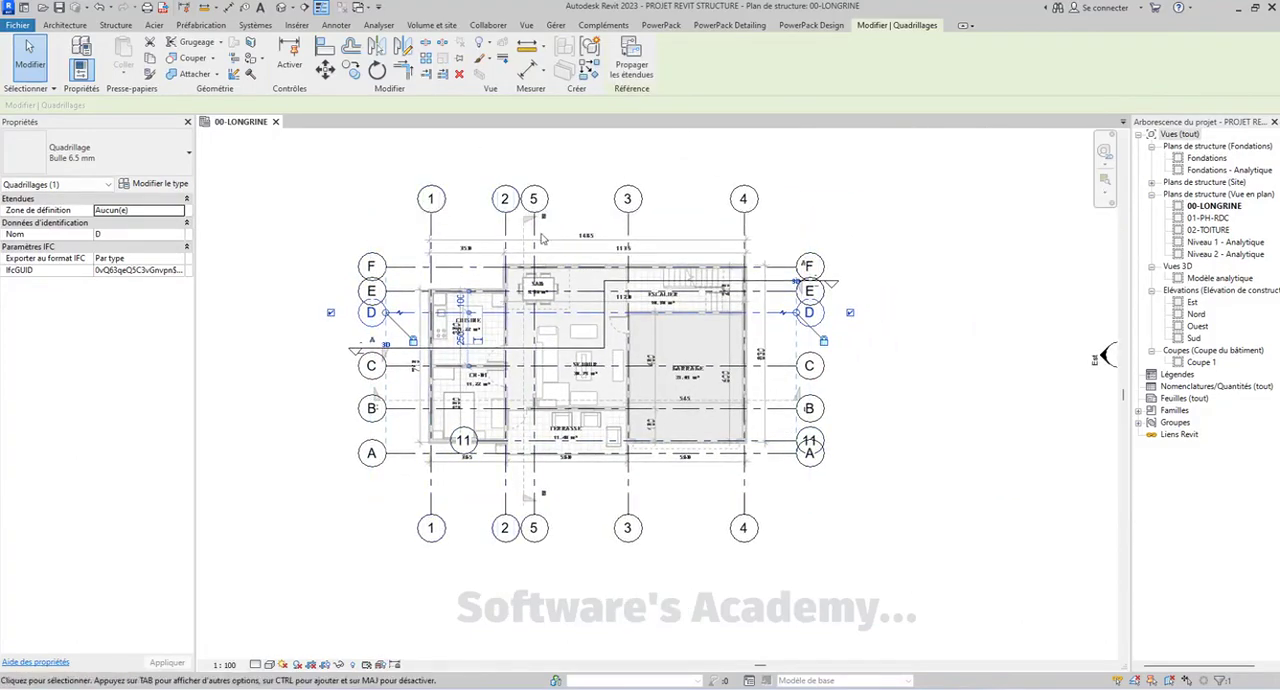
scroll(560, 260, up, 2)
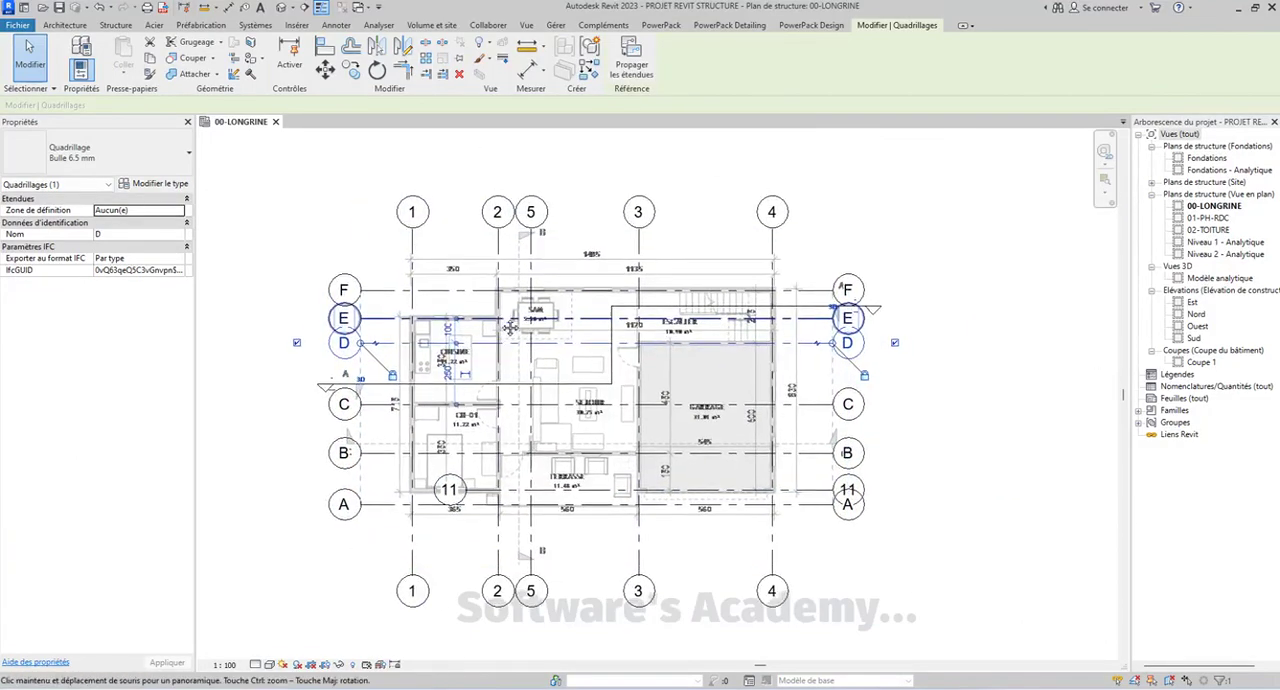
key(Escape)
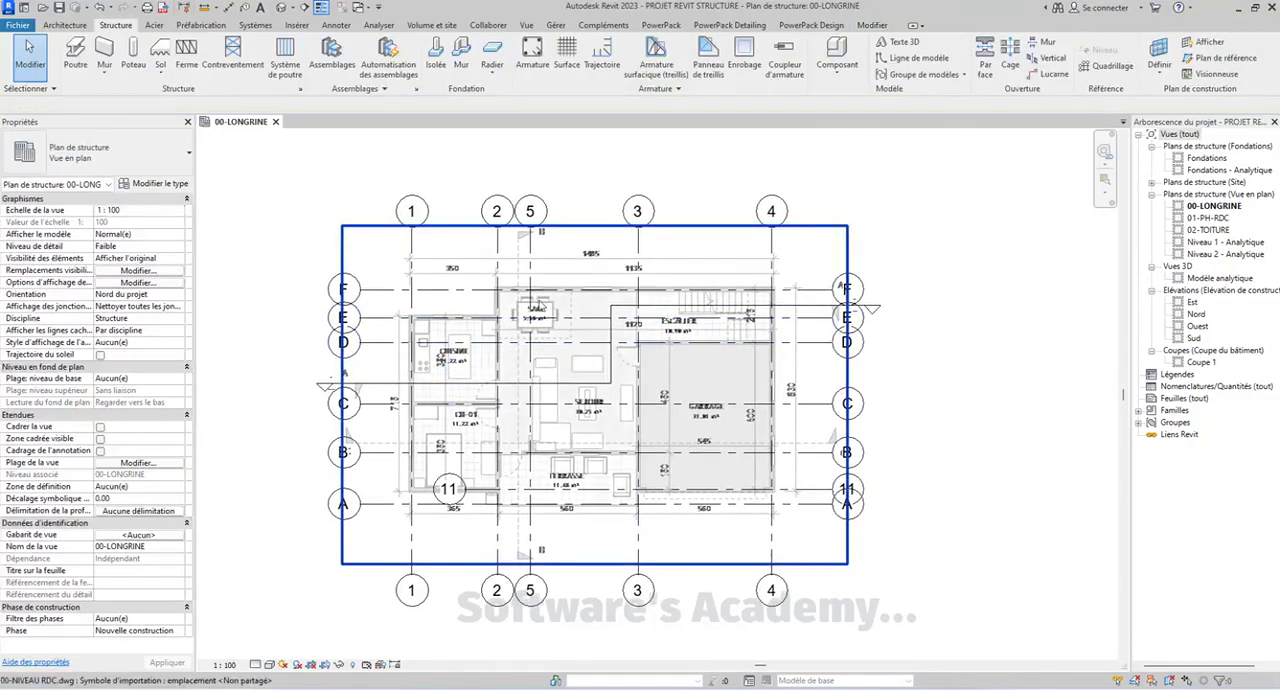
Examine the renamed grid on the ground-floor plan, including vertical grid line 5
click(530, 284)
scroll(530, 262, up, 2)
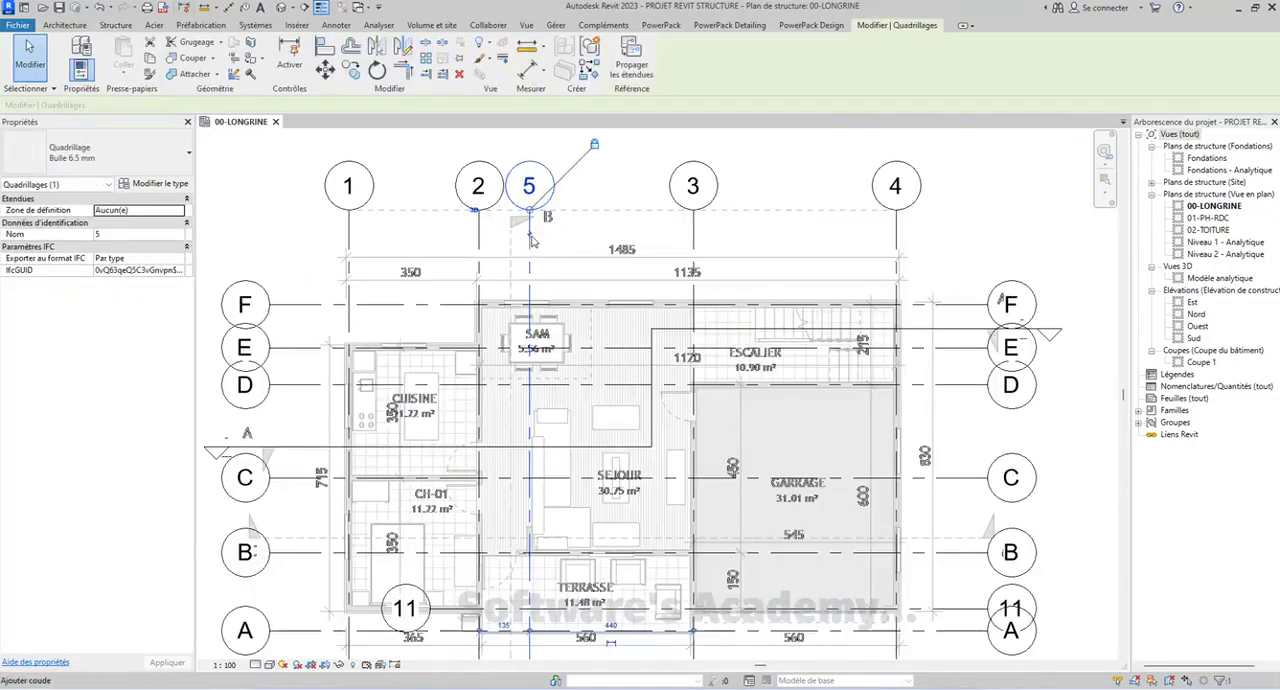
scroll(531, 185, down, 3)
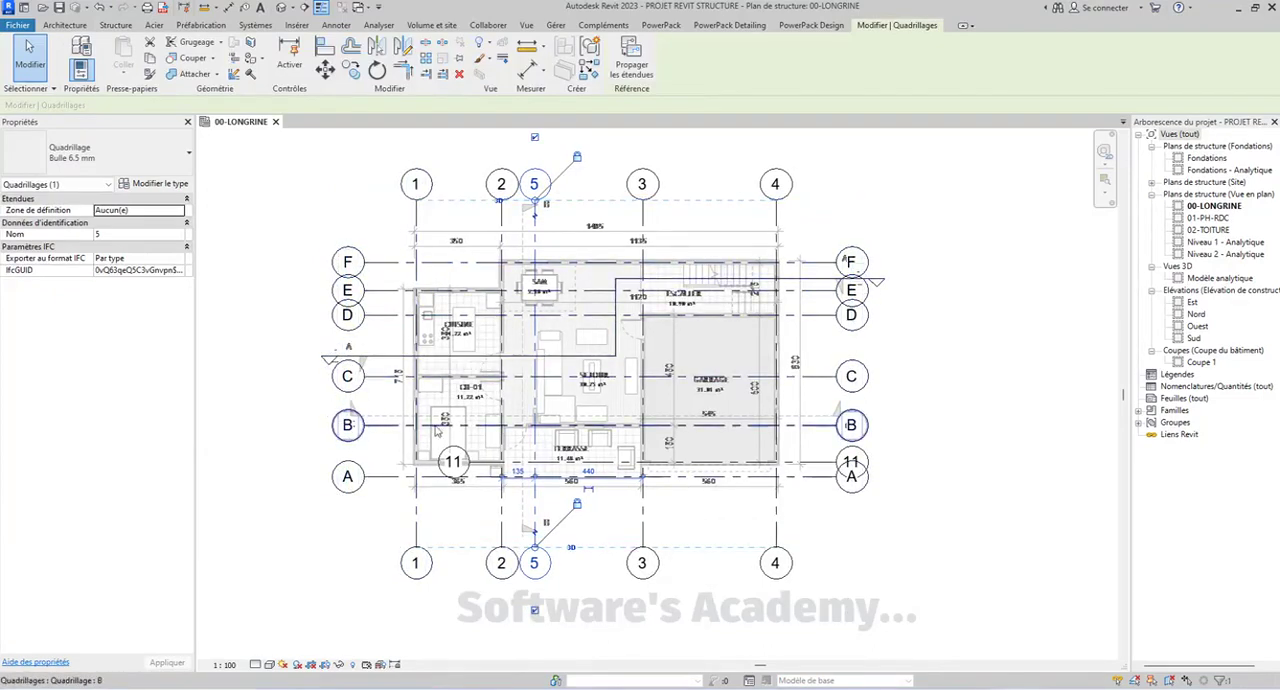
key(Escape)
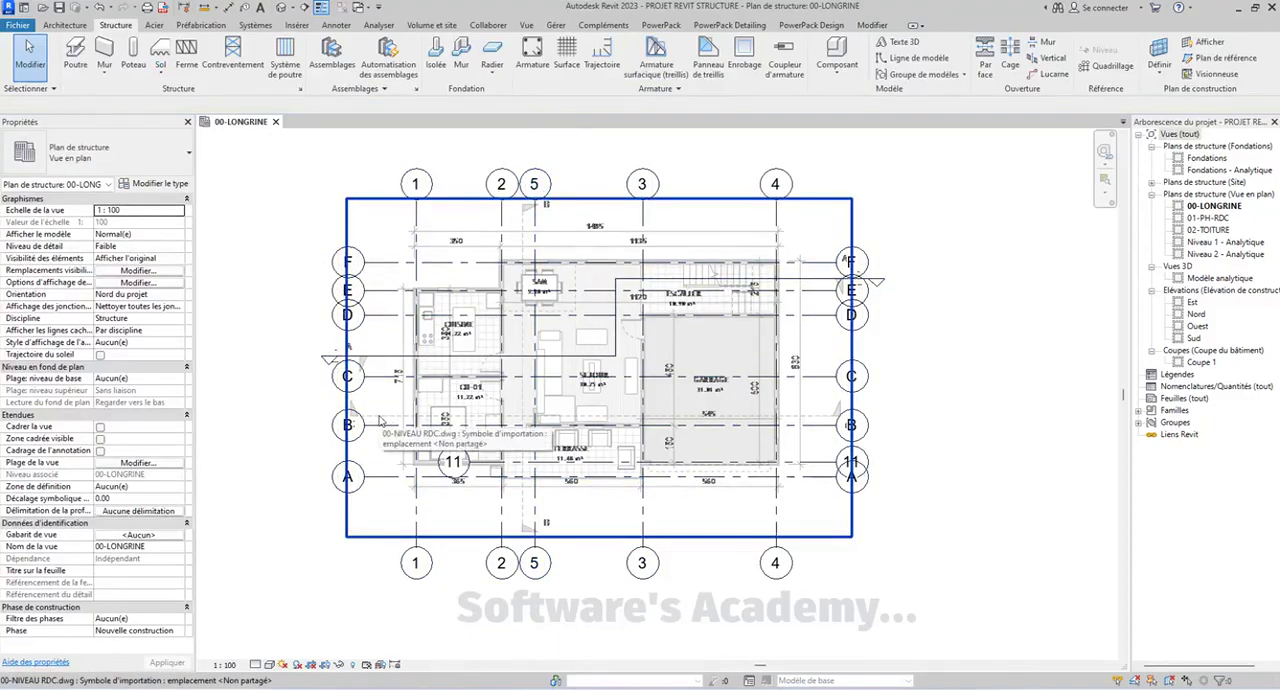
middle_drag(380, 422, 364, 442)
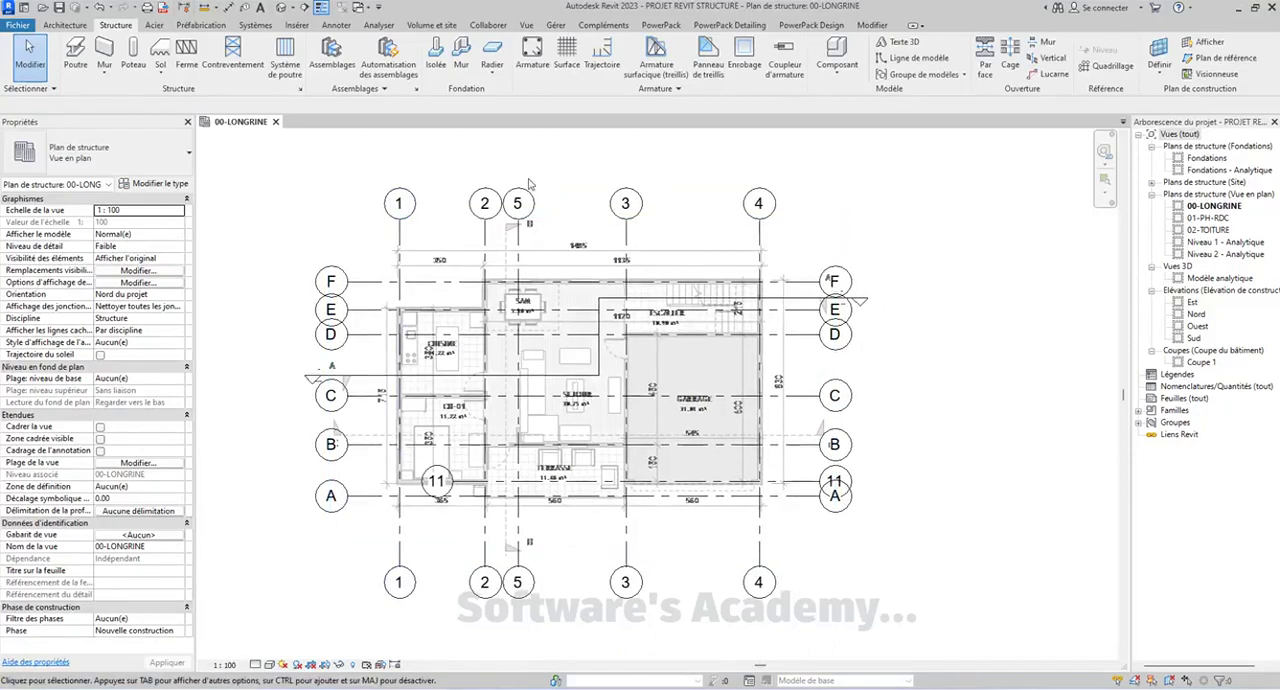
scroll(538, 356, up, 2)
scroll(574, 343, down, 3)
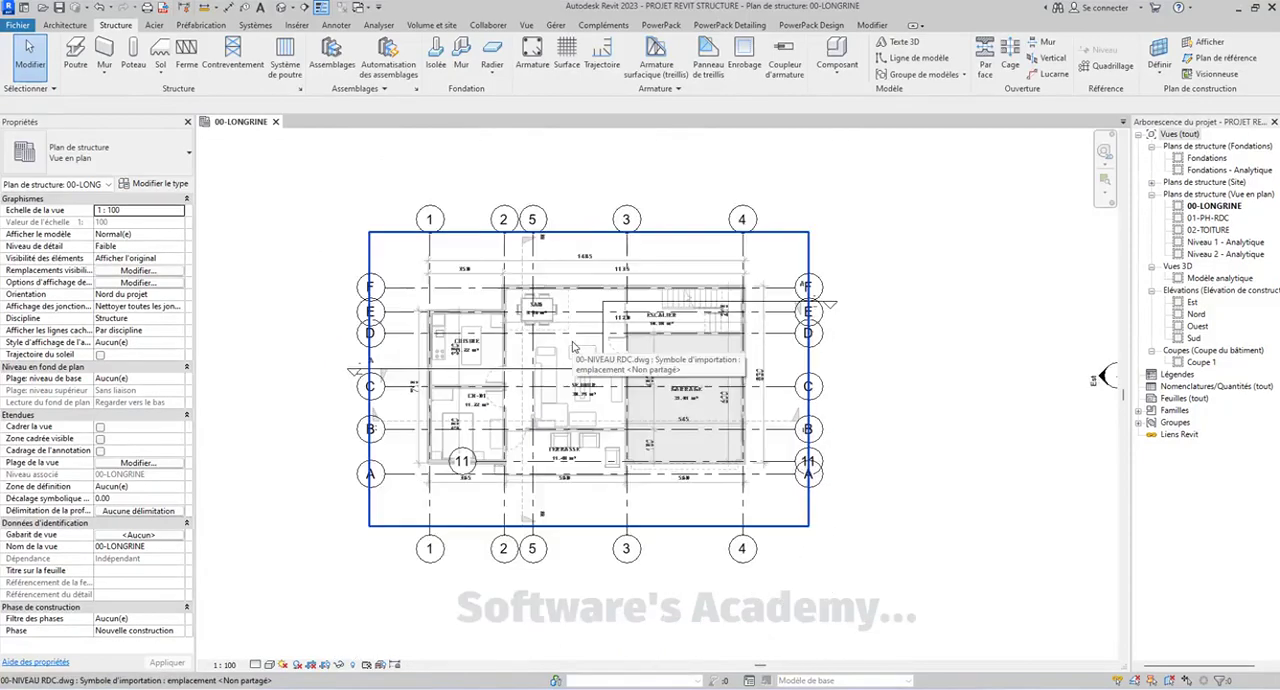
middle_drag(574, 344, 624, 317)
scroll(451, 305, up, 5)
scroll(606, 314, down, 4)
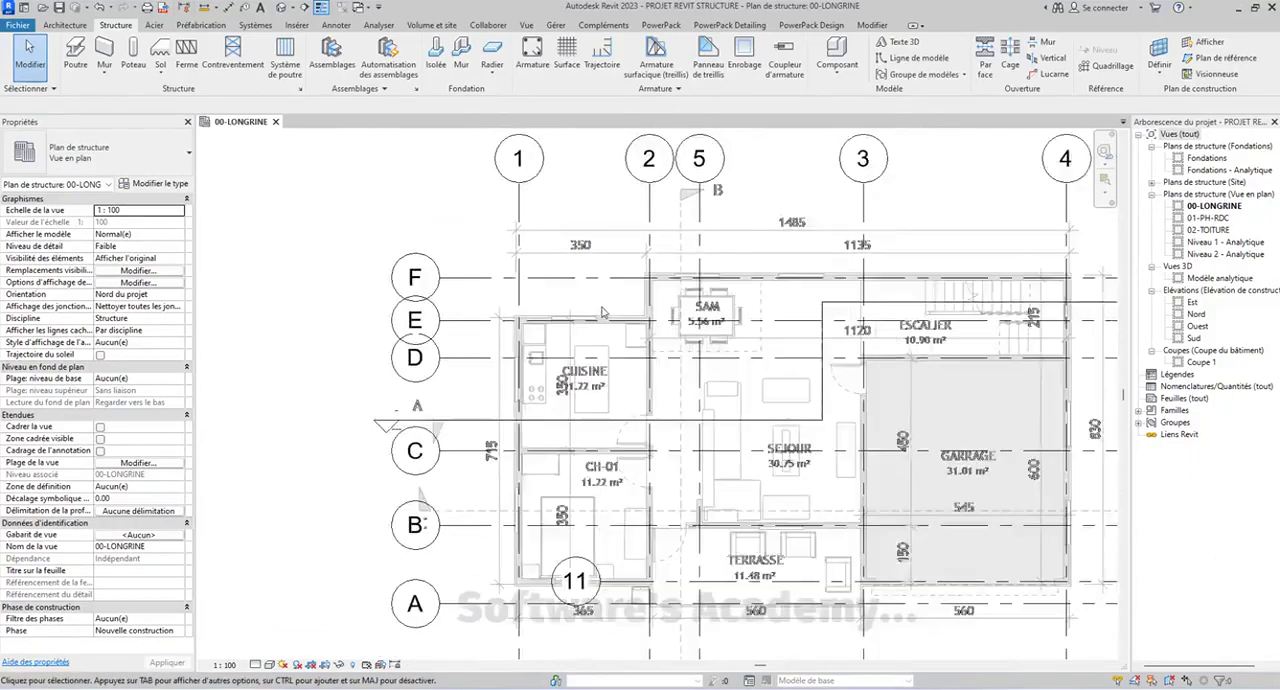
Open the 01-PH-RDC plan and override its imported DWG's graphics by element to halftone
double_click(1207, 218)
scroll(610, 355, up, 3)
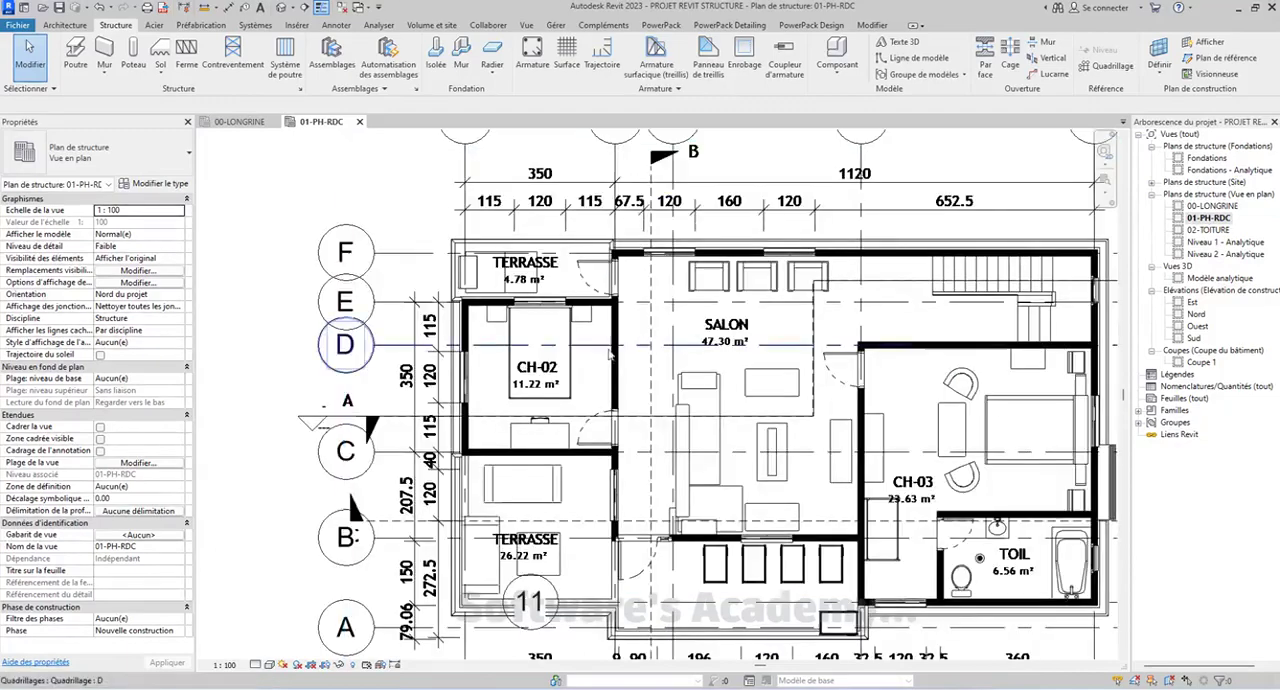
click(609, 337)
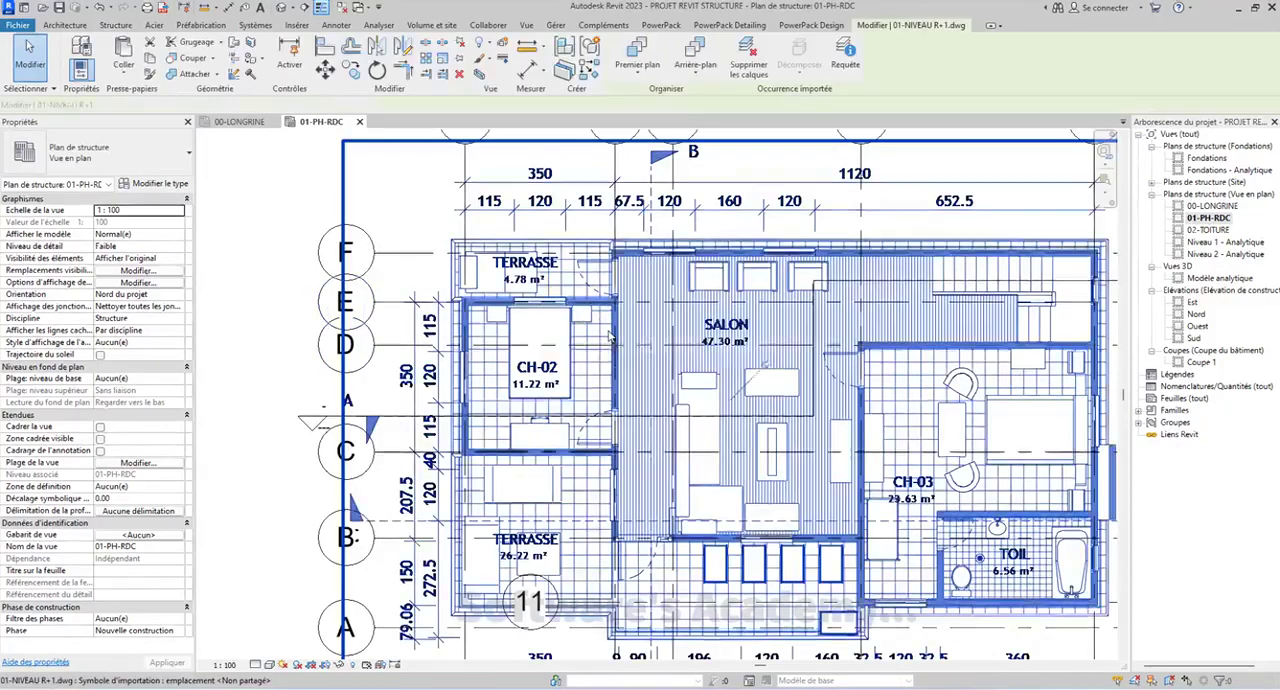
right_click(609, 337)
mouse_move(701, 418)
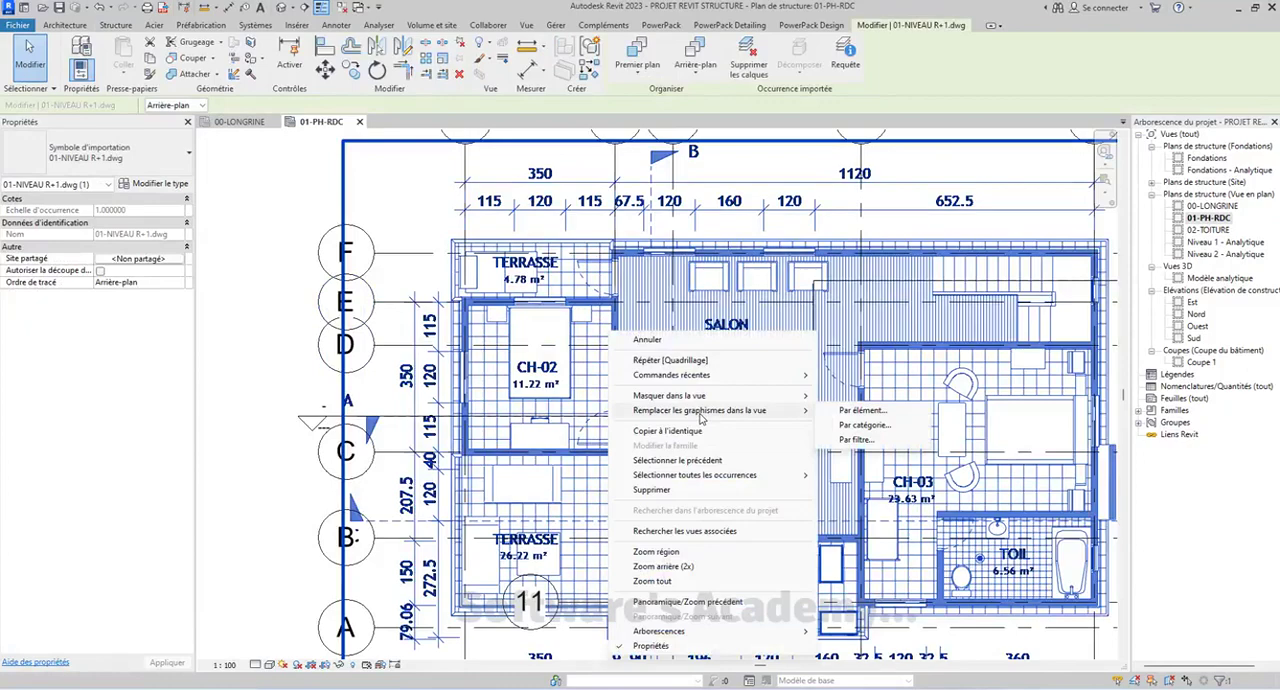
click(870, 412)
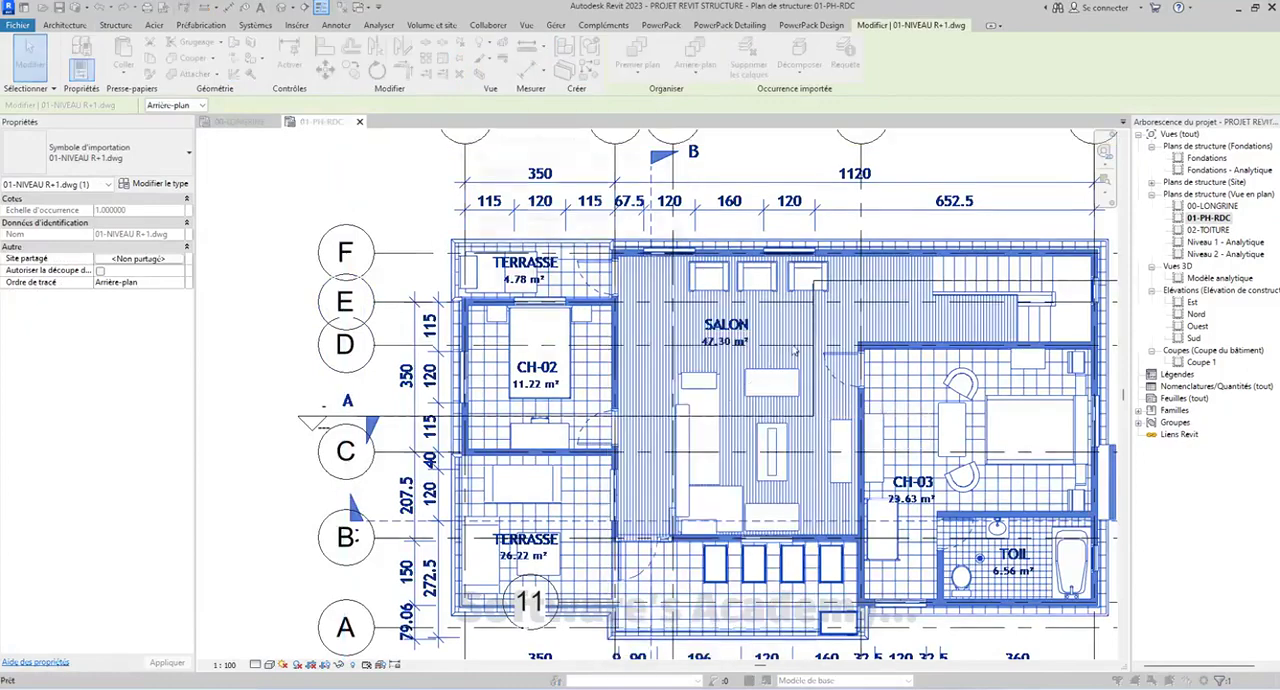
click(652, 244)
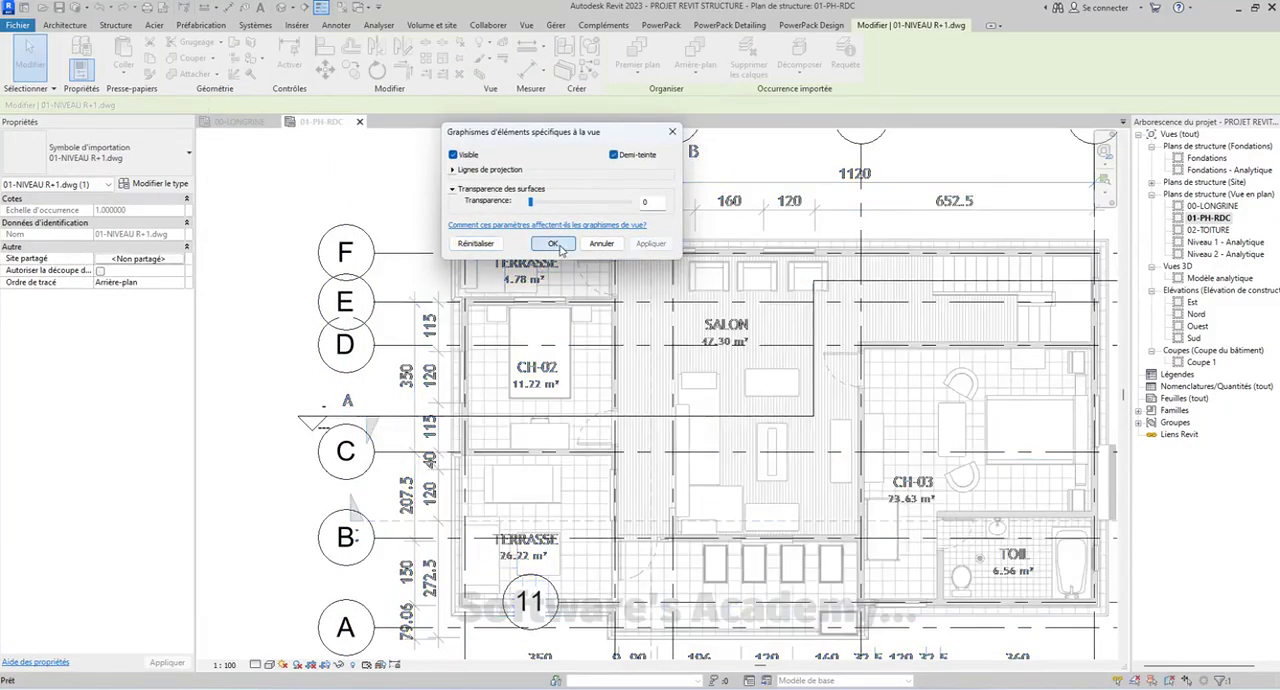
click(552, 243)
scroll(609, 303, down, 4)
click(313, 383)
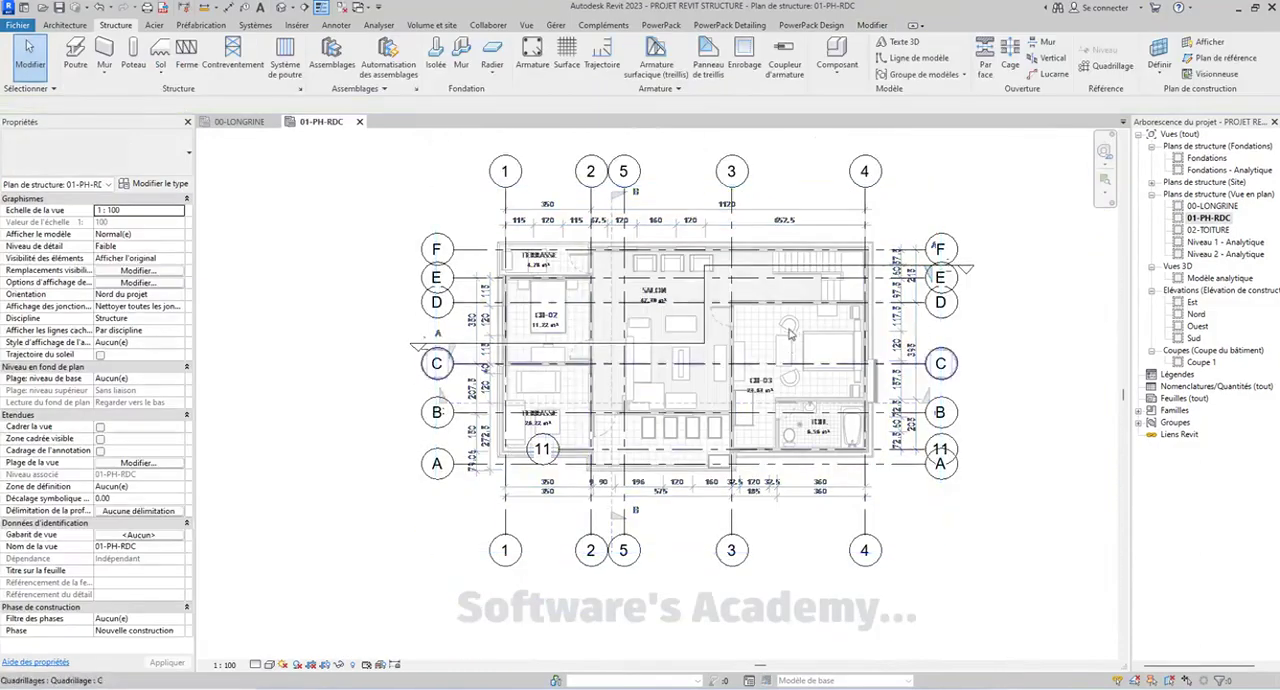
Open the 02-TOITURE plan and override its imported roof DWG's graphics by element to halftone
double_click(1207, 230)
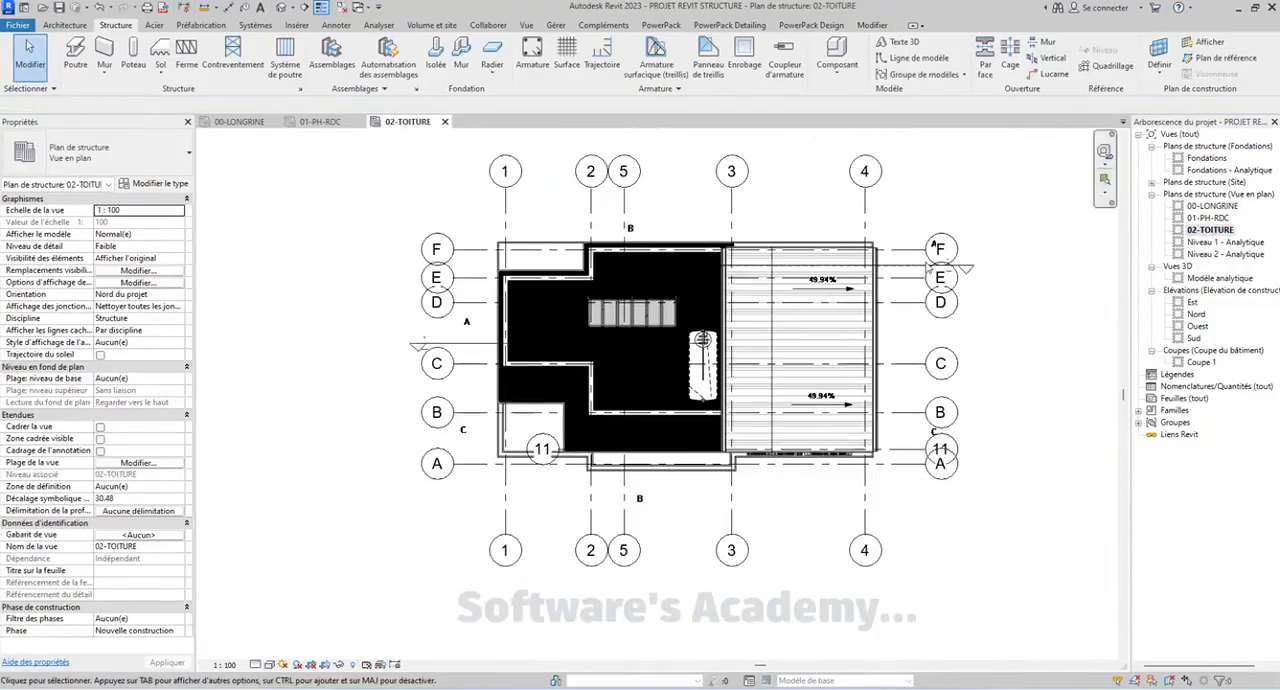
click(612, 358)
right_click(612, 358)
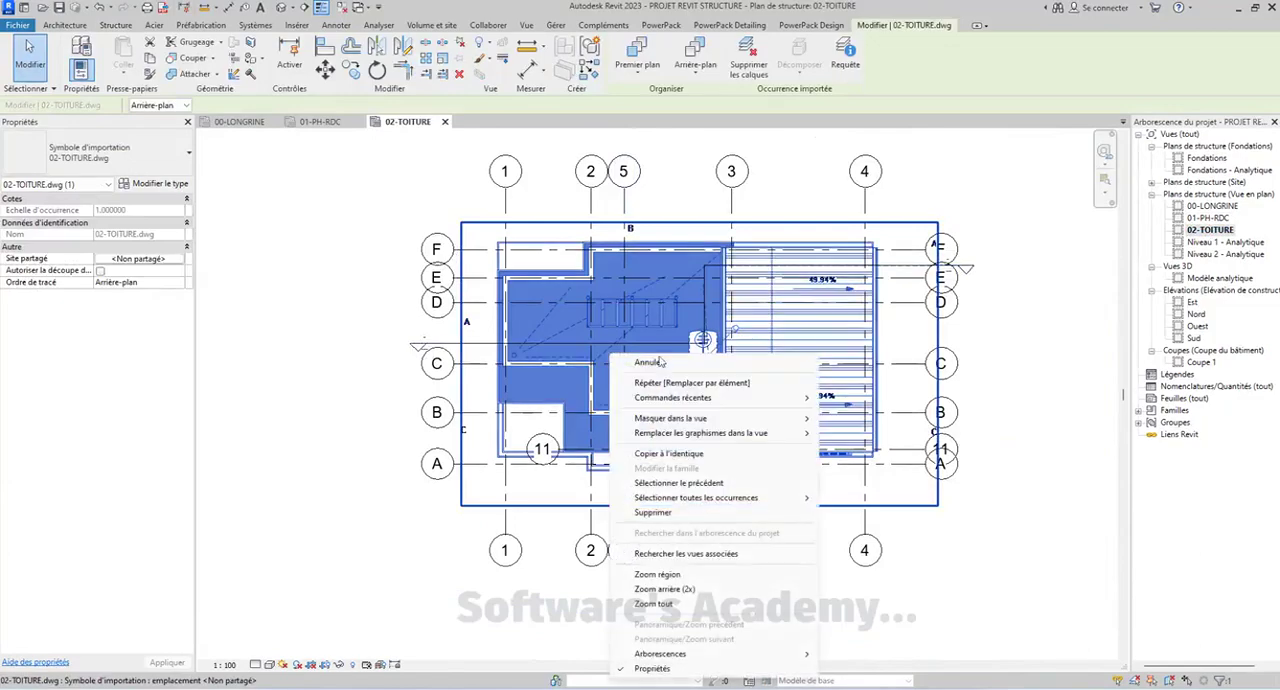
mouse_move(704, 431)
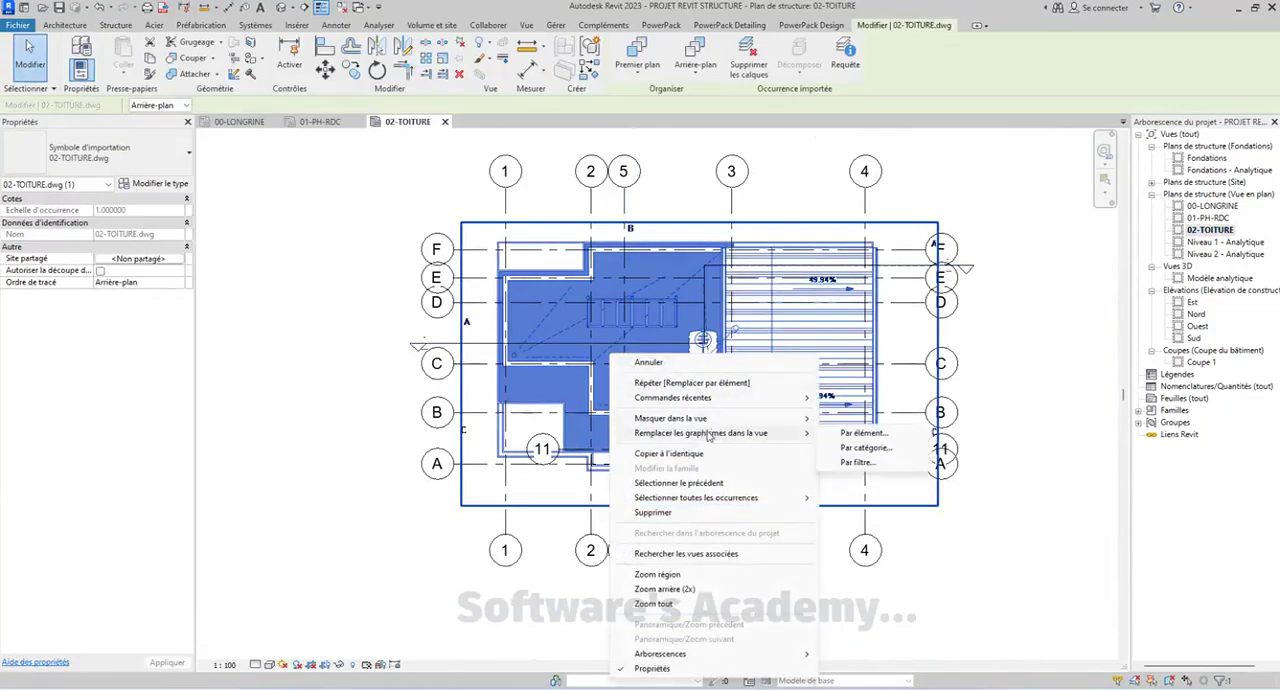
click(856, 436)
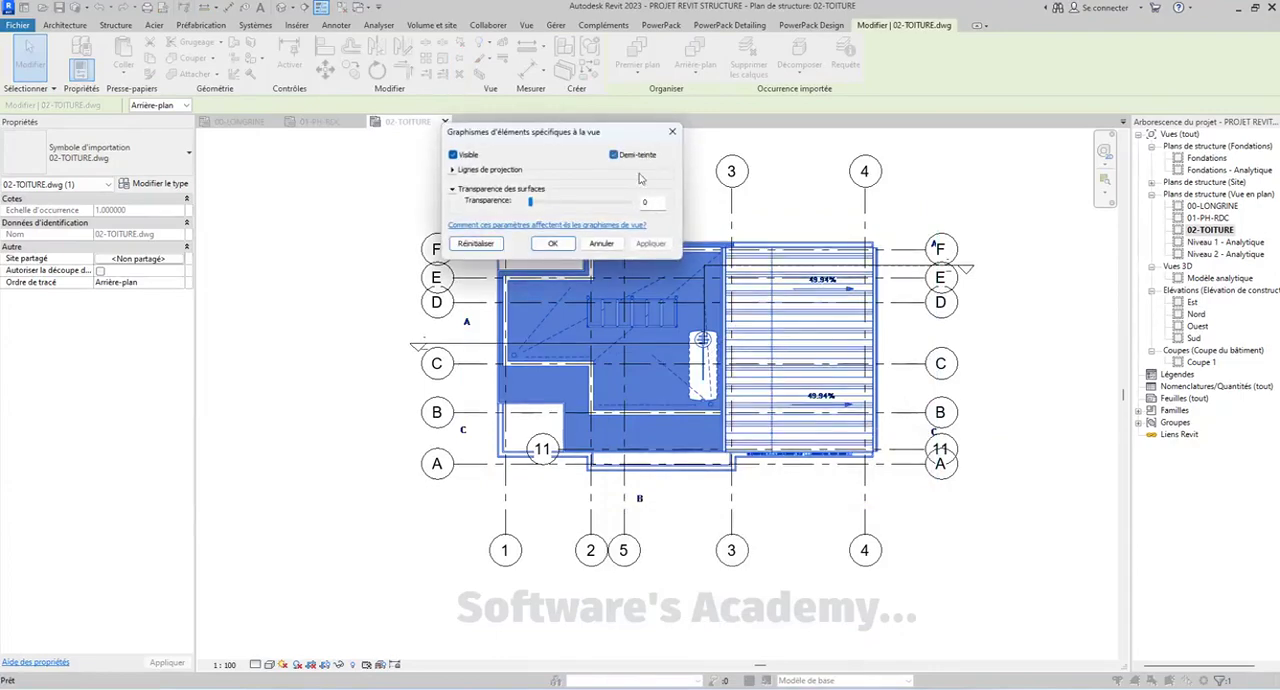
click(650, 244)
click(552, 243)
click(779, 201)
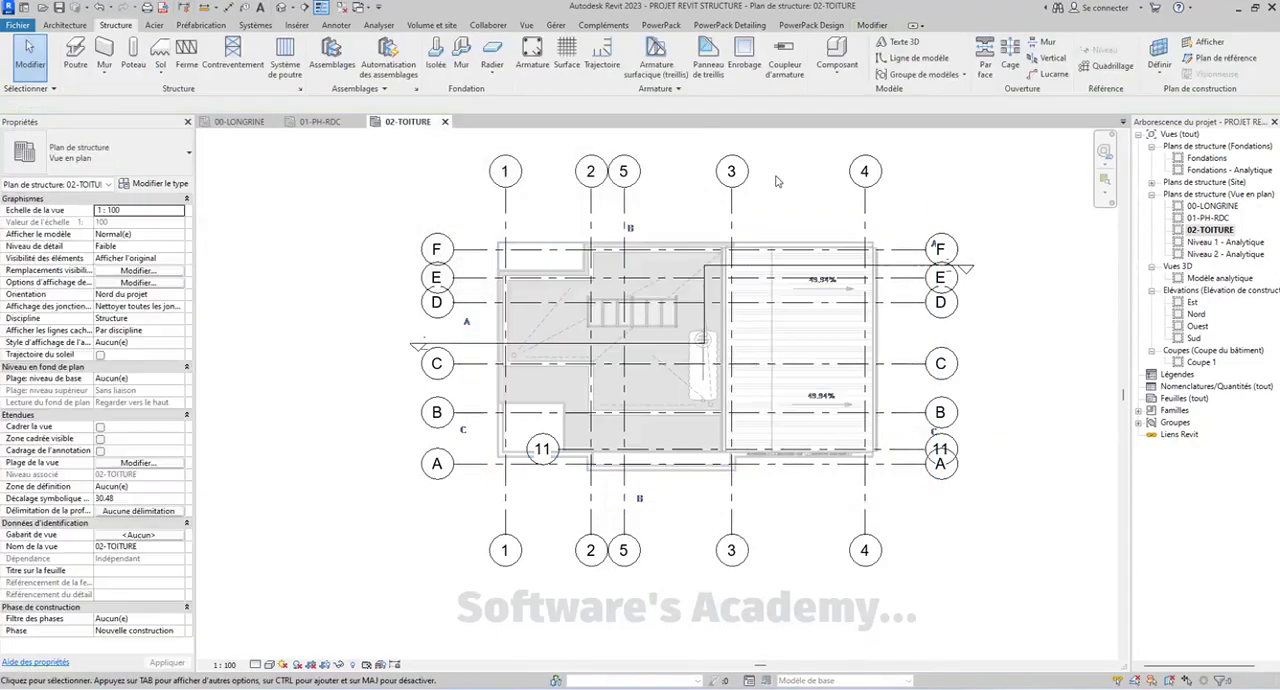
Hide the stepped section line, by element, in the 02-TOITURE plan
middle_drag(779, 201, 776, 211)
middle_drag(890, 271, 923, 295)
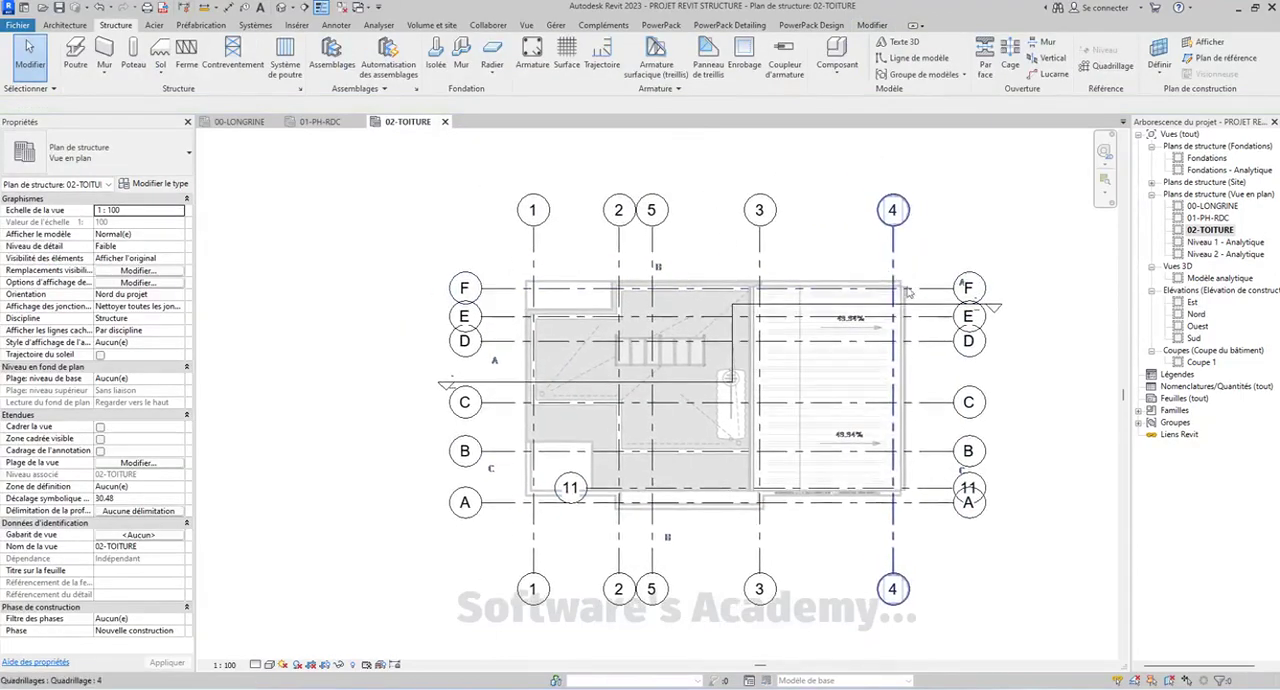
middle_drag(721, 291, 696, 275)
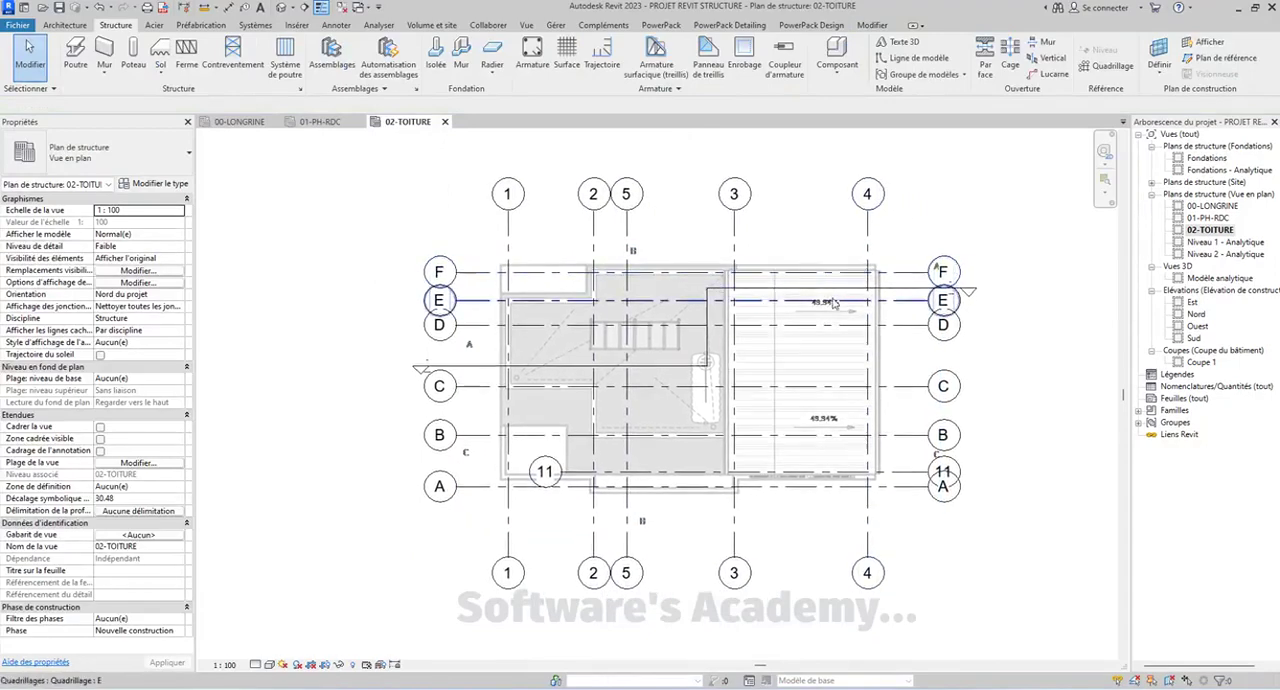
click(826, 292)
right_click(846, 290)
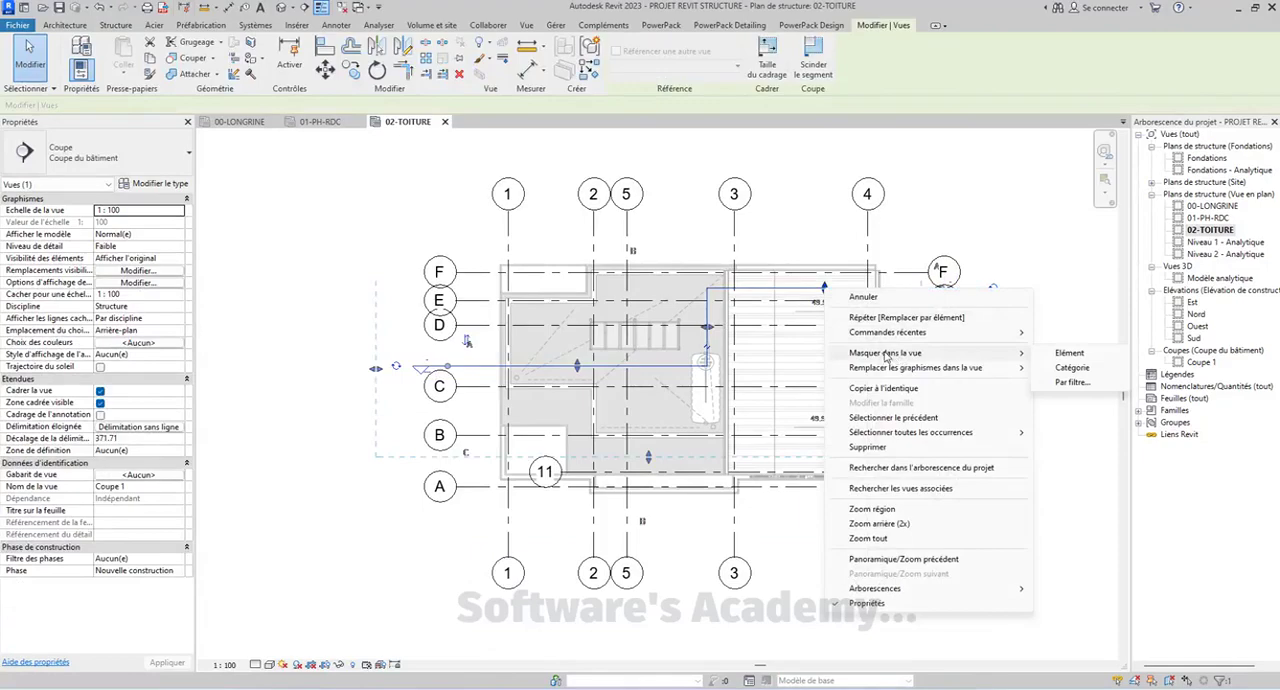
click(1085, 356)
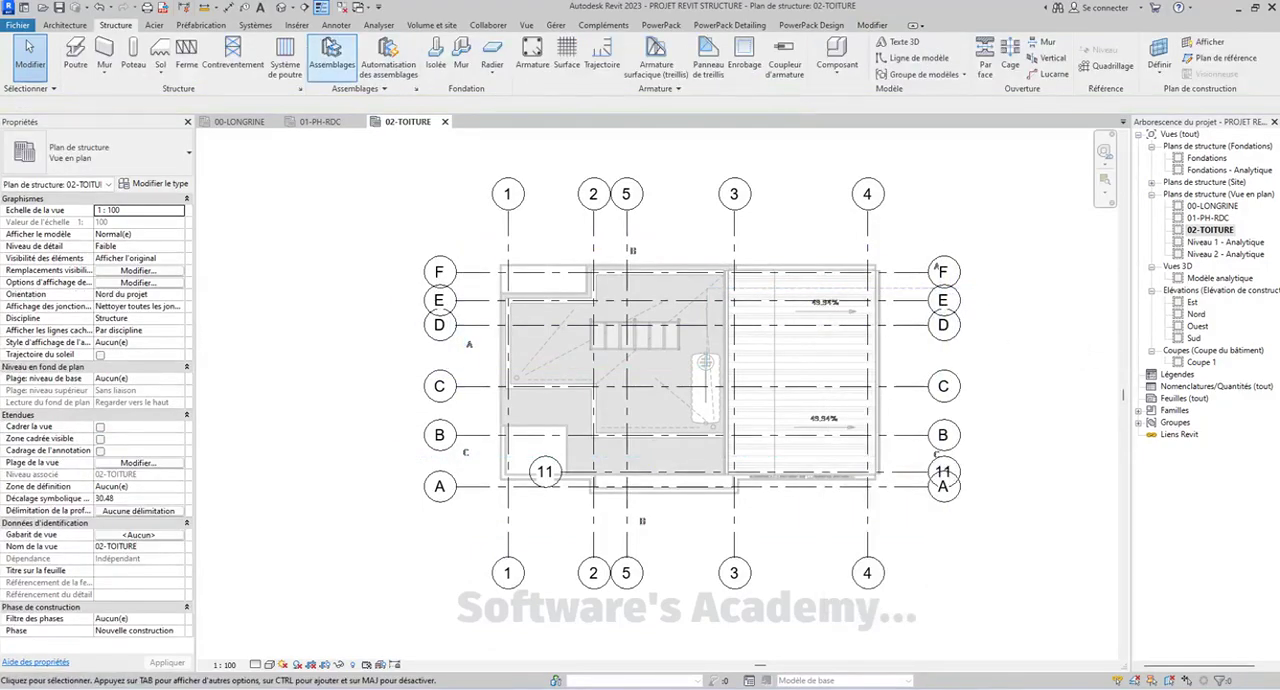
Hide the stepped section line in the 01-PH-RDC plan by repeating the hide-elements command
click(322, 122)
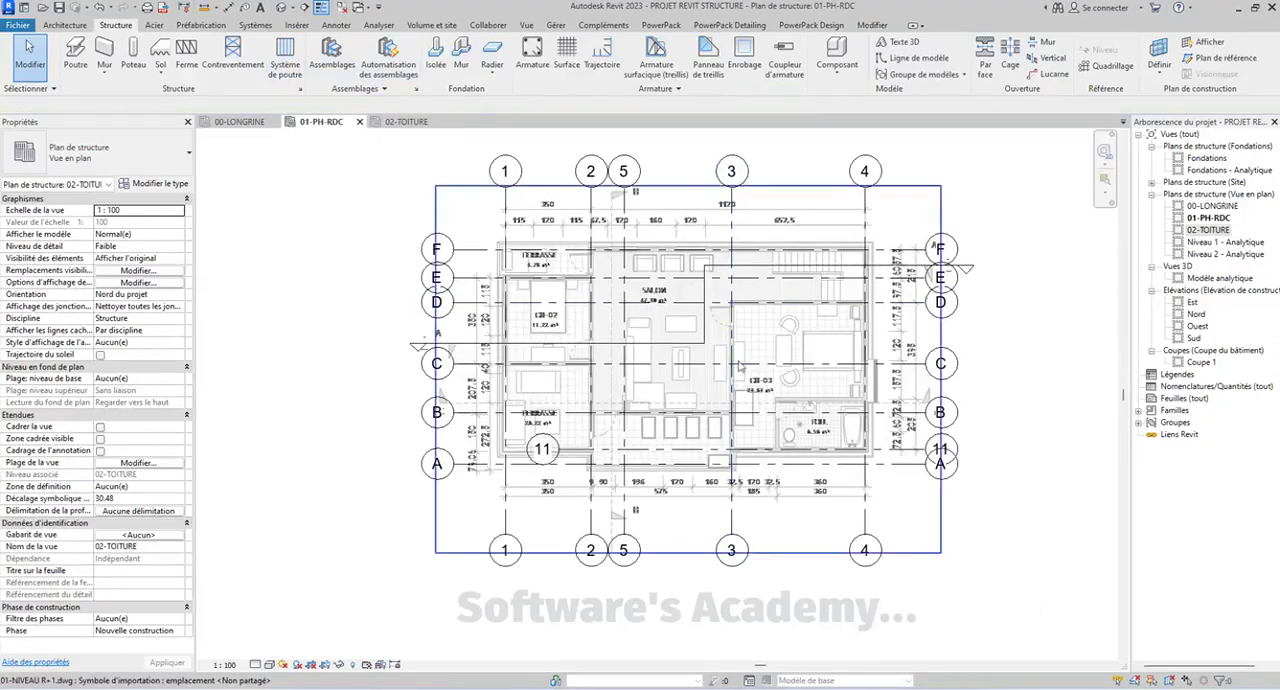
click(768, 268)
right_click(768, 268)
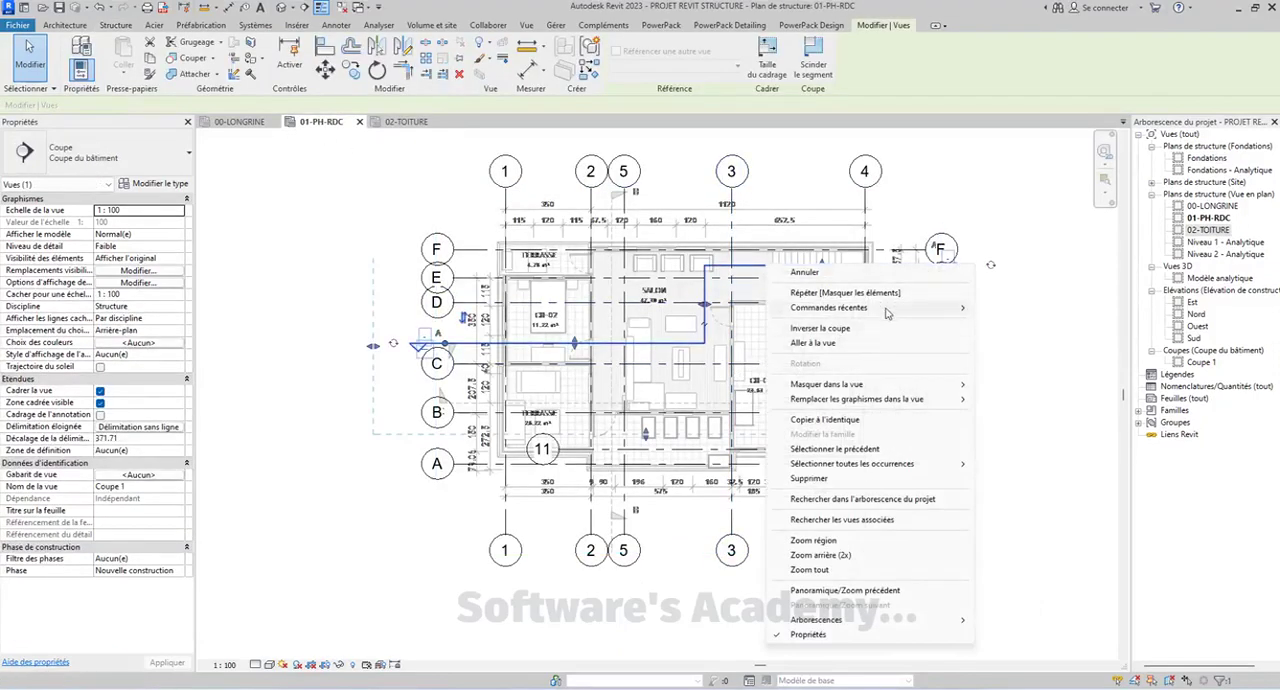
click(845, 292)
Hide the stepped section line in the 00-LONGRINE plan
click(239, 121)
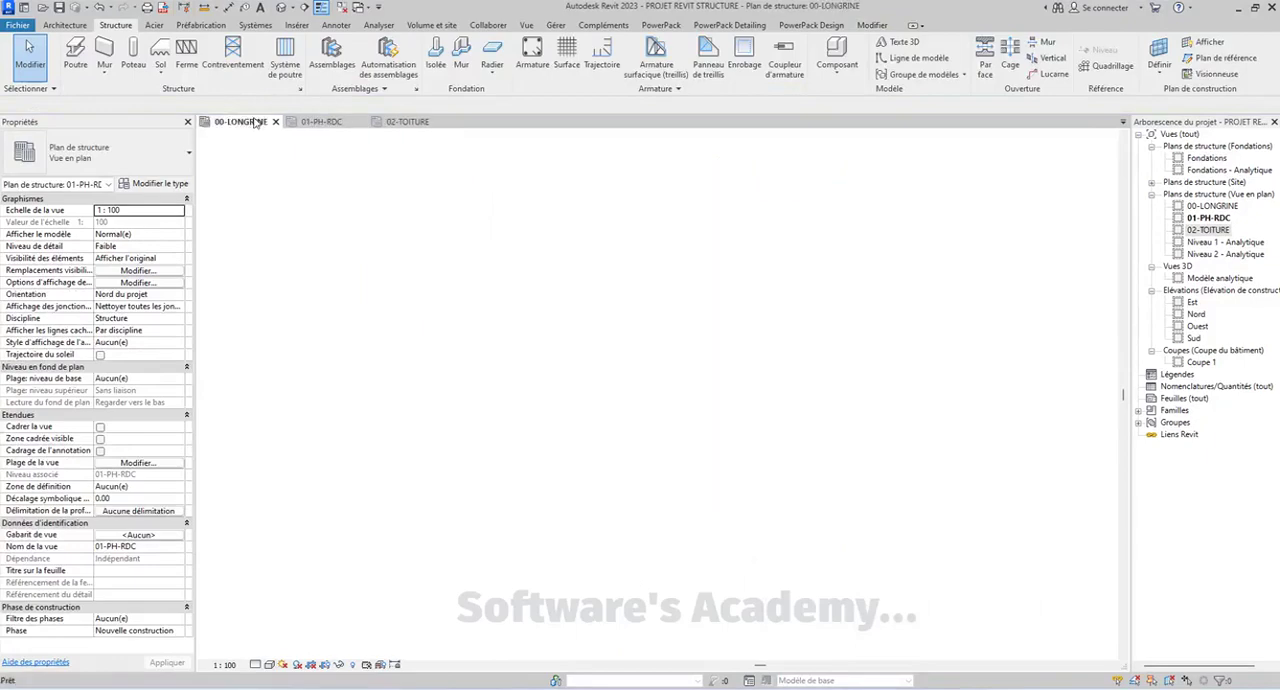
click(695, 383)
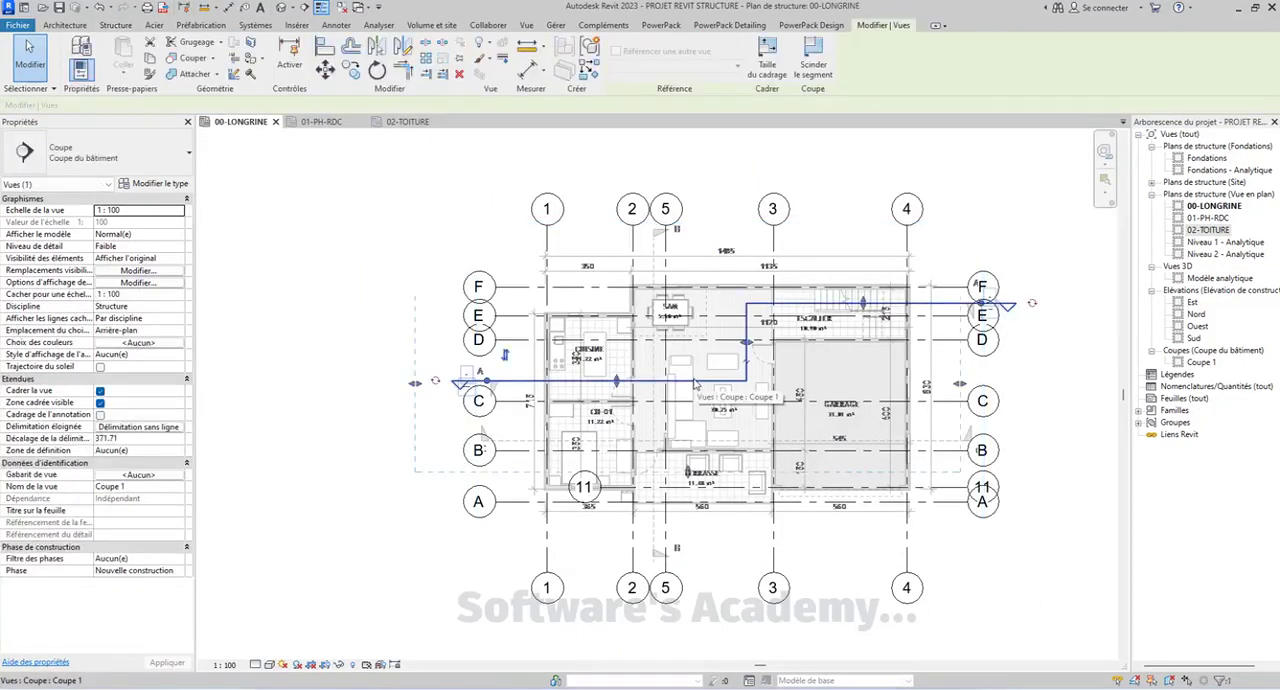
right_click(698, 383)
mouse_move(795, 430)
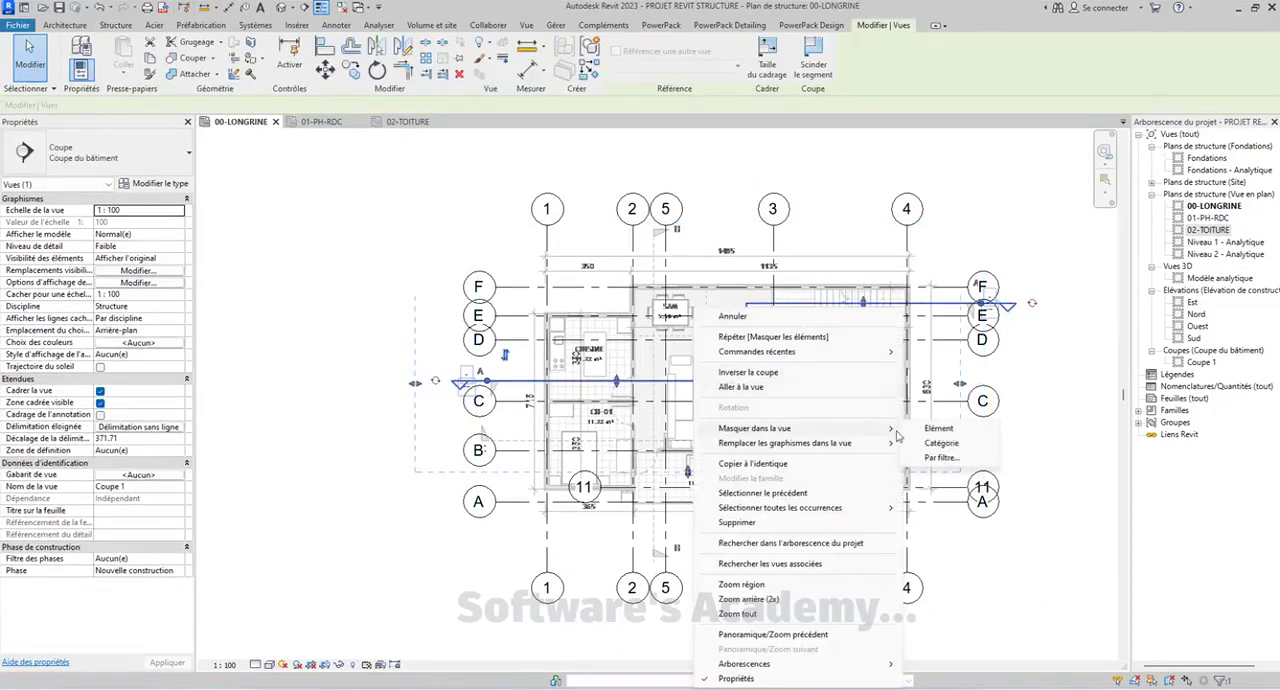
click(950, 441)
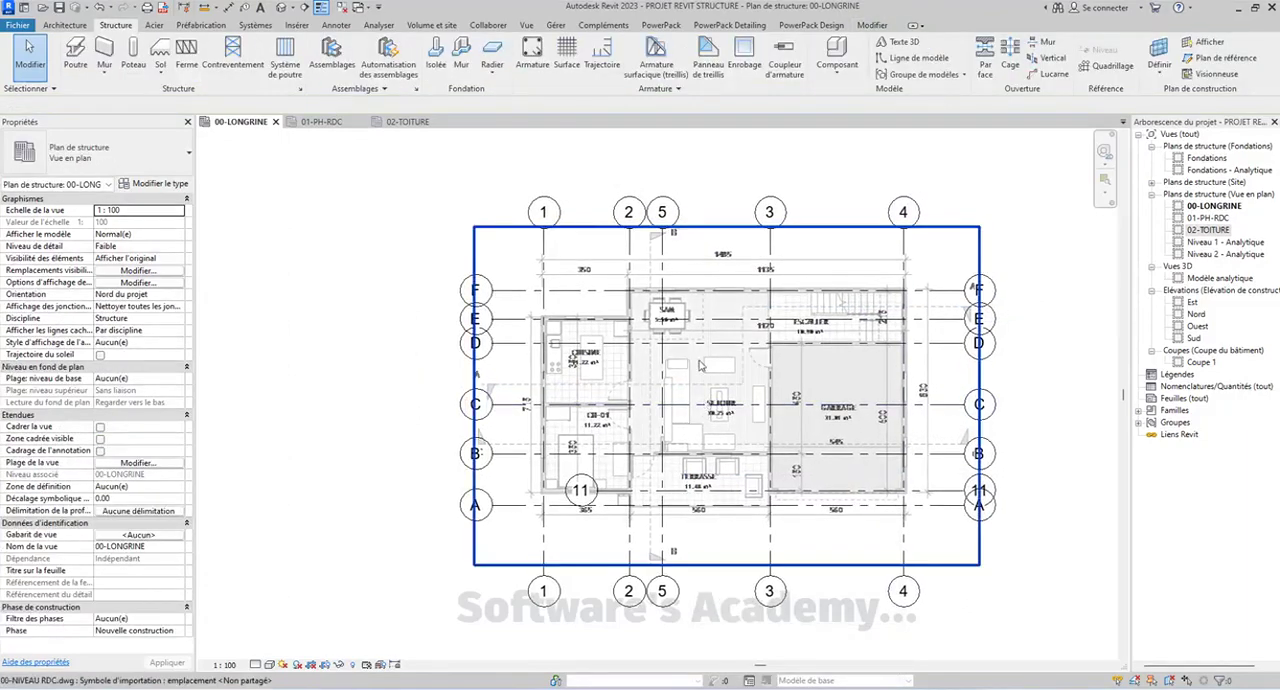
middle_drag(327, 480, 265, 515)
click(225, 665)
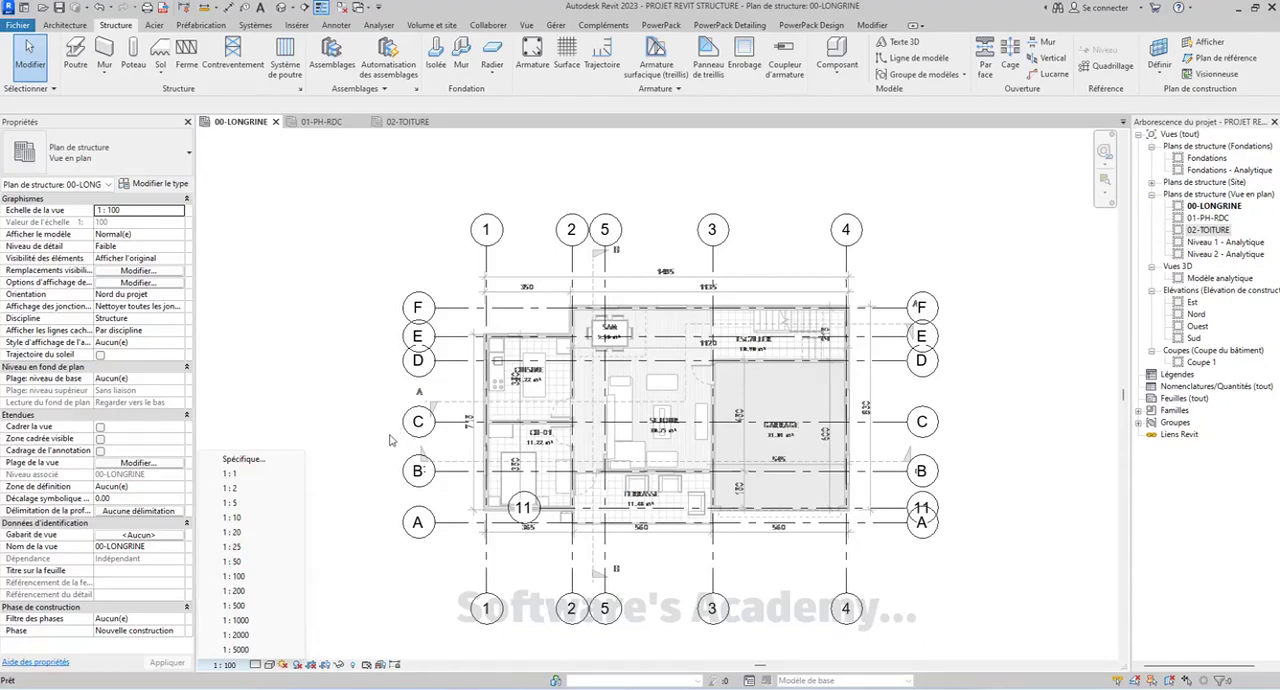
click(618, 466)
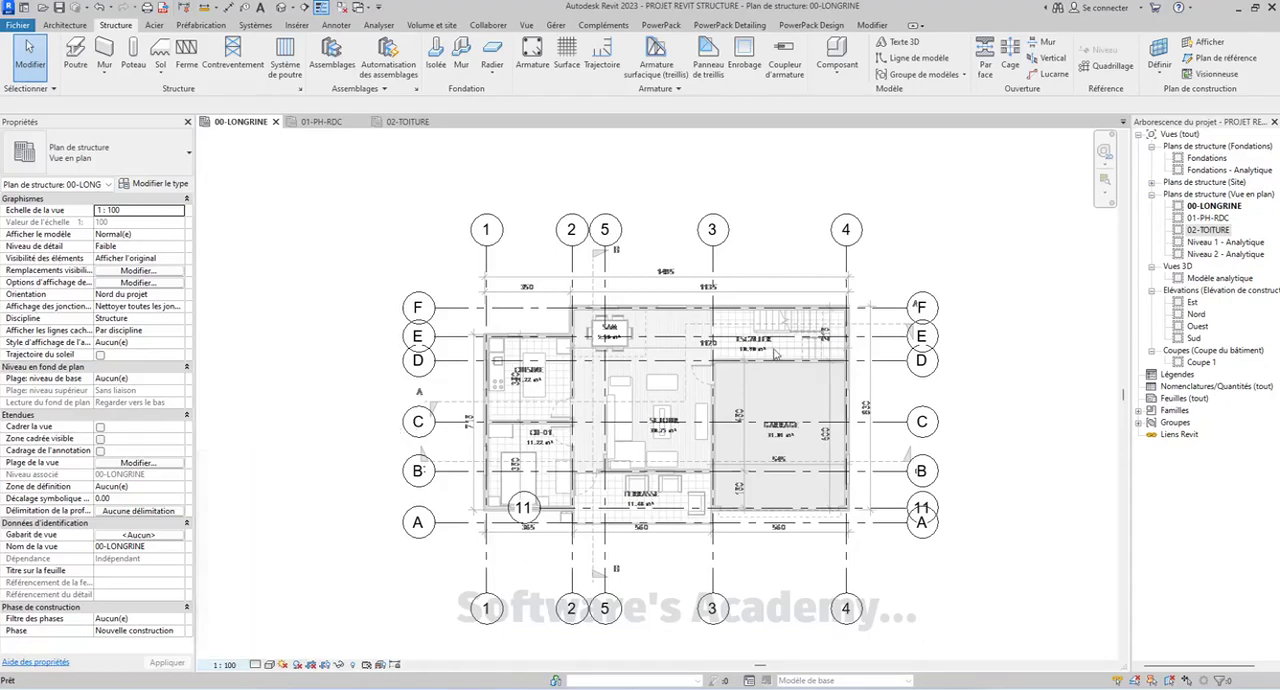
scroll(697, 332, down, 3)
scroll(697, 332, up, 3)
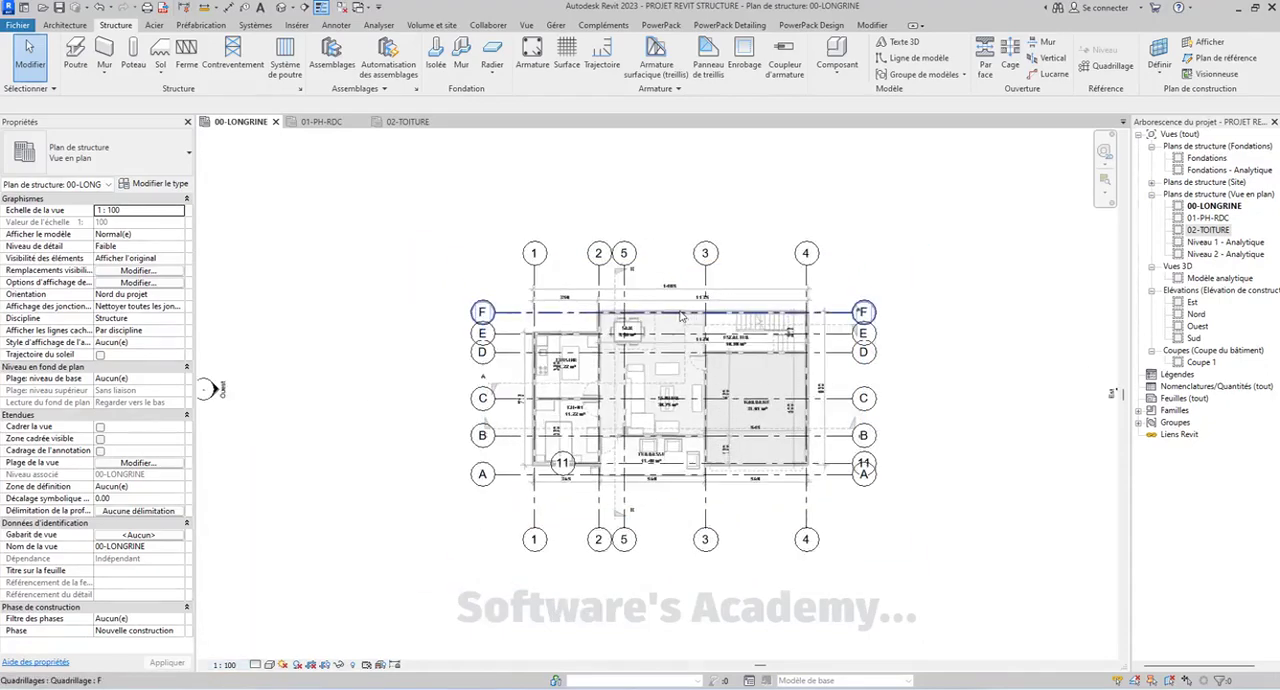
middle_drag(491, 382, 519, 310)
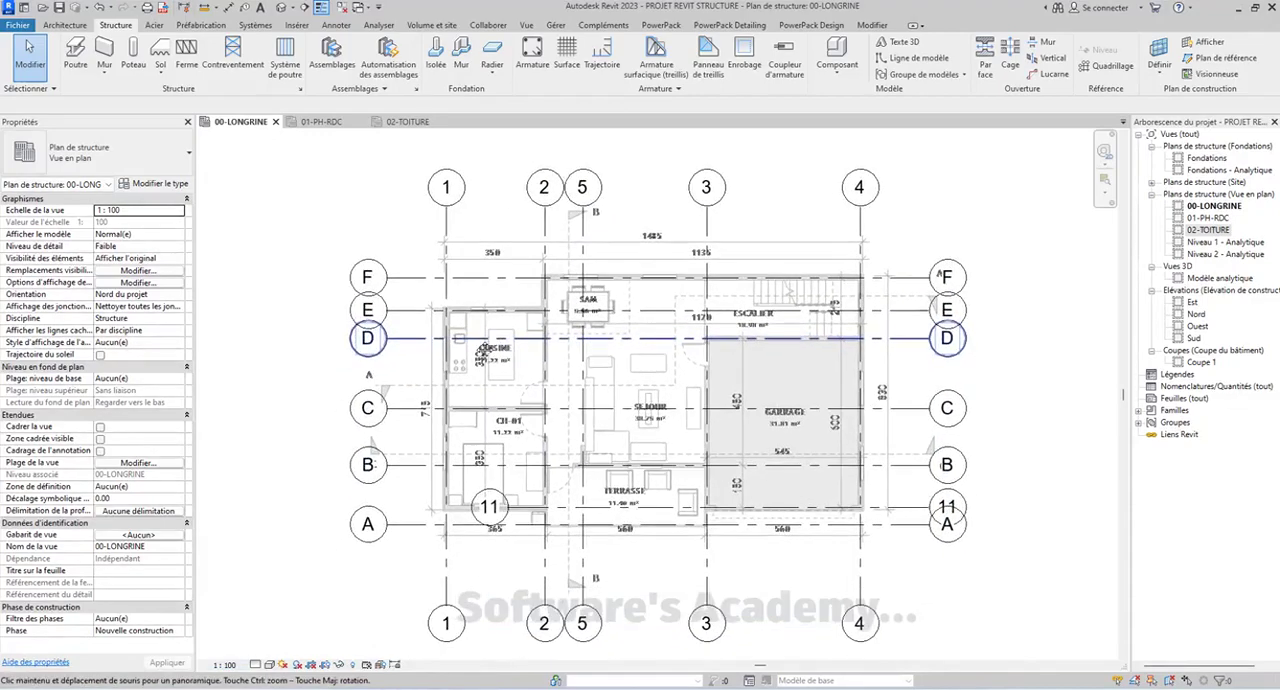
scroll(540, 404, up, 3)
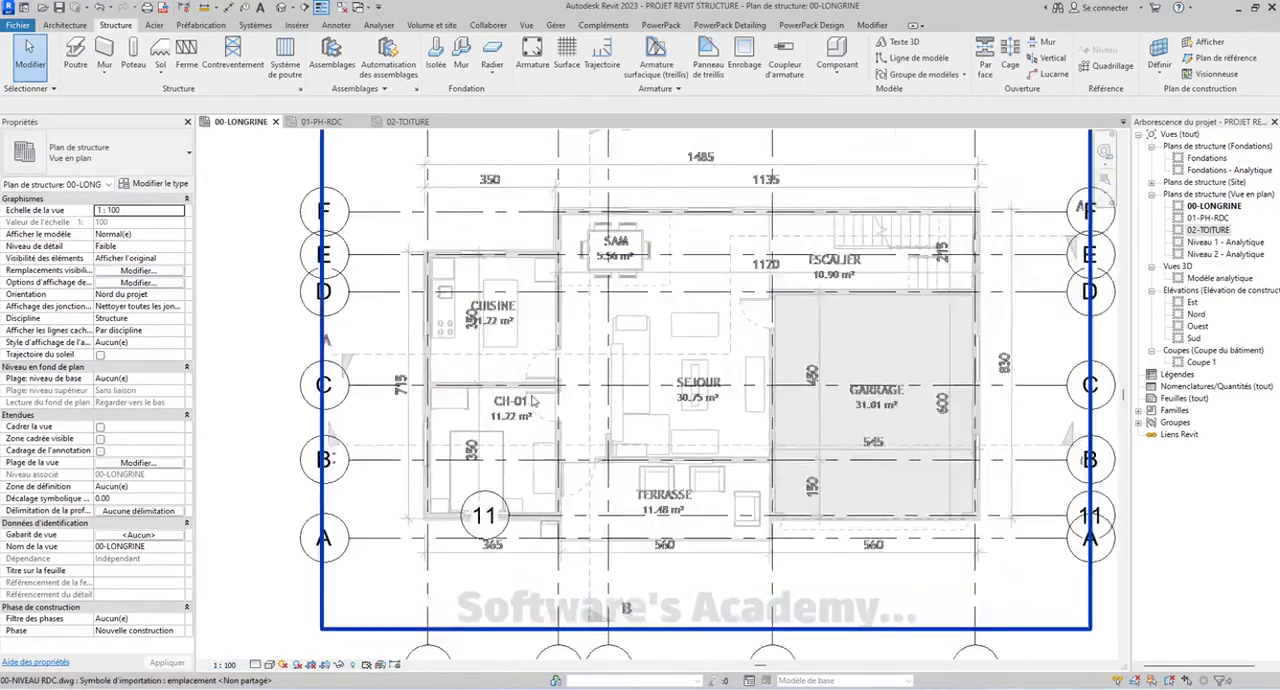
scroll(535, 413, down, 2)
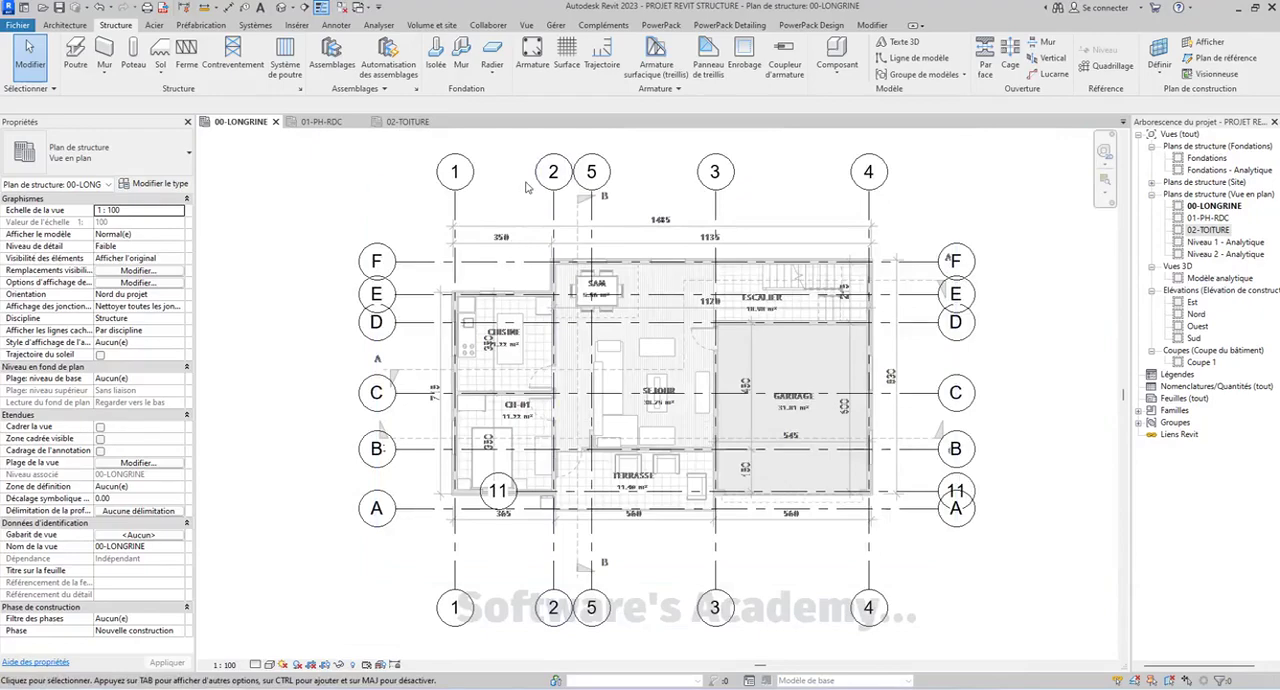
middle_drag(524, 376, 478, 332)
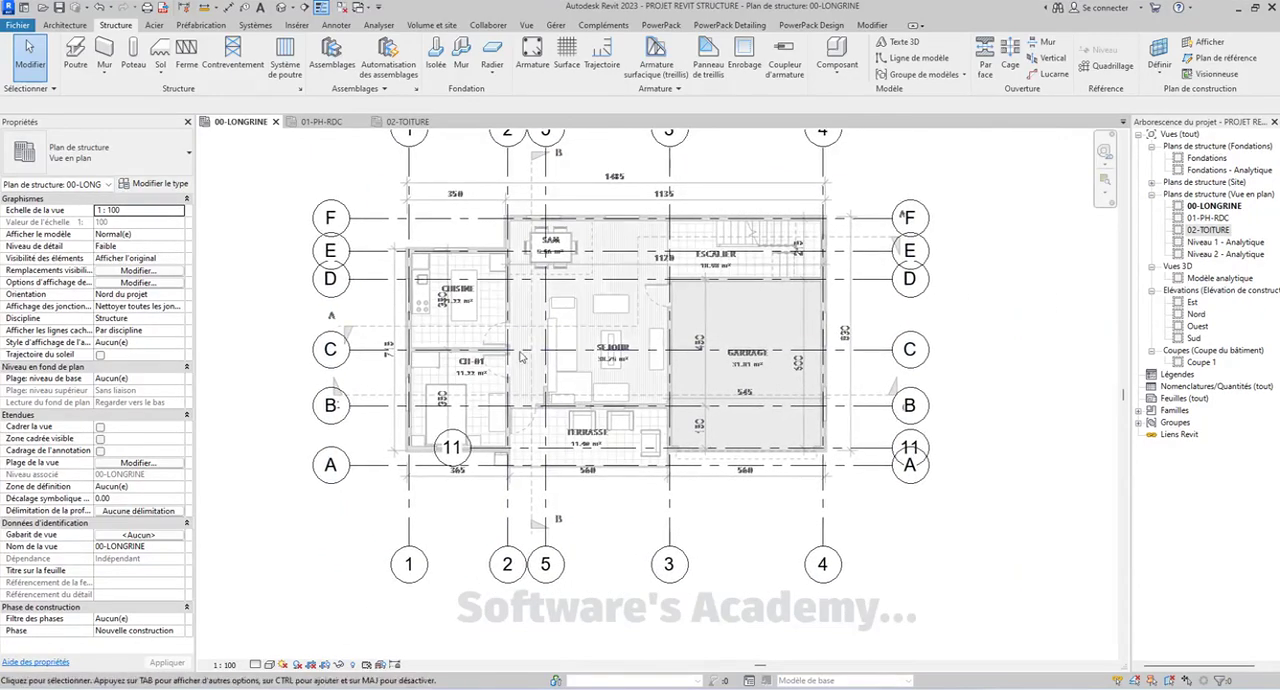
click(226, 664)
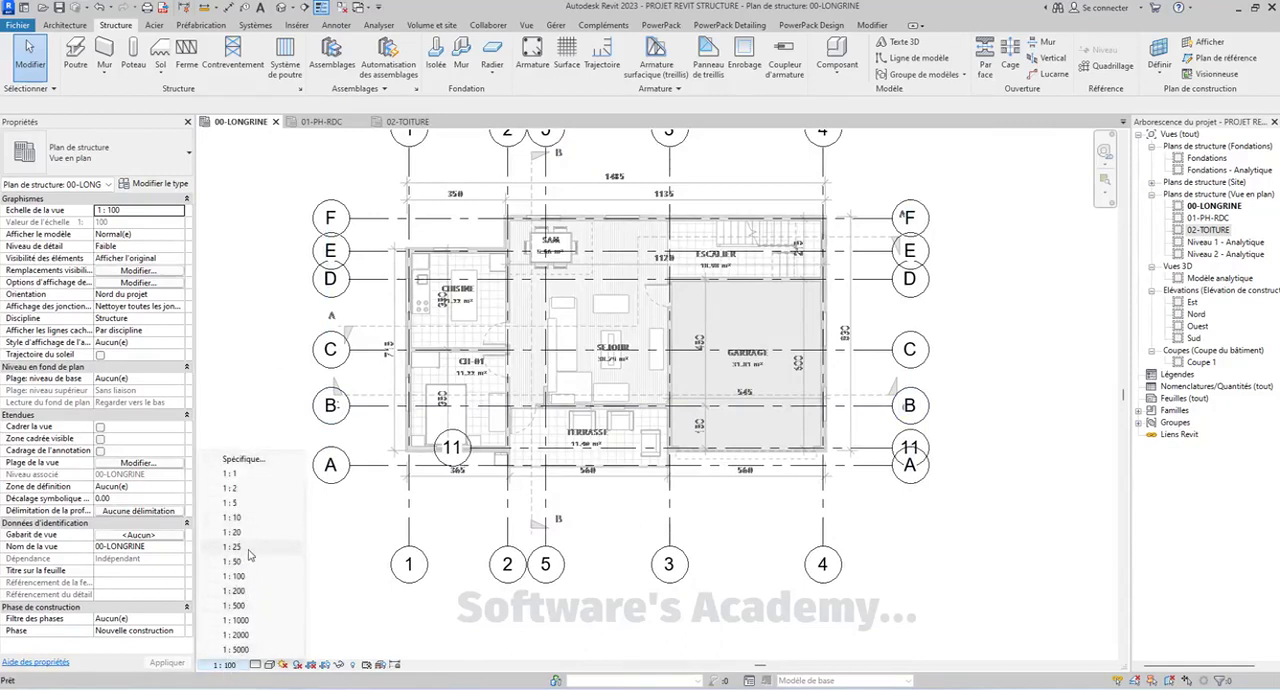
click(530, 188)
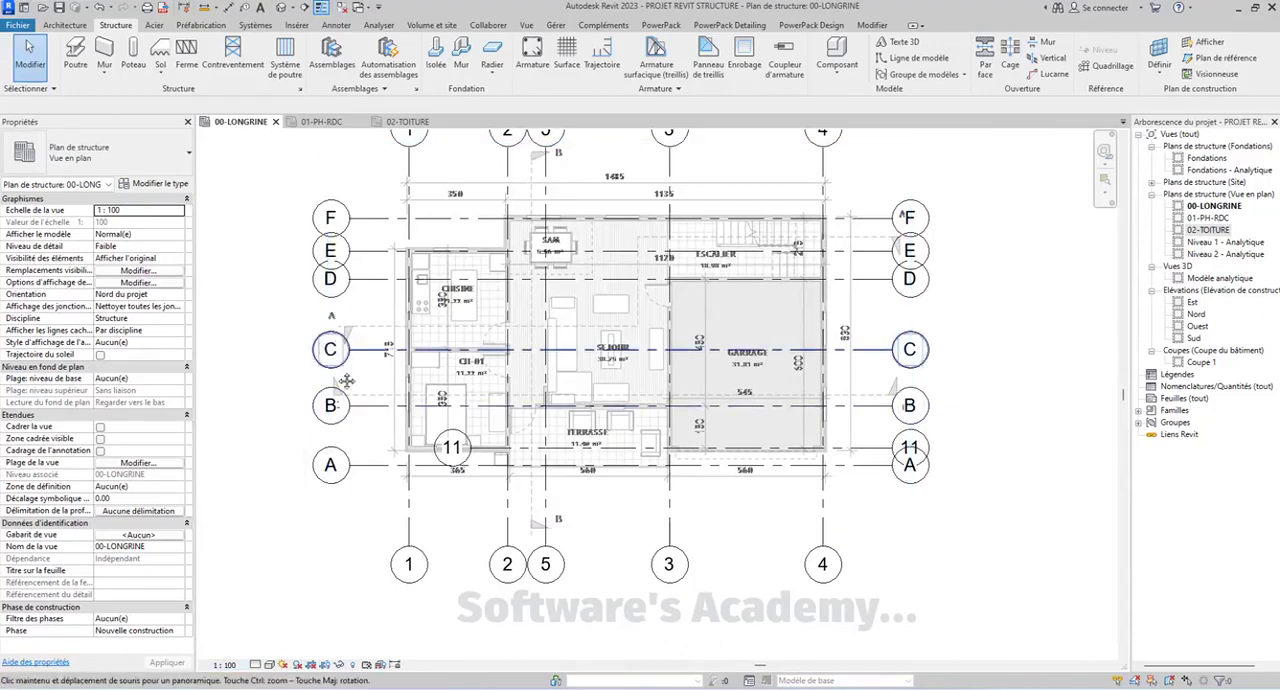
middle_drag(331, 350, 441, 440)
scroll(638, 337, down, 2)
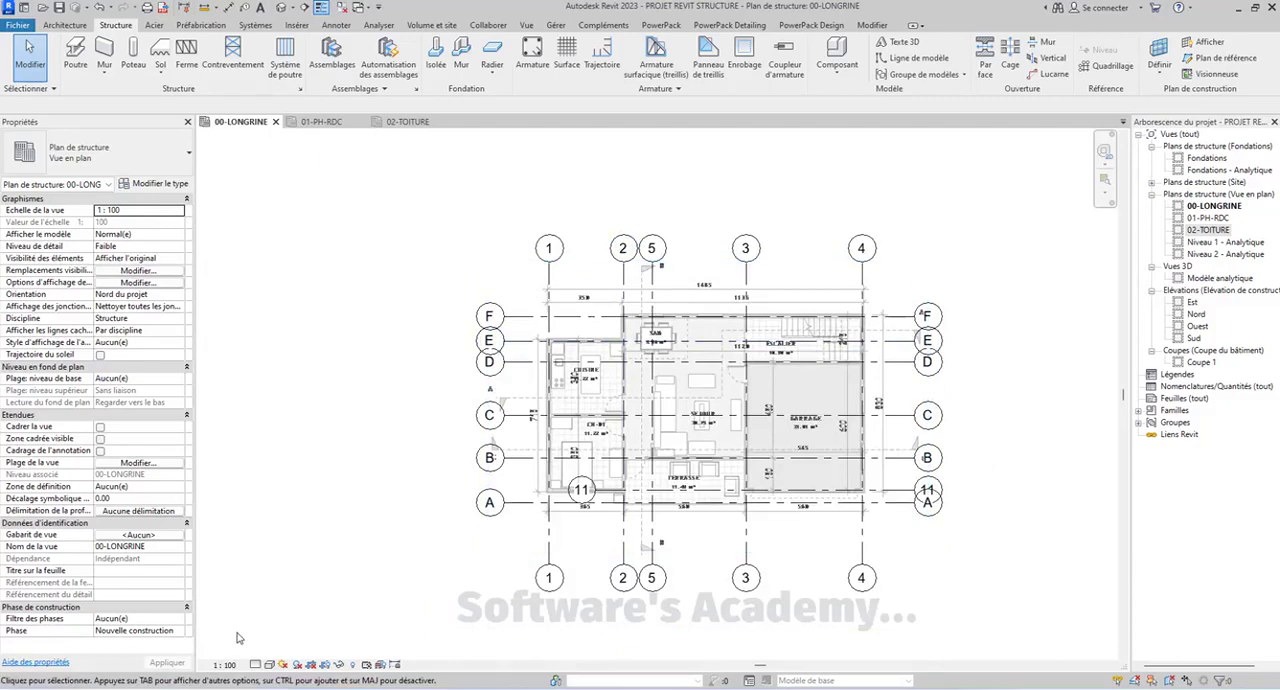
Set the 00-LONGRINE plan's view scale to 1:50 and check the grid bubbles' size
click(225, 665)
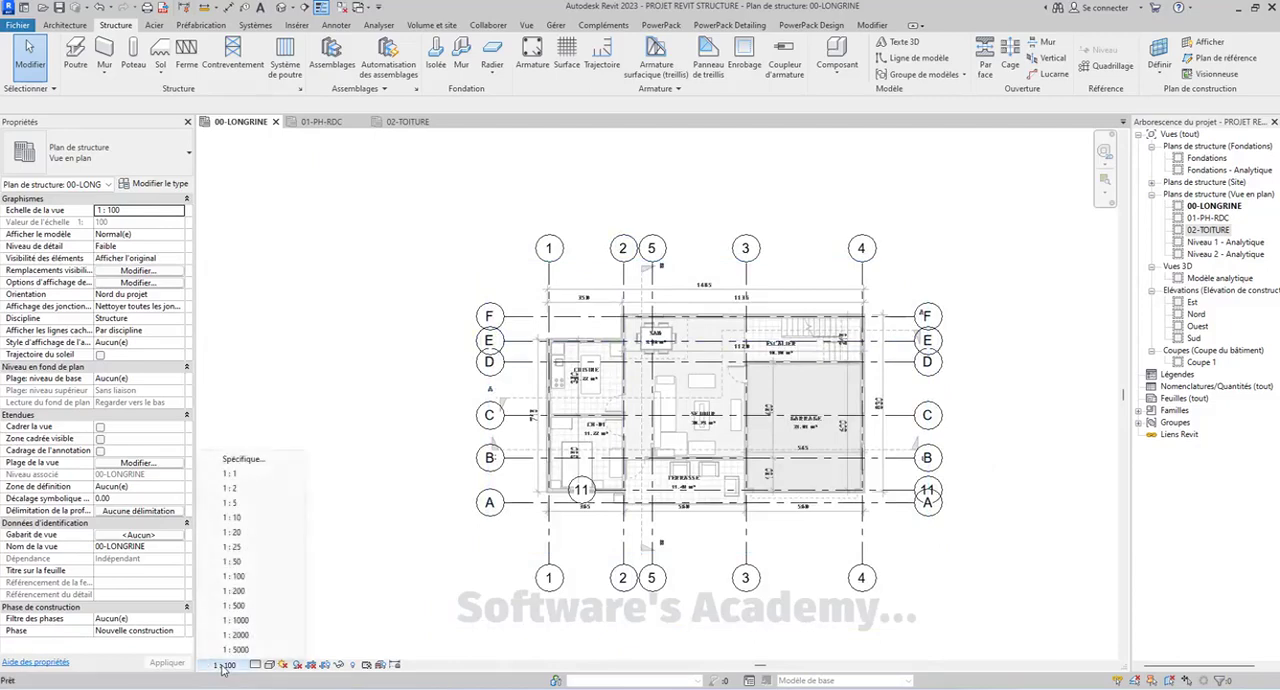
click(240, 562)
scroll(488, 337, up, 5)
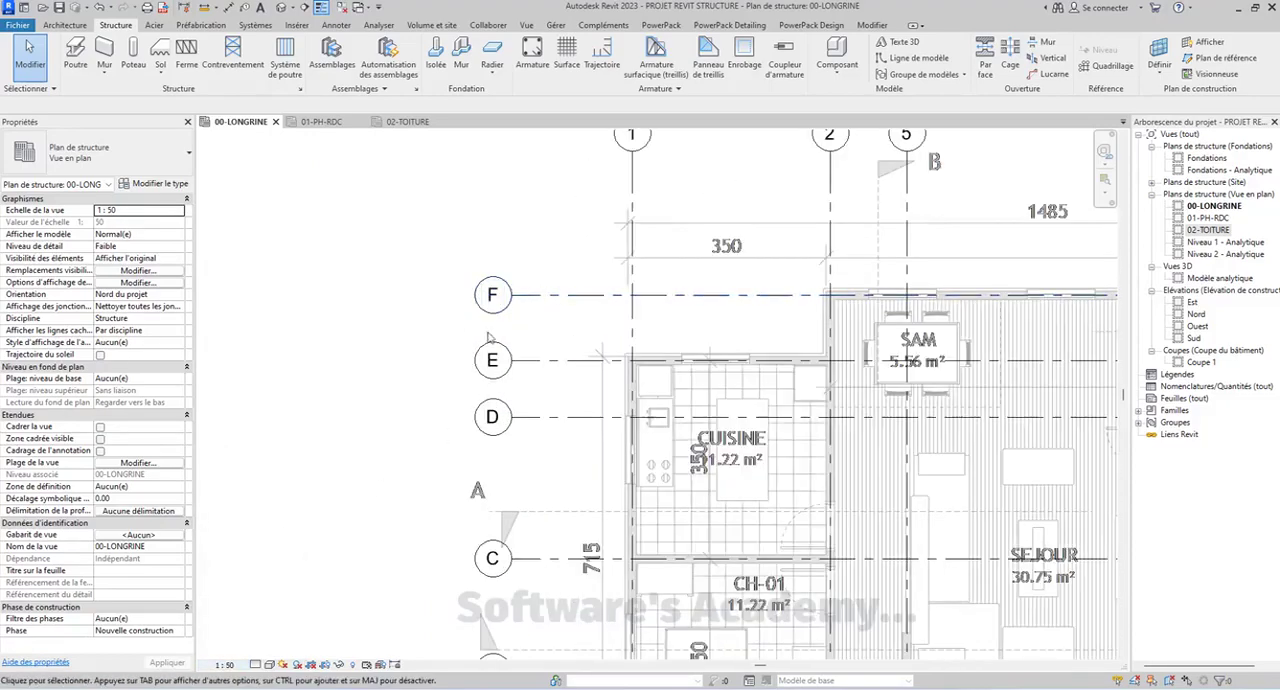
scroll(488, 337, down, 5)
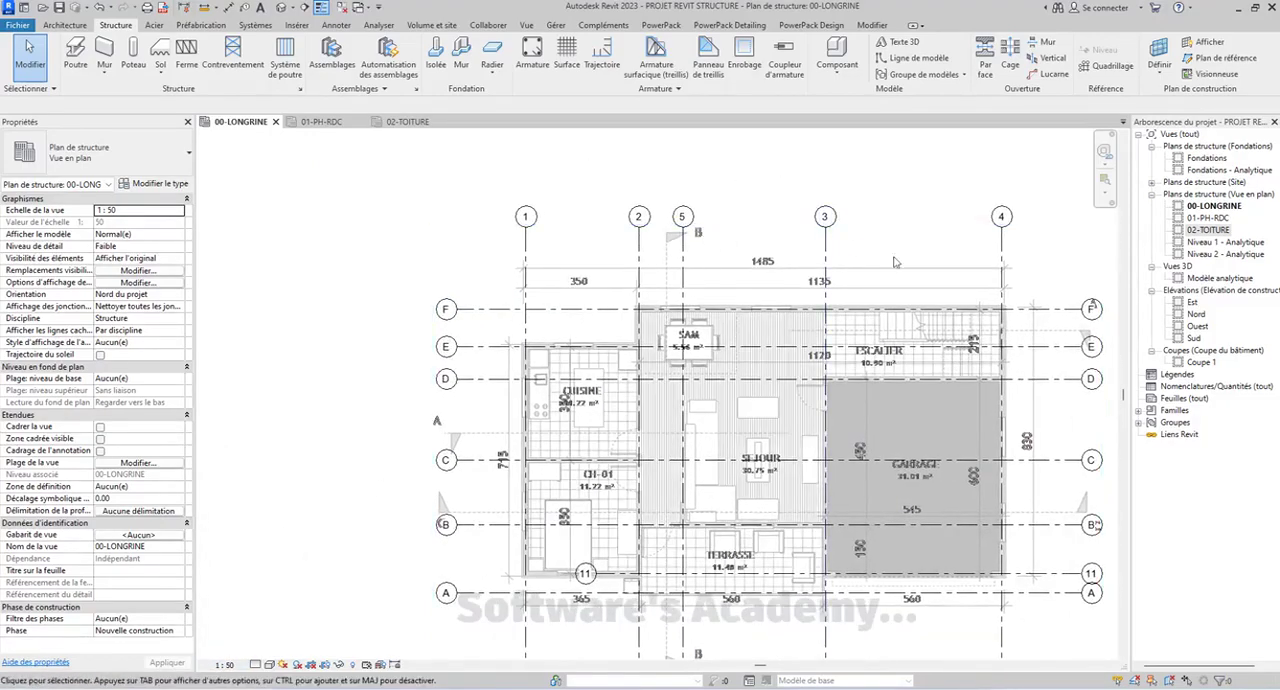
Extend the left end of grid 11 so its bubble lines up with the lettered axes' bubbles
middle_drag(760, 610, 689, 401)
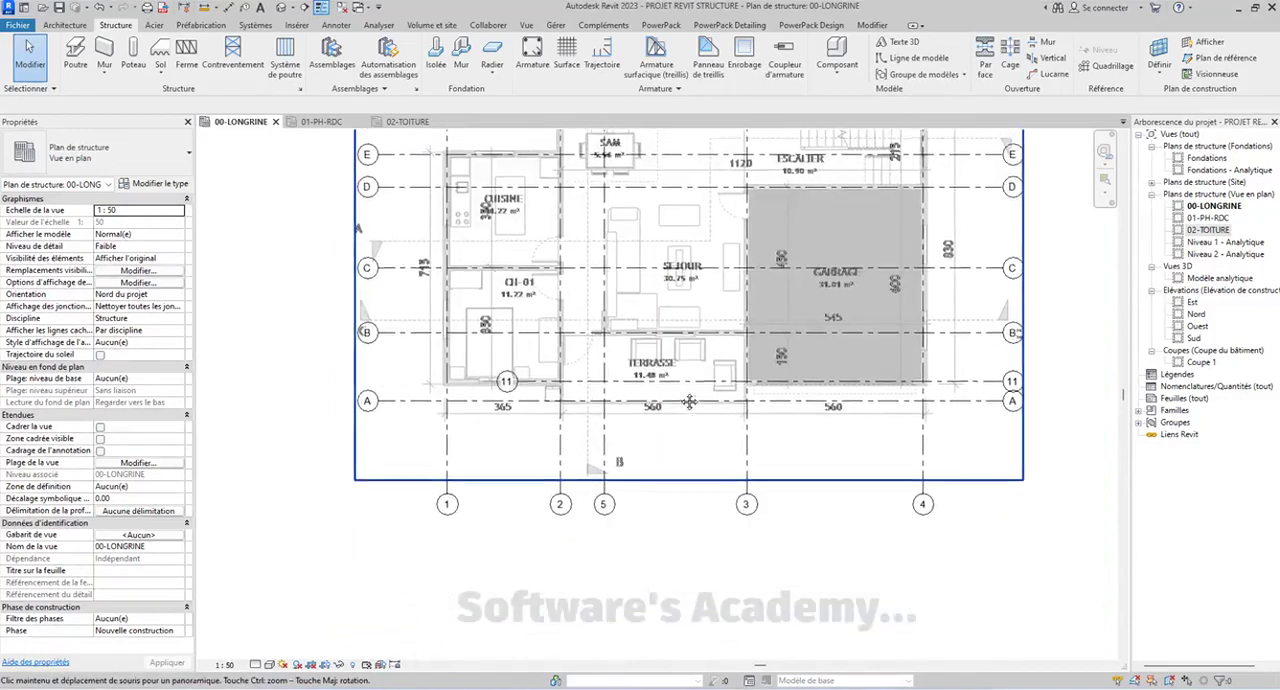
click(530, 381)
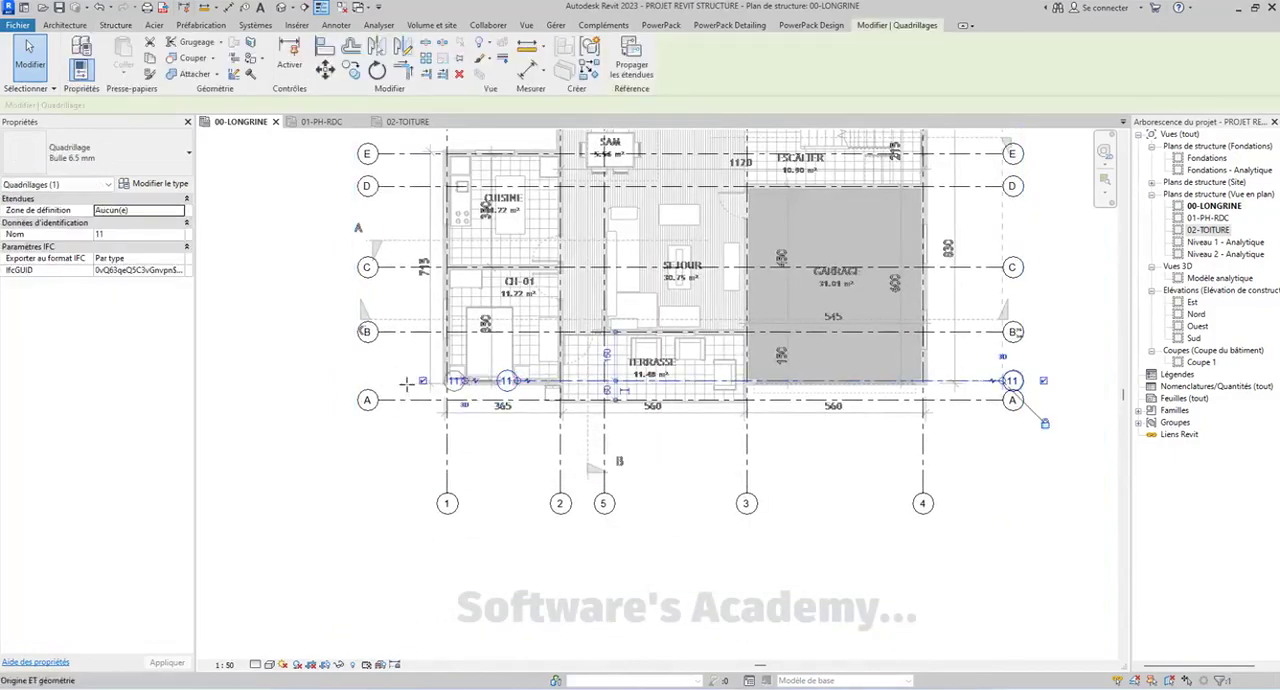
drag(407, 384, 378, 381)
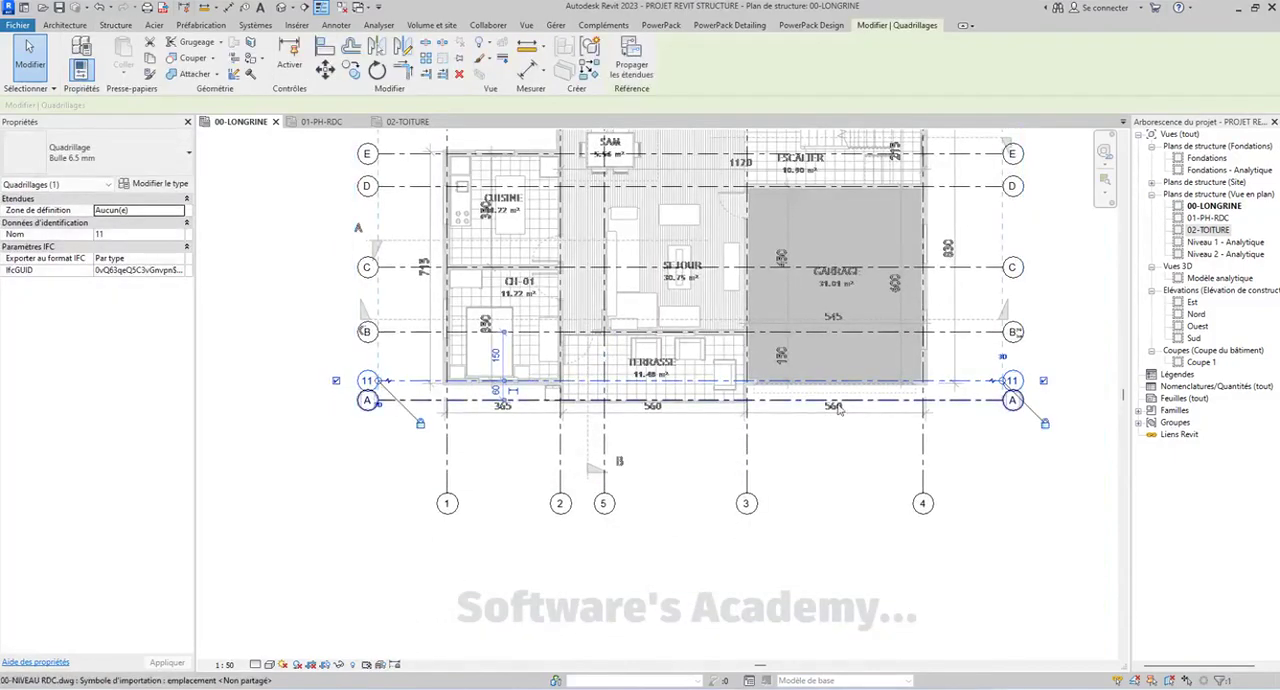
Examine the grid bubbles around the plan, especially the spacing between axes 2, 5 and 3
scroll(700, 450, down, 3)
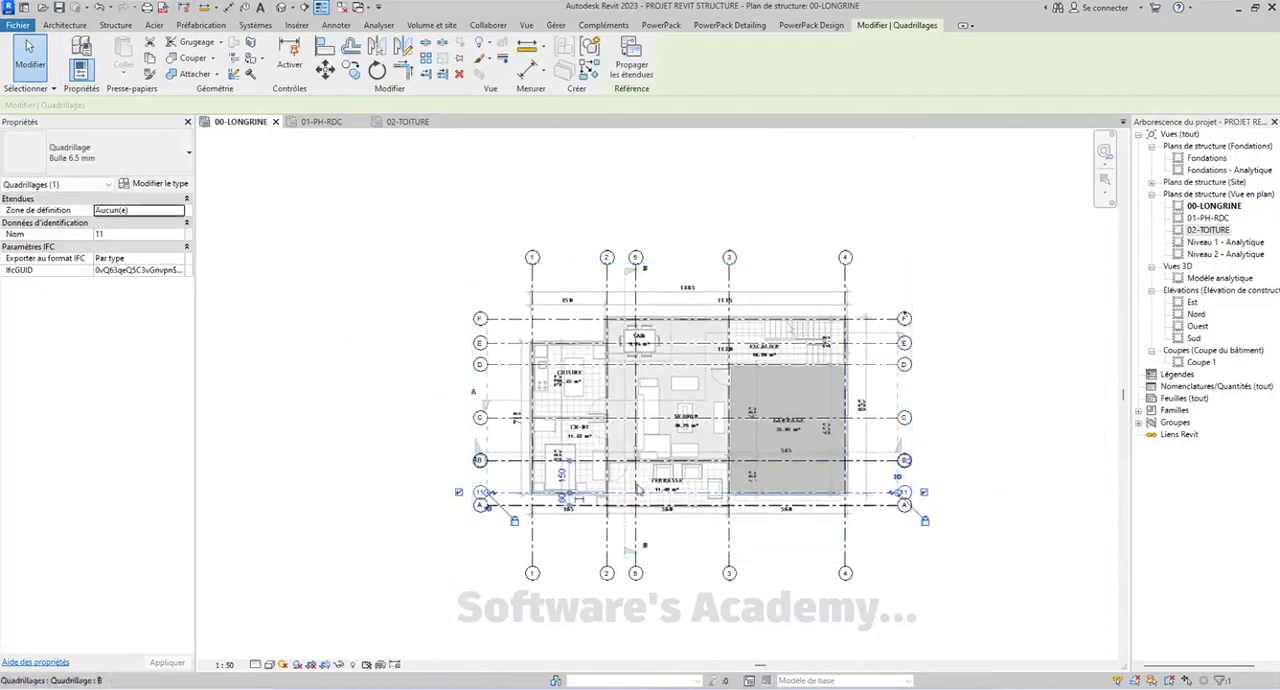
scroll(600, 330, up, 3)
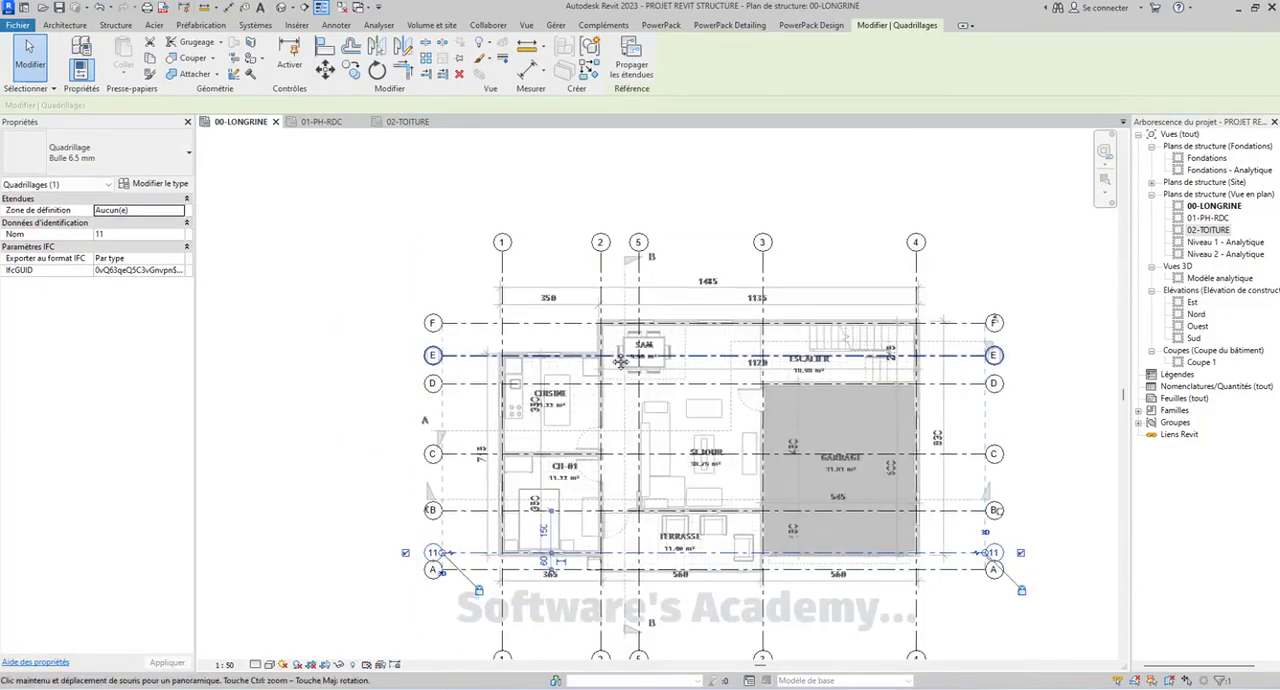
middle_drag(588, 372, 594, 342)
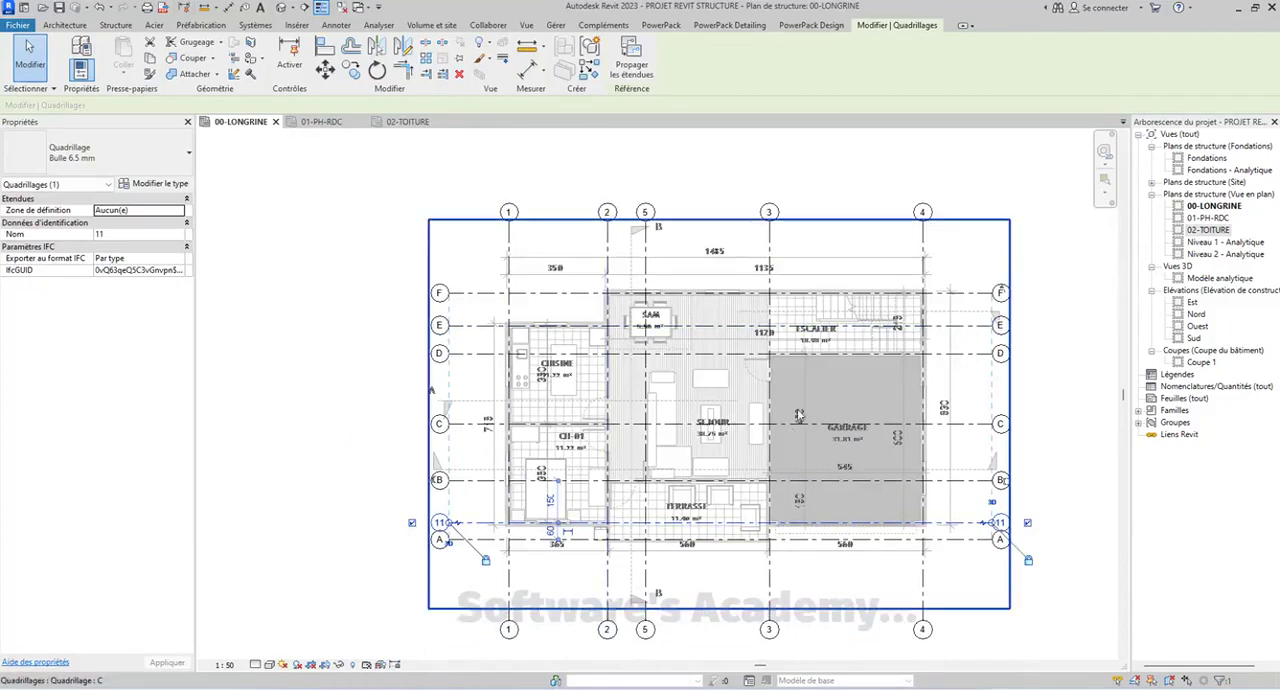
scroll(800, 413, down, 3)
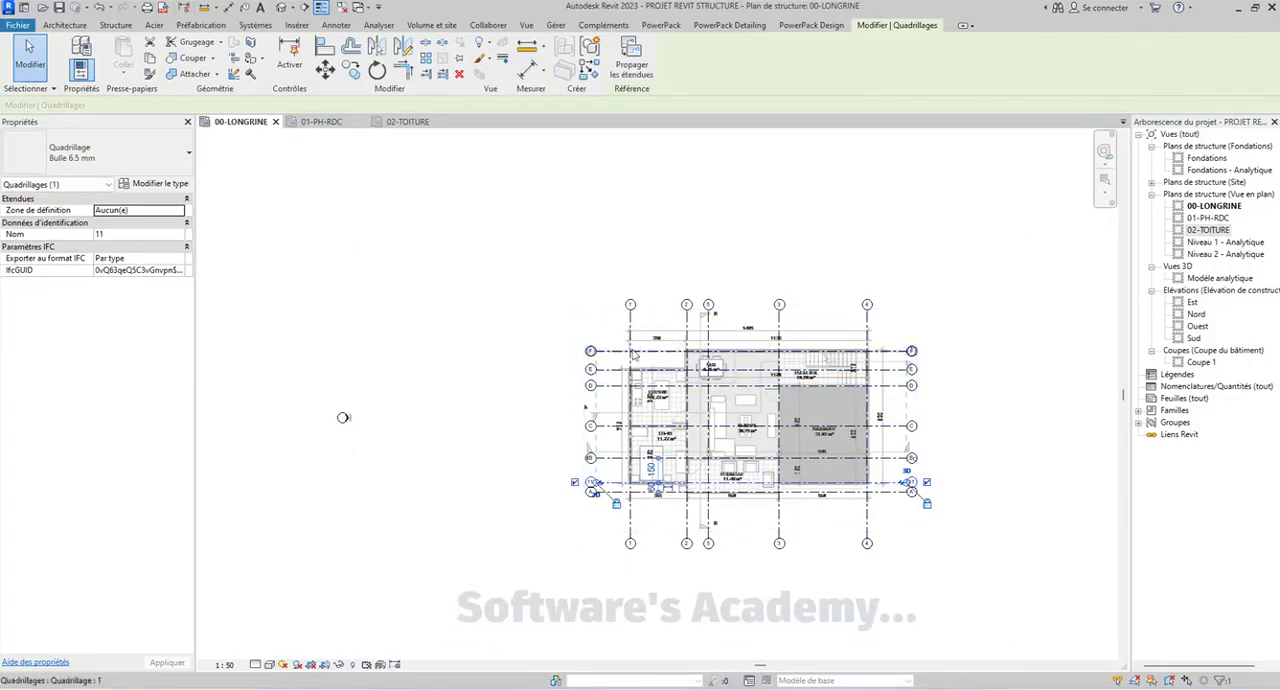
scroll(630, 300, up, 3)
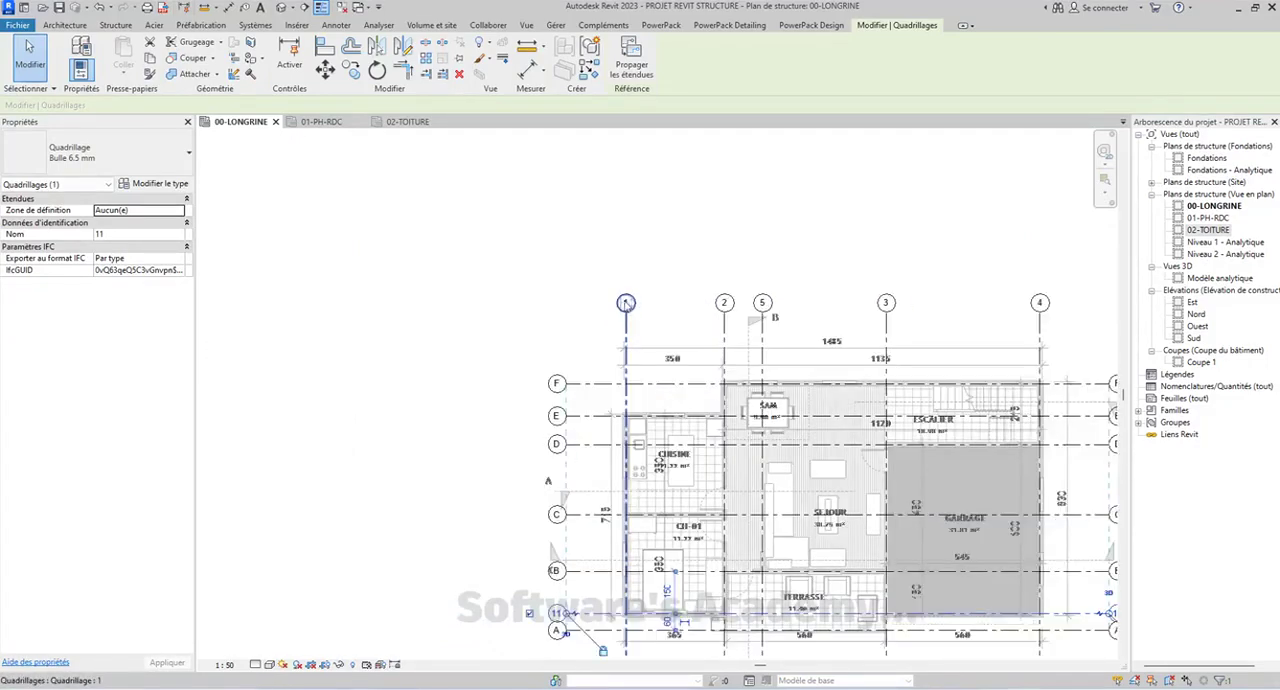
scroll(772, 306, up, 2)
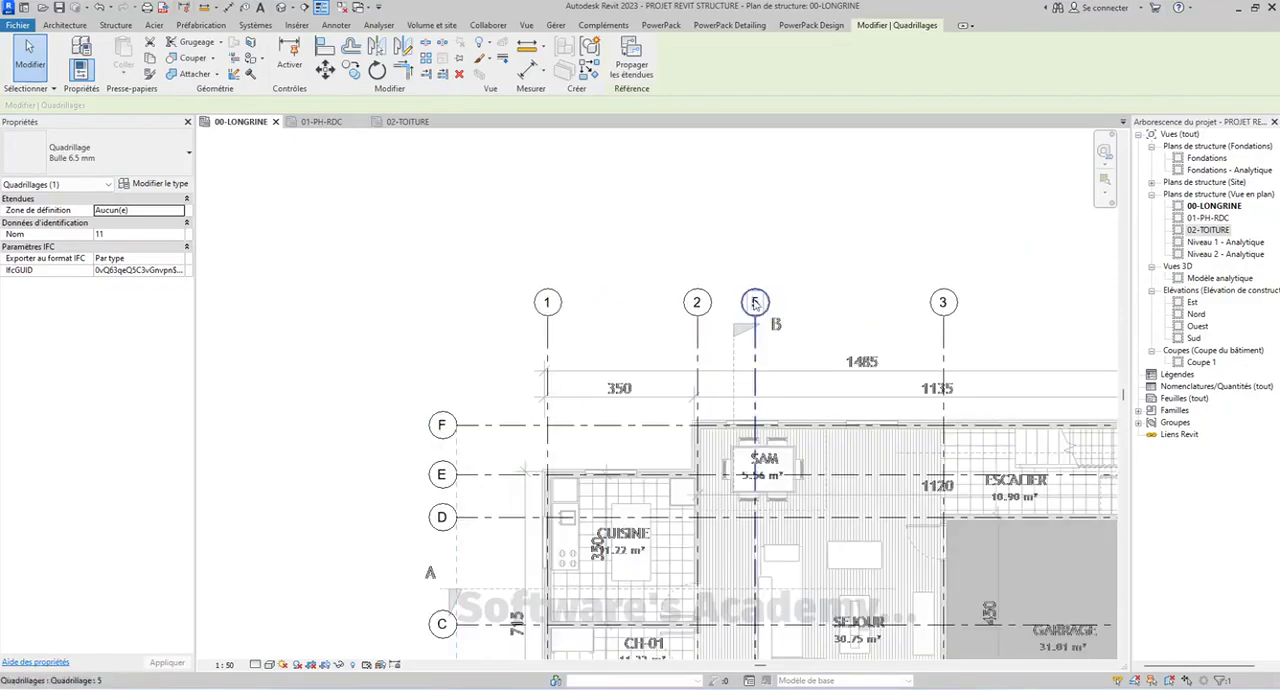
scroll(758, 306, down, 1)
scroll(765, 312, up, 1)
middle_drag(774, 345, 744, 299)
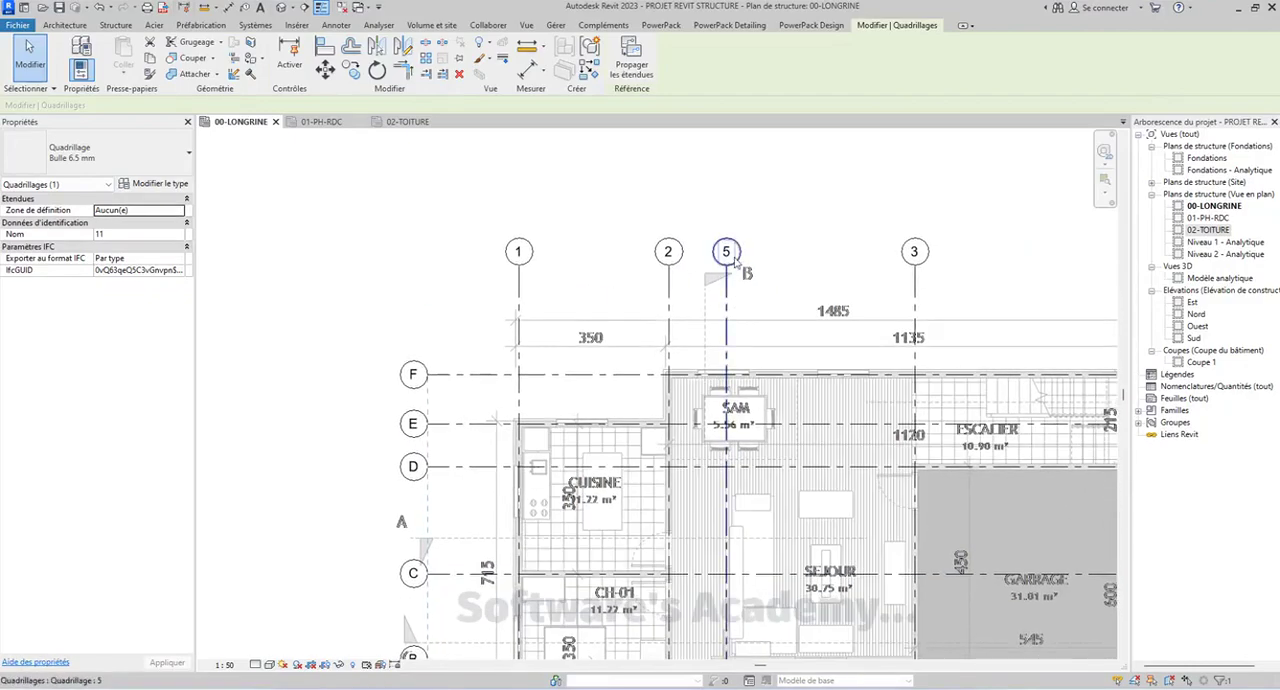
scroll(735, 262, down, 2)
scroll(700, 290, up, 2)
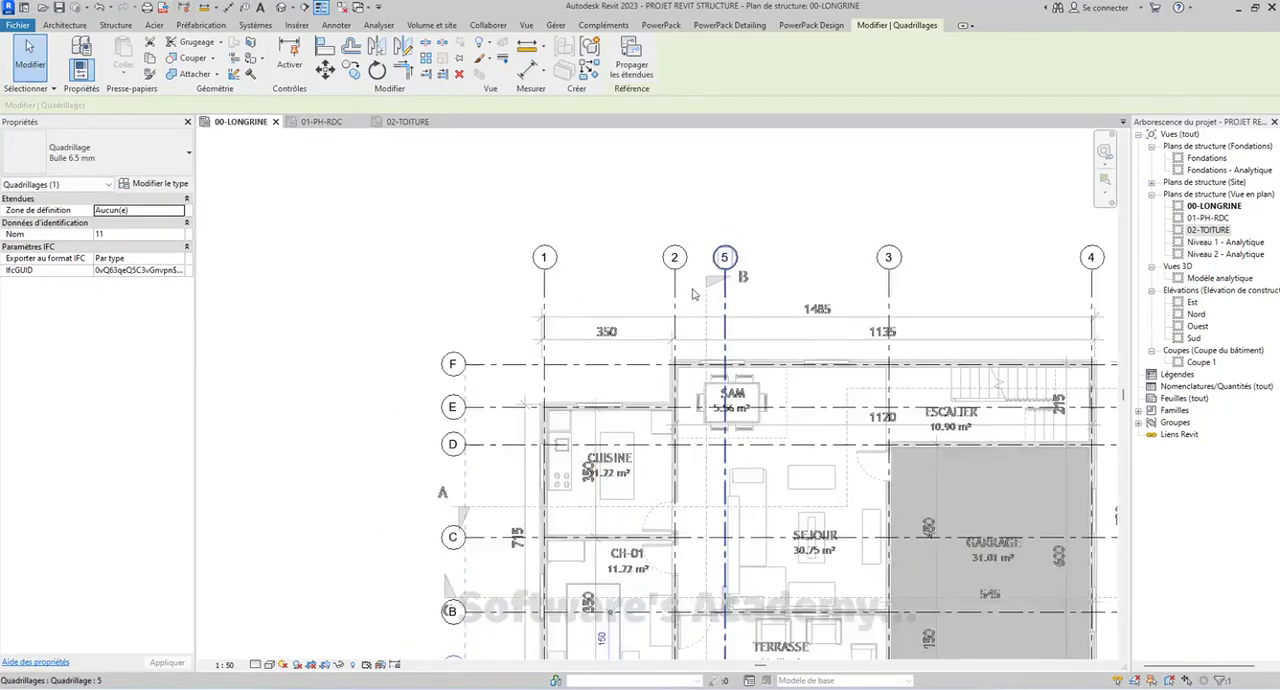
scroll(693, 294, down, 1)
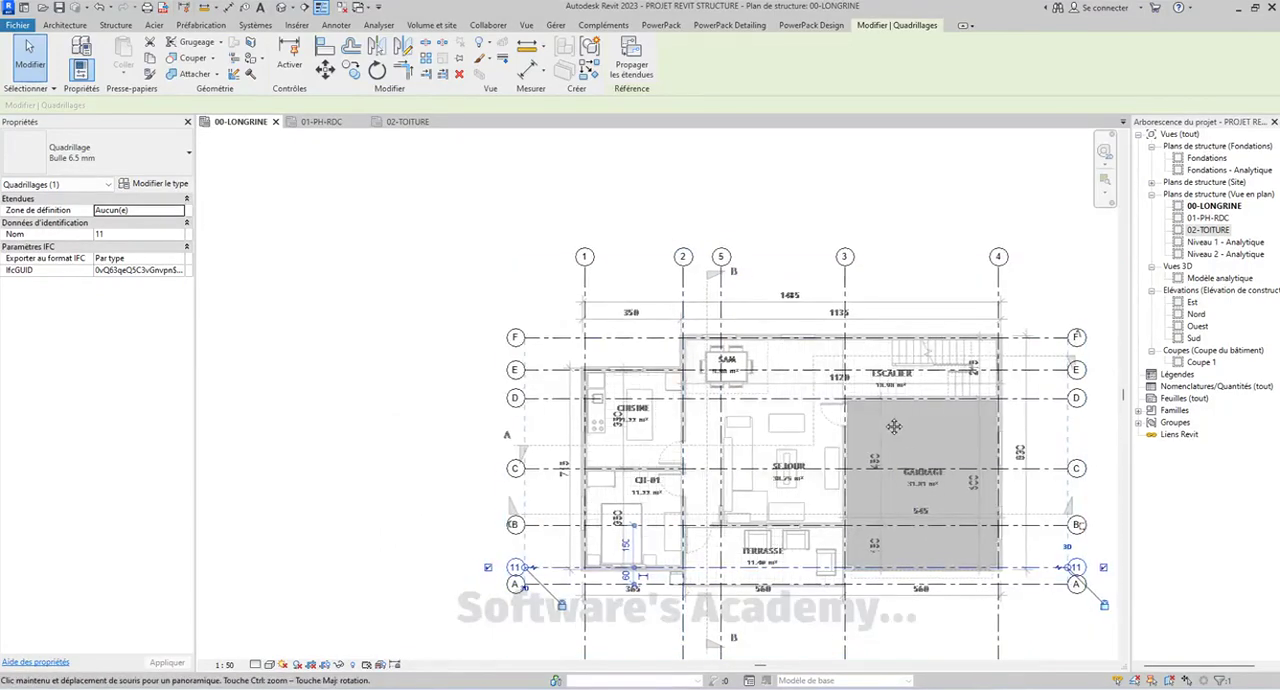
scroll(716, 252, up, 2)
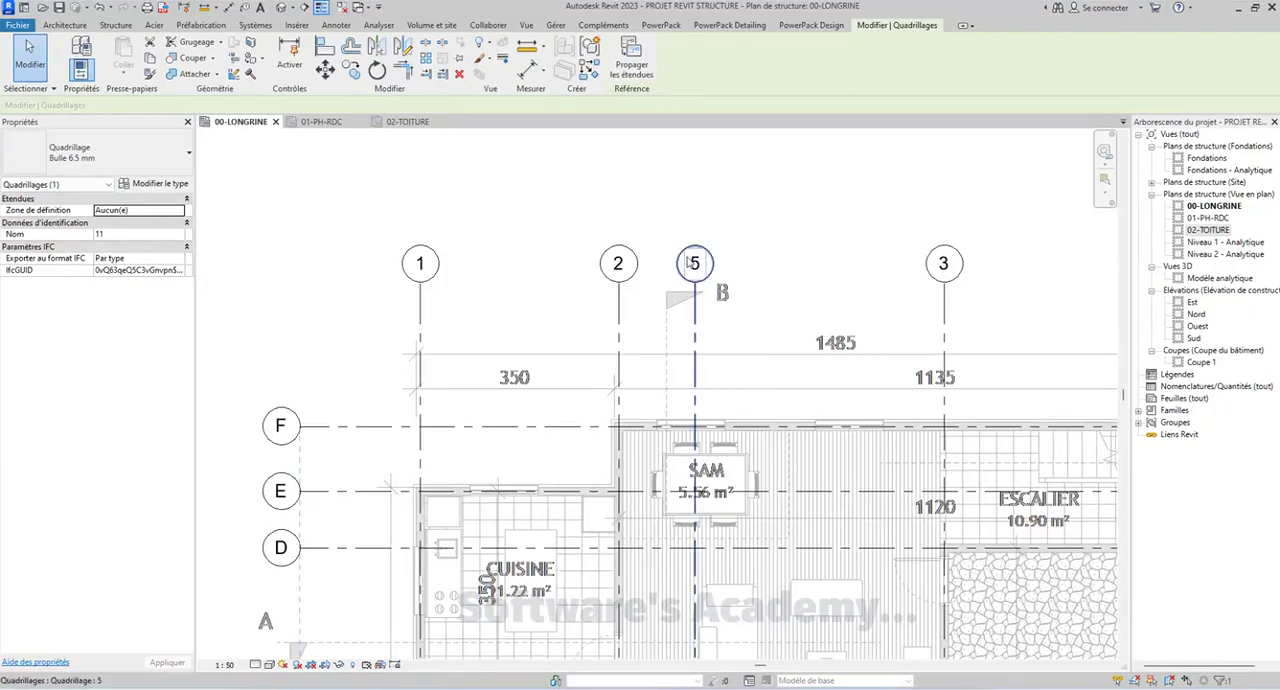
Try the 00-LONGRINE plan at 1:200 to inspect the grid bubbles, and switch its scale back to 1:100
click(228, 665)
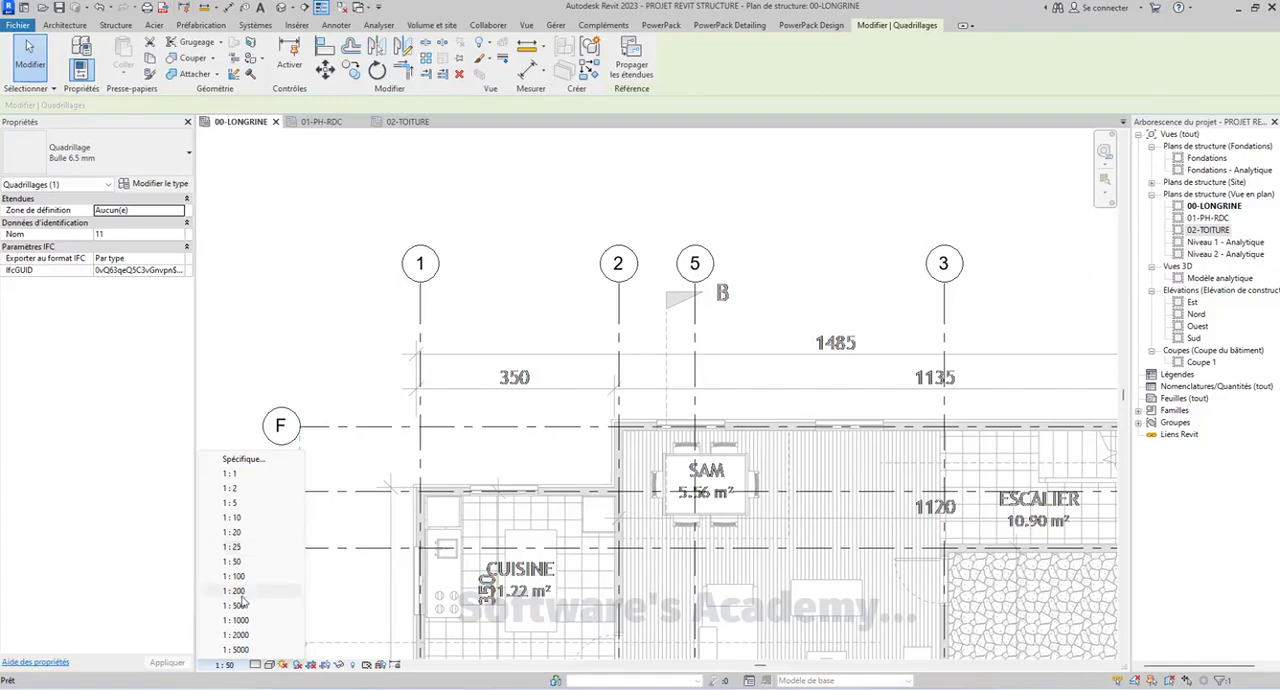
click(236, 591)
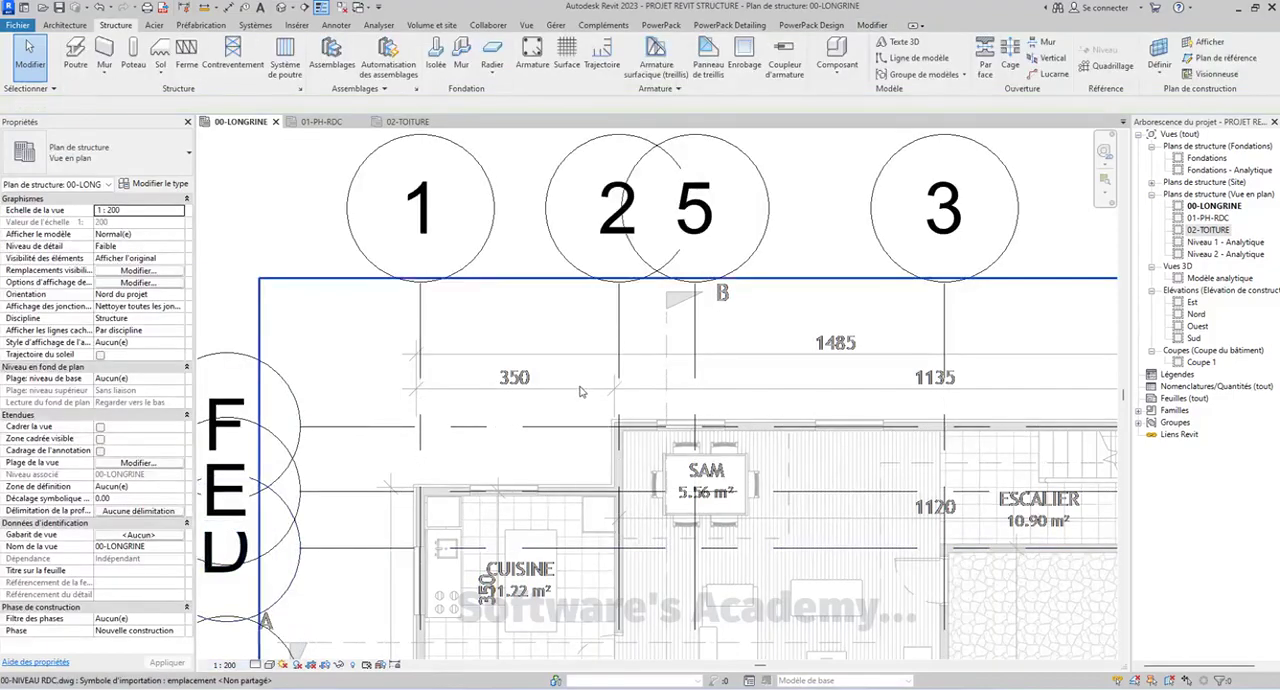
scroll(858, 456, down, 4)
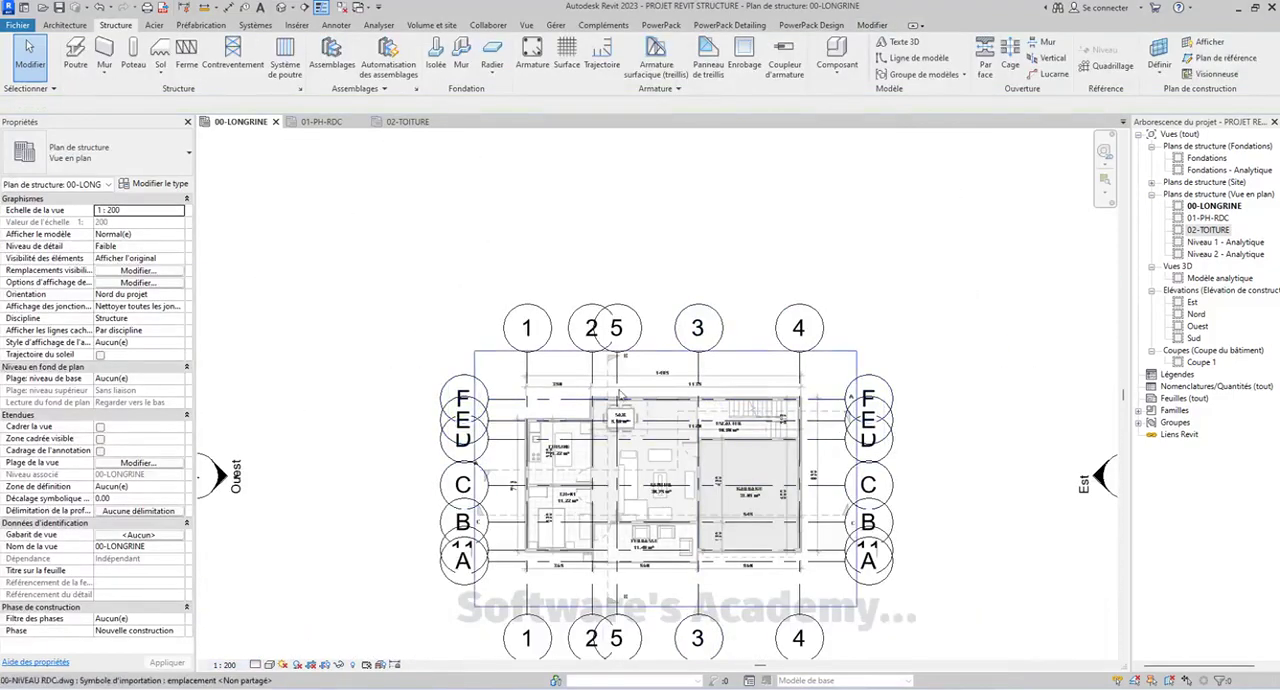
scroll(737, 323, up, 3)
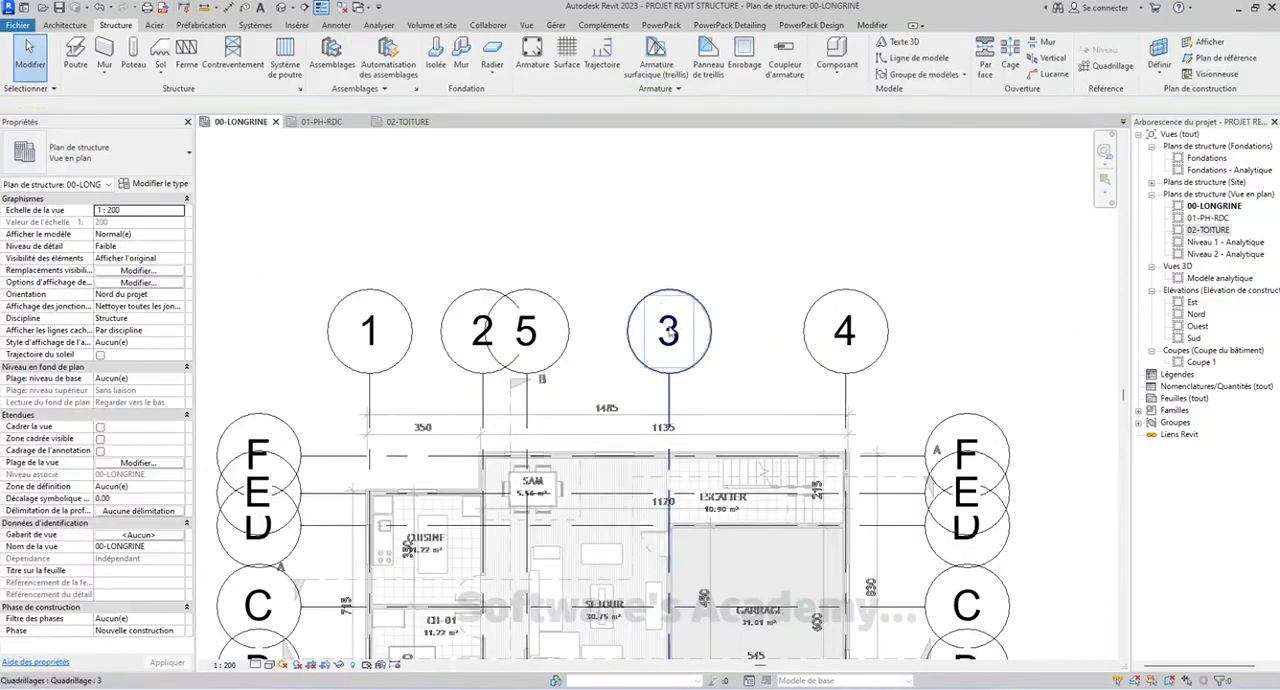
scroll(730, 503, down, 3)
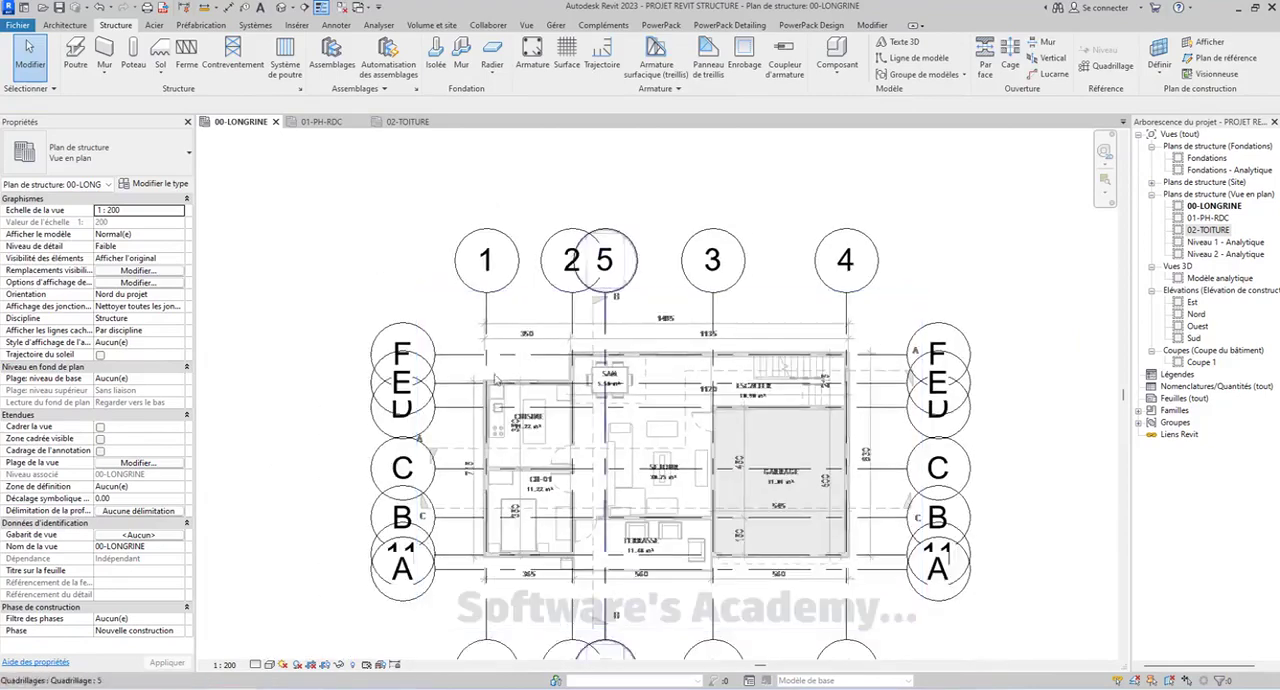
middle_drag(730, 503, 723, 439)
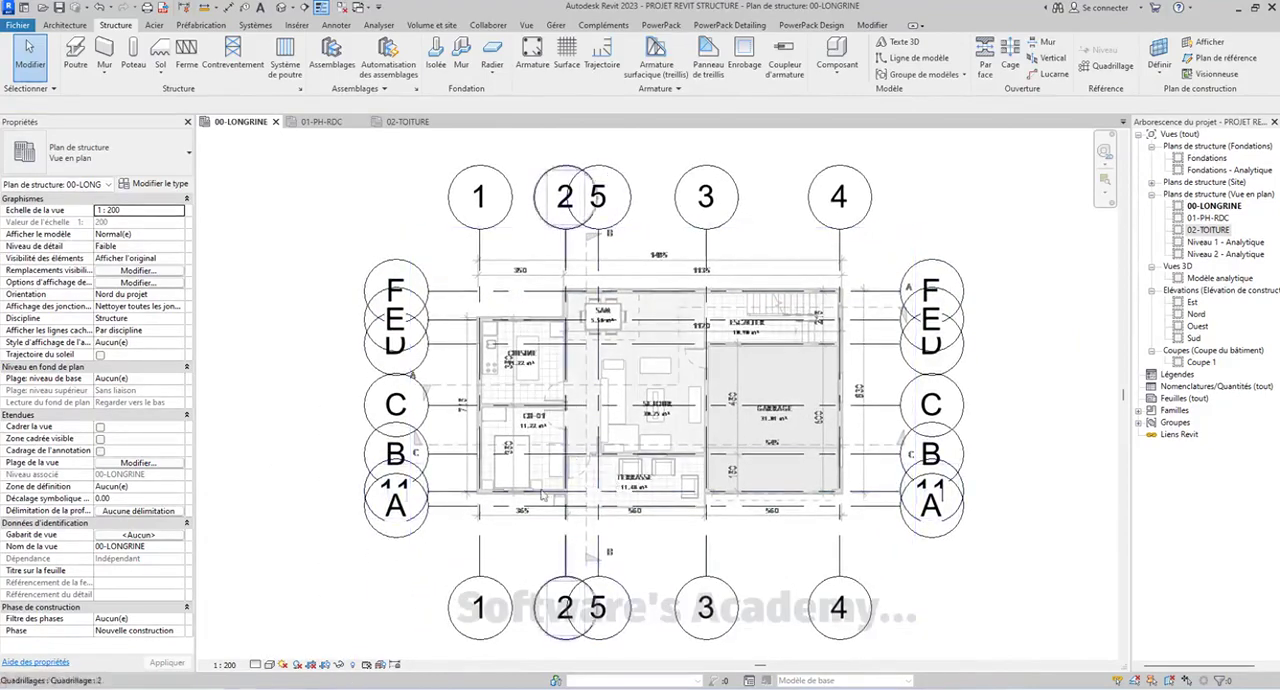
click(226, 665)
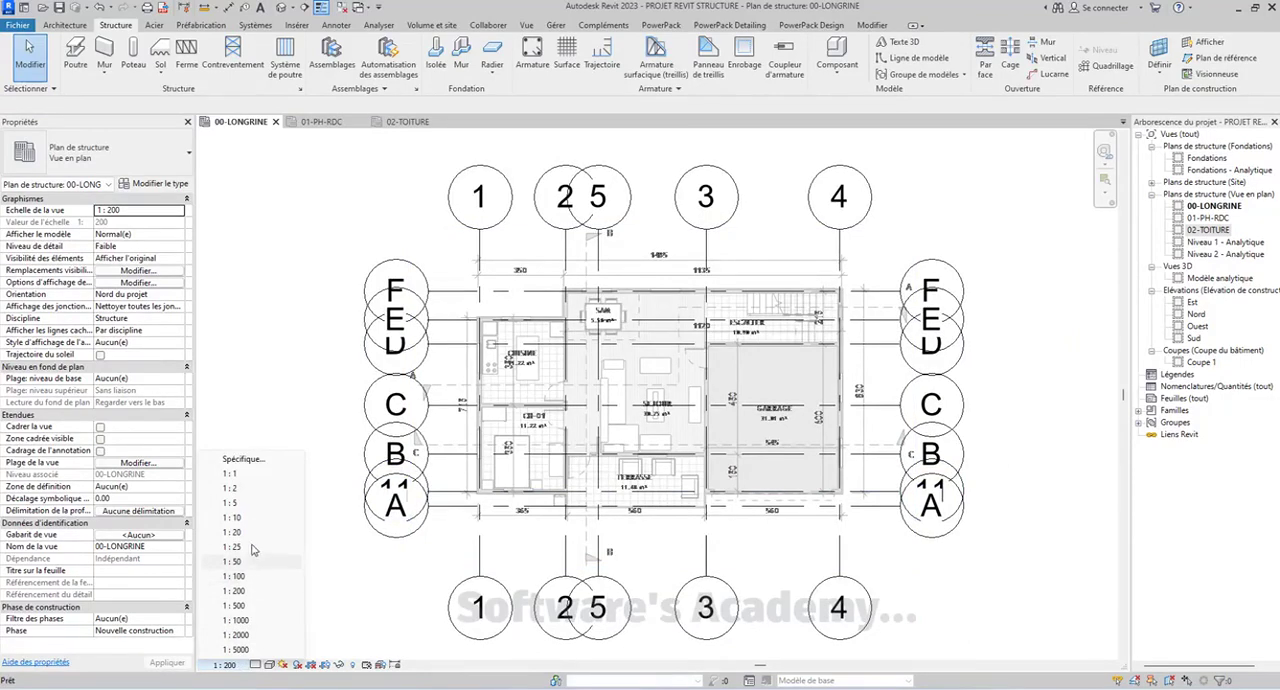
click(250, 576)
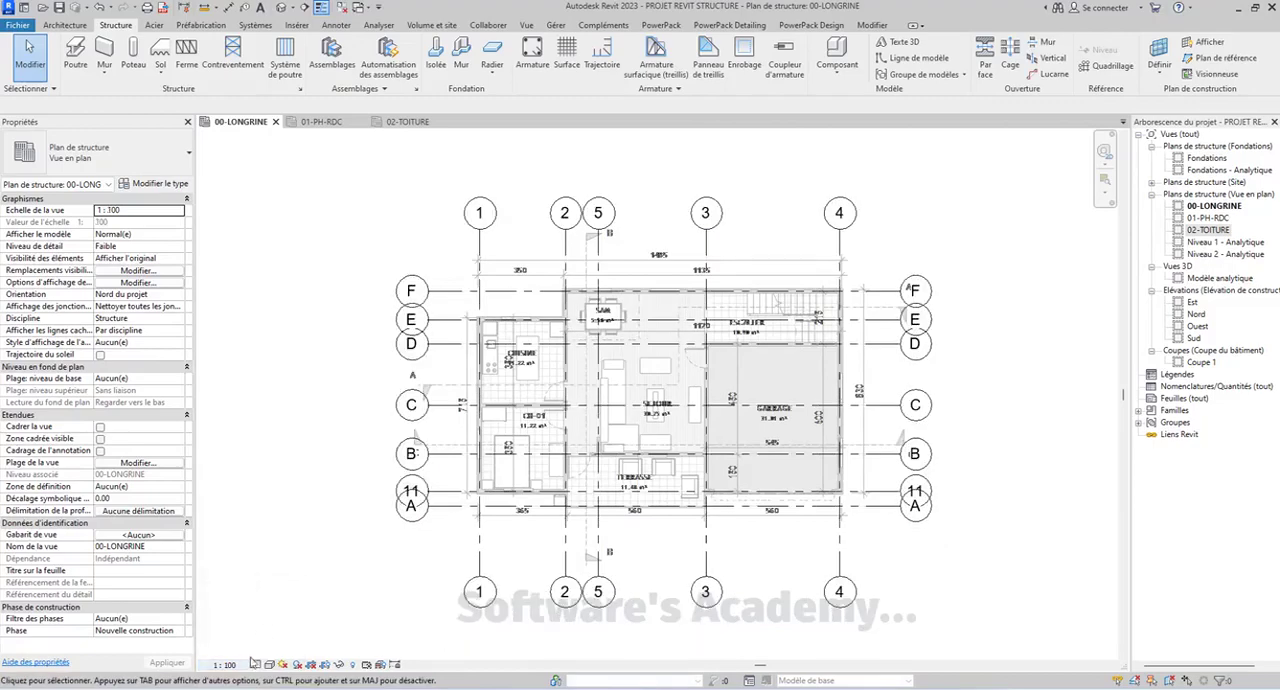
Give the 00-LONGRINE plan a custom view scale with a ratio of 1:75
click(228, 665)
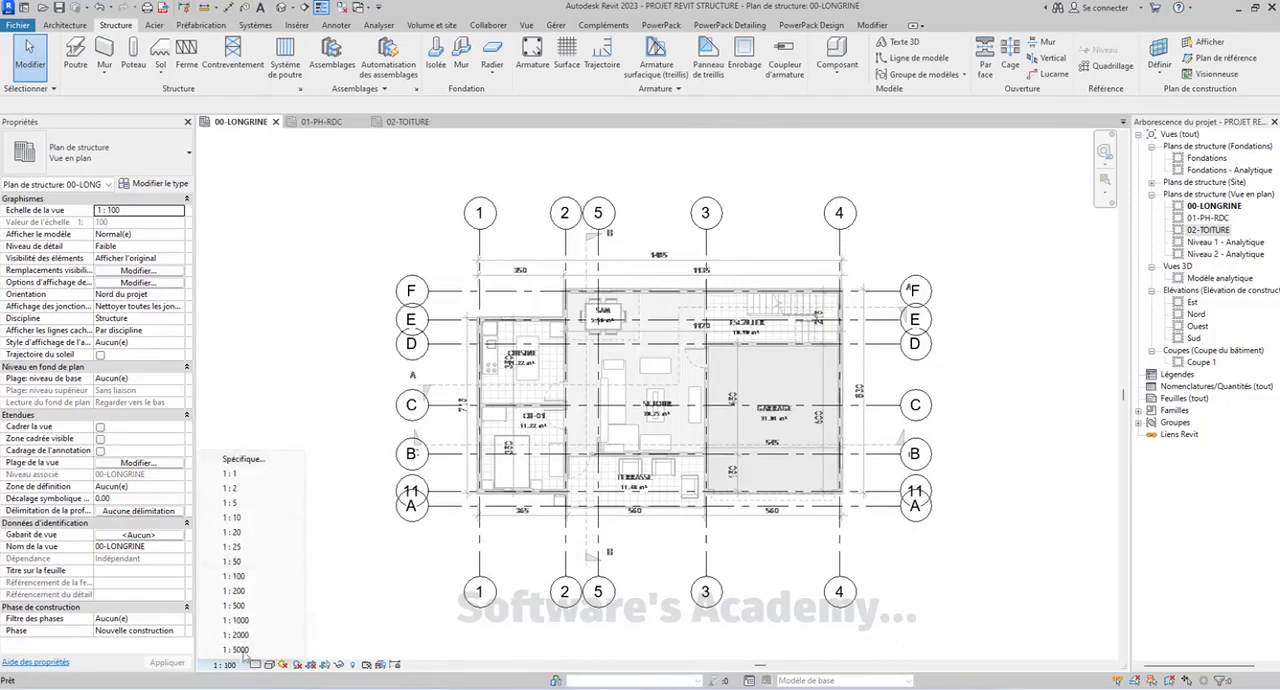
click(243, 461)
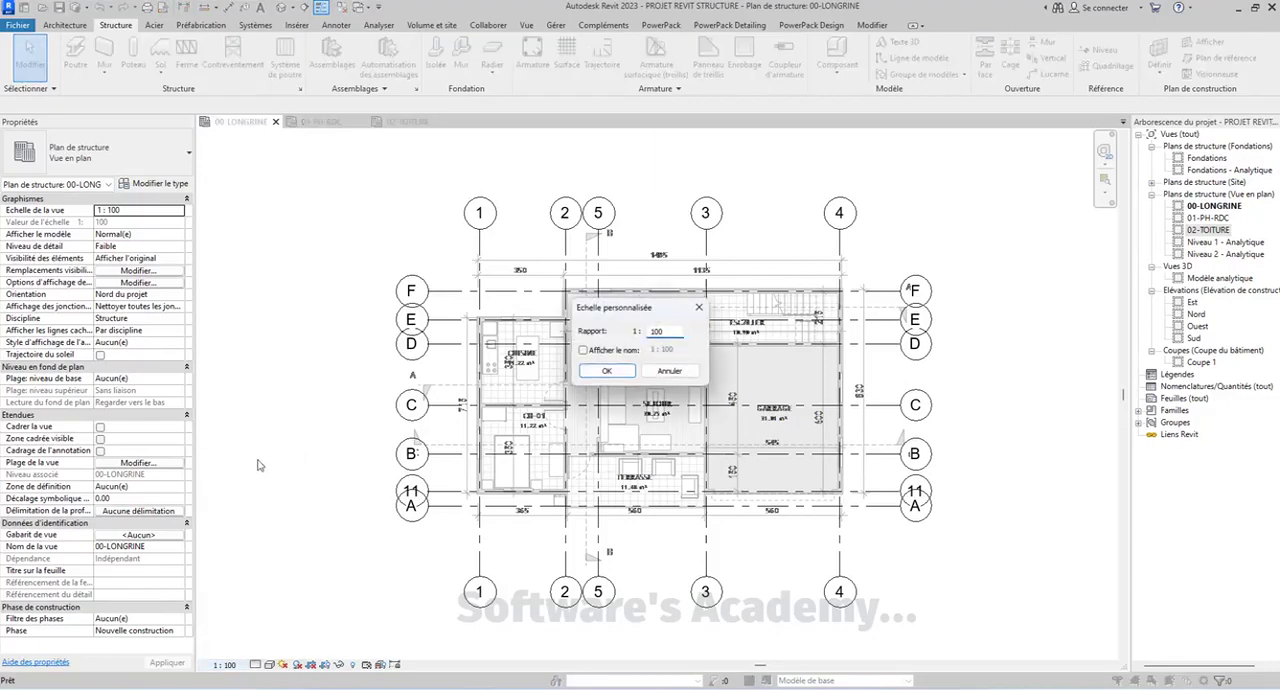
drag(634, 311, 348, 306)
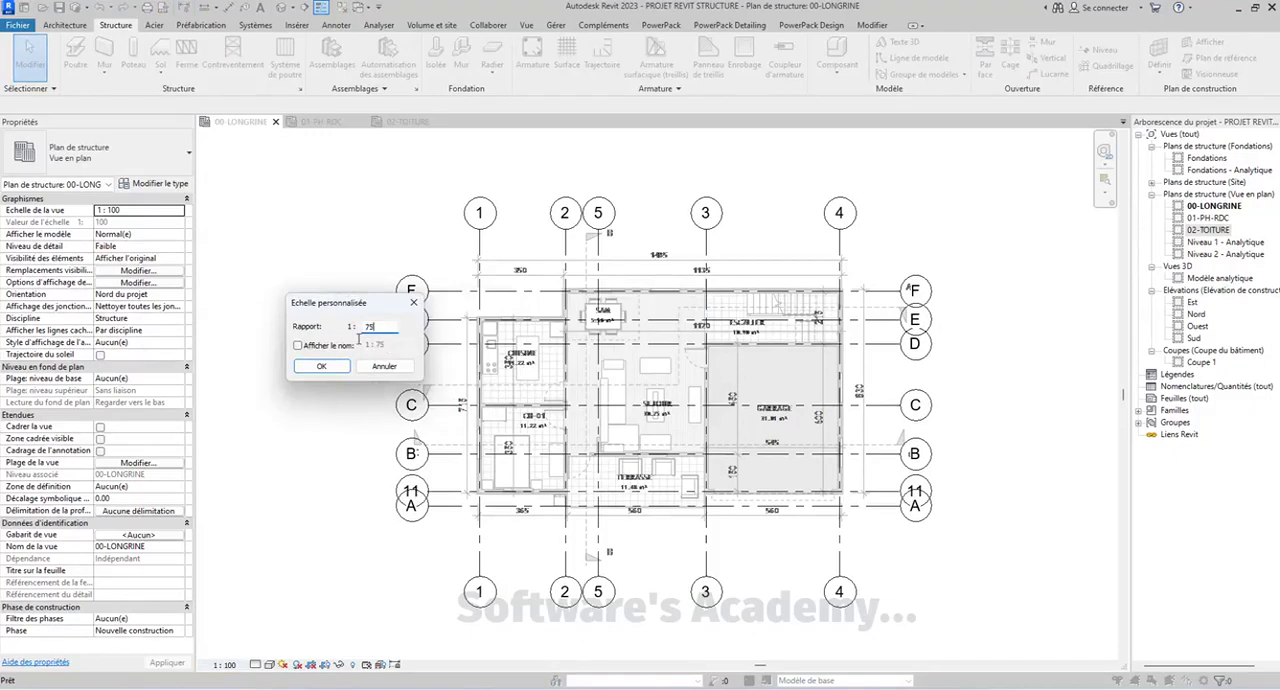
click(336, 367)
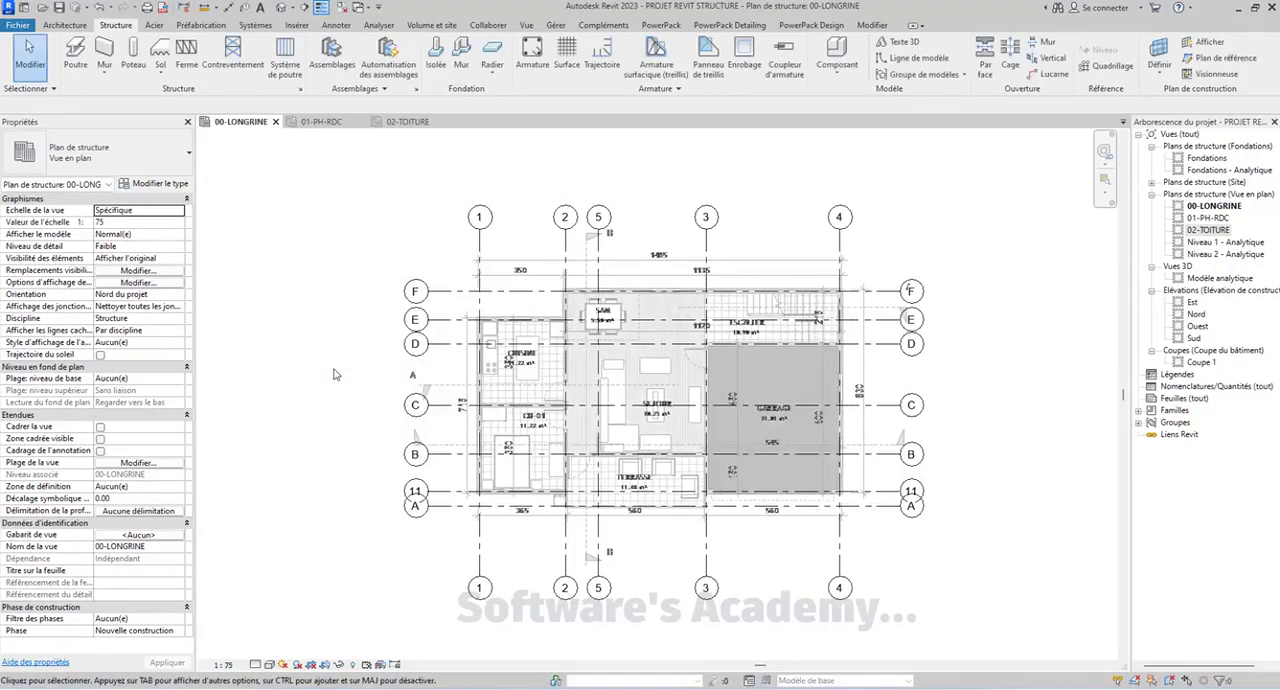
Give the 01-PH-RDC structural plan a custom view scale with a ratio of 1:75
middle_drag(818, 341, 820, 367)
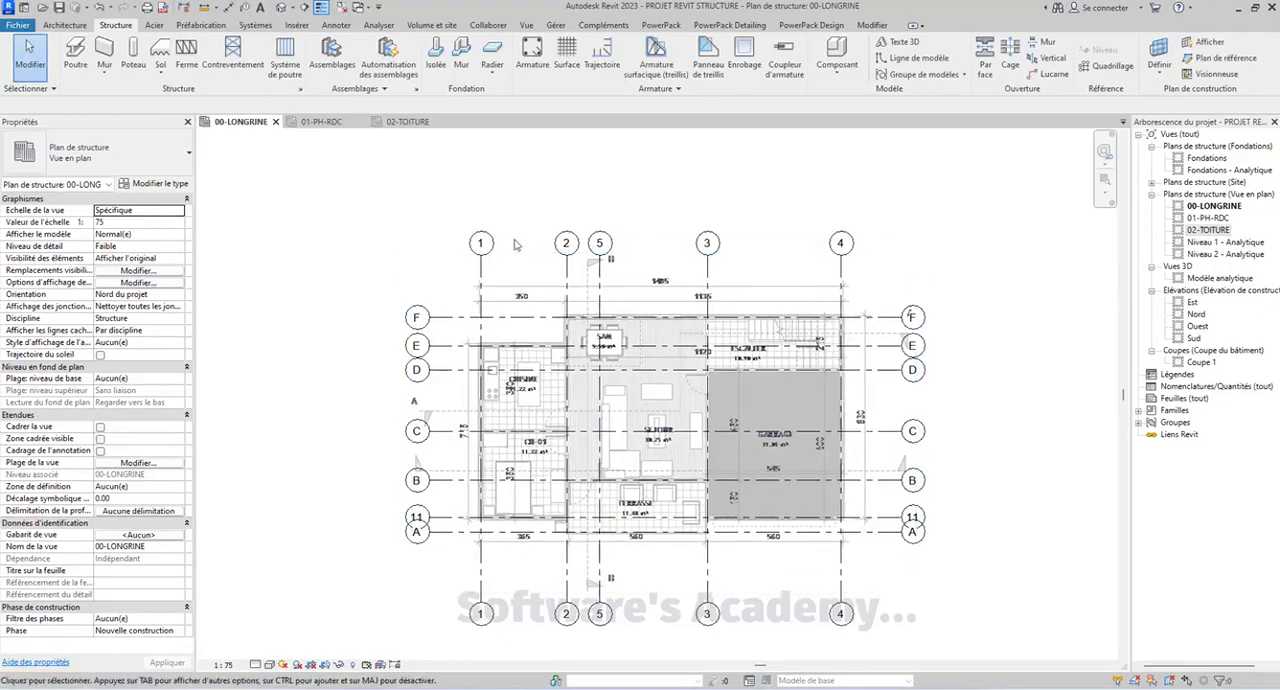
middle_drag(356, 238, 335, 236)
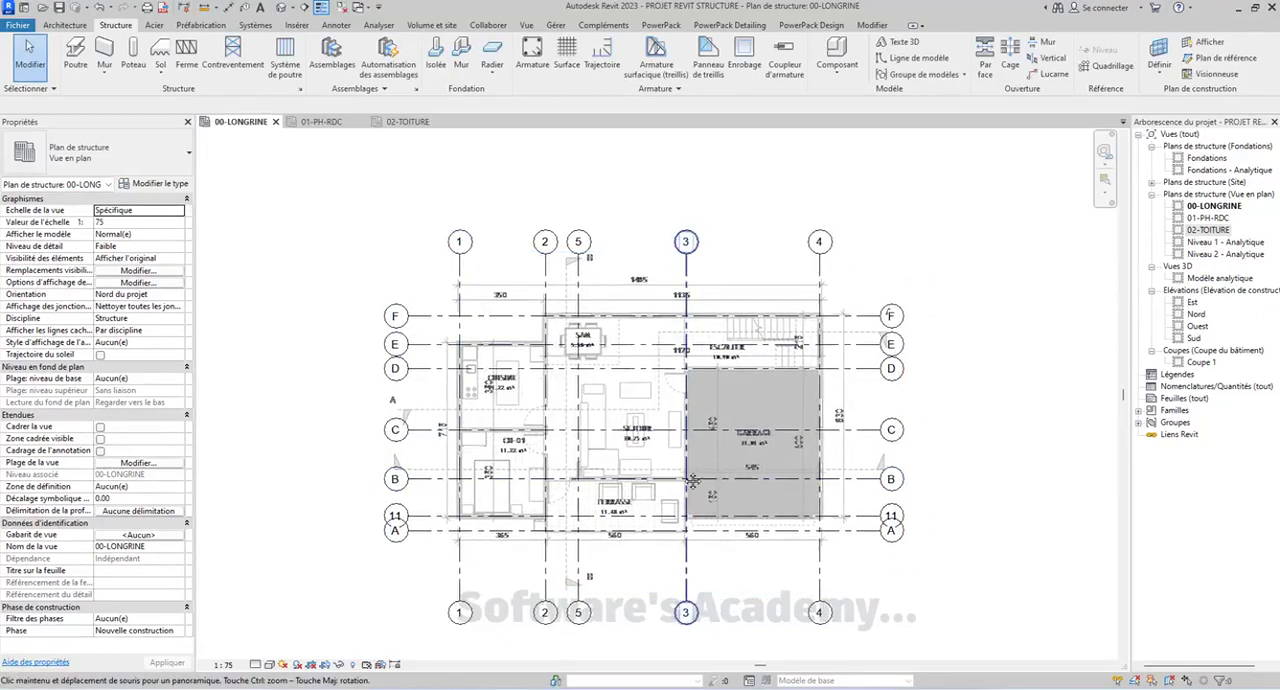
click(321, 121)
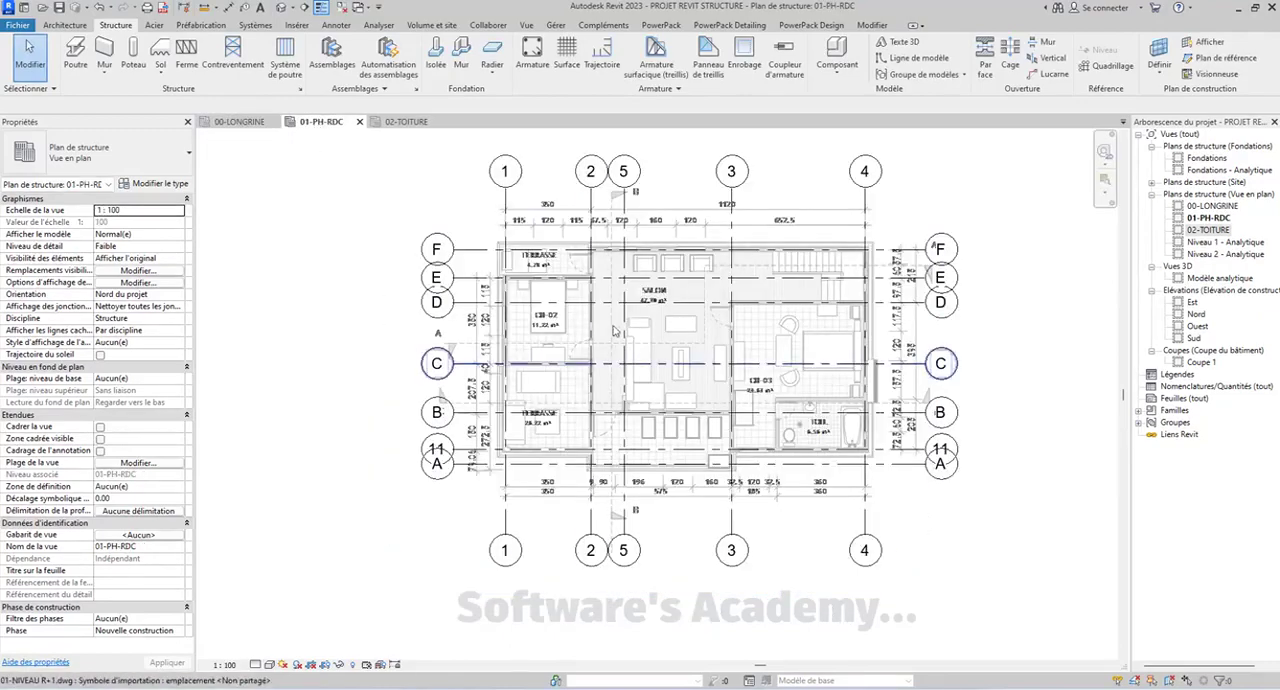
click(225, 664)
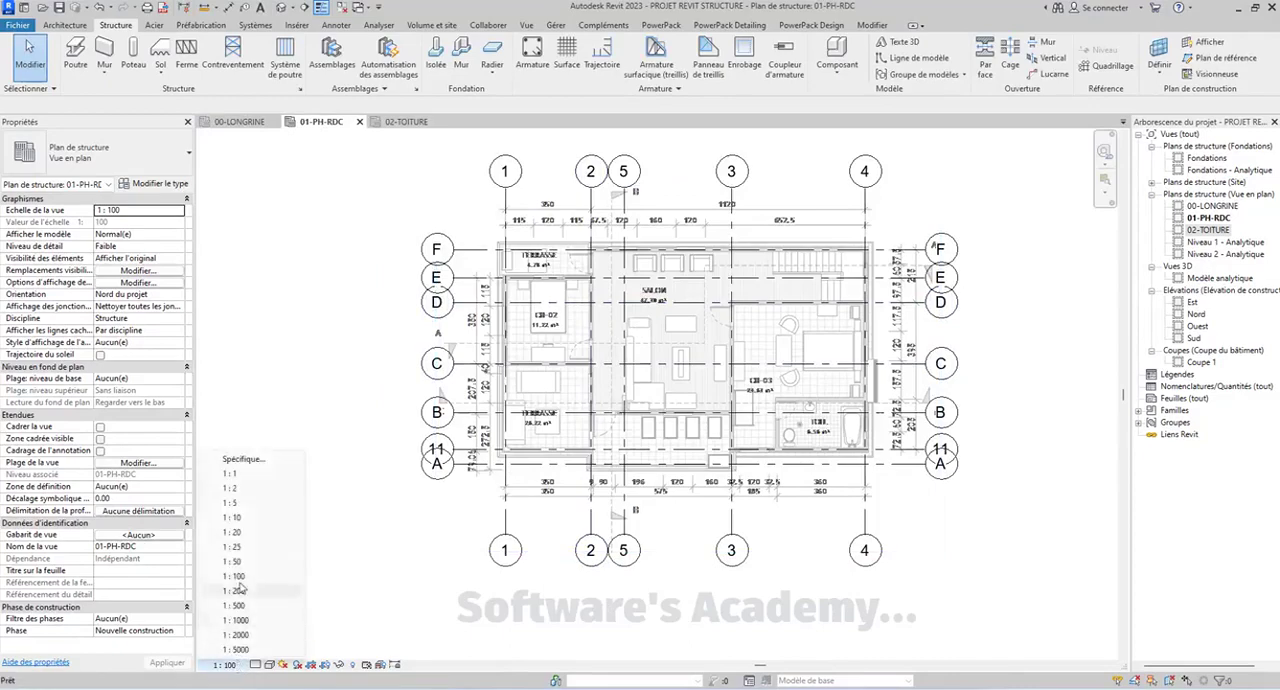
click(262, 459)
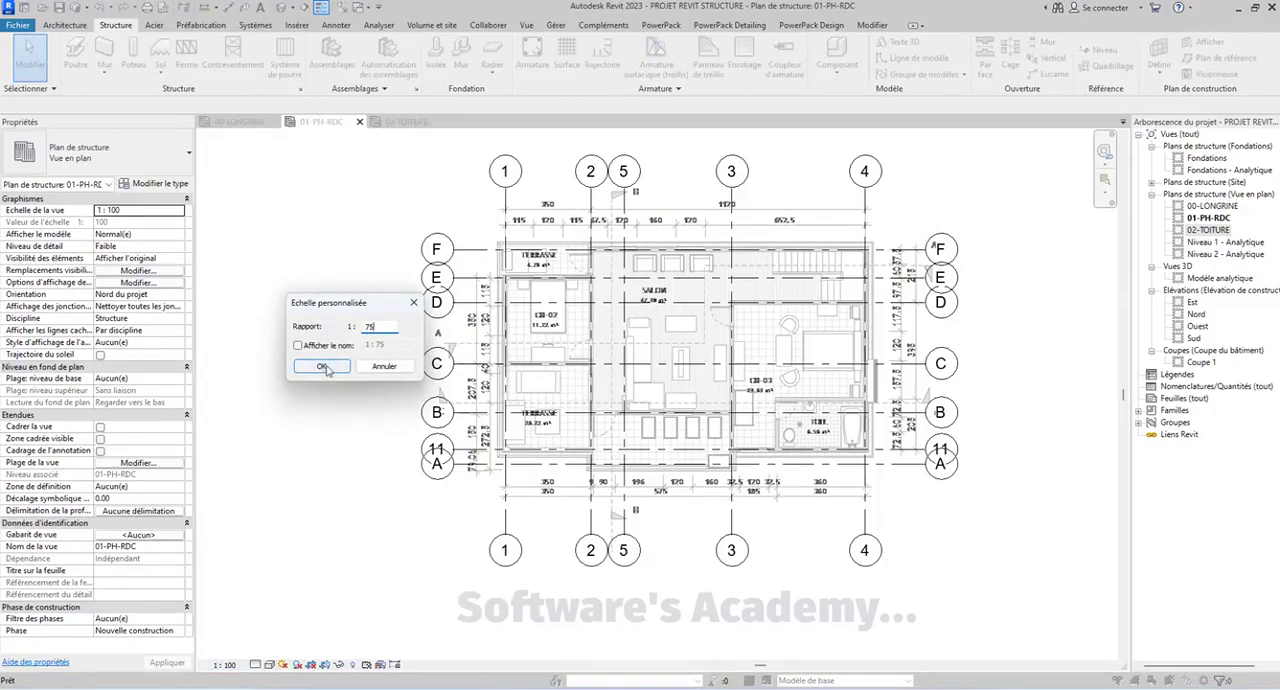
click(322, 366)
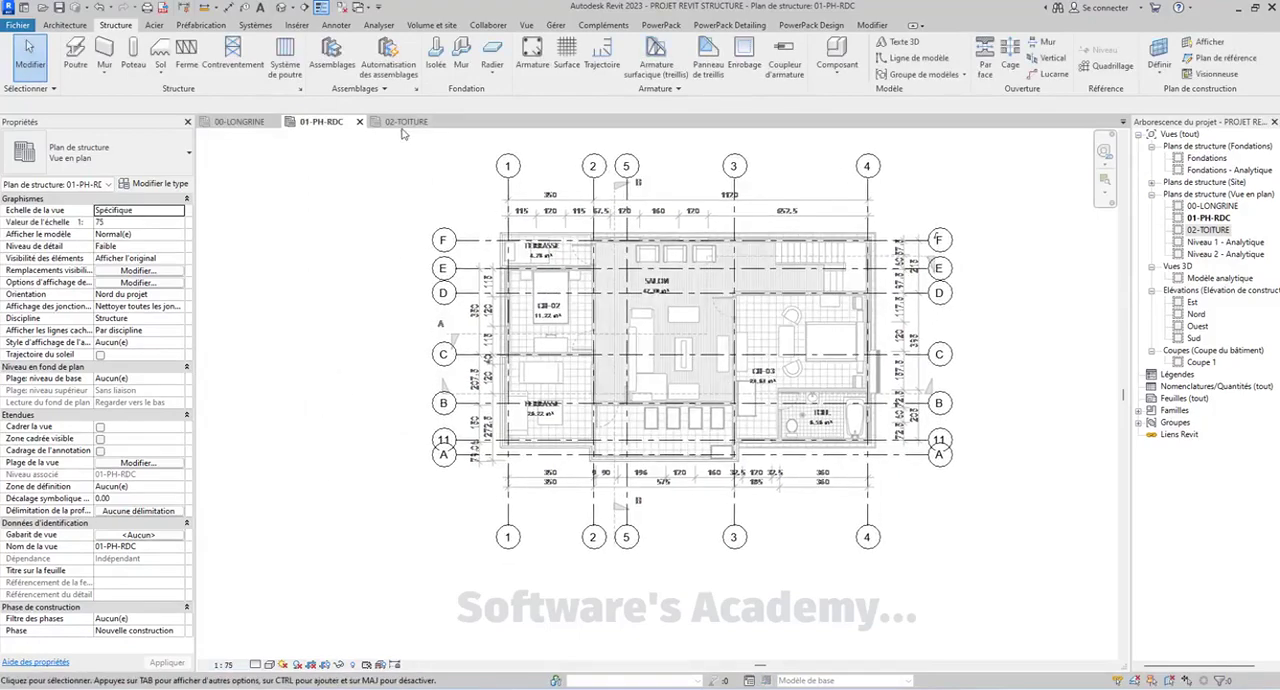
Set the 02-TOITURE structural plan to a custom view scale with a ratio of 1:75
click(404, 122)
click(226, 665)
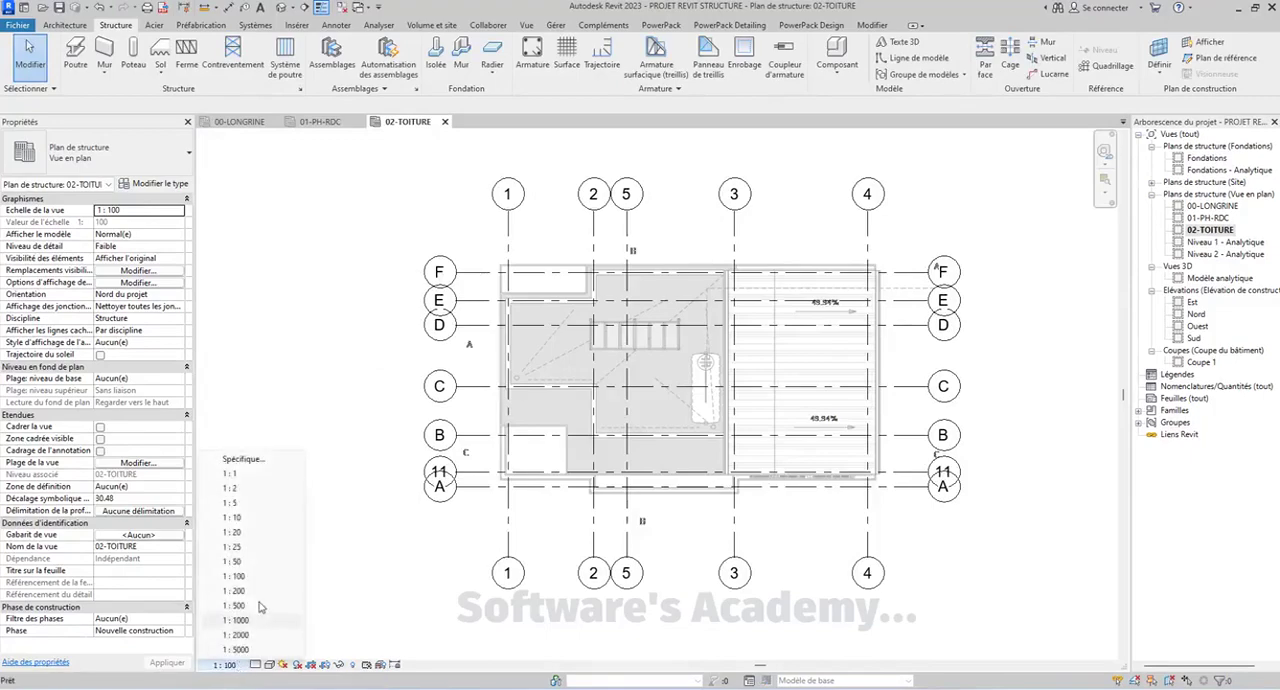
click(241, 459)
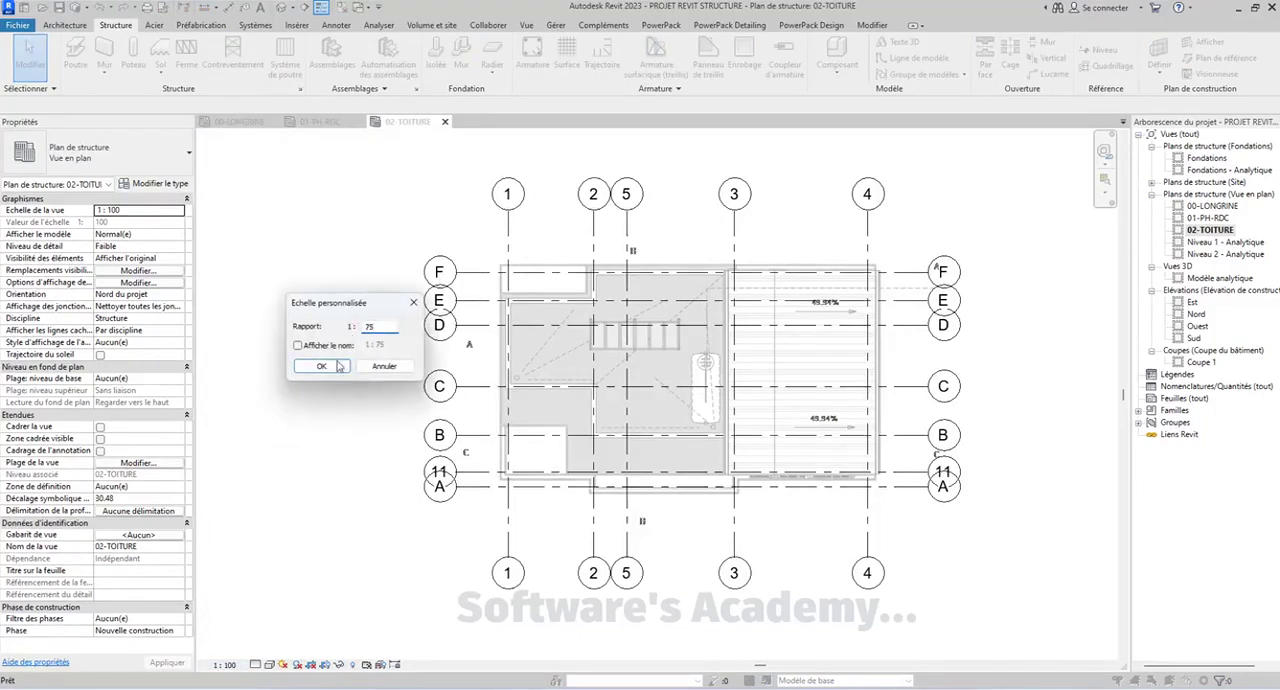
text(75)
click(339, 366)
Check the 01-PH-RDC and 00-LONGRINE plans, and open section Coupe 1 to inspect its level heads
click(321, 122)
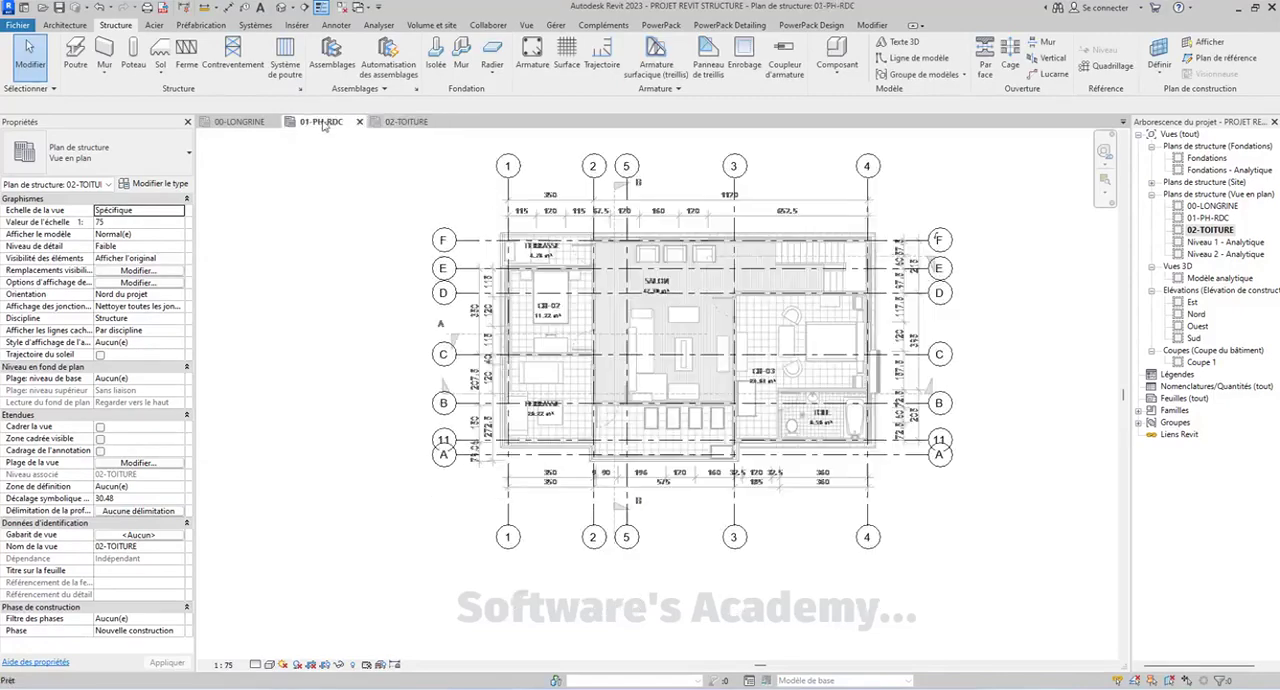
click(245, 122)
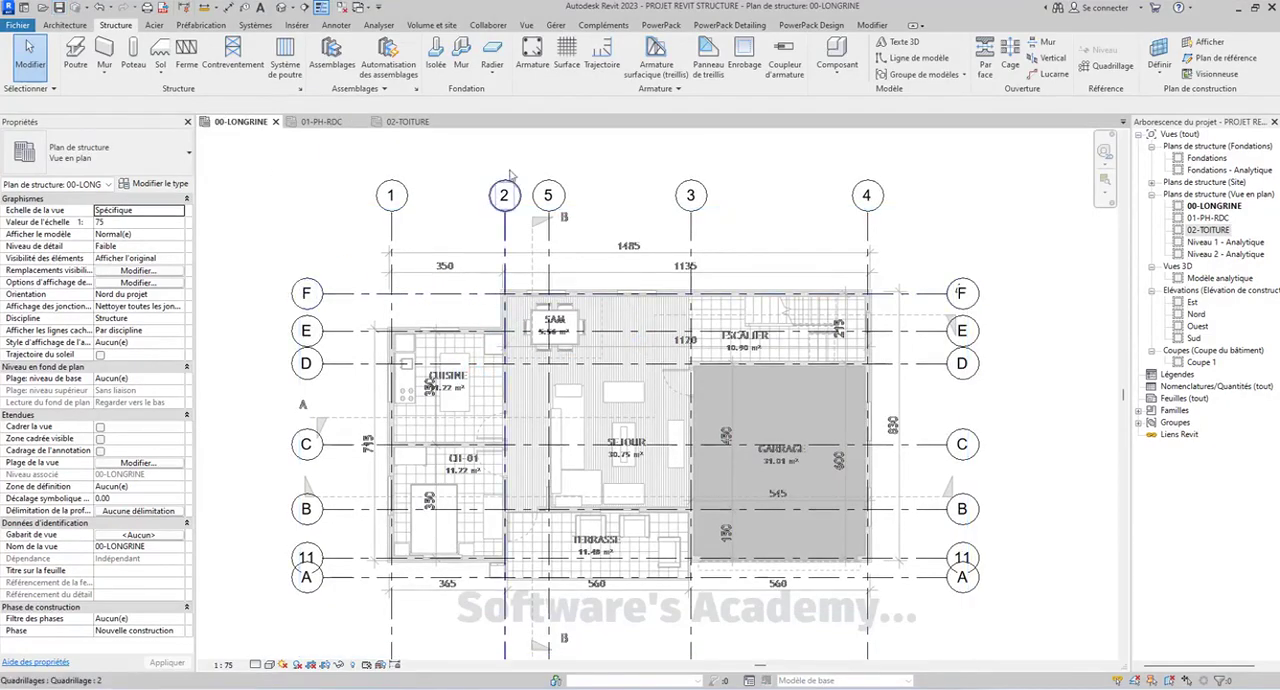
middle_drag(514, 197, 545, 183)
double_click(1201, 362)
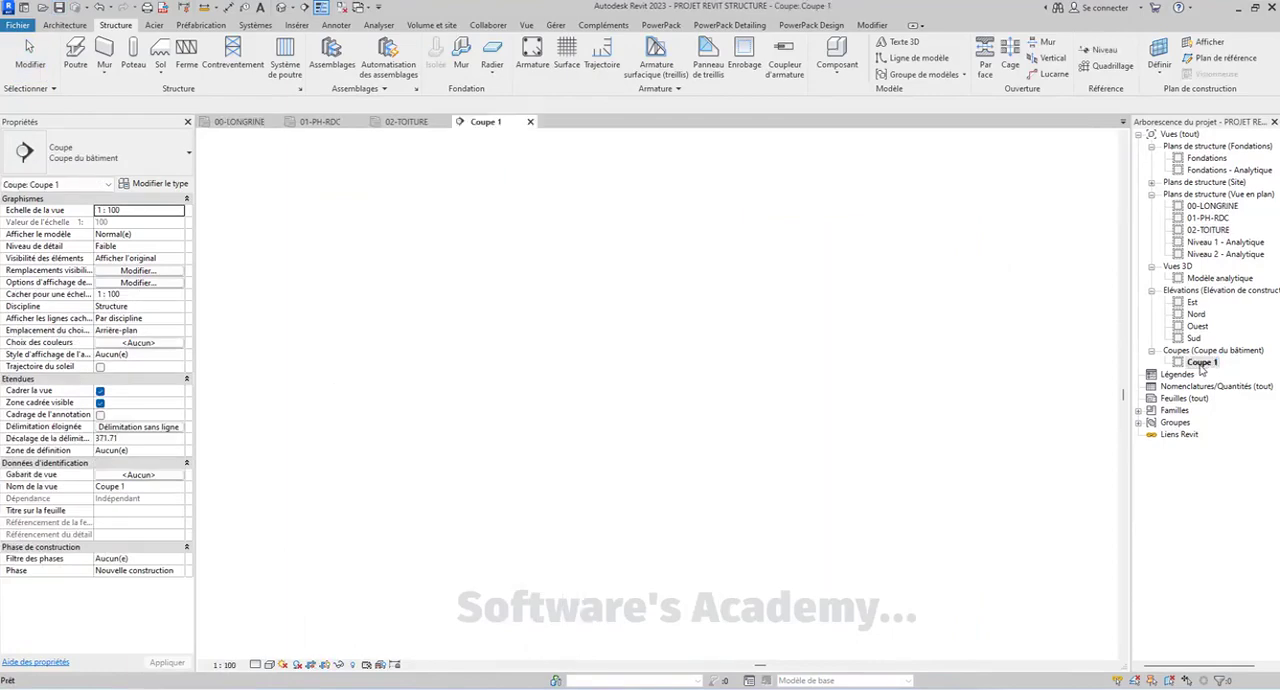
middle_drag(912, 505, 806, 401)
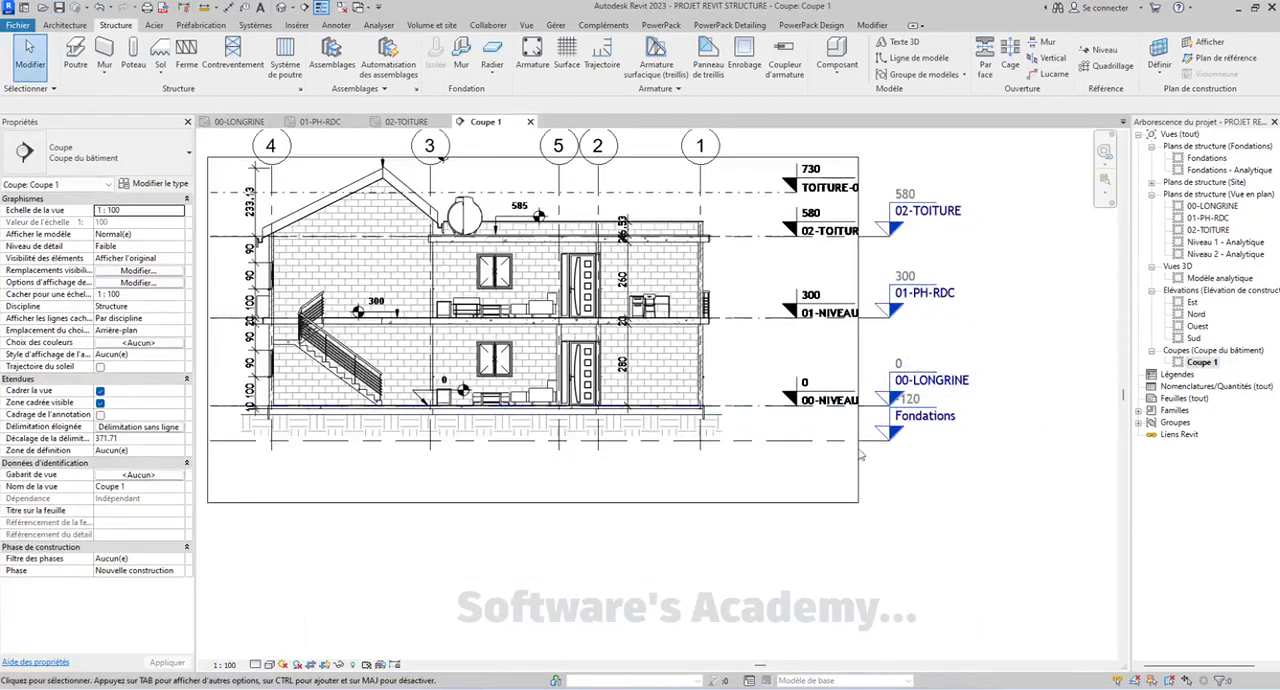
scroll(868, 447, up, 2)
Try an elbow on the Fondations level line beside its head, and straighten the line again
click(790, 435)
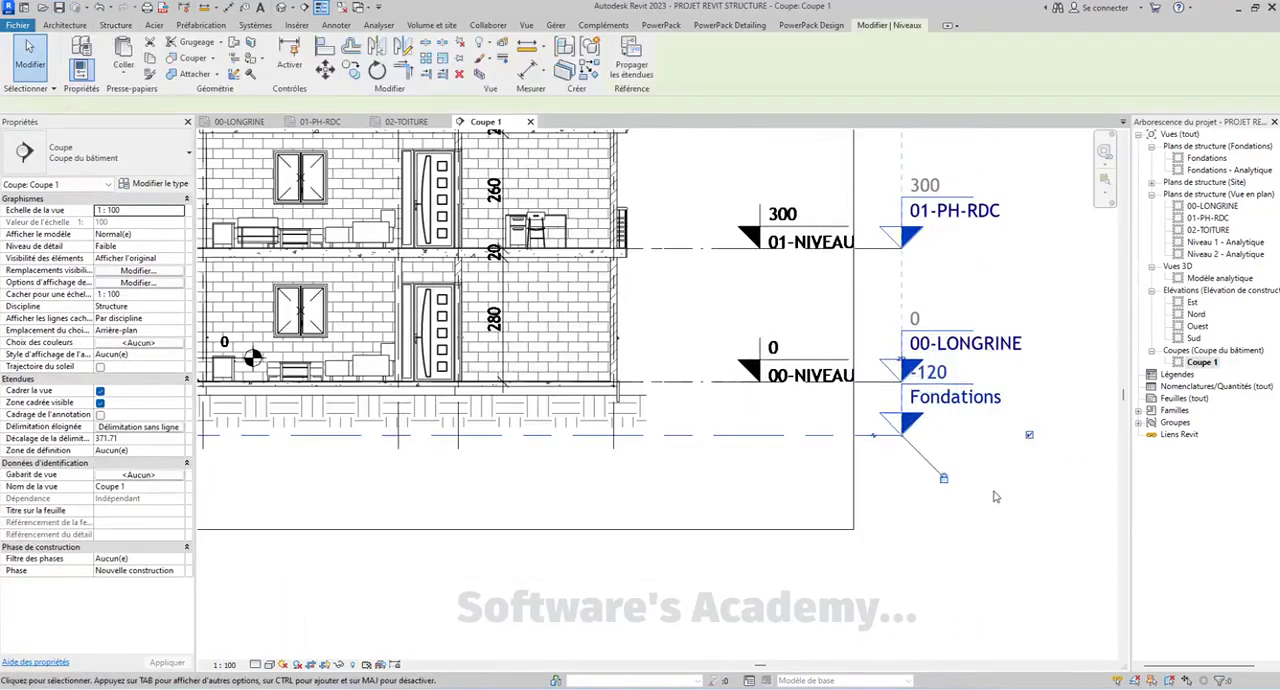
middle_drag(903, 298, 867, 332)
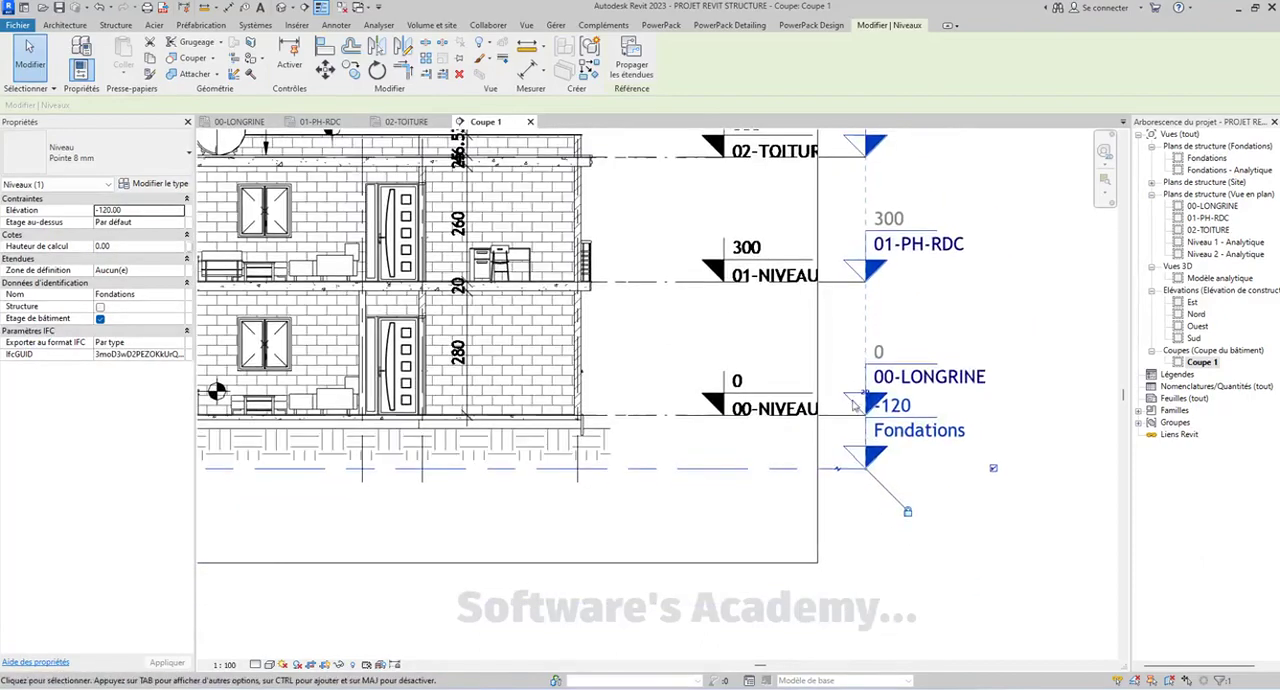
click(840, 474)
click(1020, 417)
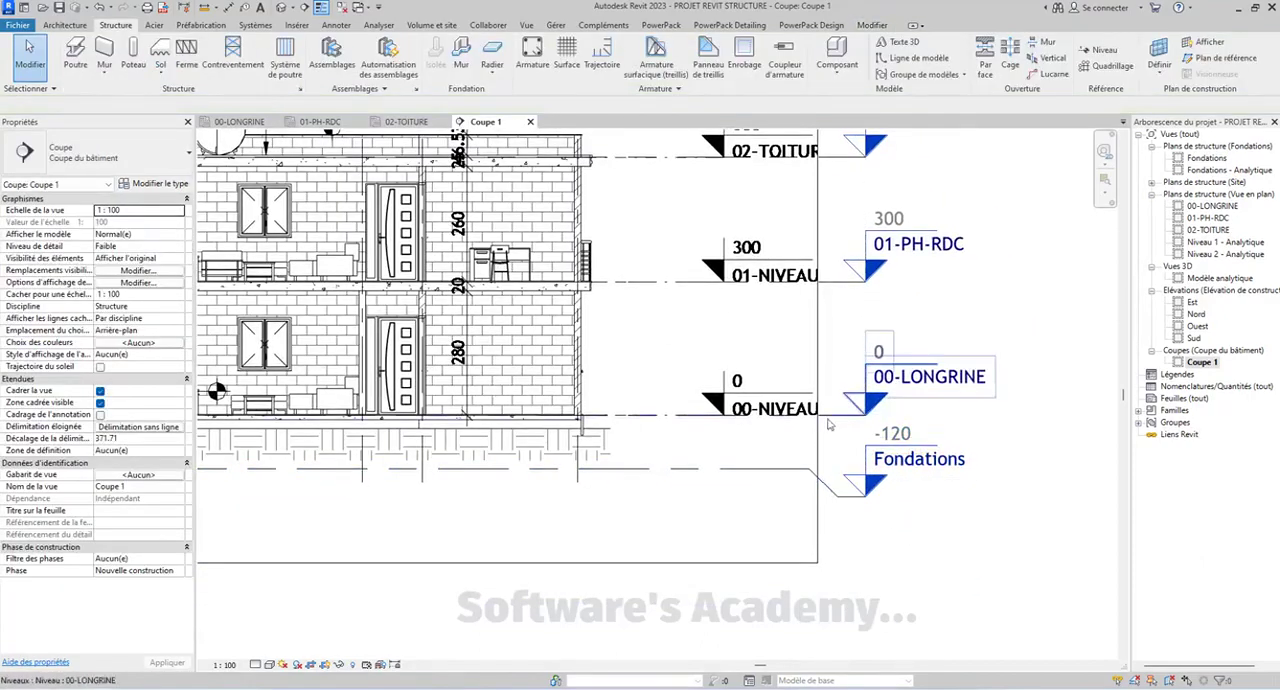
click(830, 489)
drag(838, 503, 843, 467)
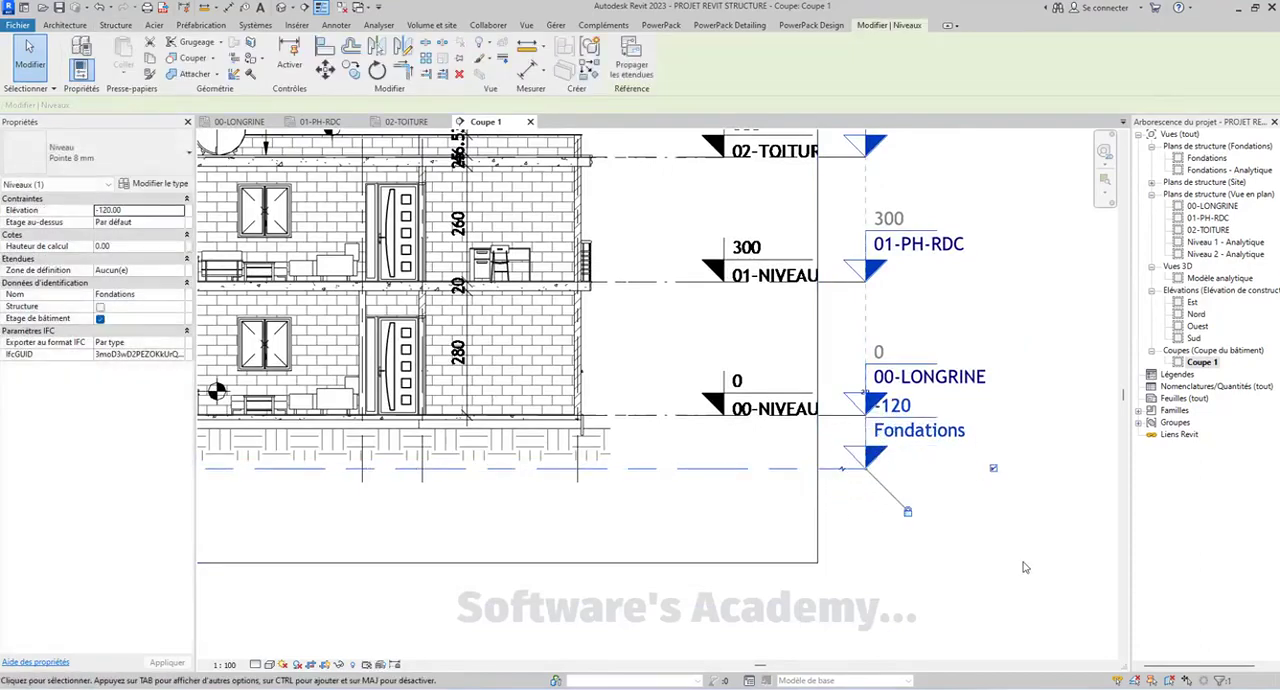
Add an elbow to the Fondations level line, bending it near the crop boundary so its head sits slightly below the line
scroll(875, 531, up, 3)
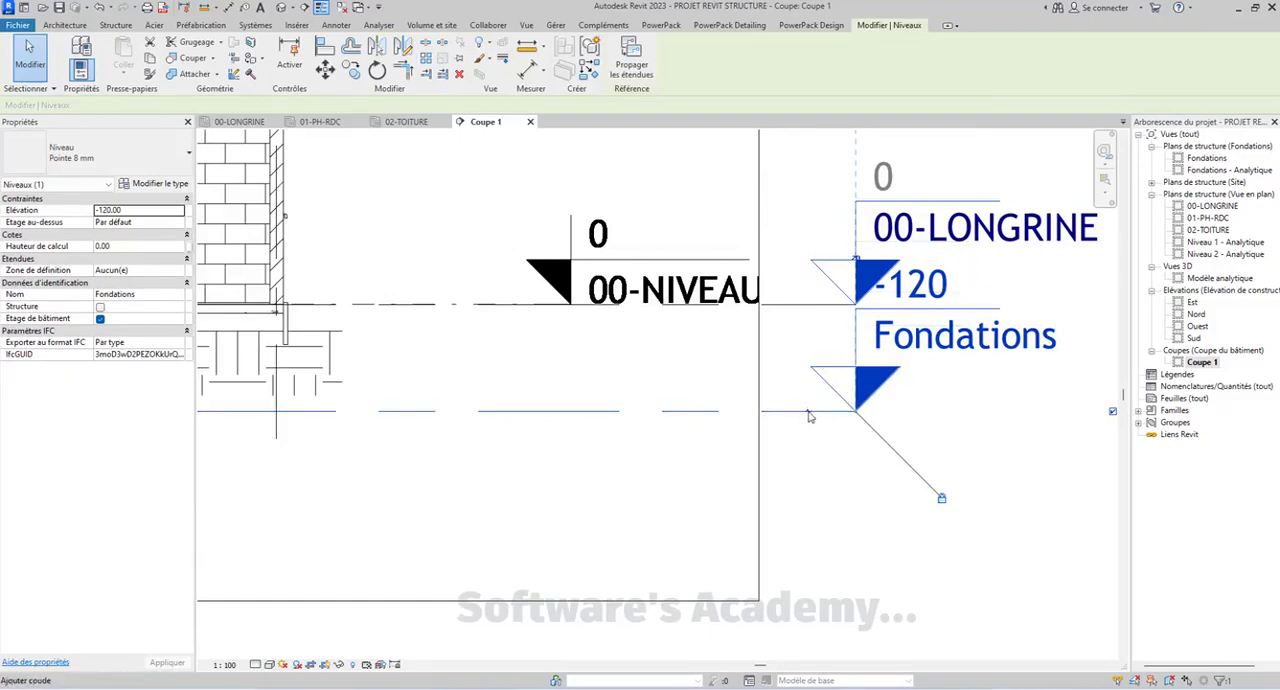
click(810, 416)
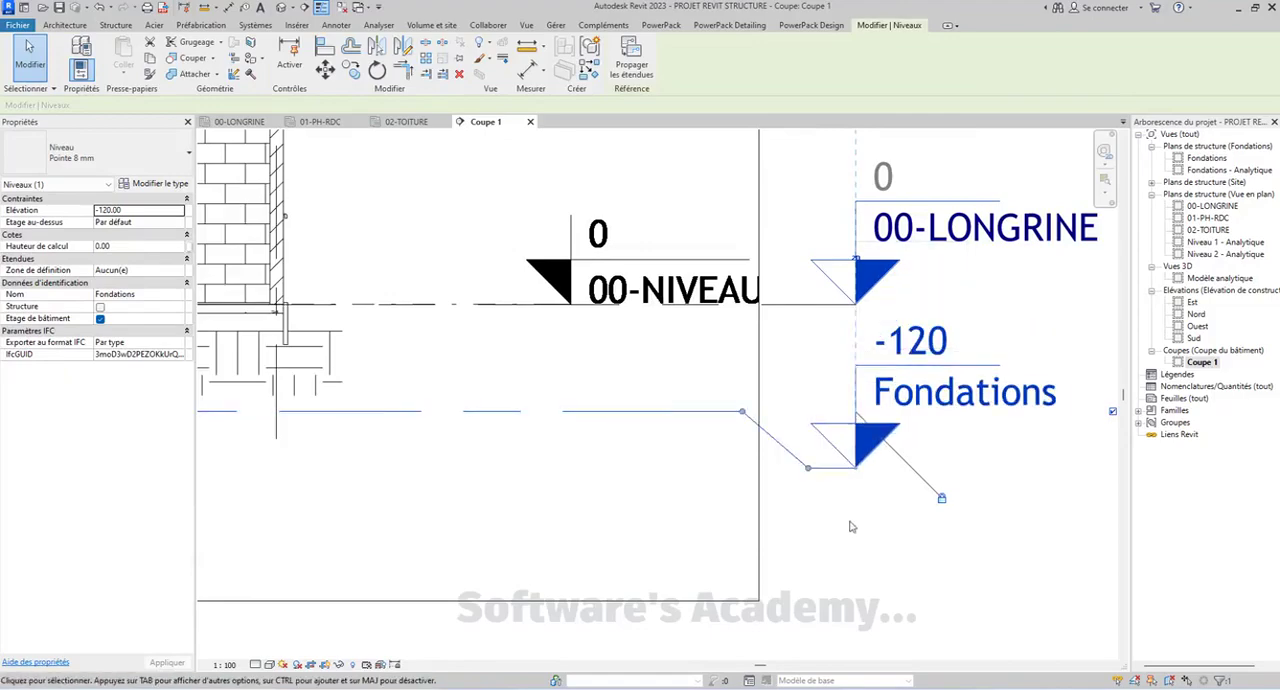
scroll(851, 527, down, 4)
drag(836, 396, 836, 503)
drag(616, 373, 795, 368)
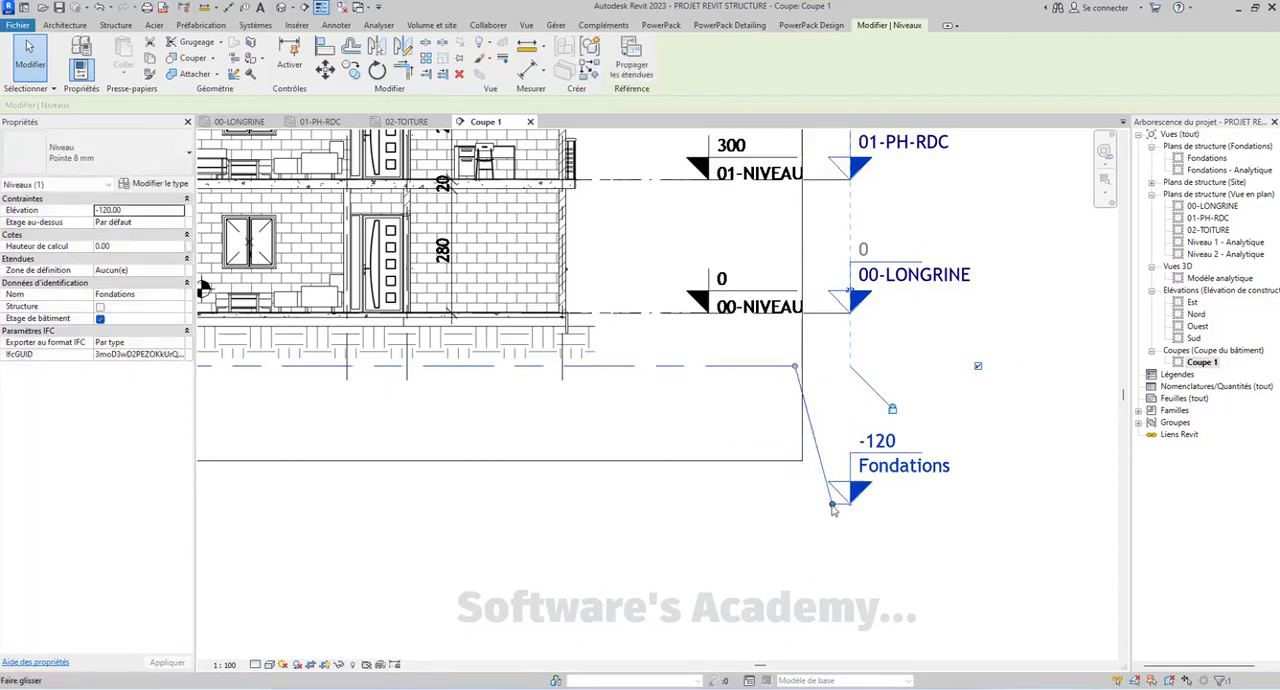
drag(834, 503, 838, 380)
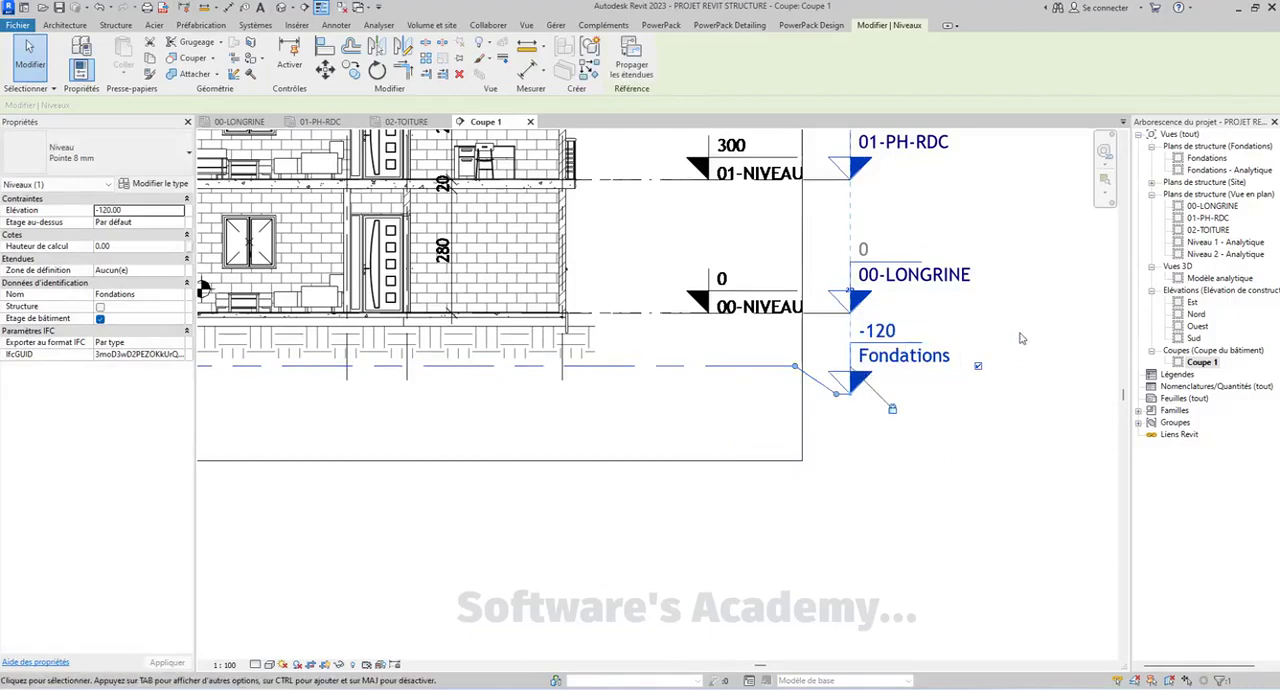
click(1021, 338)
scroll(986, 557, down, 5)
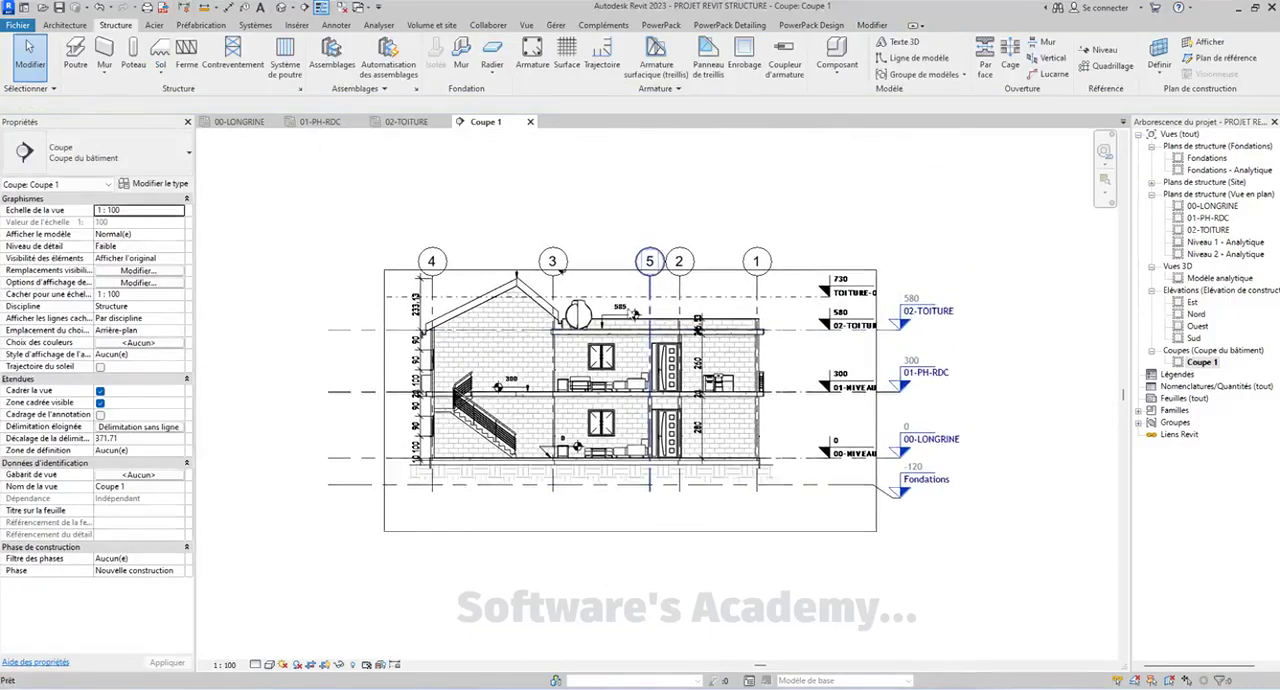
Return to the 00-LONGRINE plan and examine the grid axes against the imported walls and rooms
click(400, 121)
click(241, 121)
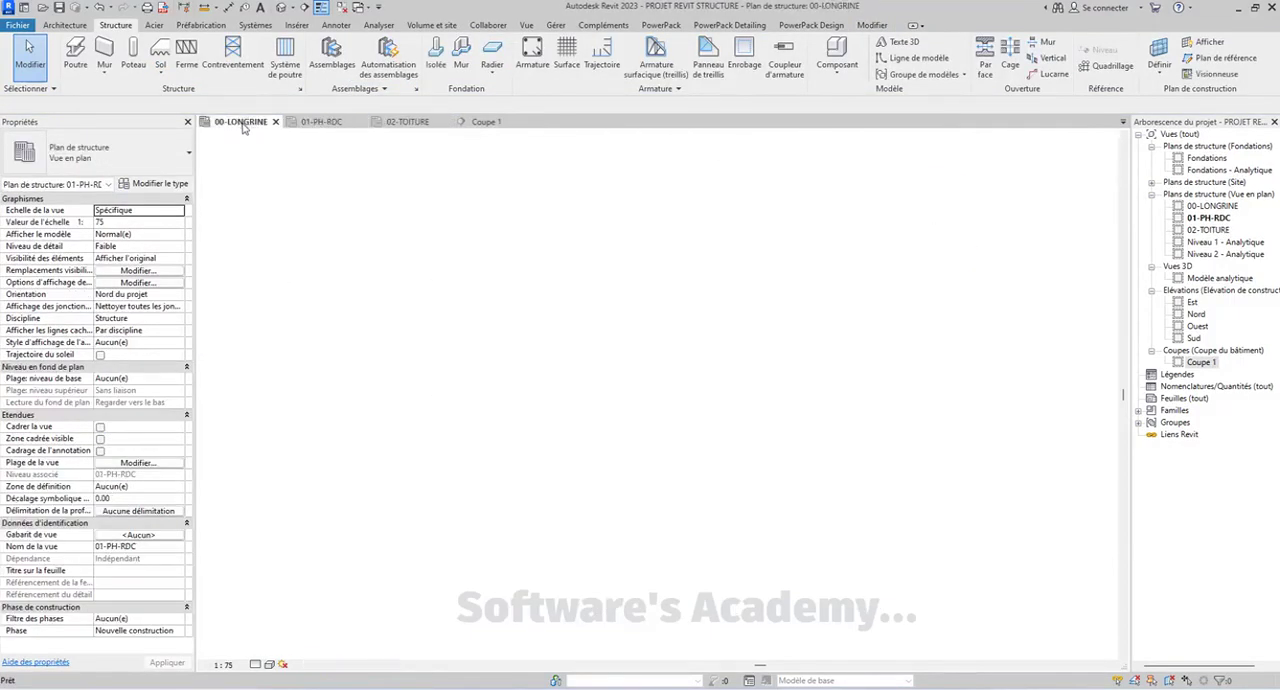
middle_drag(741, 324, 744, 276)
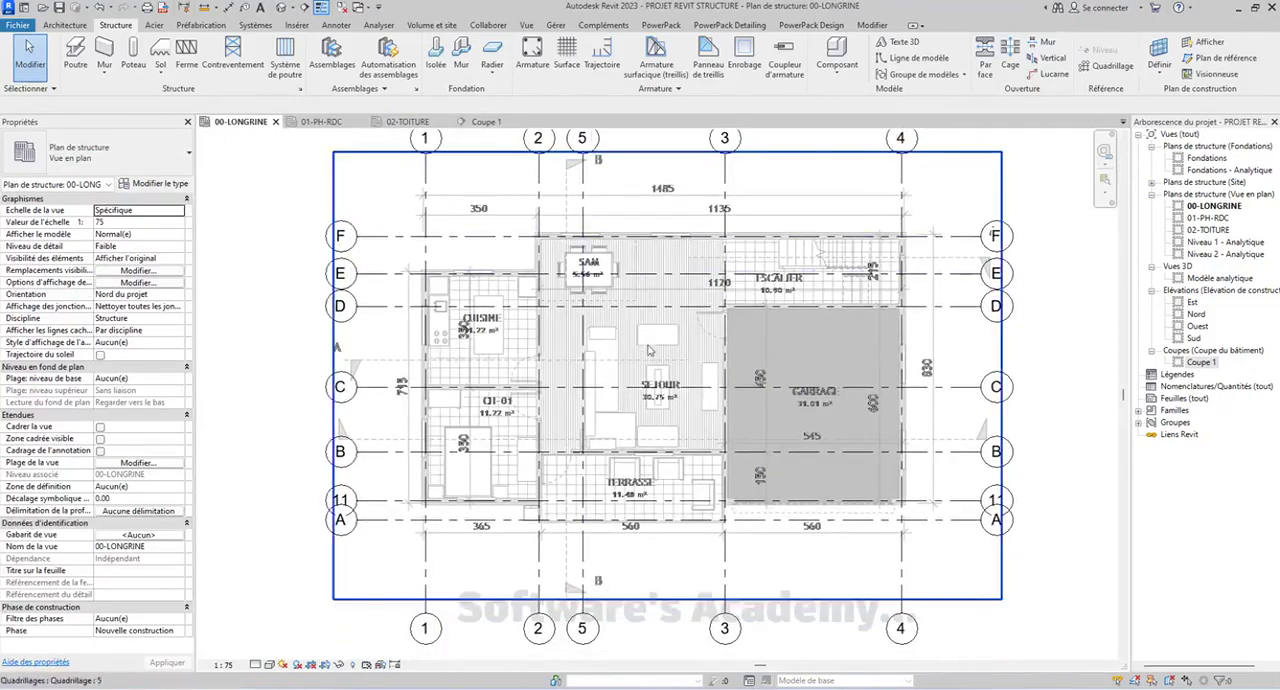
mouse_move(683, 349)
middle_down()
mouse_move(731, 376)
mouse_move(693, 356)
middle_up()
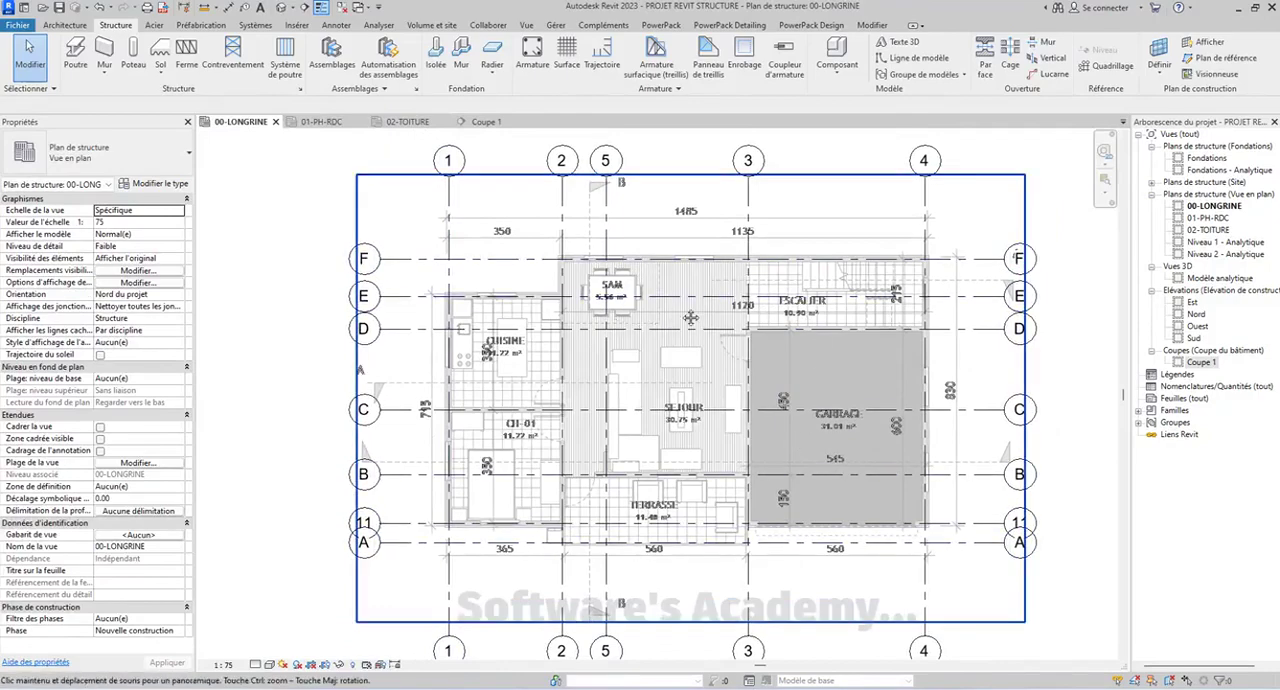
mouse_move(636, 318)
middle_down()
mouse_move(694, 317)
mouse_move(571, 336)
mouse_move(590, 346)
middle_up()
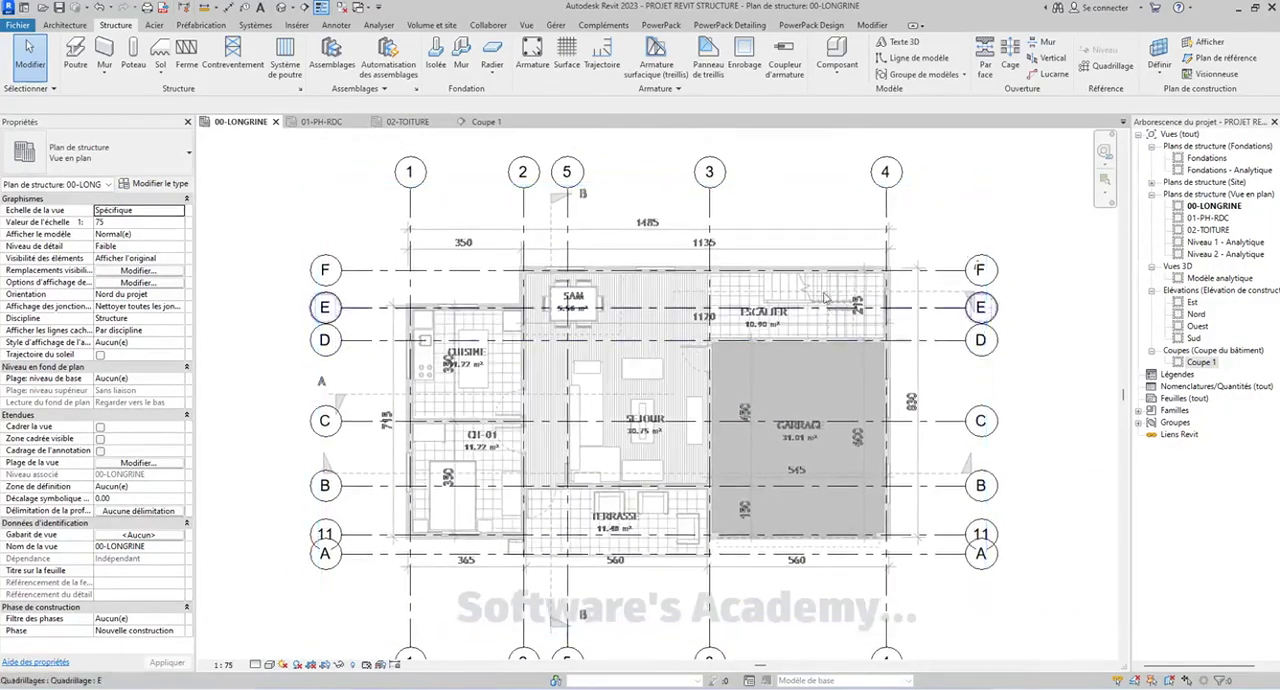
middle_drag(614, 460, 618, 456)
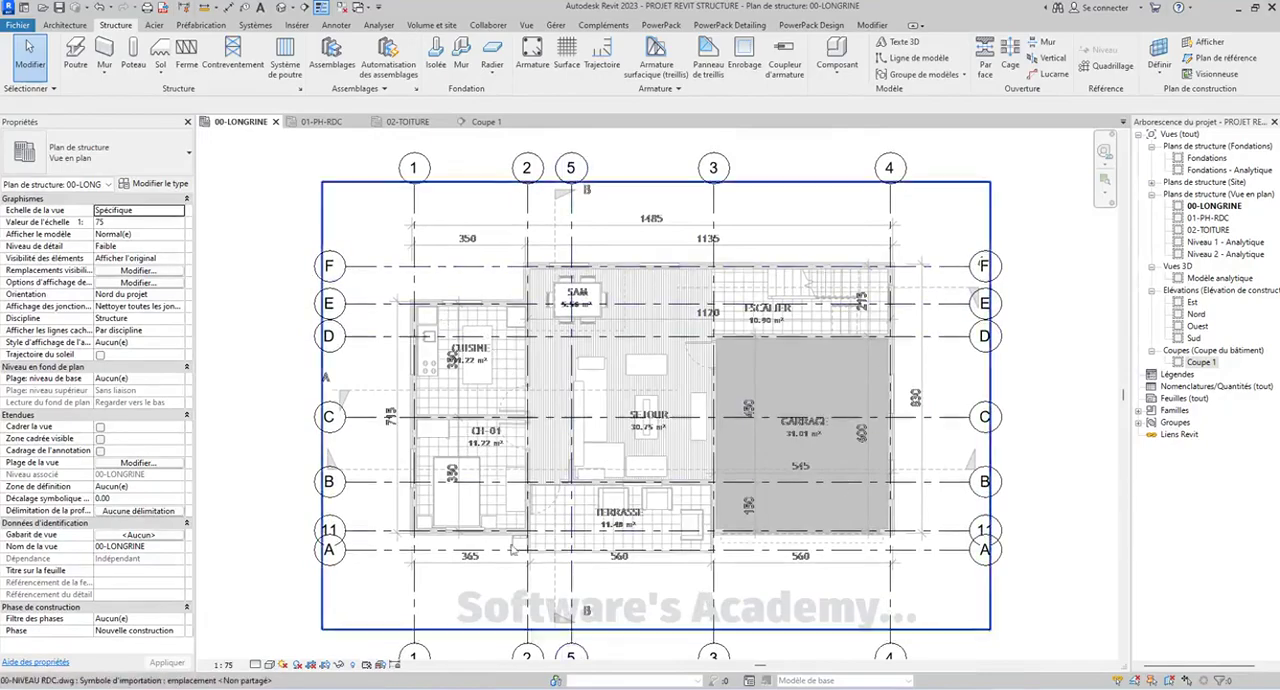
mouse_move(614, 572)
middle_down()
mouse_move(614, 523)
mouse_move(577, 557)
mouse_move(517, 569)
mouse_move(652, 521)
mouse_move(636, 521)
middle_up()
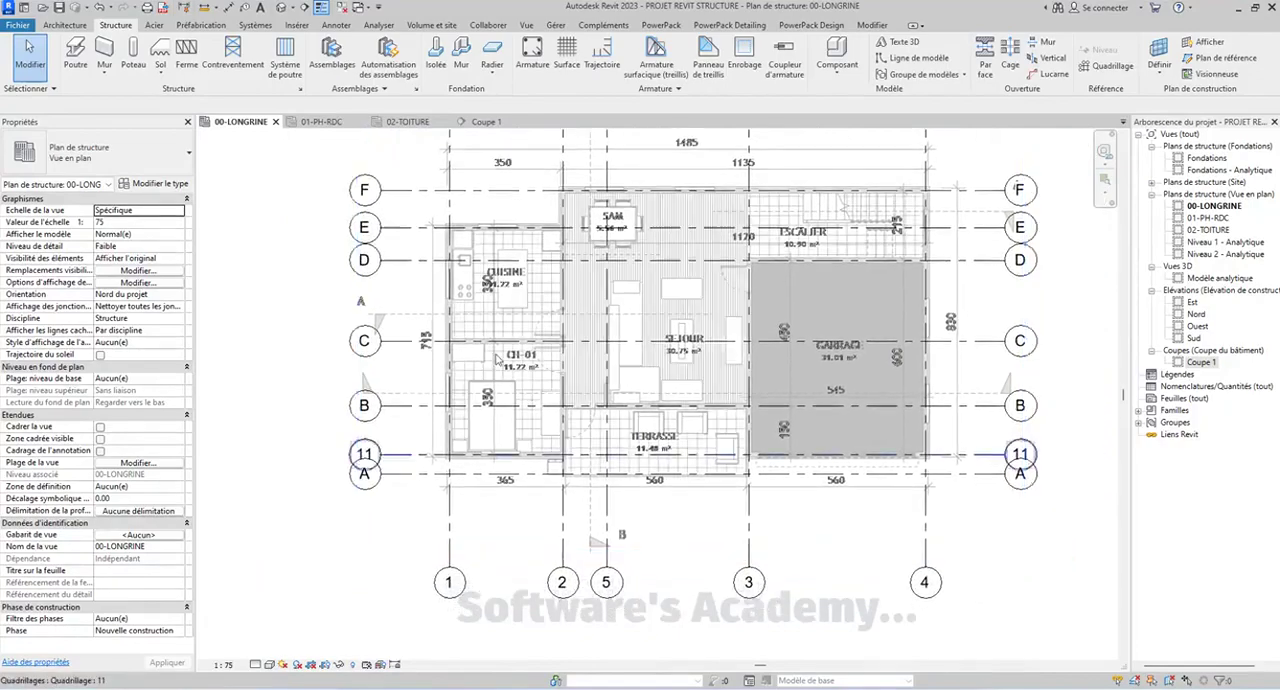